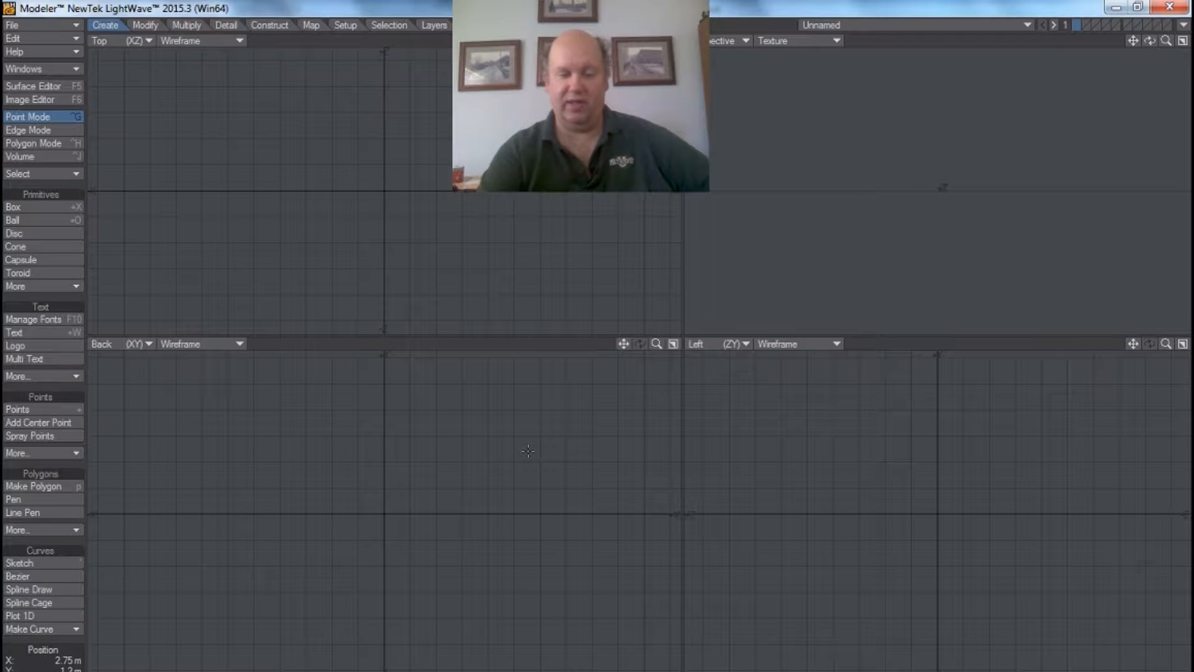
# Step: Load MethodistUniversity.jpg as the backdrop image of the Back viewport (BottL) in the display options
pyautogui.press('d')
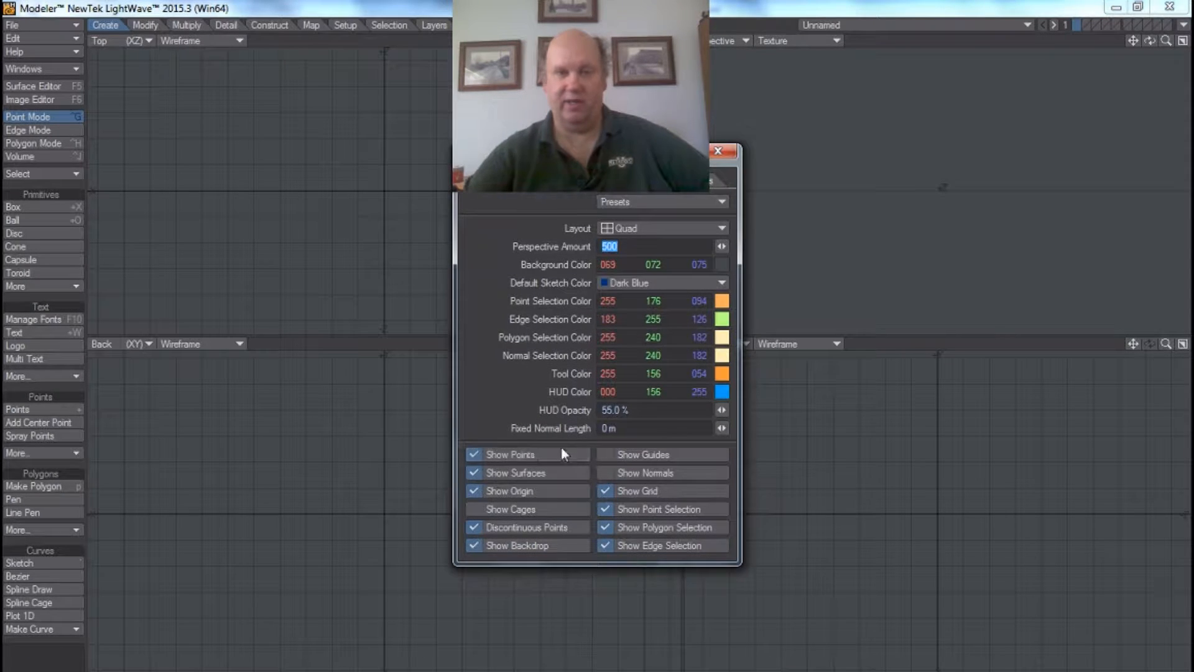
pyautogui.moveTo(625, 157); pyautogui.dragTo(625, 233)
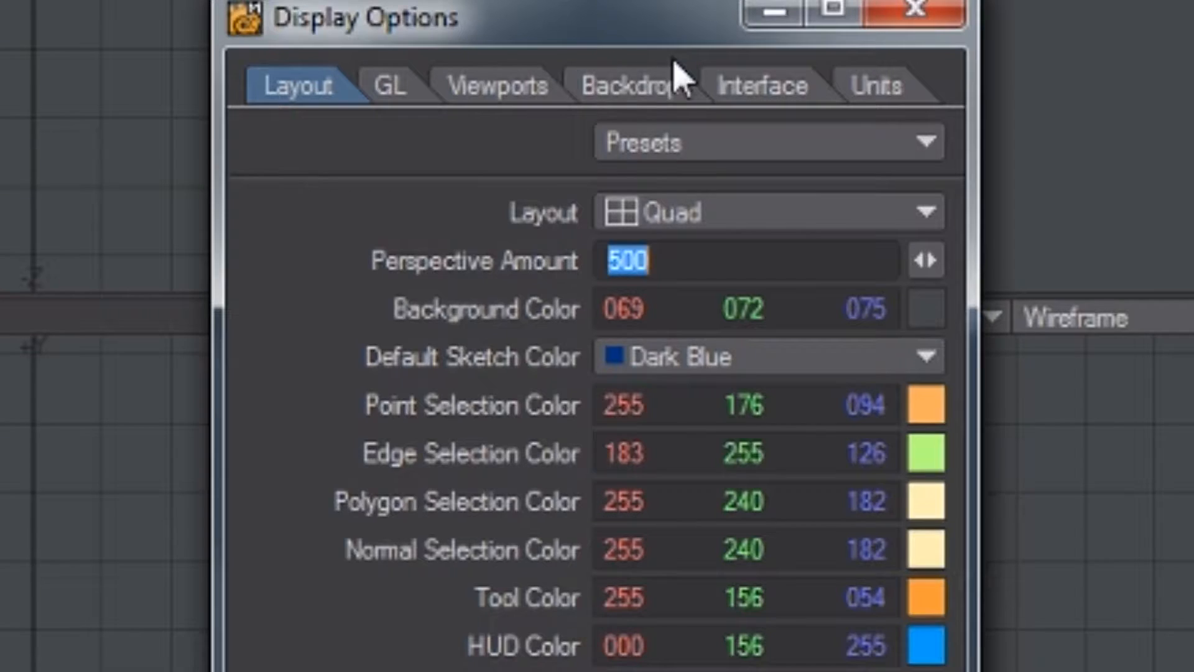
pyautogui.click(618, 257)
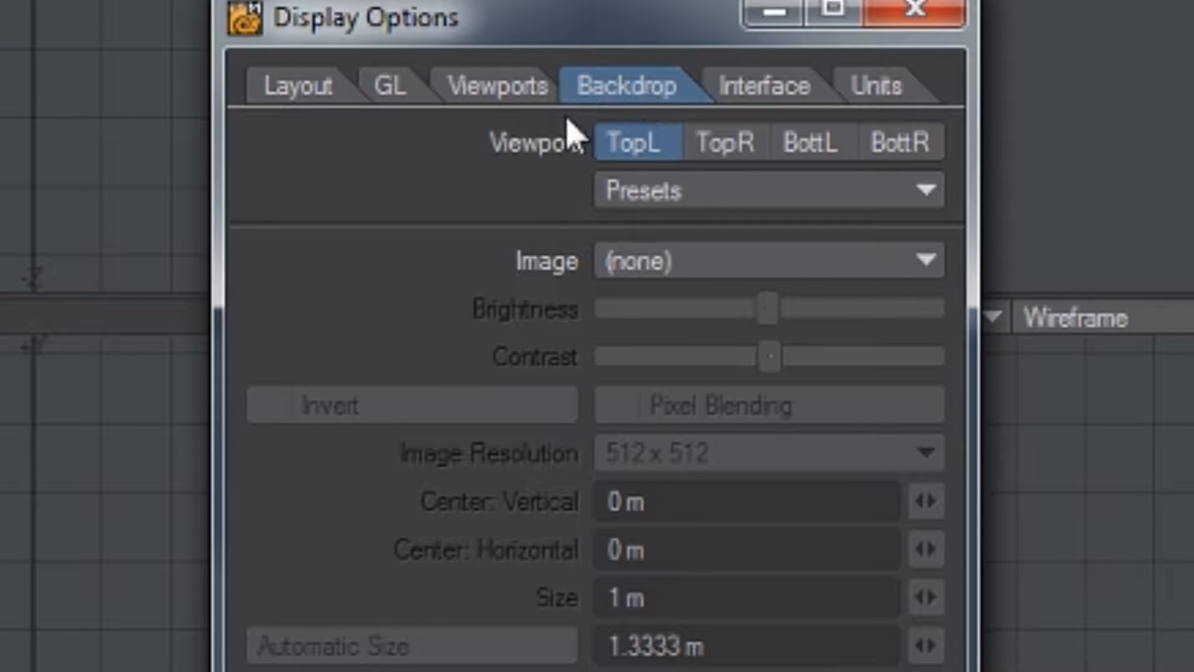
pyautogui.click(811, 149)
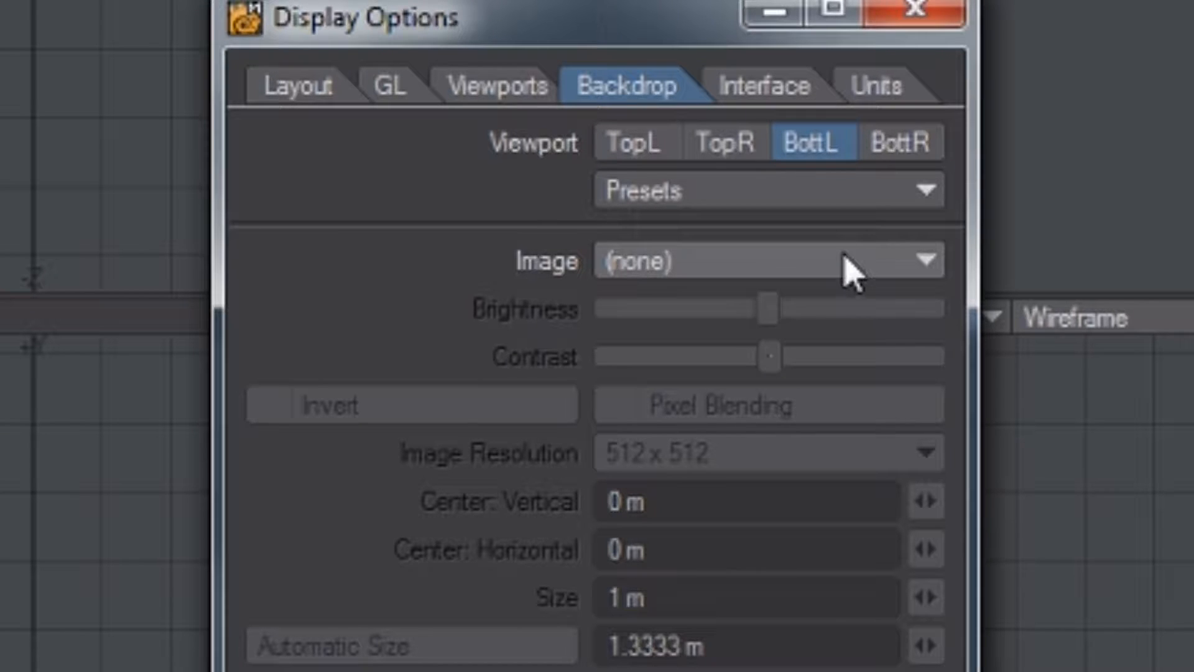
pyautogui.click(889, 255)
pyautogui.click(888, 255)
pyautogui.click(888, 265)
pyautogui.click(886, 297)
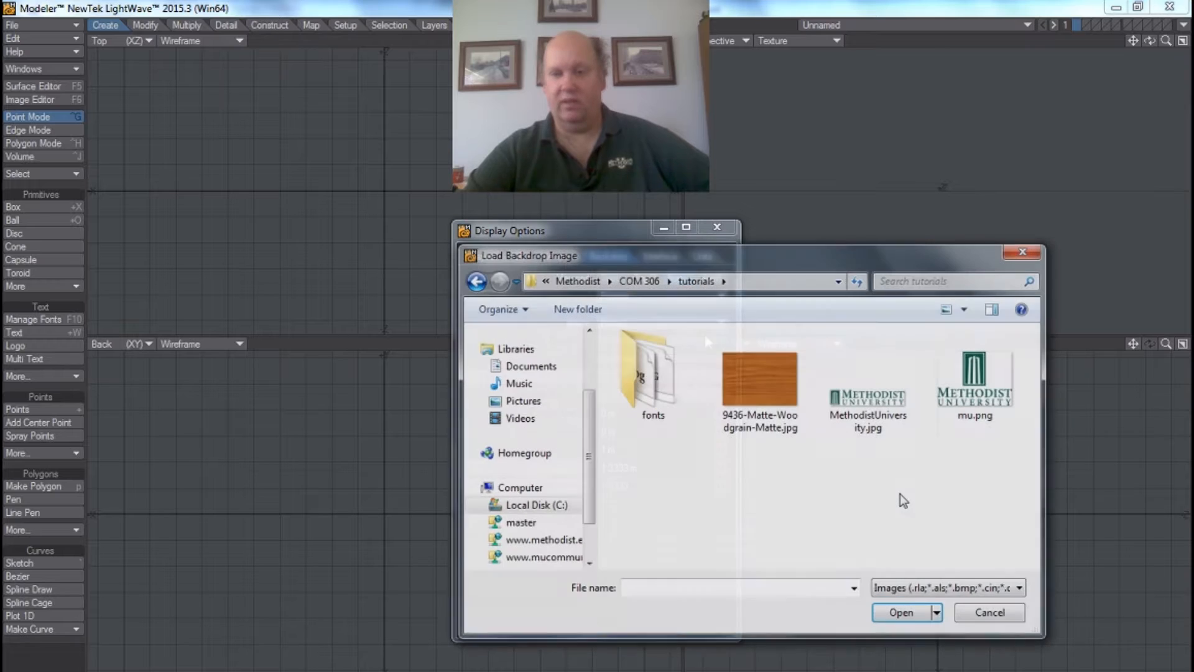
pyautogui.click(869, 408)
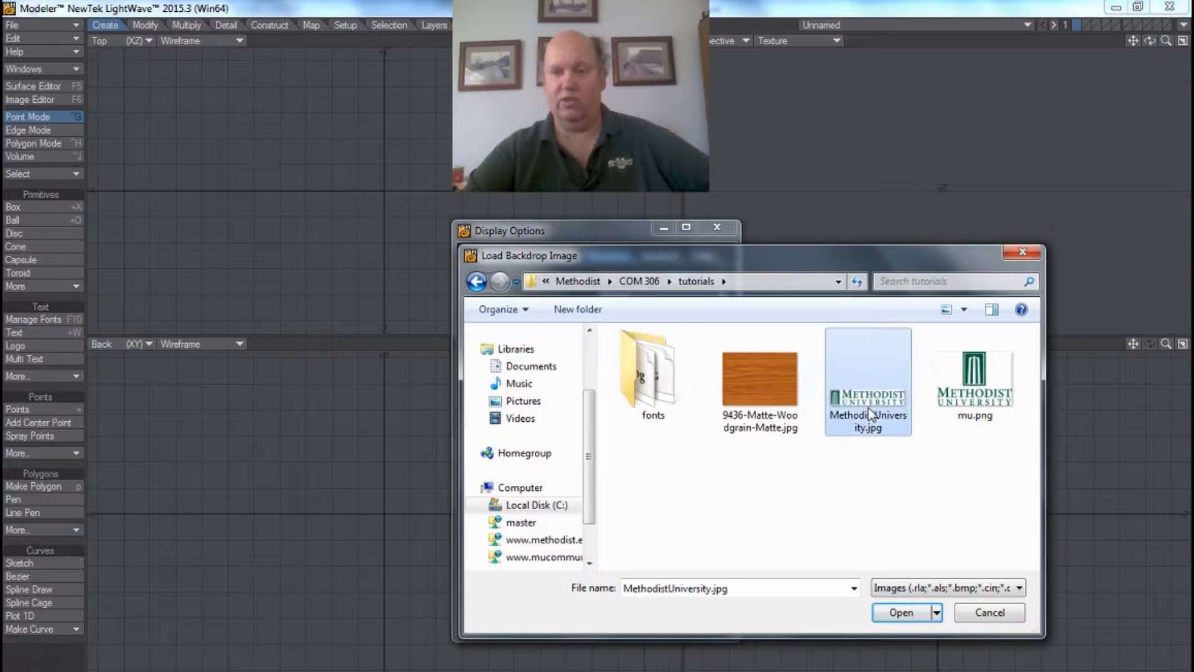
pyautogui.click(902, 613)
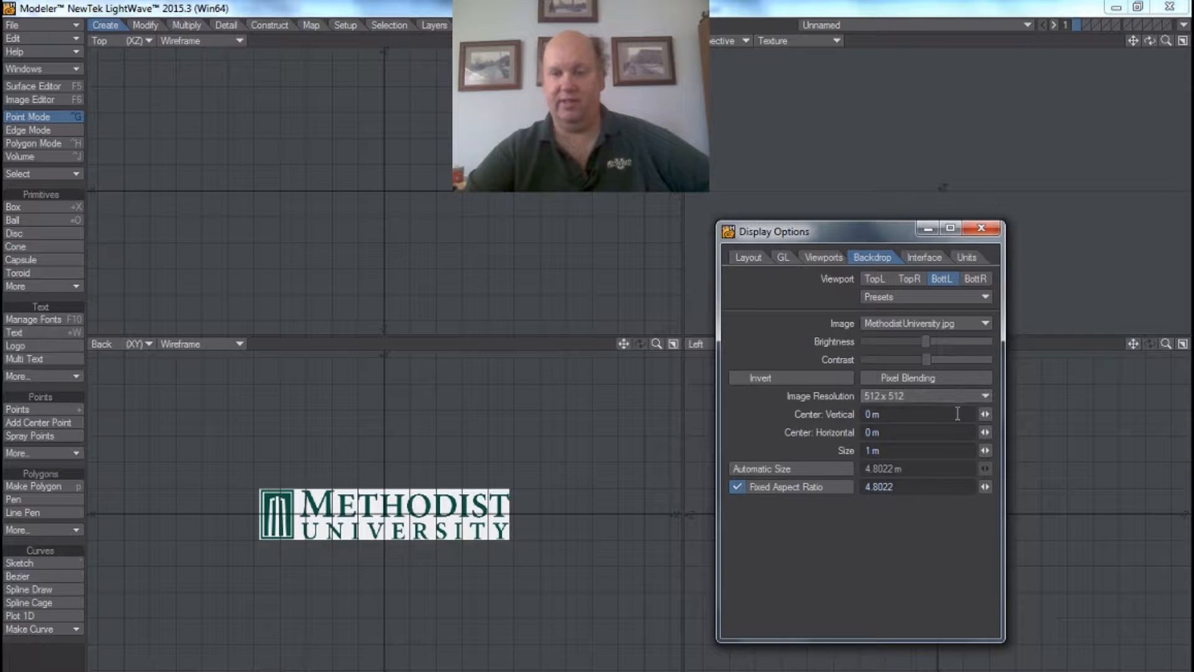
# Step: Enlarge the Back viewport's backdrop logo to a size of about 2.36 m and close the display options
pyautogui.moveTo(986, 450); pyautogui.dragTo(1070, 450)
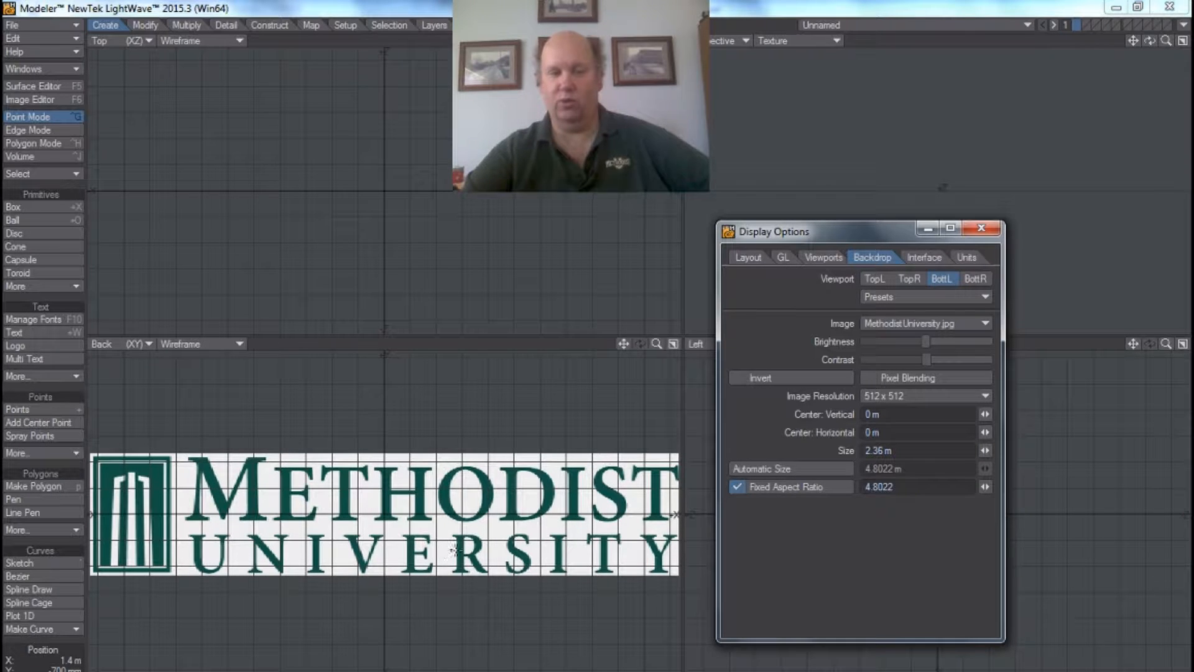
pyautogui.click(988, 229)
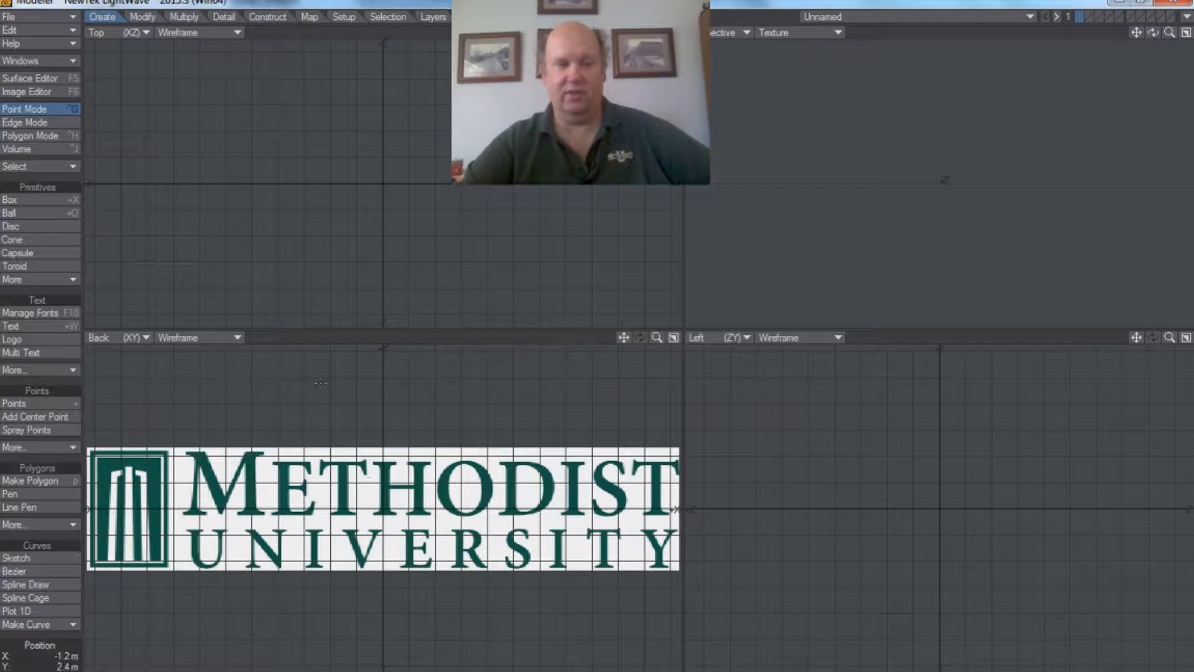
pyautogui.moveTo(624, 337); pyautogui.dragTo(619, 405)
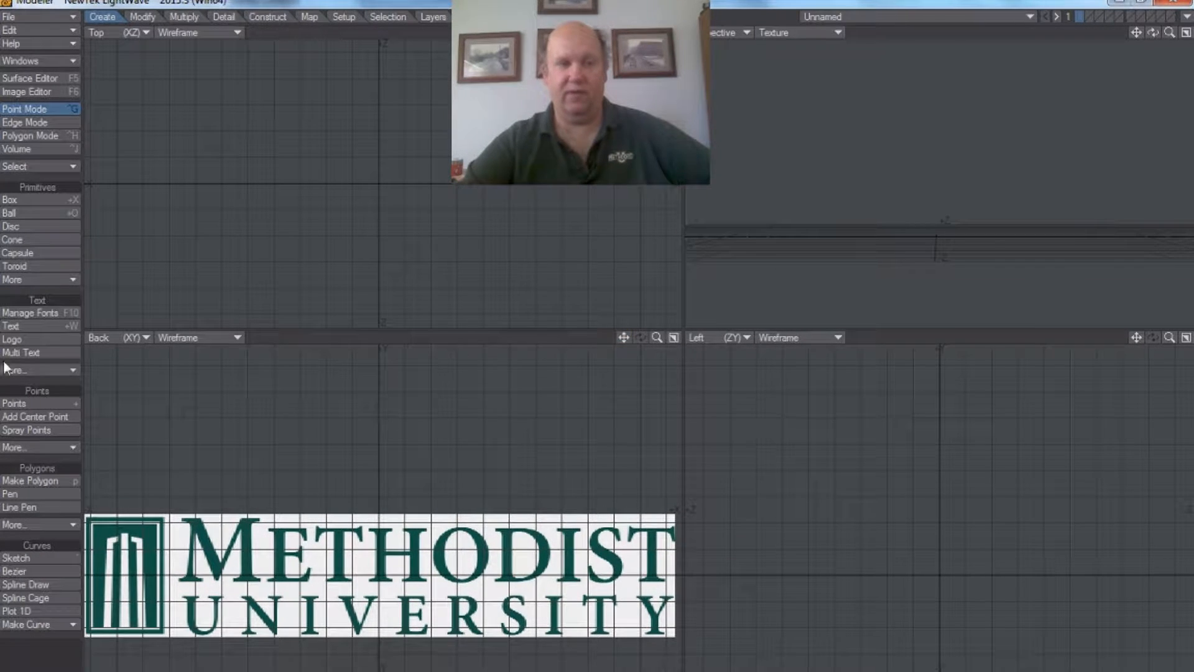
# Step: Create the text METHODIST on the Z axis with the Text tool, placed above the backdrop logo at about X -4.2 m, Y 2.85 m
pyautogui.click(14, 327)
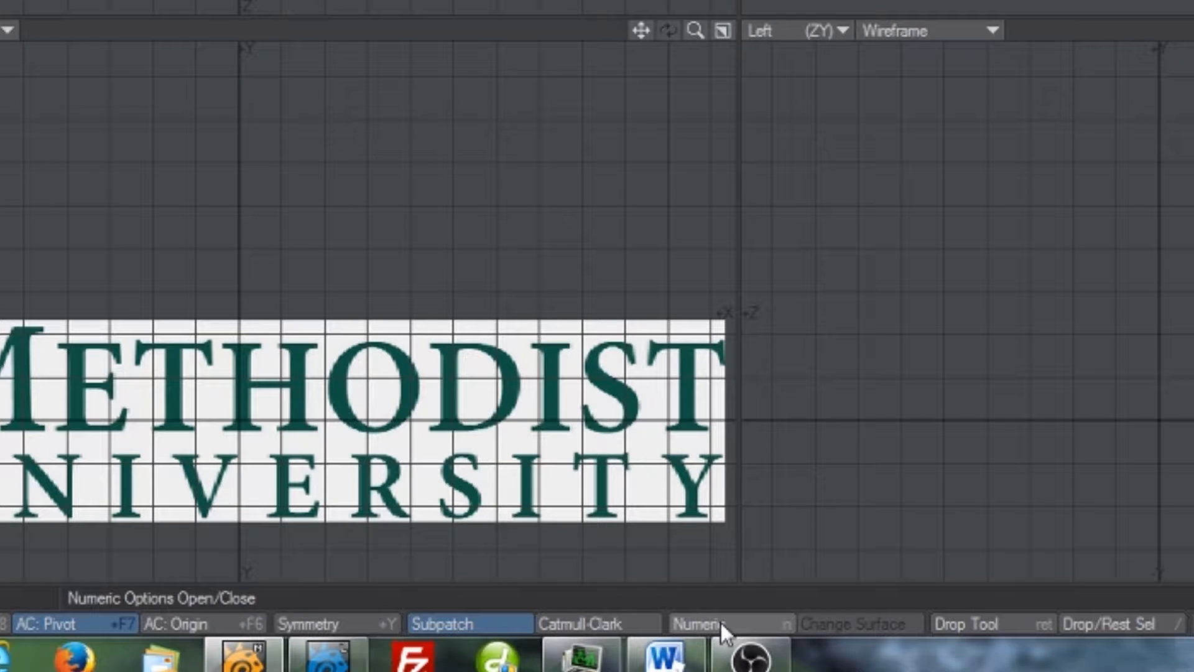
pyautogui.click(722, 622)
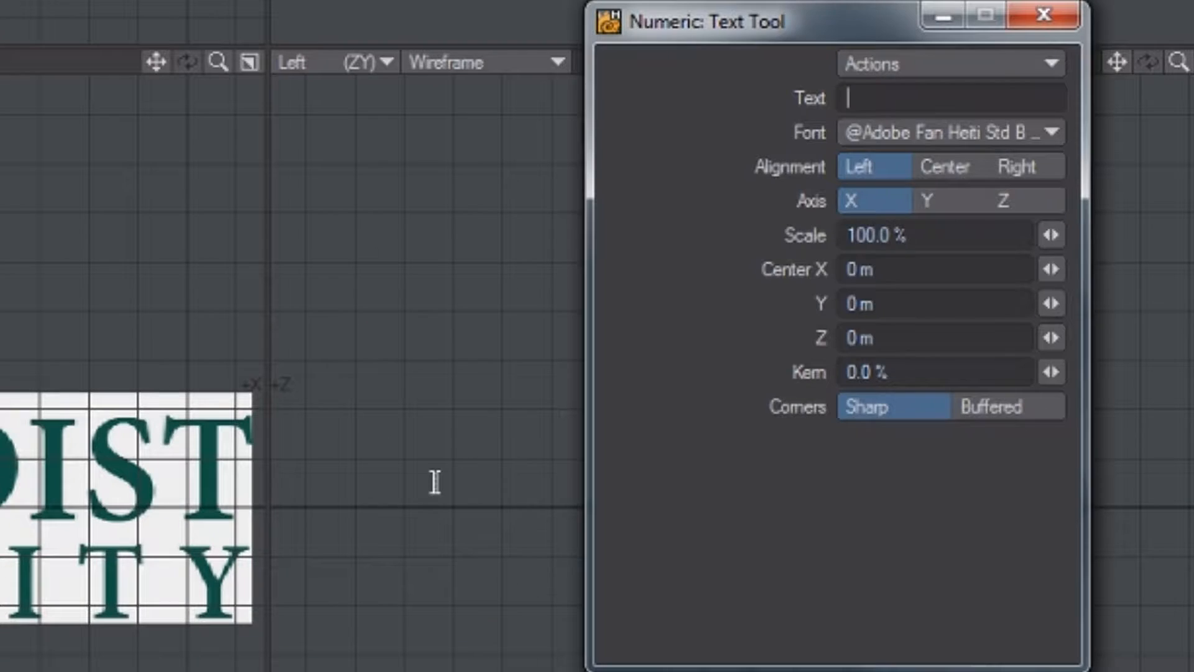
pyautogui.write('METHODIST')
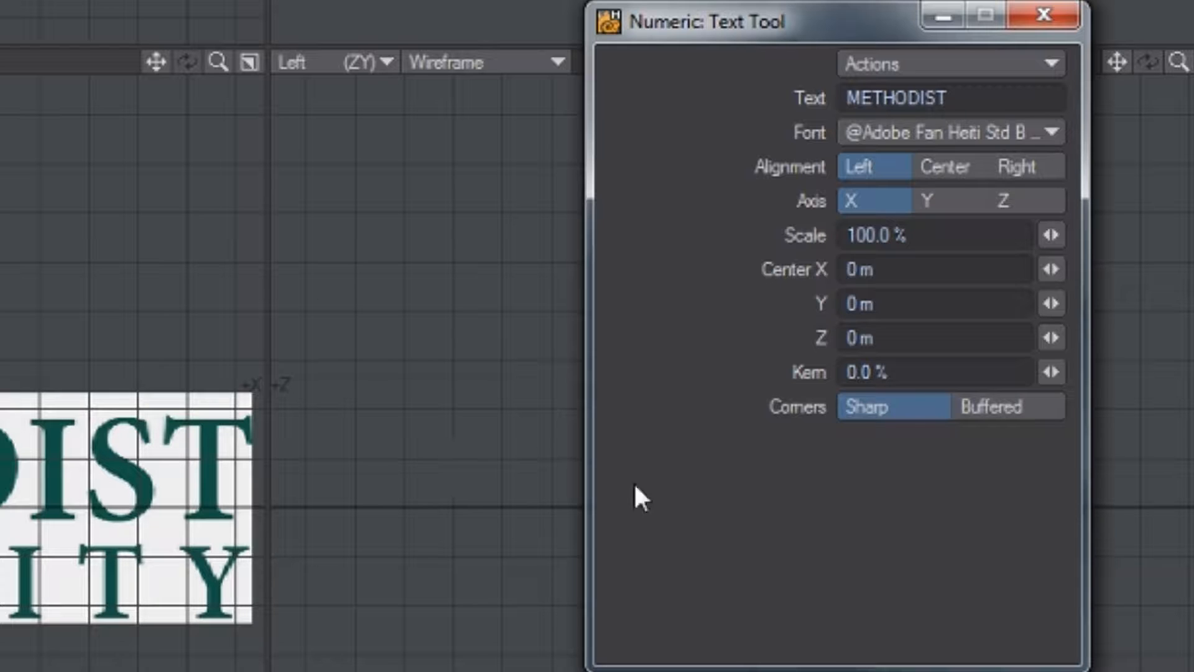
pyautogui.click(1006, 196)
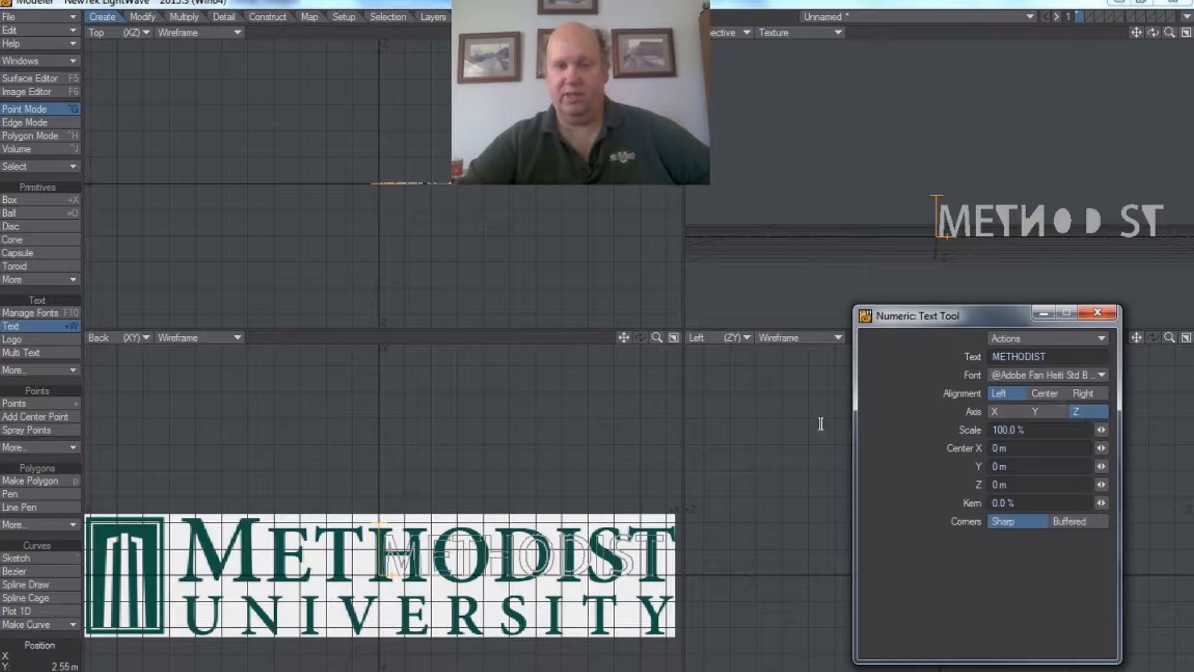
pyautogui.moveTo(626, 339); pyautogui.dragTo(585, 348)
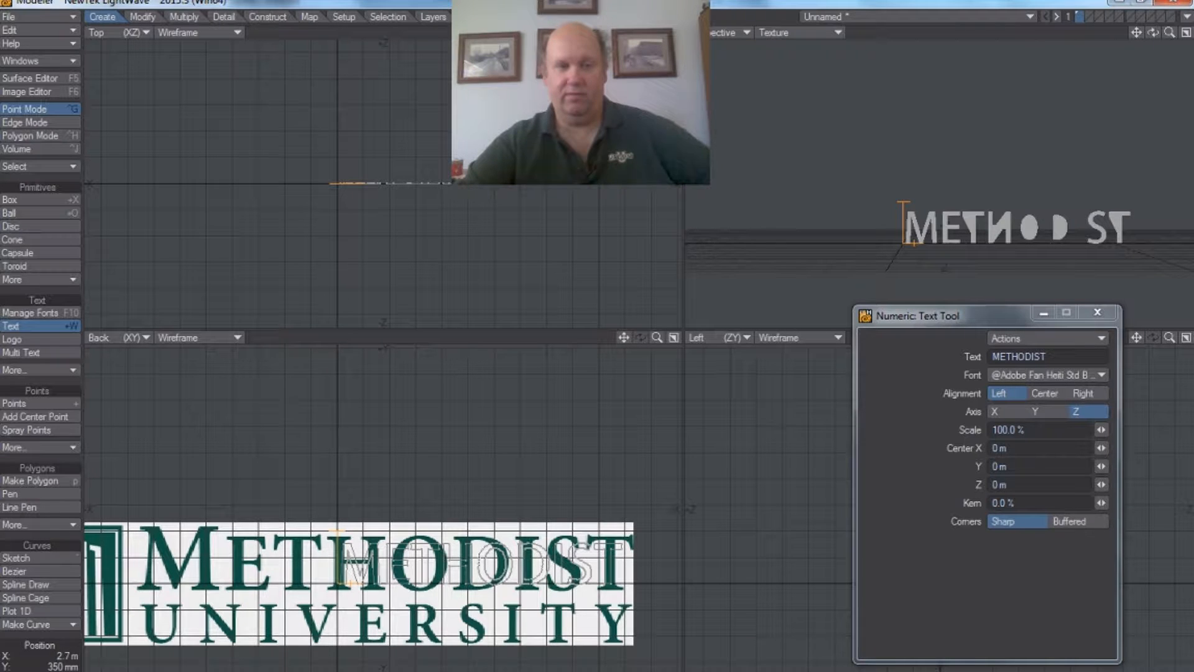
pyautogui.click(118, 435)
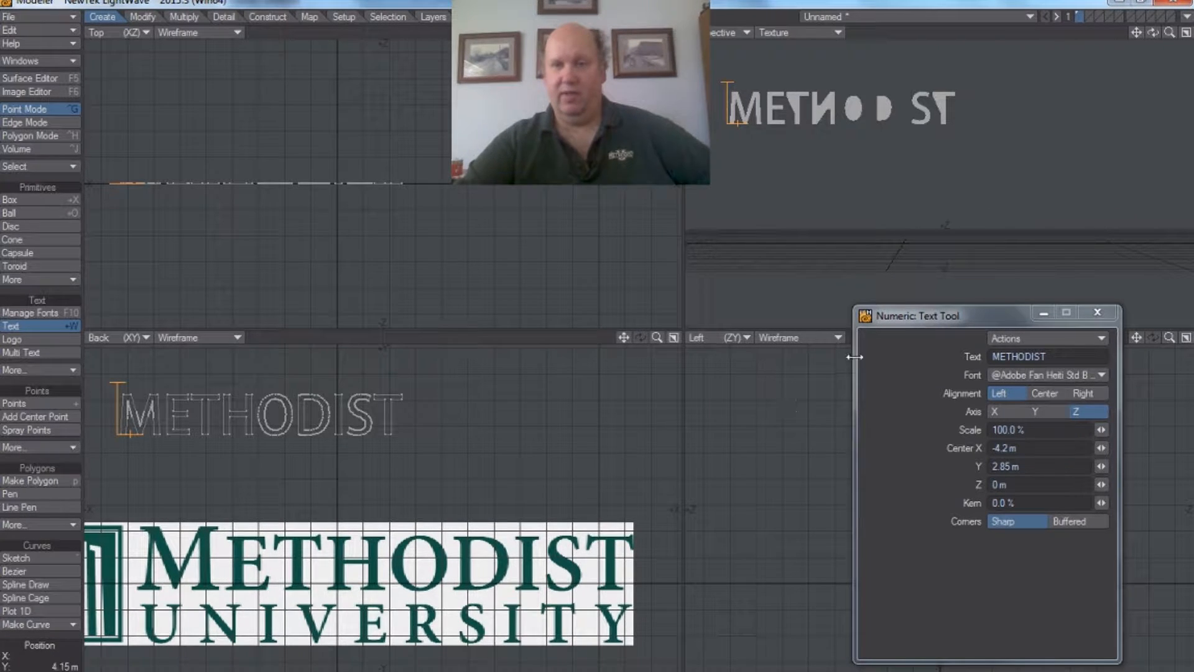
# Step: Set the METHODIST text's font to Minion Pro 700
pyautogui.moveTo(965, 318); pyautogui.dragTo(952, 335)
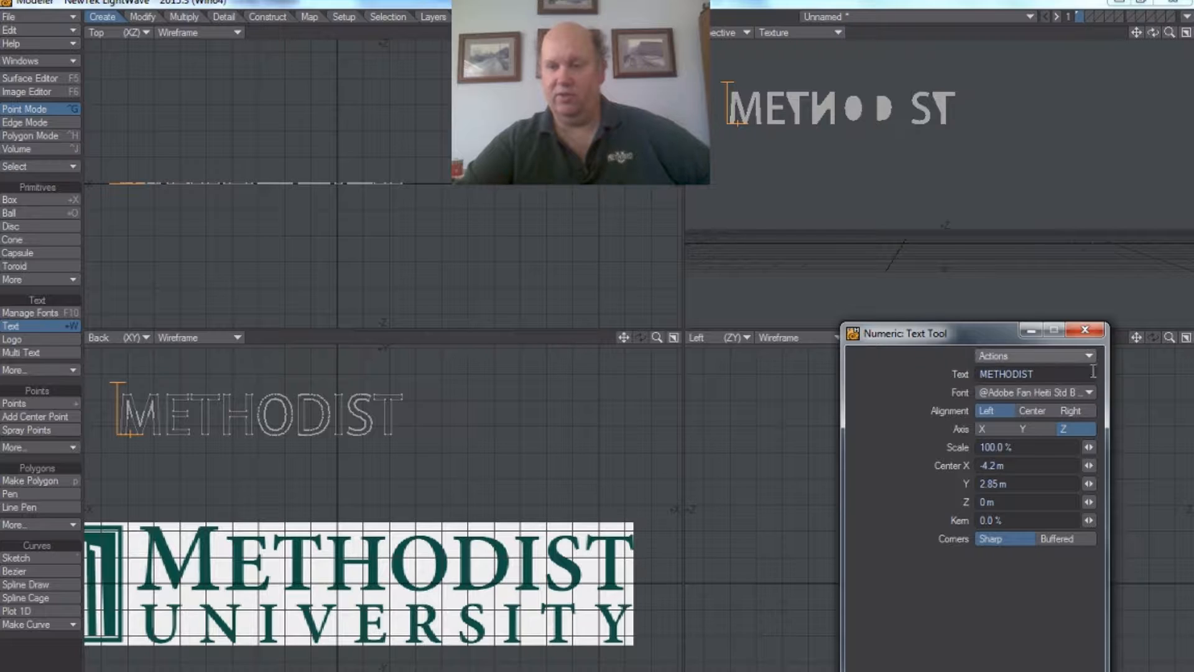
pyautogui.click(1086, 392)
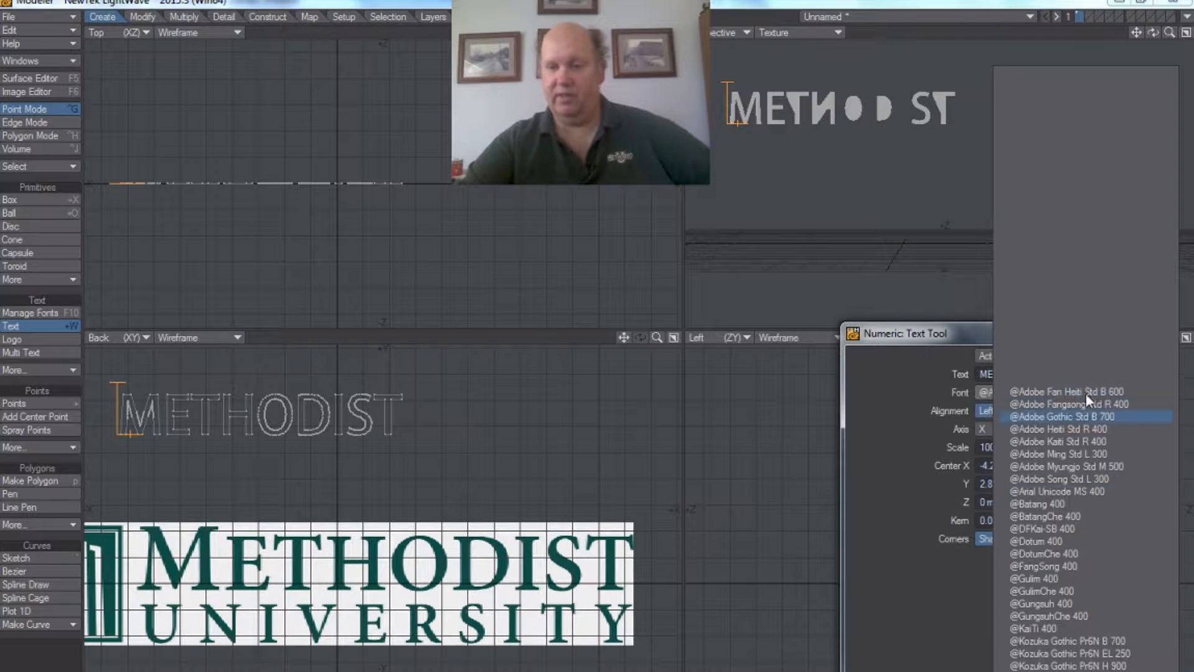
pyautogui.scroll(-20, 1085, 398)
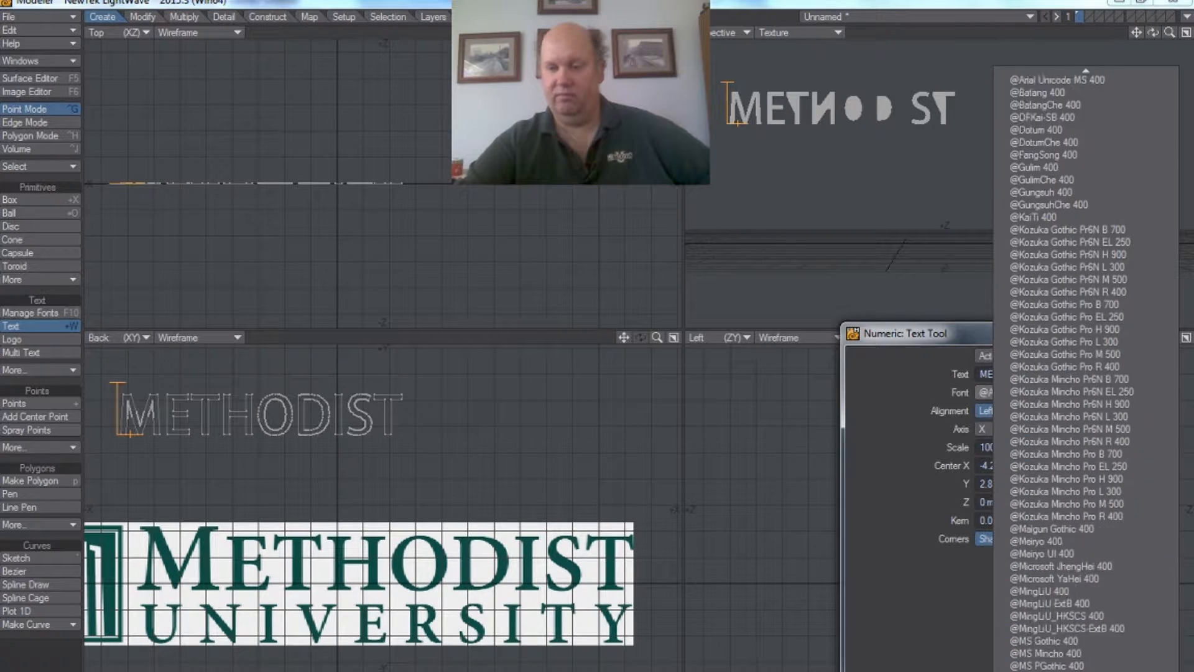
pyautogui.scroll(-20, 1062, 549)
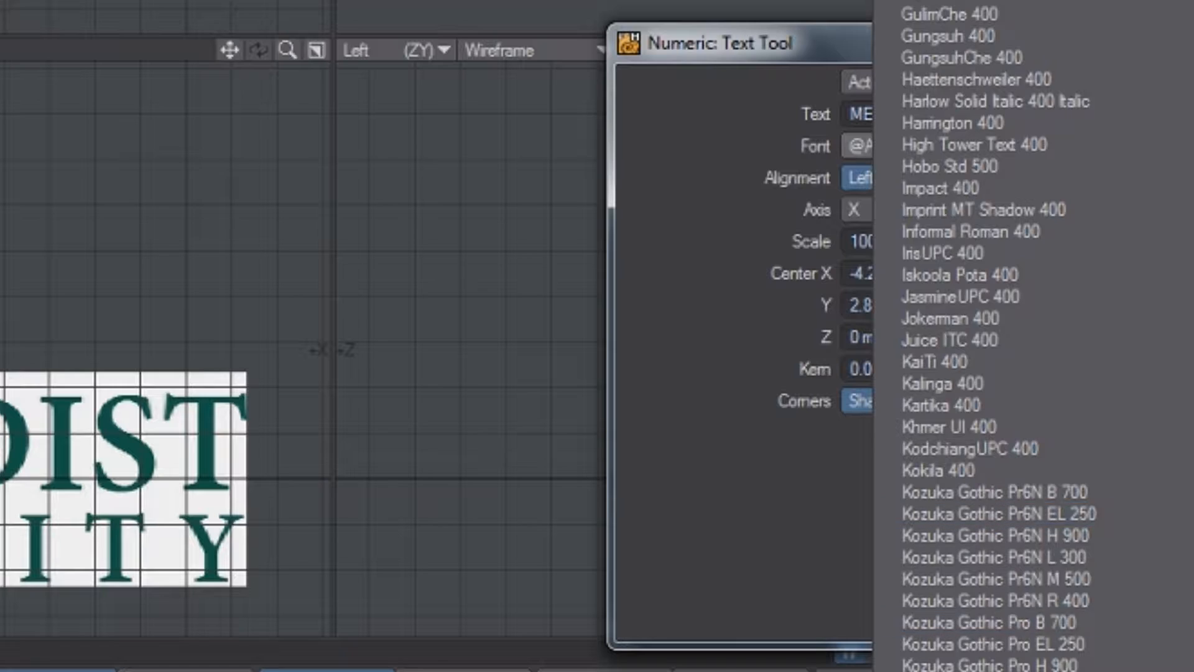
pyautogui.scroll(-20, 1062, 554)
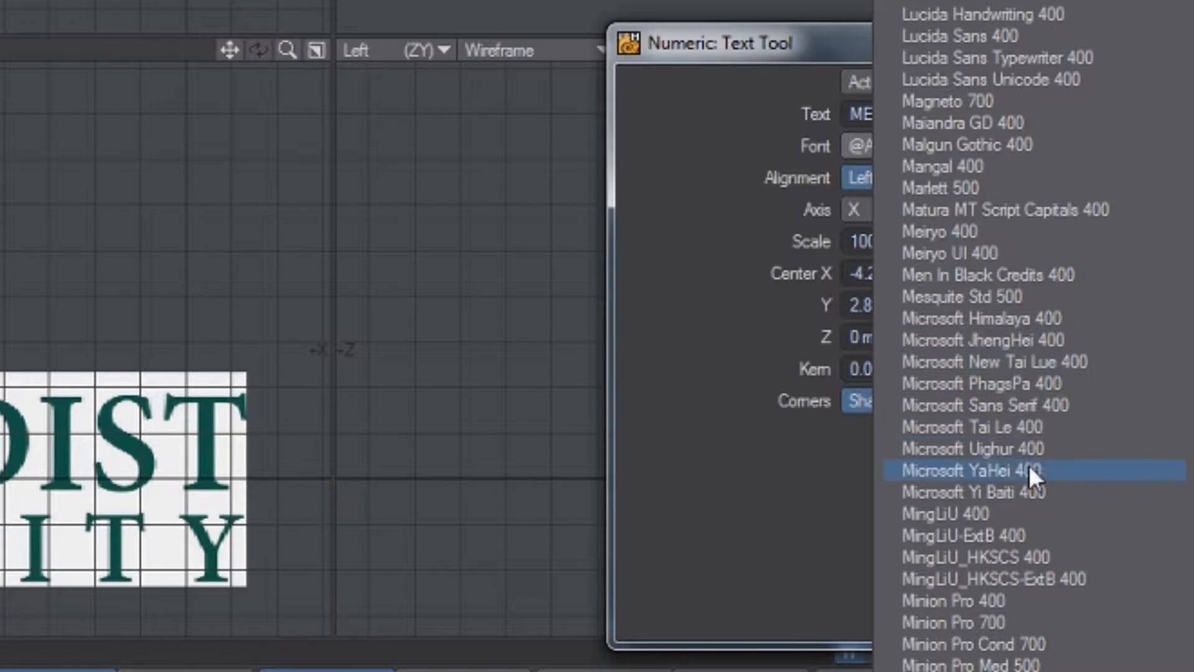
pyautogui.scroll(-2, 1058, 501)
pyautogui.scroll(-1, 1020, 566)
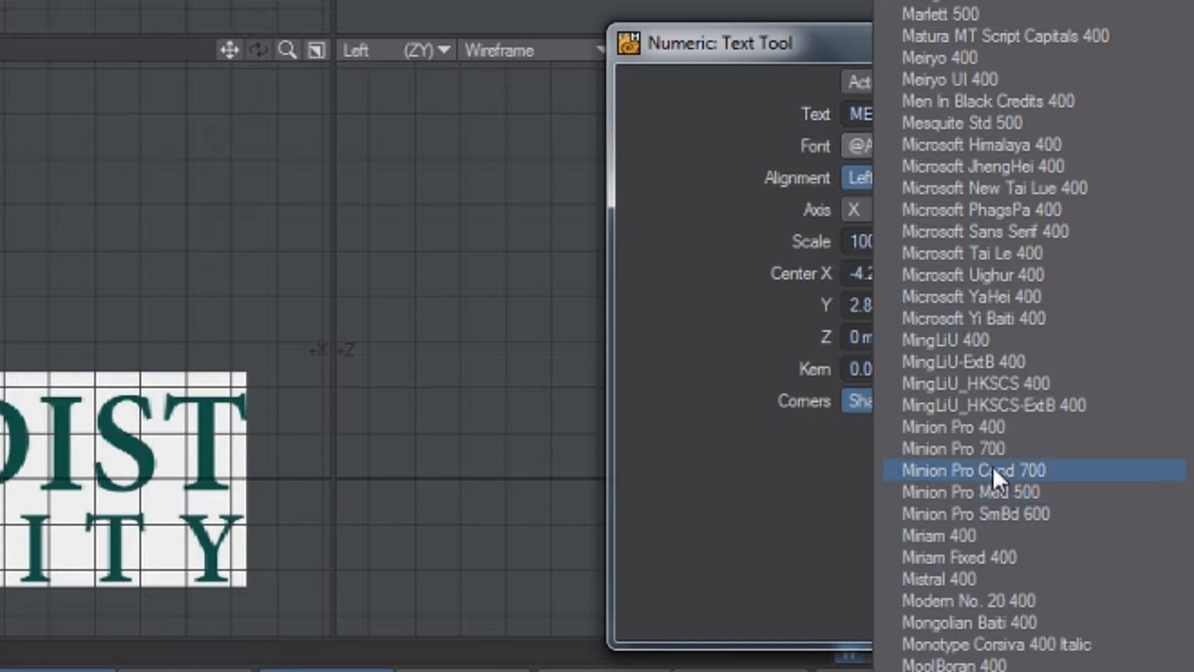
pyautogui.click(990, 449)
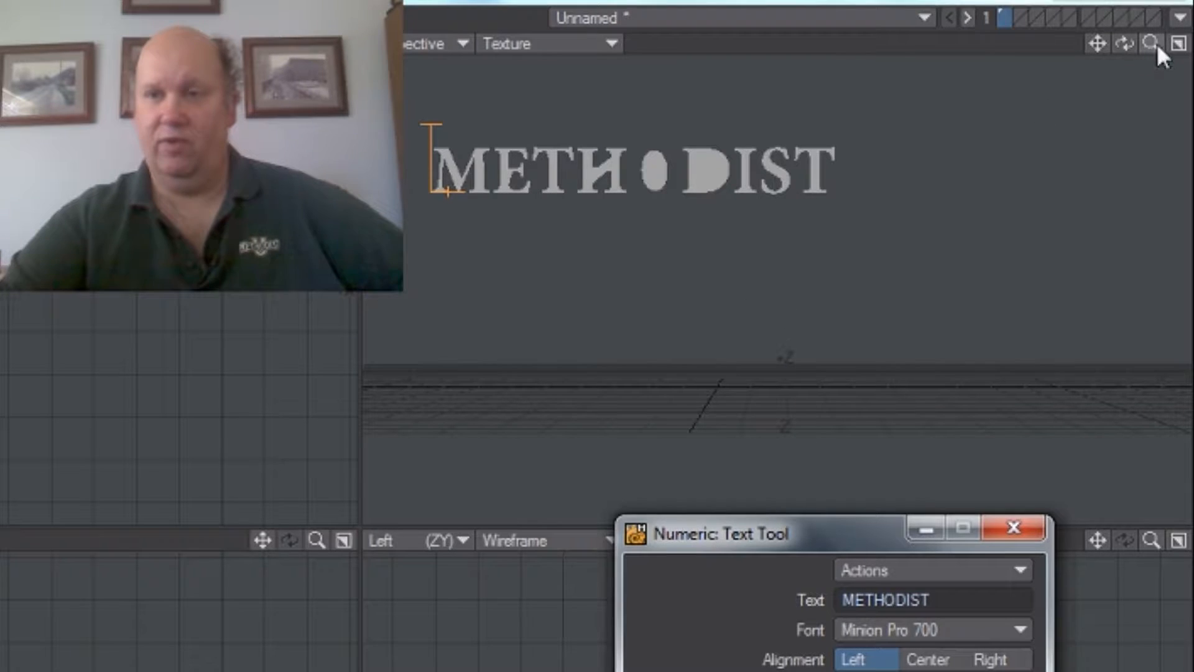
# Step: Set the METHODIST text's corners to Buffered and finish the Text tool
pyautogui.moveTo(1172, 33); pyautogui.dragTo(1109, 74)
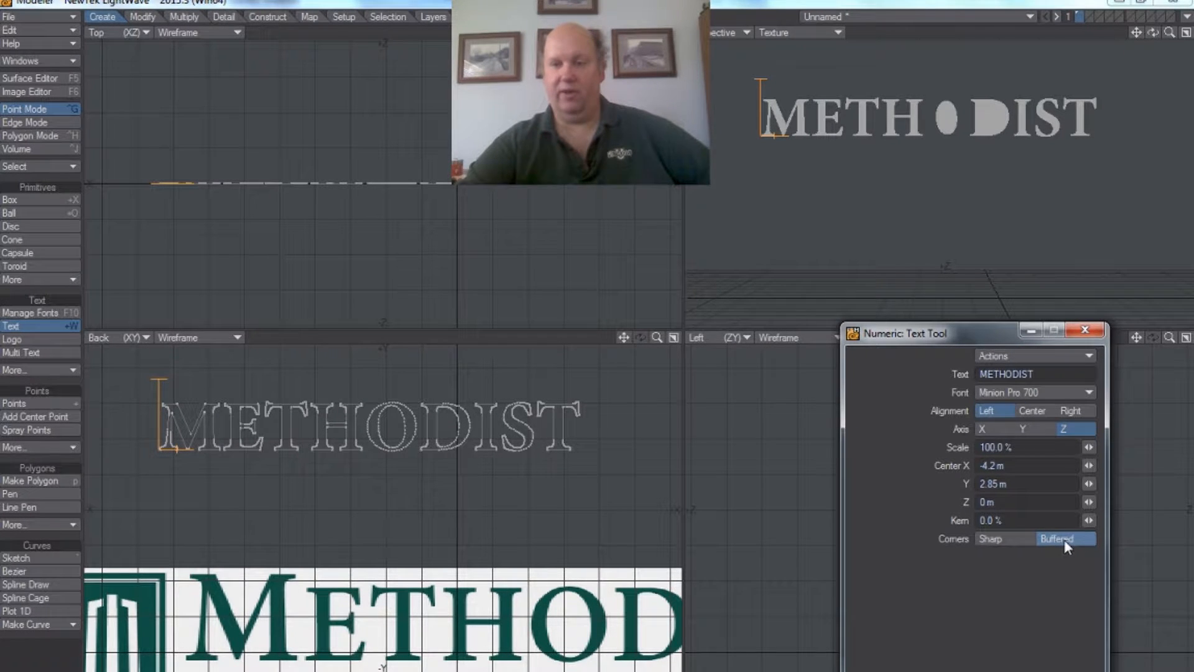
pyautogui.click(1085, 333)
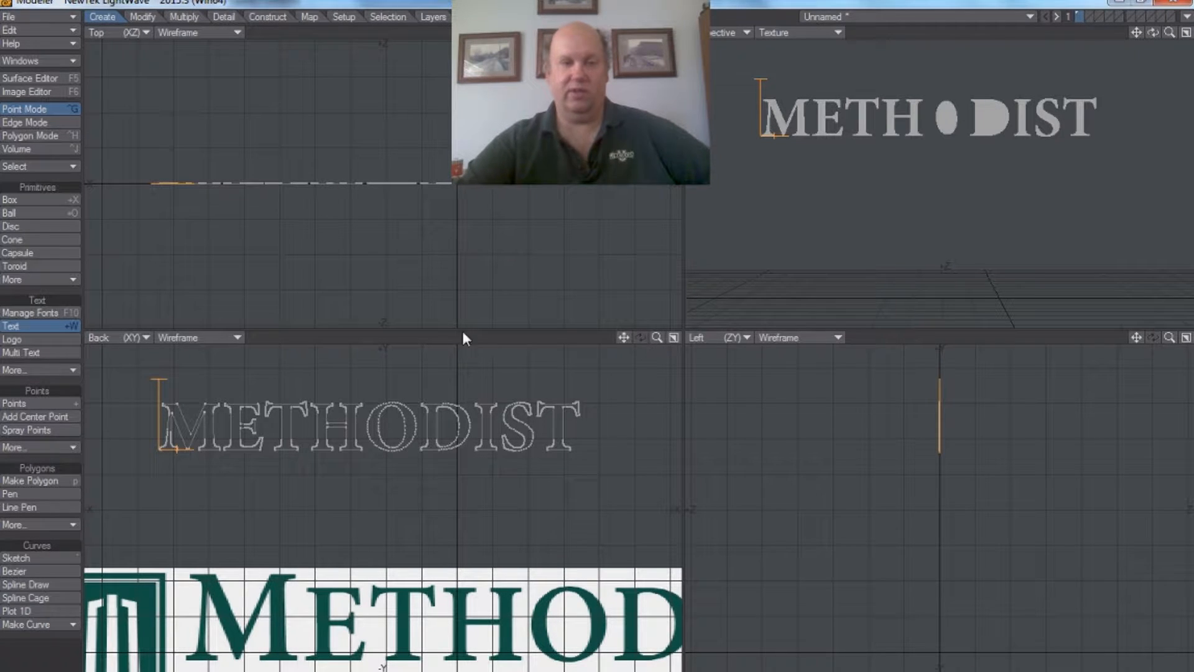
pyautogui.click(29, 327)
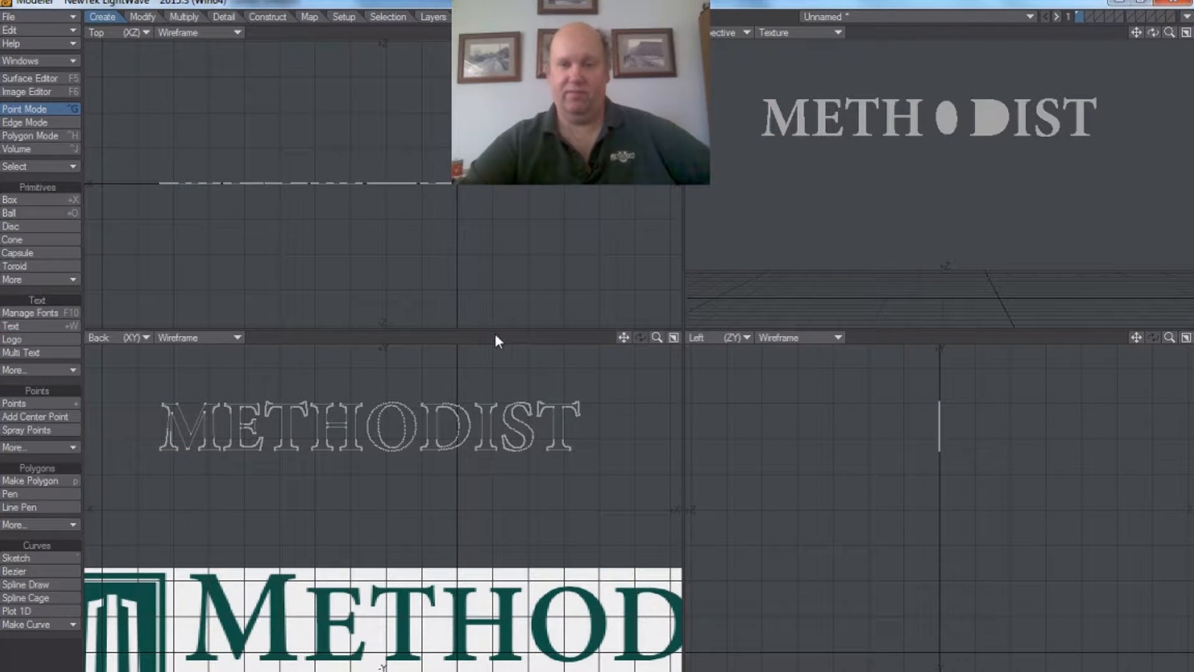
# Step: Save the text object to the Desktop as Methodistlogo
pyautogui.moveTo(658, 340); pyautogui.dragTo(644, 423)
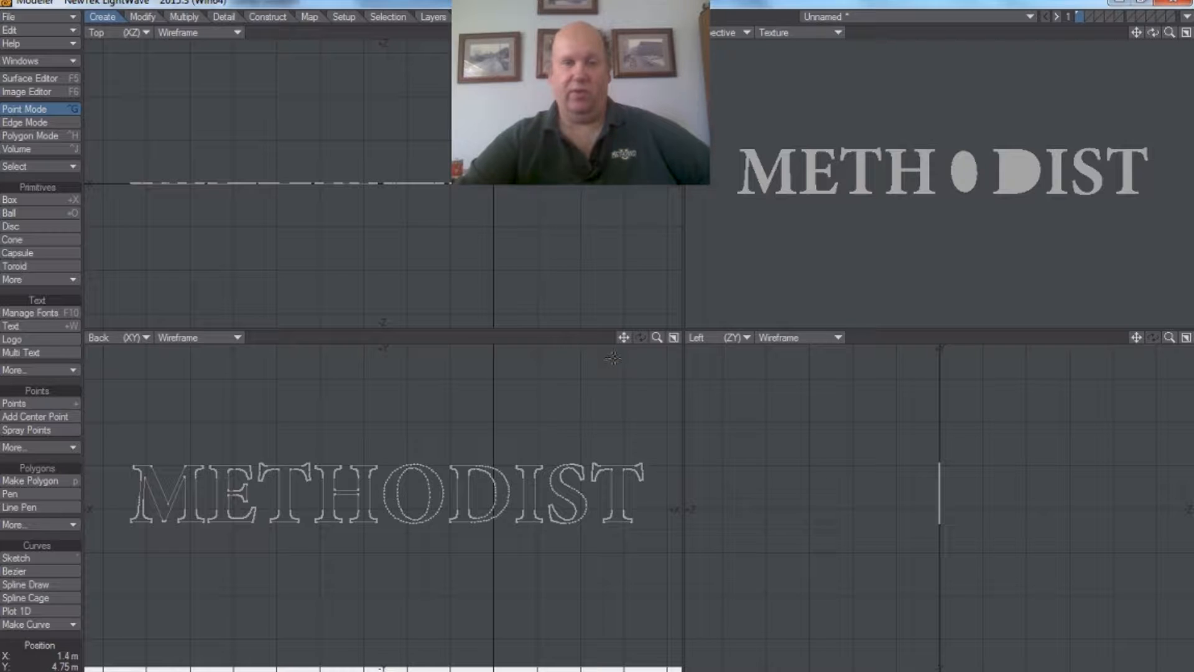
pyautogui.click(37, 16)
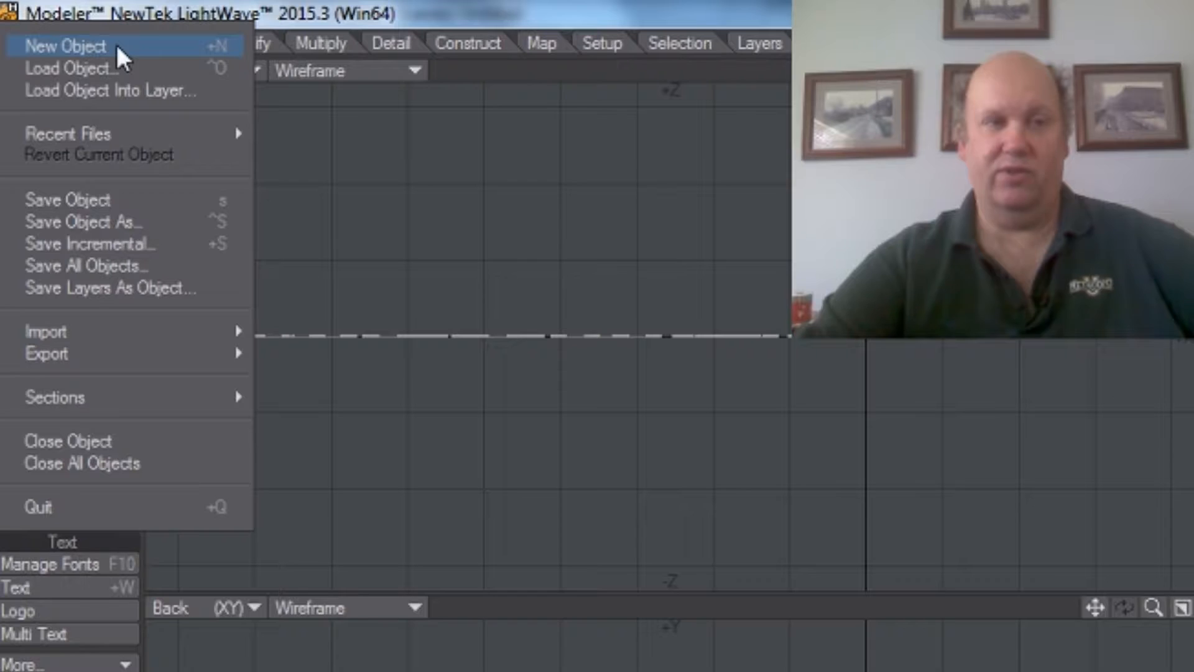
pyautogui.click(110, 199)
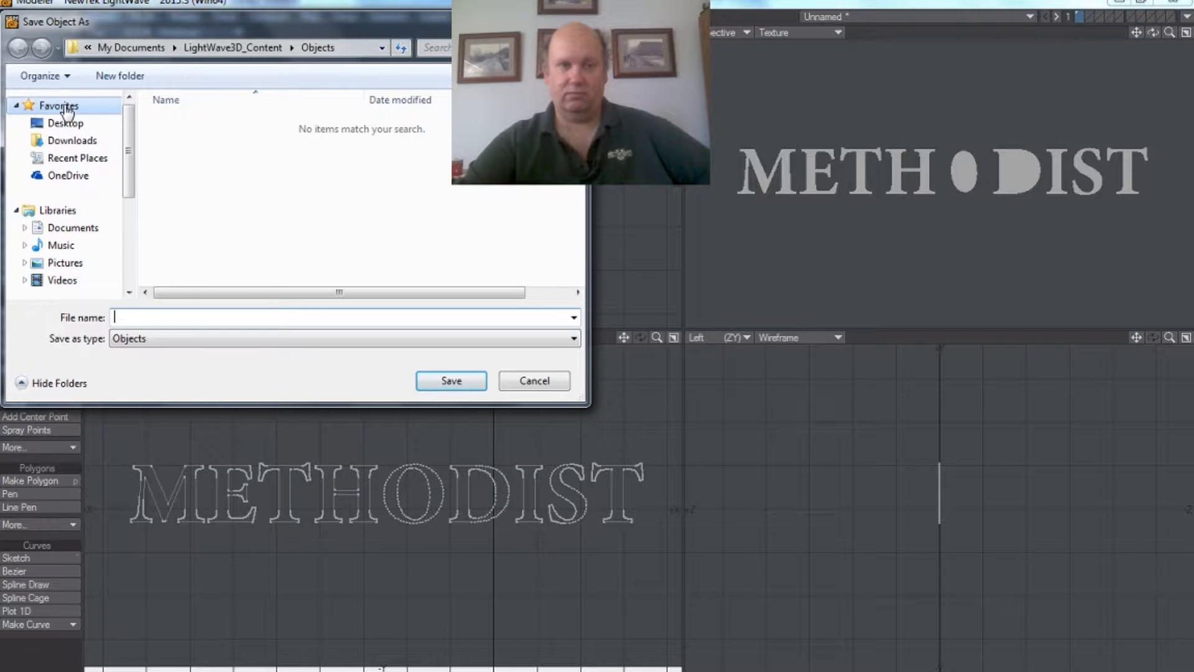
pyautogui.click(57, 105)
pyautogui.click(57, 124)
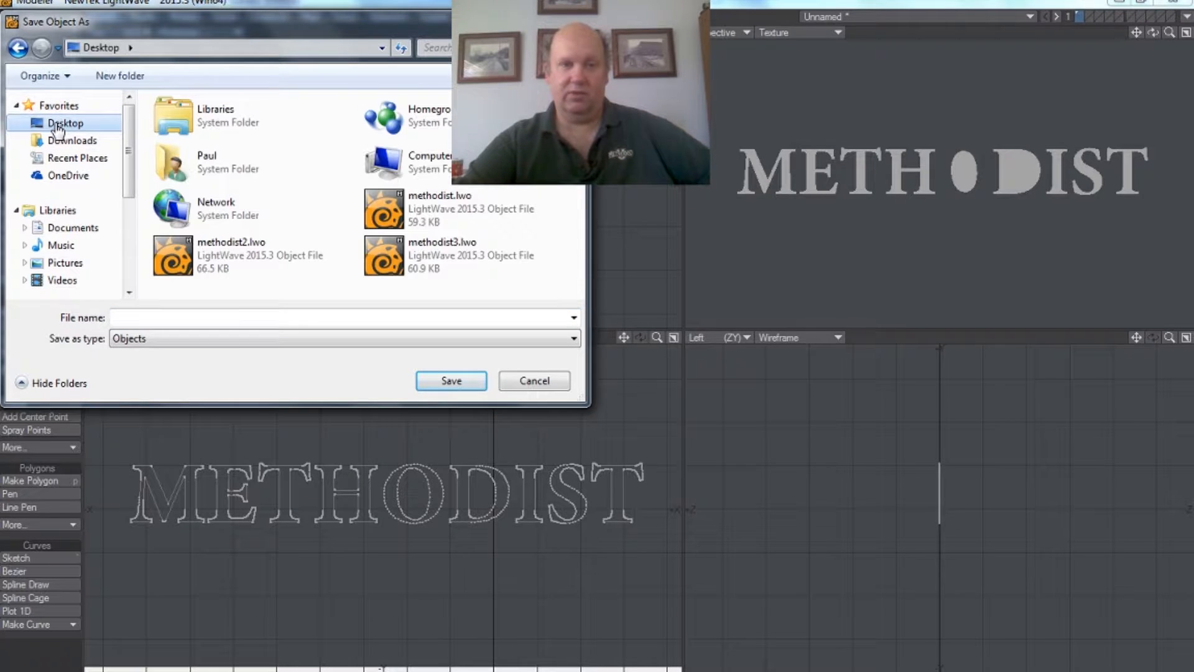
pyautogui.click(223, 314)
pyautogui.write('Methodist')
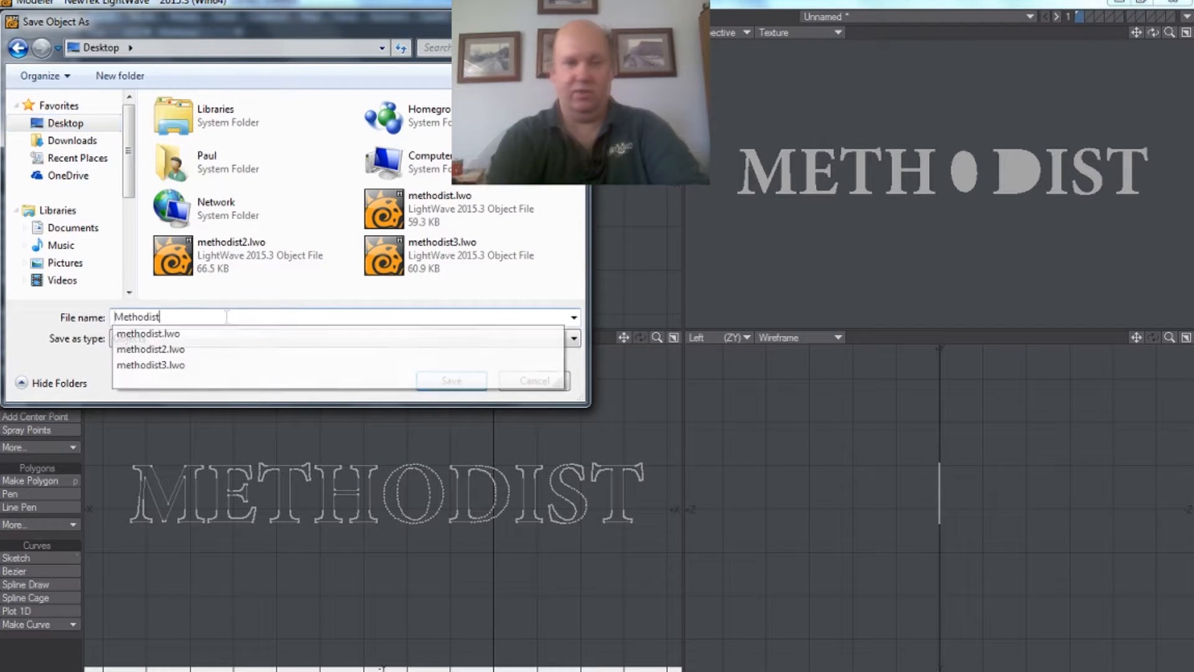
pyautogui.write('logo')
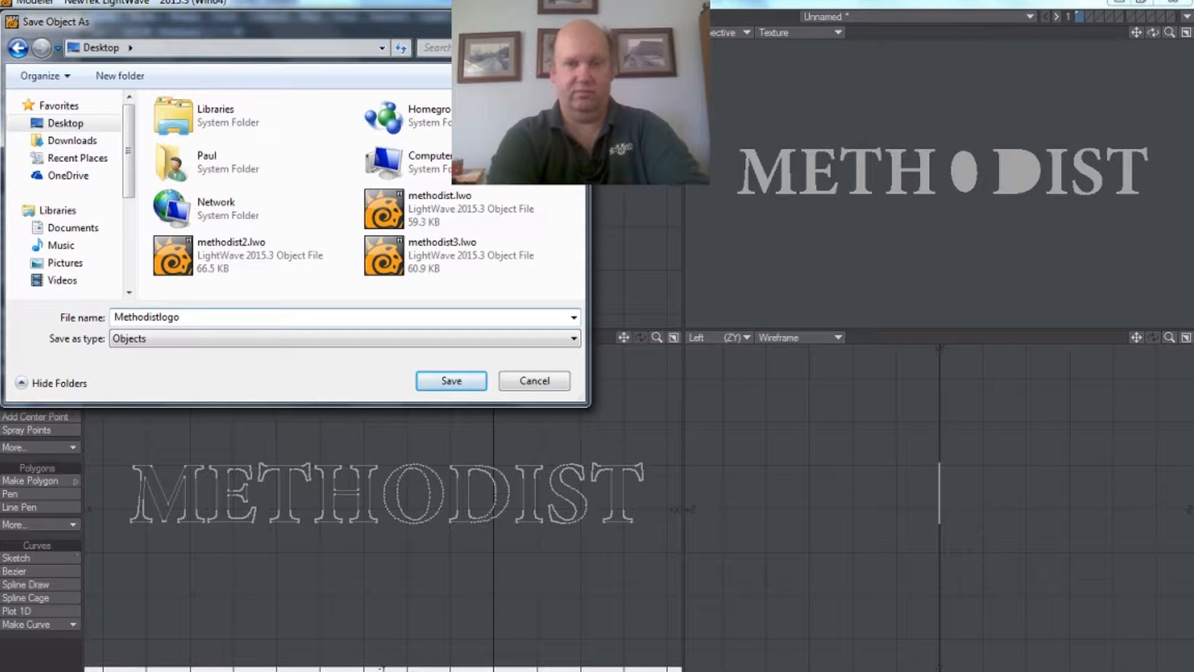
pyautogui.press('Return')
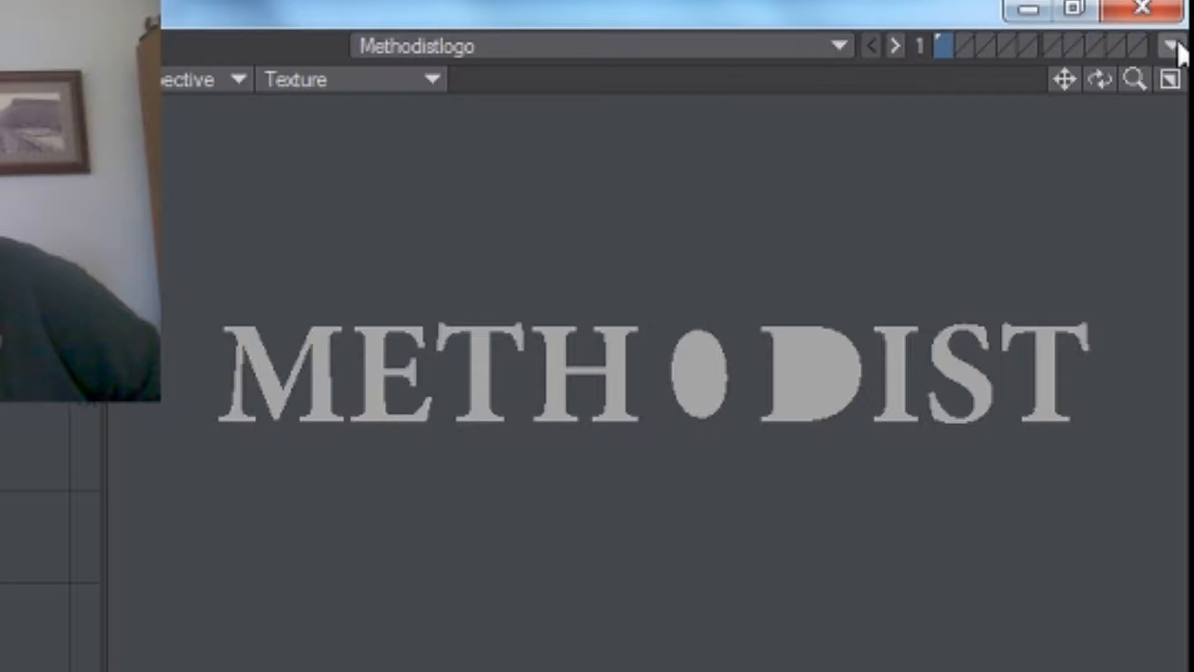
# Step: Send the Methodistlogo object to Layout and view it in the perspective scene there
pyautogui.click(1188, 16)
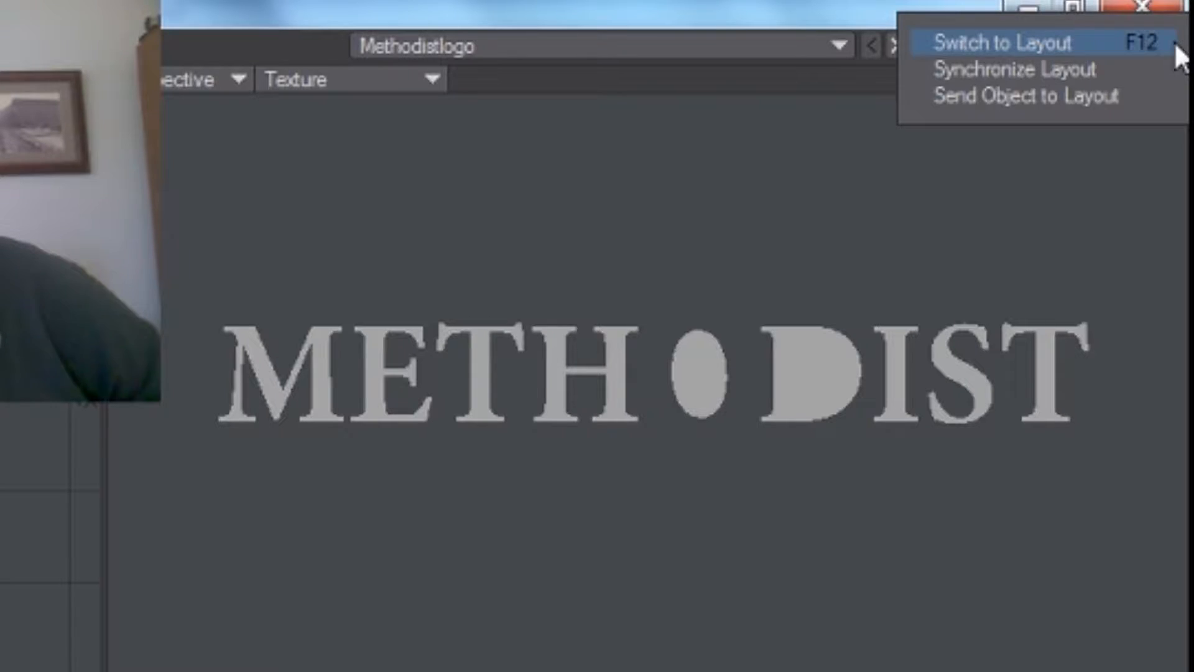
pyautogui.click(1069, 50)
pyautogui.moveTo(1072, 95); pyautogui.dragTo(1008, 92)
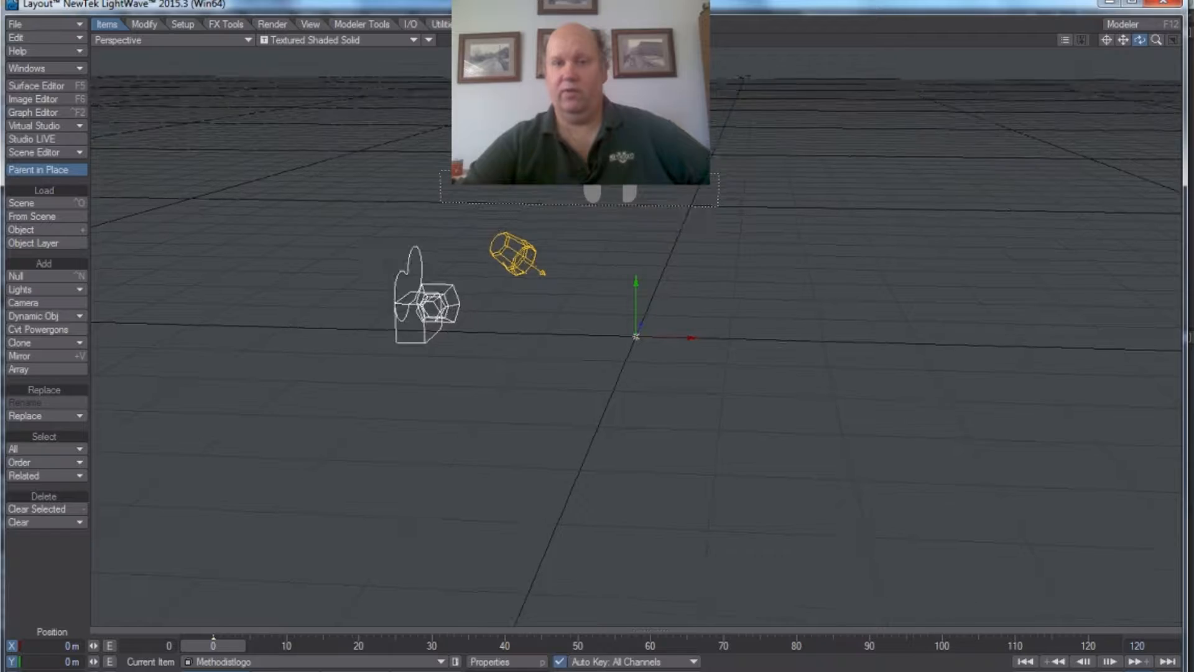
pyautogui.moveTo(1140, 40)
pyautogui.mouseDown()
pyautogui.moveTo(1116, 46)
pyautogui.moveTo(1145, 42)
pyautogui.mouseUp()
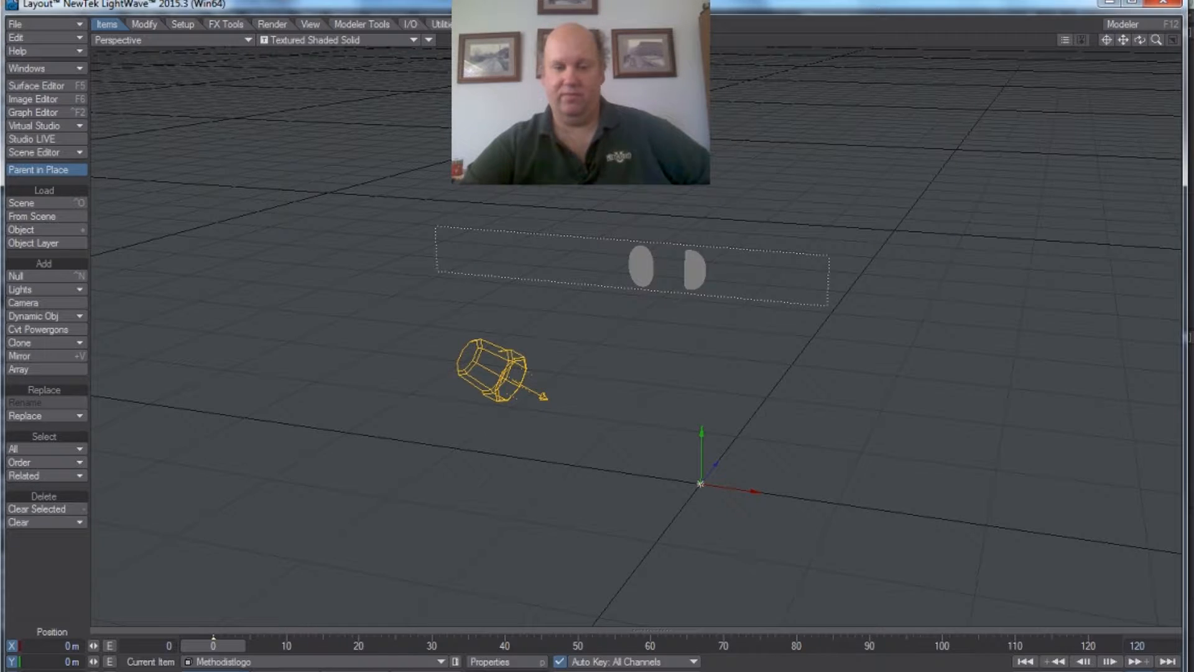
# Step: Switch back to Modeler and flip the METHODIST text along the Y axis with Flip It
pyautogui.press('F12')
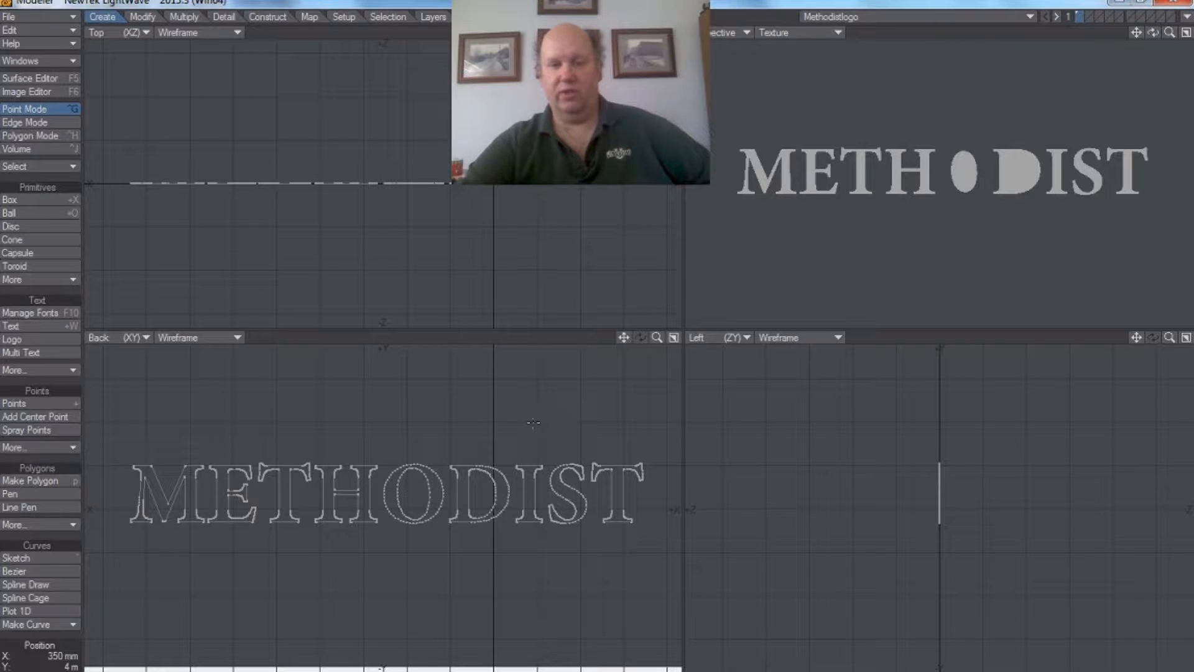
pyautogui.click(142, 18)
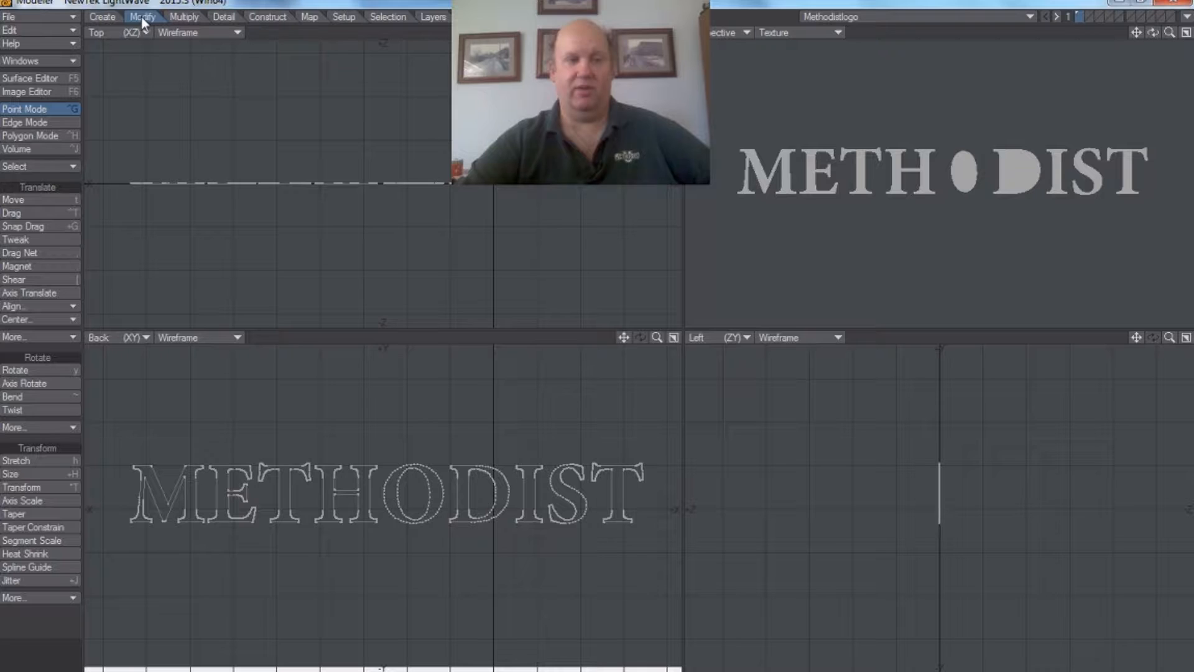
pyautogui.click(70, 337)
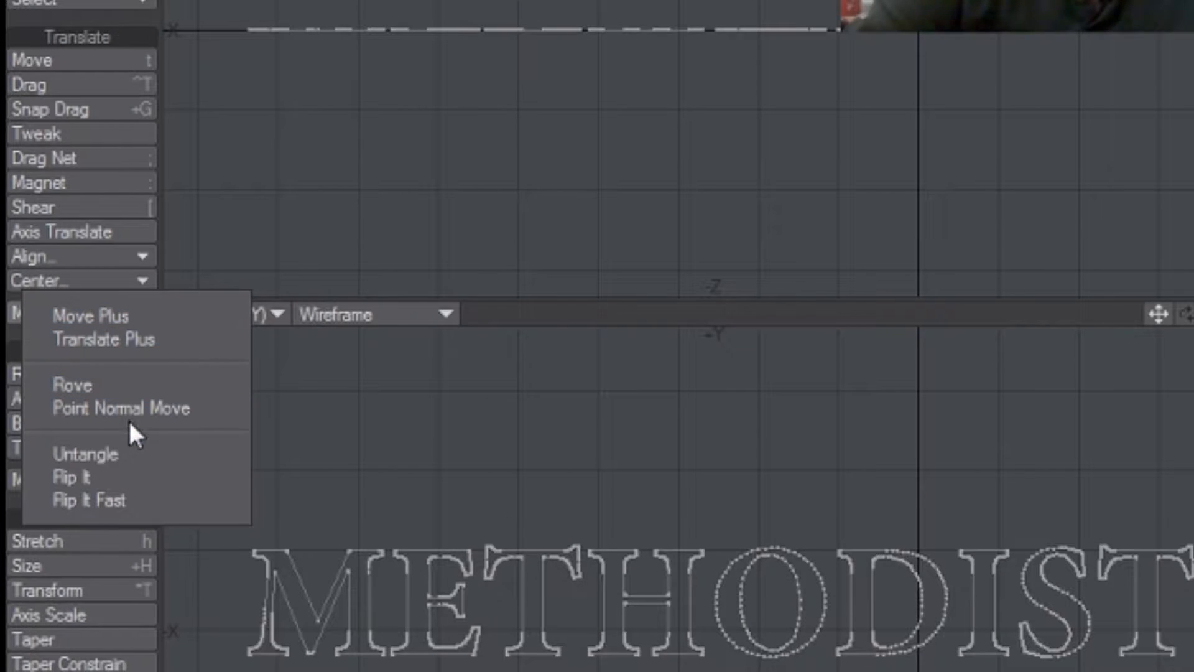
pyautogui.click(130, 474)
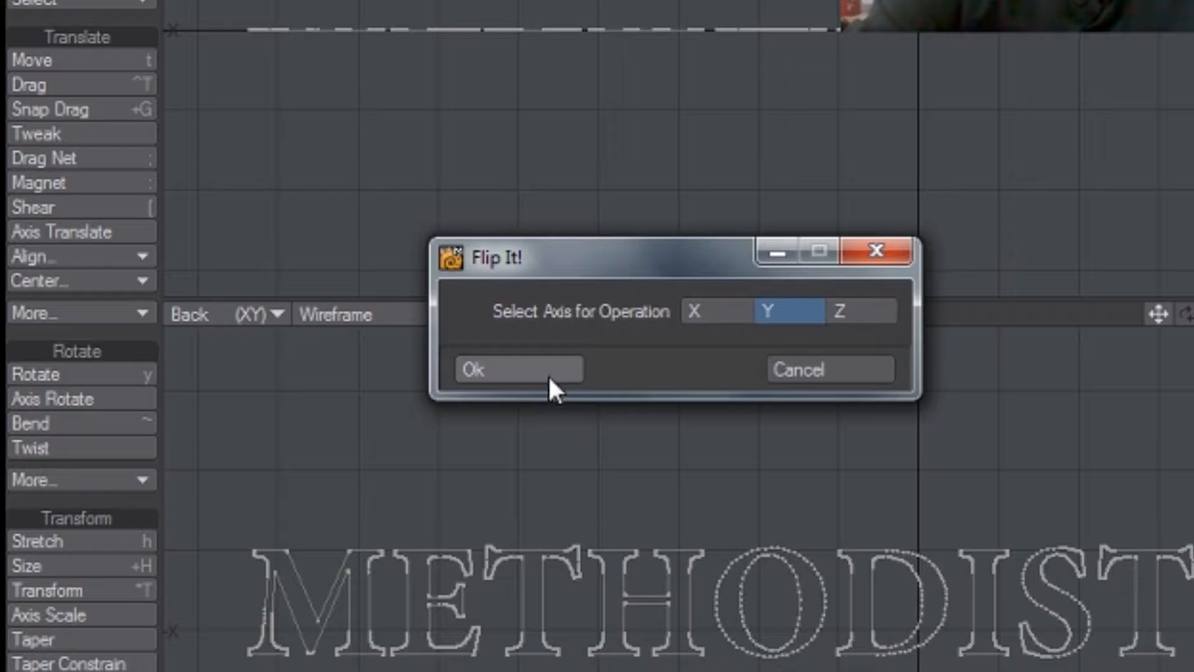
pyautogui.click(549, 376)
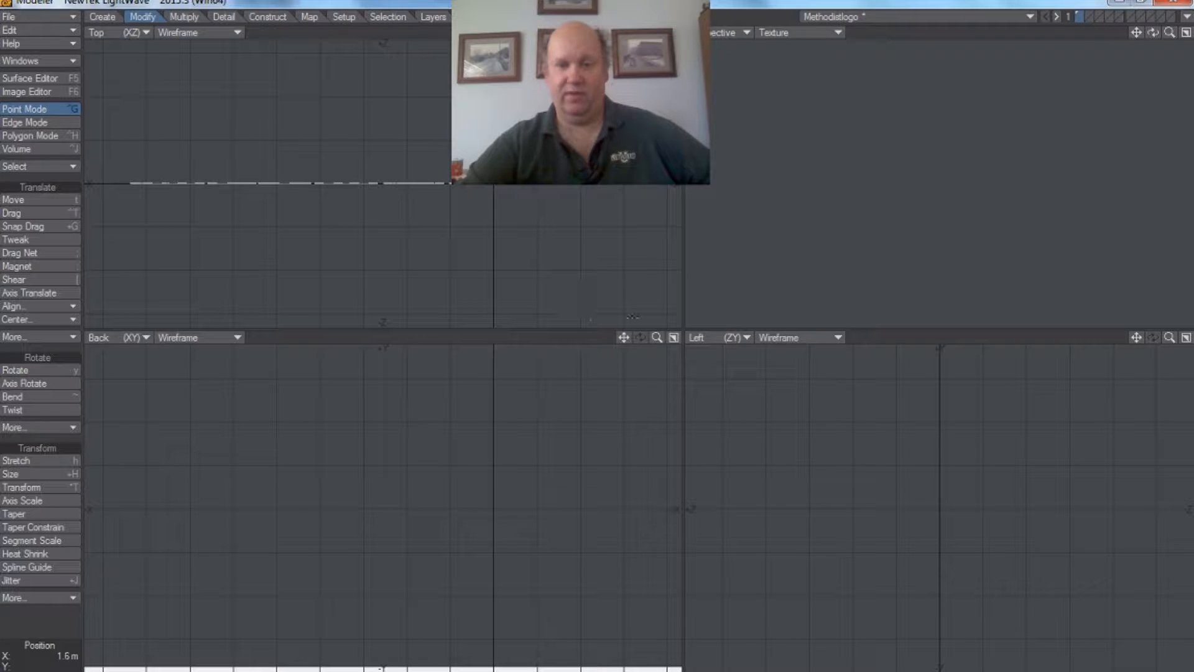
pyautogui.click(657, 338)
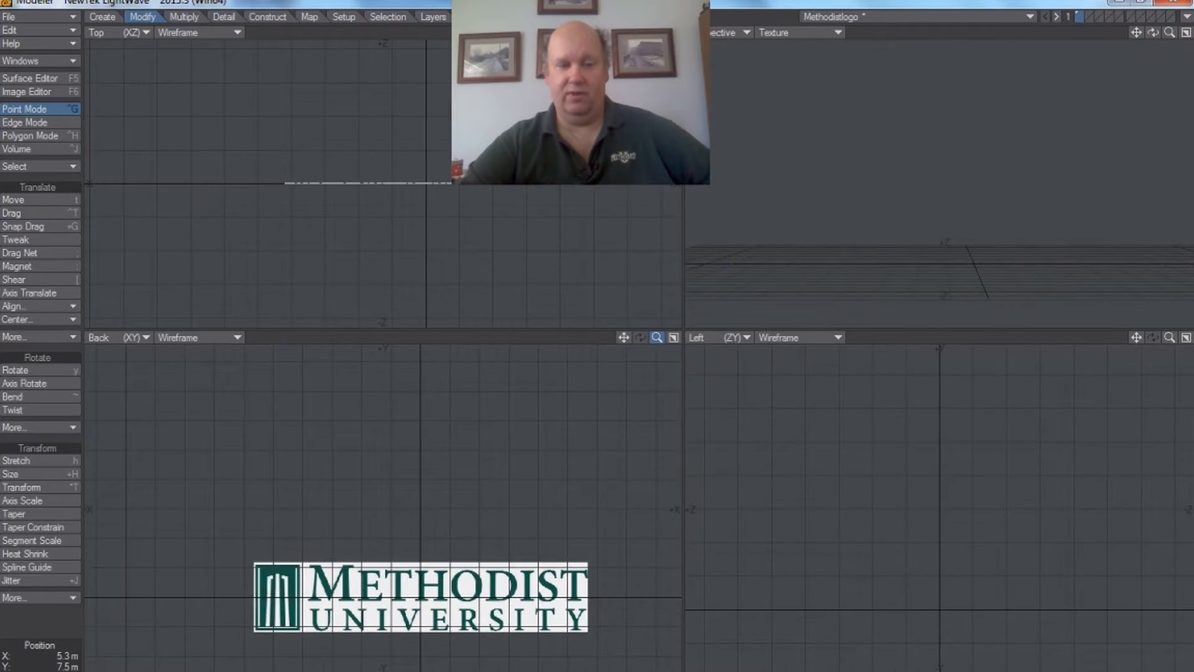
pyautogui.moveTo(657, 338); pyautogui.dragTo(636, 338)
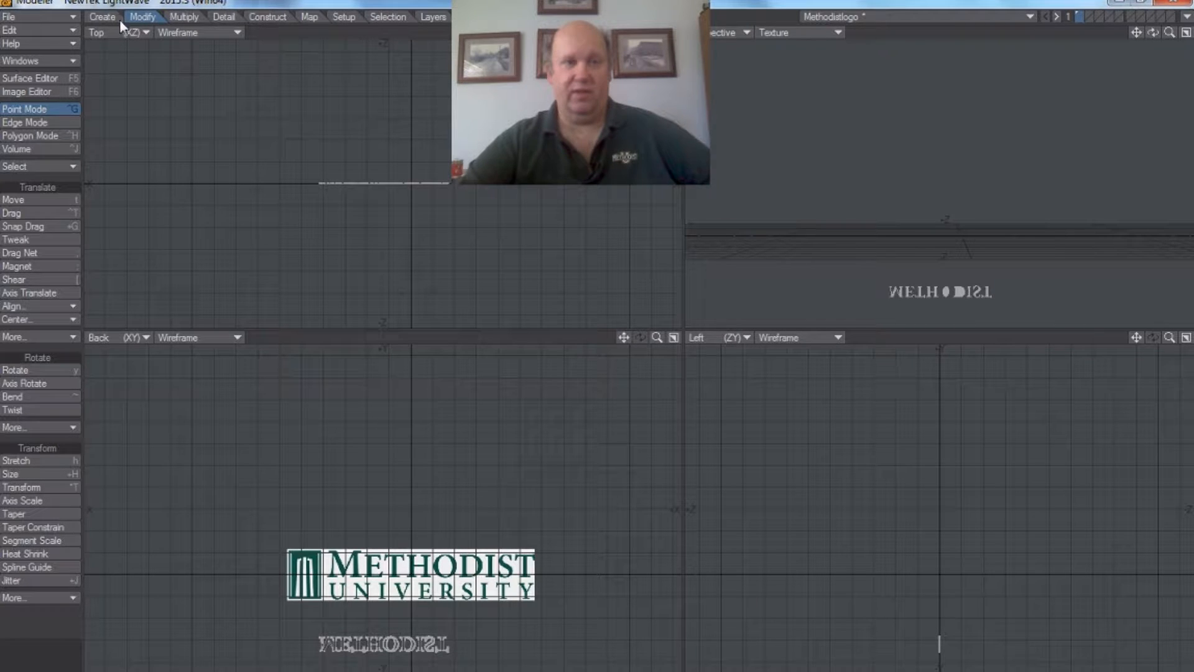
# Step: Rotate the flipped METHODIST text back upright with its faces reversed, and check it in Layout before returning to Modeler
pyautogui.click(54, 370)
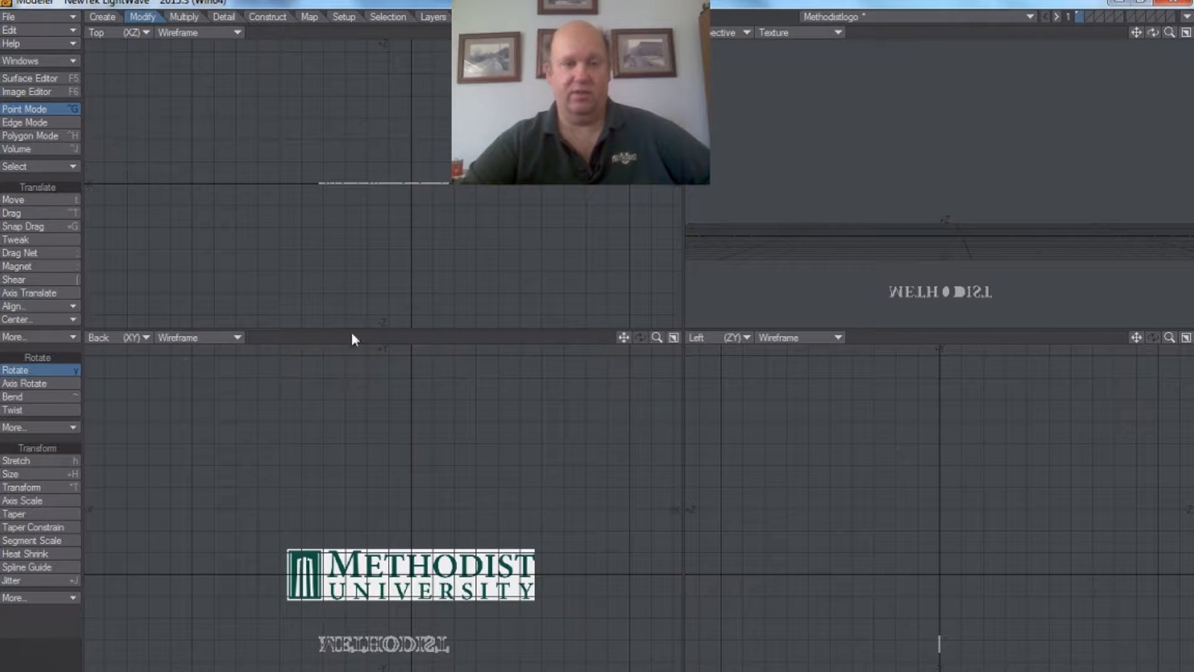
pyautogui.moveTo(387, 408); pyautogui.dragTo(499, 408)
pyautogui.moveTo(399, 249); pyautogui.dragTo(511, 249)
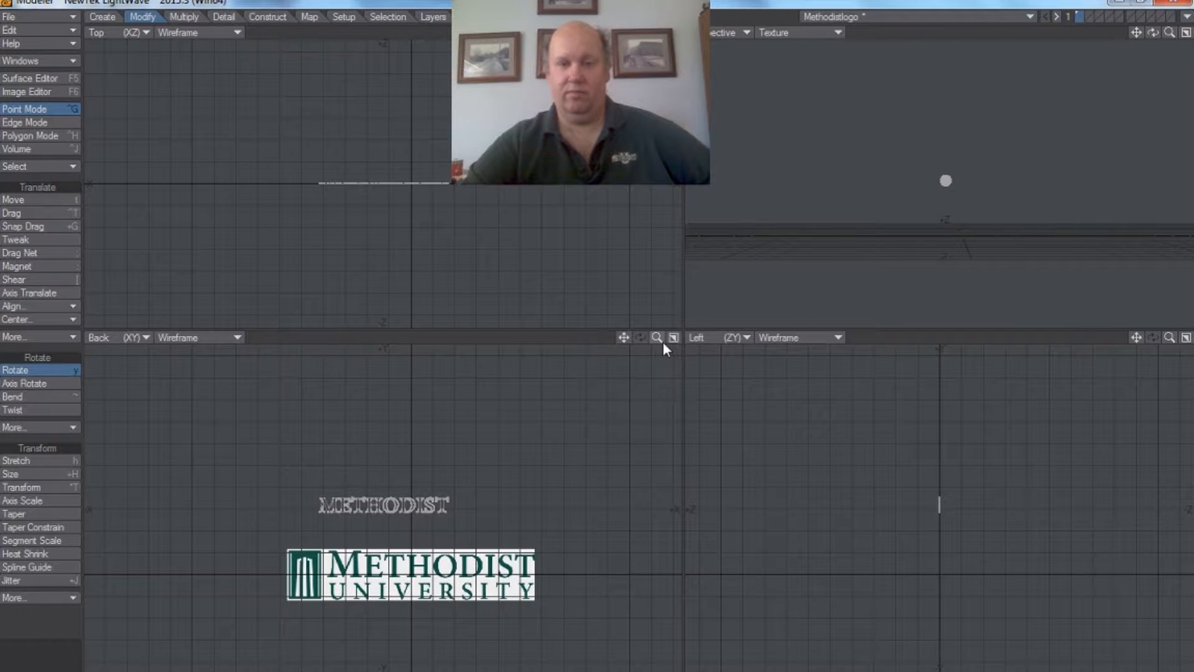
pyautogui.moveTo(657, 338)
pyautogui.mouseDown()
pyautogui.moveTo(662, 320)
pyautogui.moveTo(680, 338)
pyautogui.moveTo(670, 337)
pyautogui.mouseUp()
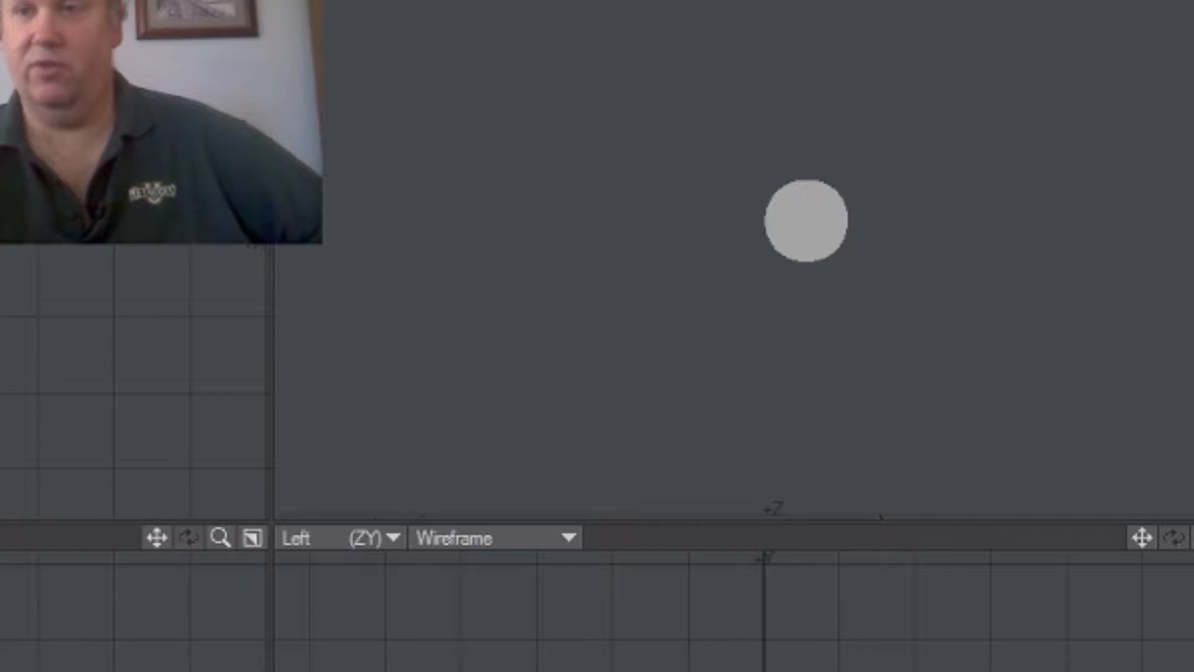
pyautogui.moveTo(1154, 33); pyautogui.dragTo(1162, 2)
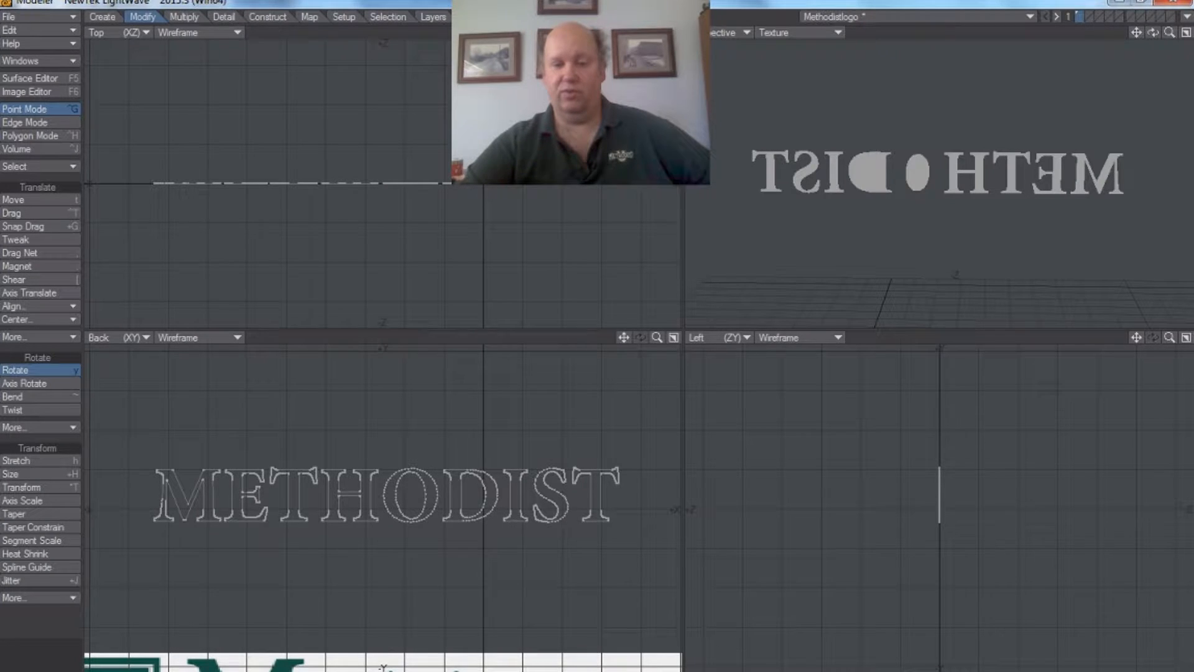
pyautogui.press('F12')
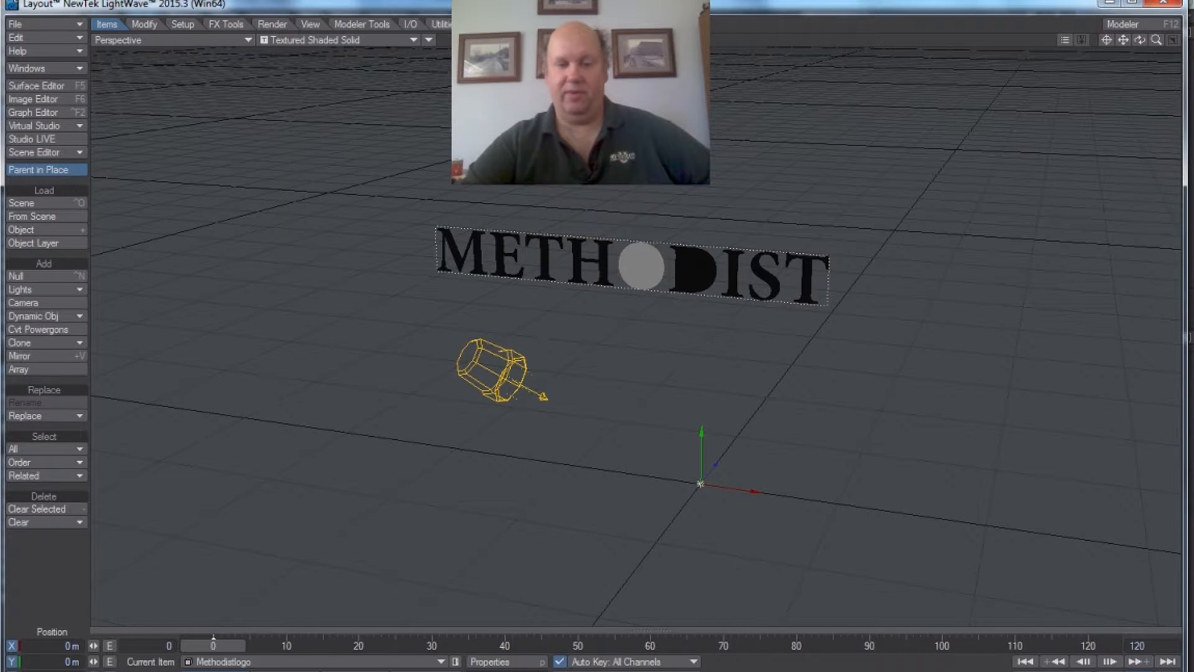
pyautogui.press('F12')
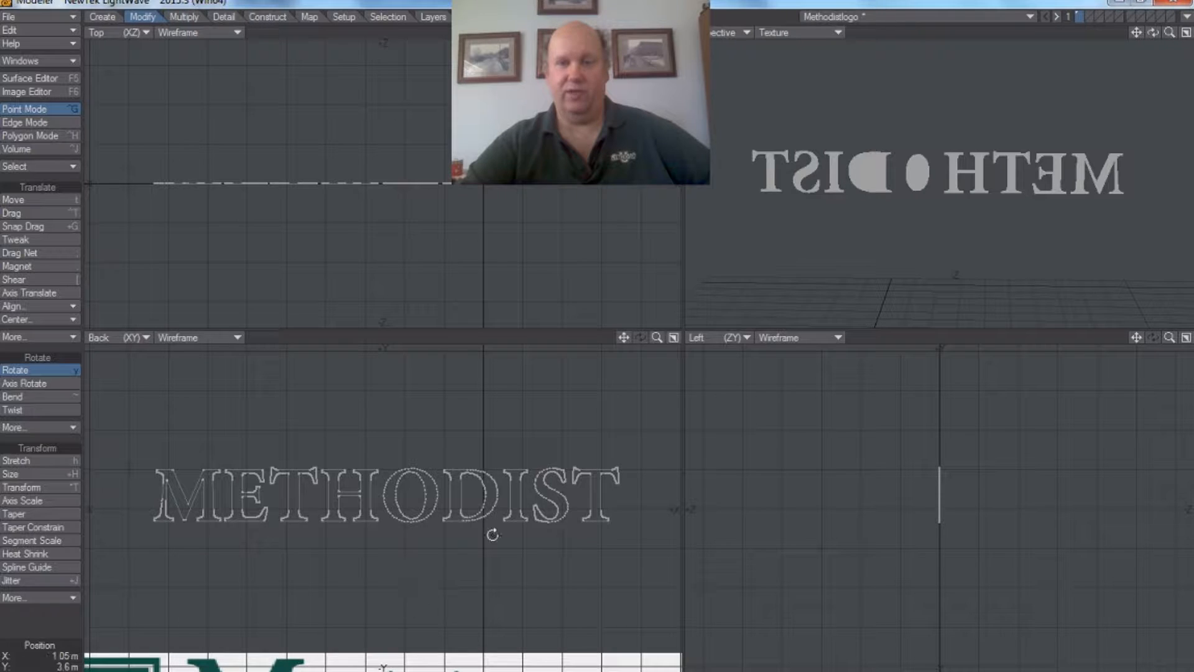
# Step: Cut all points of the letter O from the text and paste them into layer 2, with layer 1 as background
pyautogui.moveTo(651, 341); pyautogui.dragTo(724, 341)
pyautogui.moveTo(624, 338); pyautogui.dragTo(539, 357)
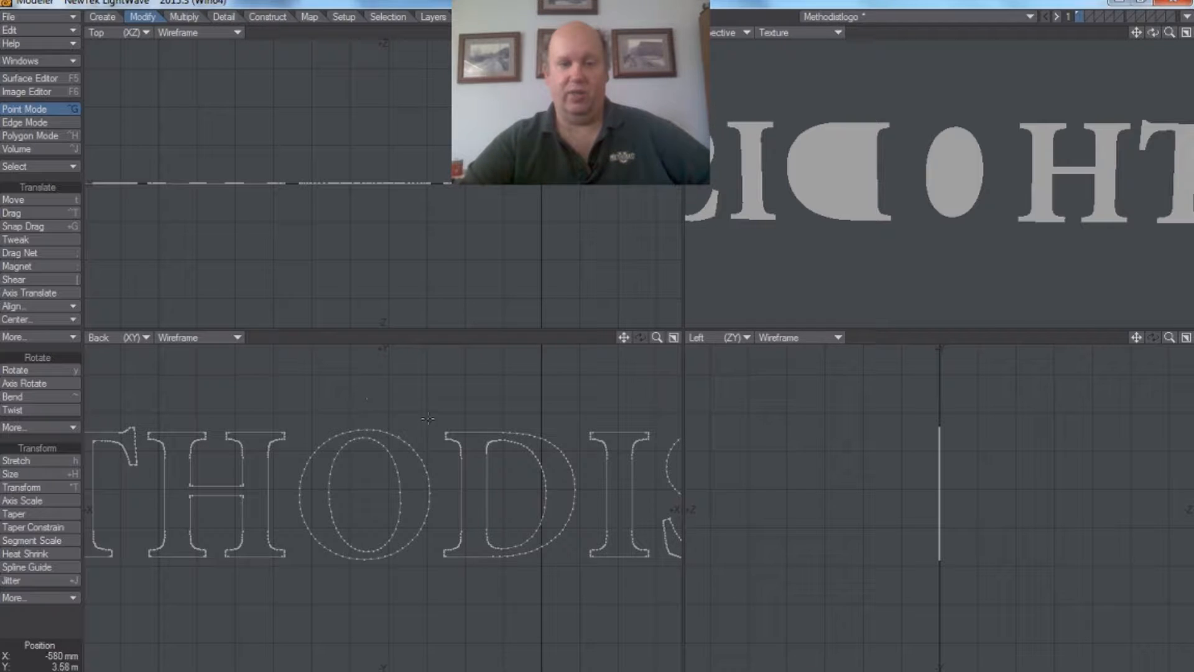
pyautogui.moveTo(297, 571); pyautogui.dragTo(415, 587, button='right')
pyautogui.moveTo(434, 449); pyautogui.dragTo(428, 417, button='right')
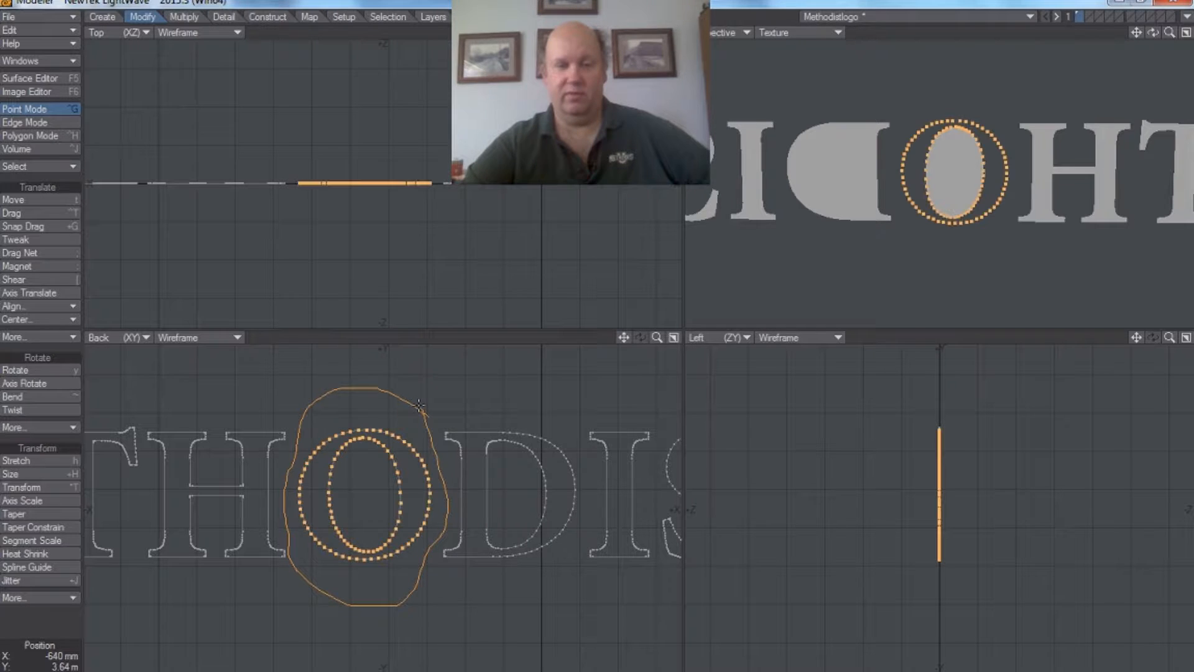
pyautogui.click(33, 34)
pyautogui.click(34, 35)
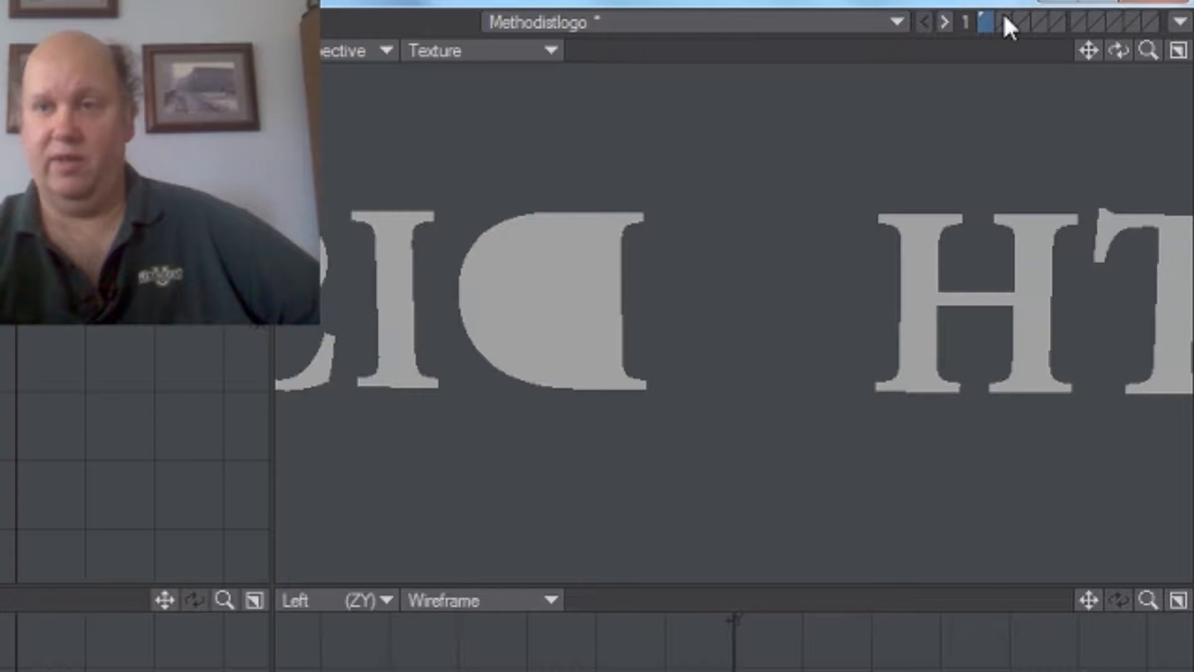
pyautogui.click(1007, 26)
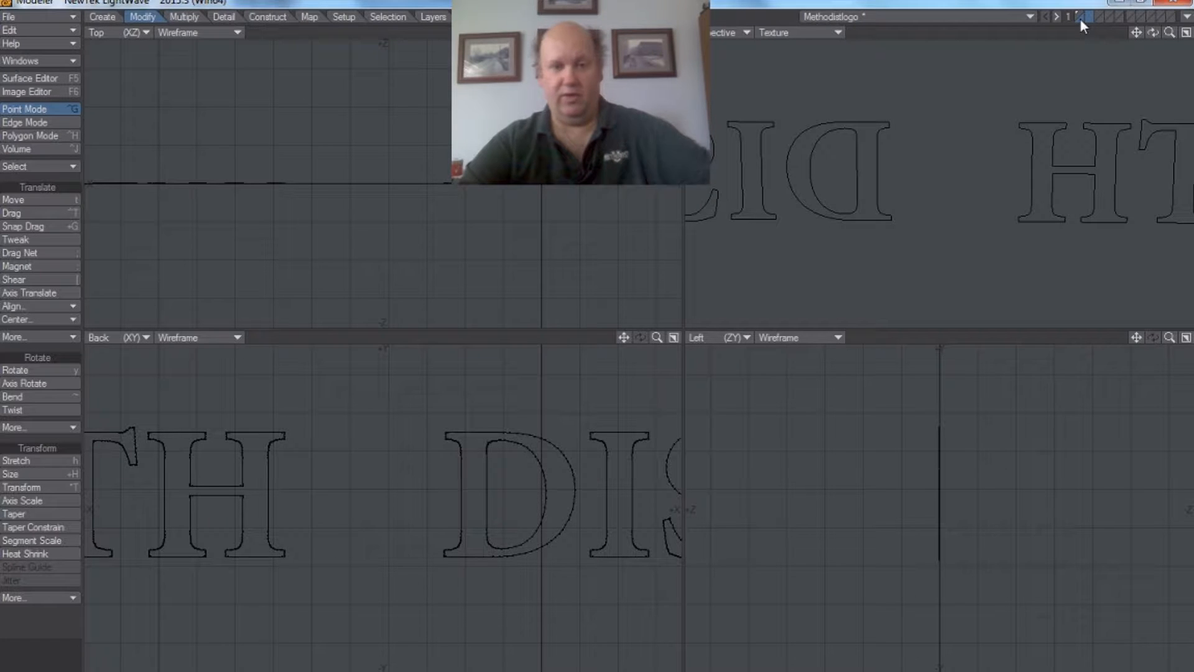
pyautogui.click(1080, 17)
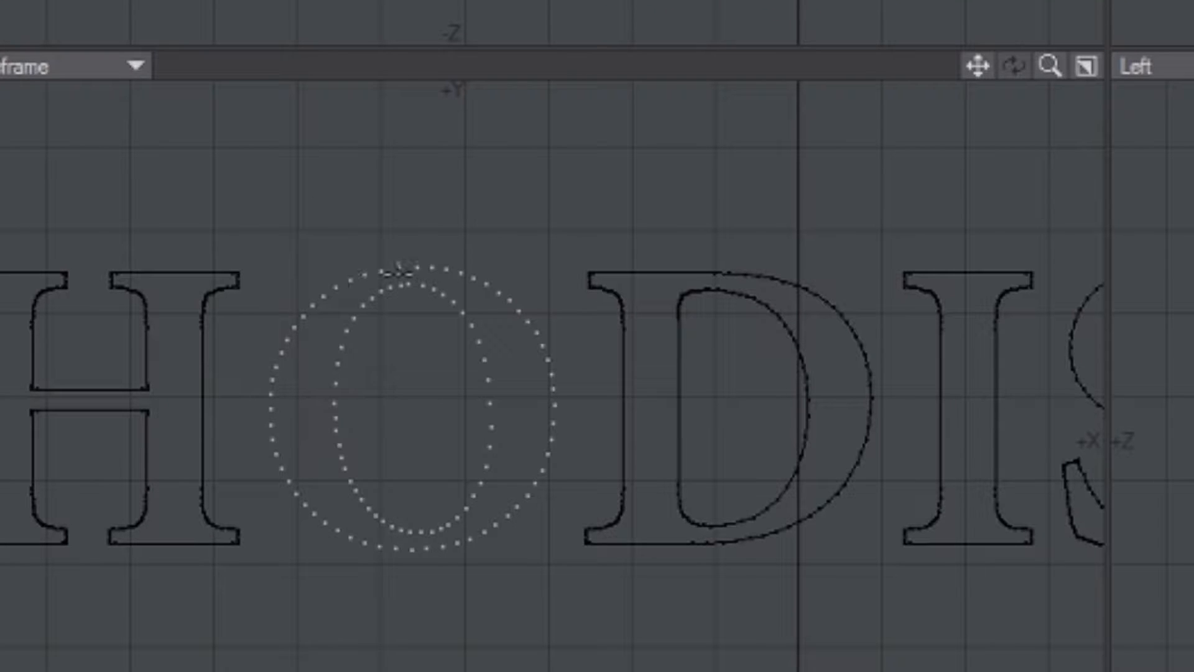
# Step: Select both rings of points of the O in layer 2 and make a single polygon from them
pyautogui.moveTo(444, 203)
pyautogui.mouseDown()
pyautogui.moveTo(252, 280)
pyautogui.moveTo(240, 447)
pyautogui.moveTo(359, 605)
pyautogui.moveTo(567, 548)
pyautogui.mouseUp()
pyautogui.moveTo(566, 547)
pyautogui.mouseDown(button='right')
pyautogui.moveTo(588, 411)
pyautogui.moveTo(485, 248)
pyautogui.moveTo(410, 206)
pyautogui.mouseUp(button='right')
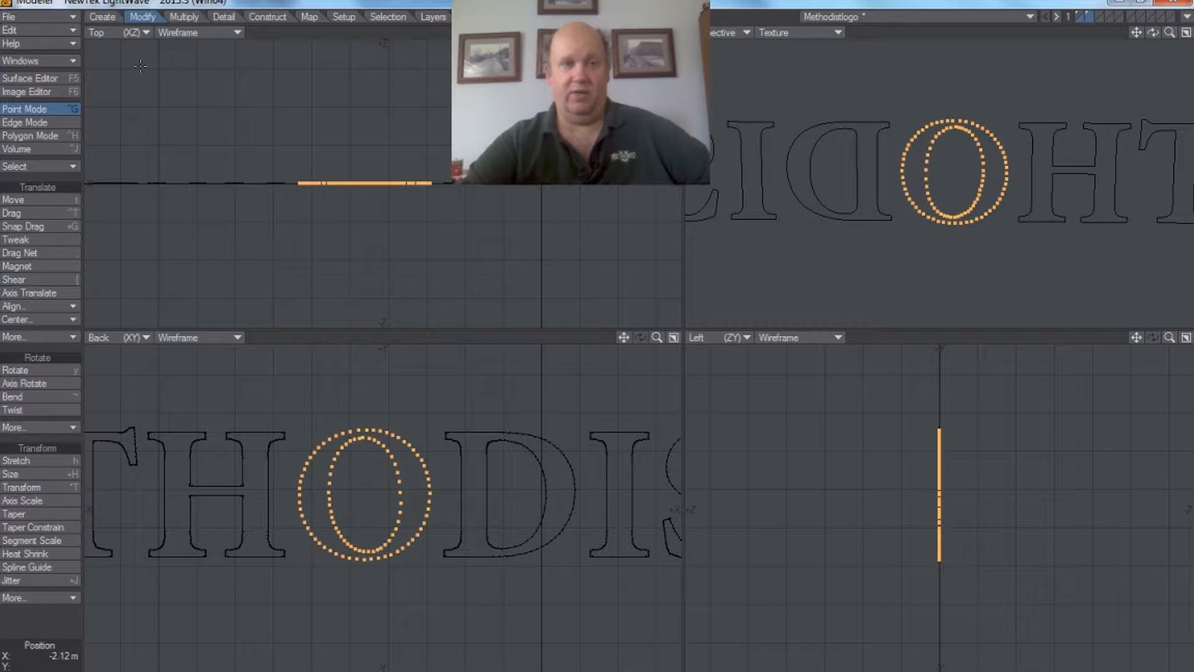
pyautogui.click(105, 17)
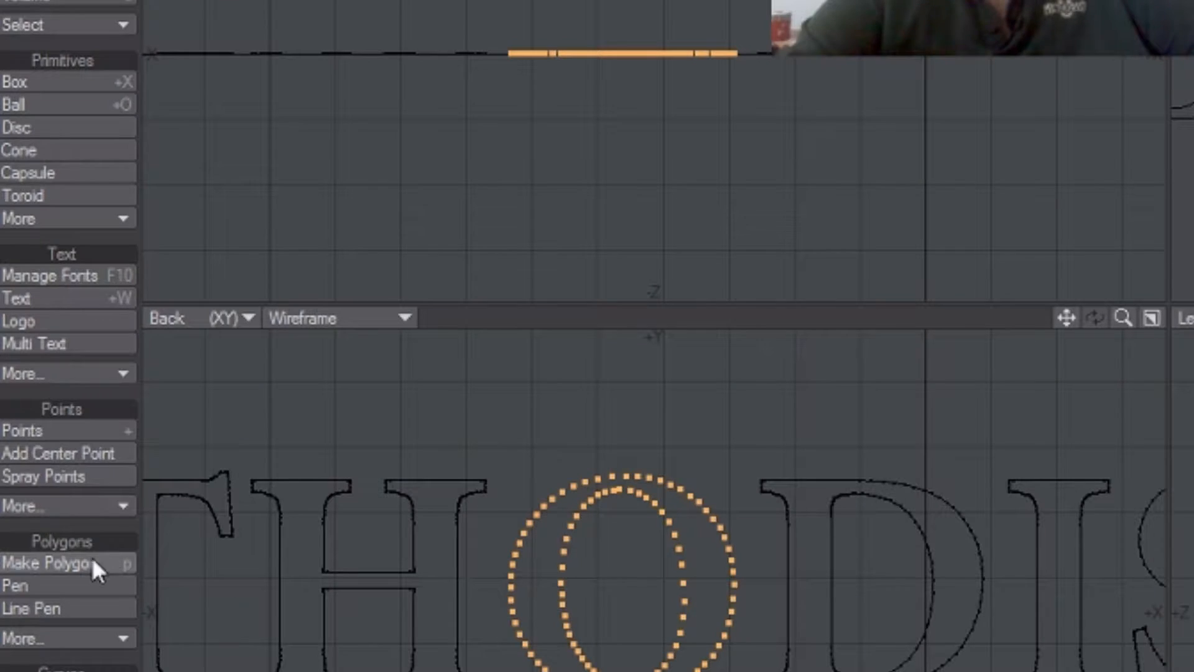
pyautogui.click(47, 480)
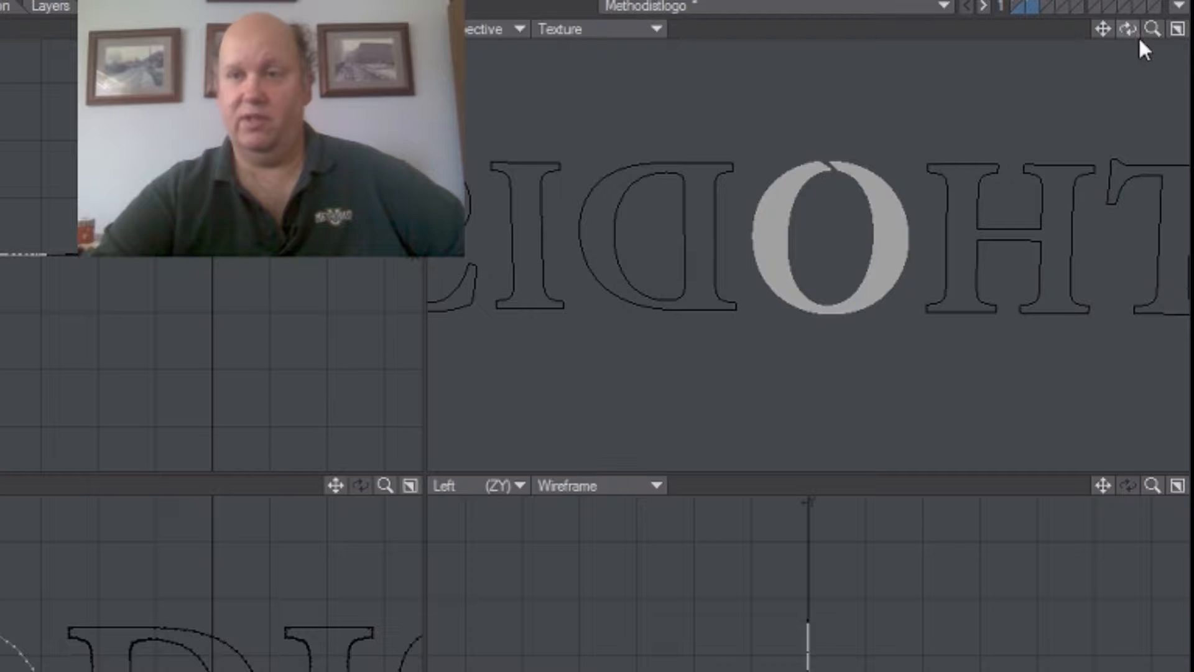
# Step: Weld the two outer-ring points on either side of the gap at the top of the O
pyautogui.moveTo(1154, 35); pyautogui.dragTo(1156, 36)
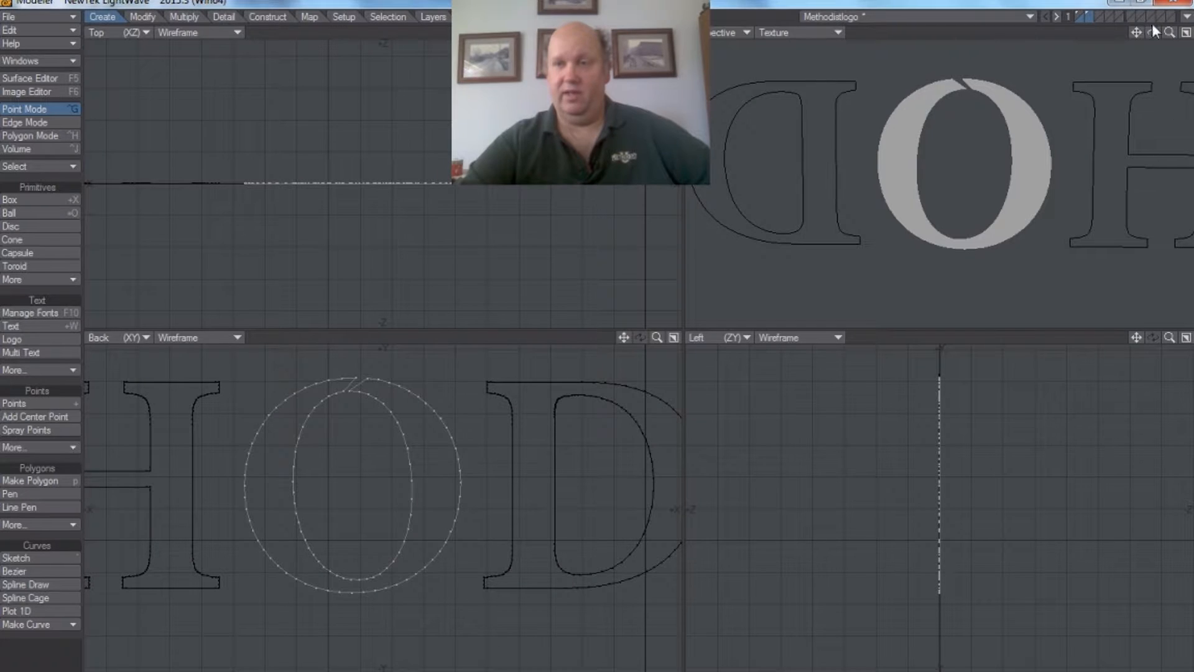
pyautogui.moveTo(1138, 33); pyautogui.dragTo(1141, 36)
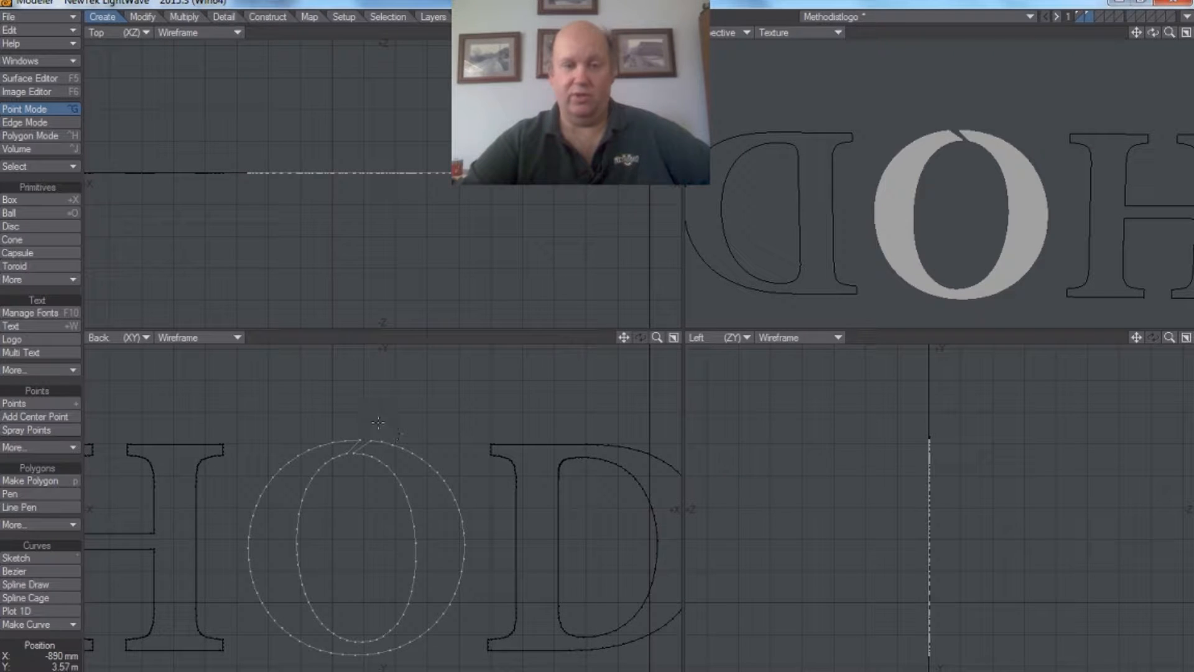
pyautogui.moveTo(658, 339); pyautogui.dragTo(624, 341)
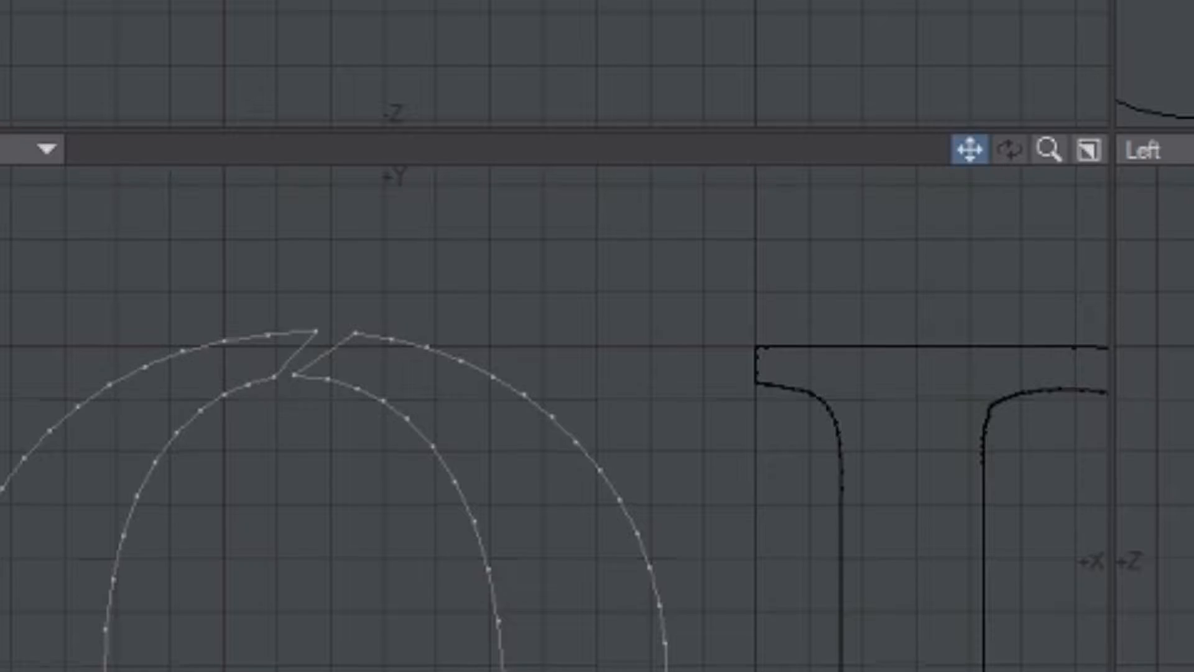
pyautogui.moveTo(970, 150); pyautogui.dragTo(978, 255)
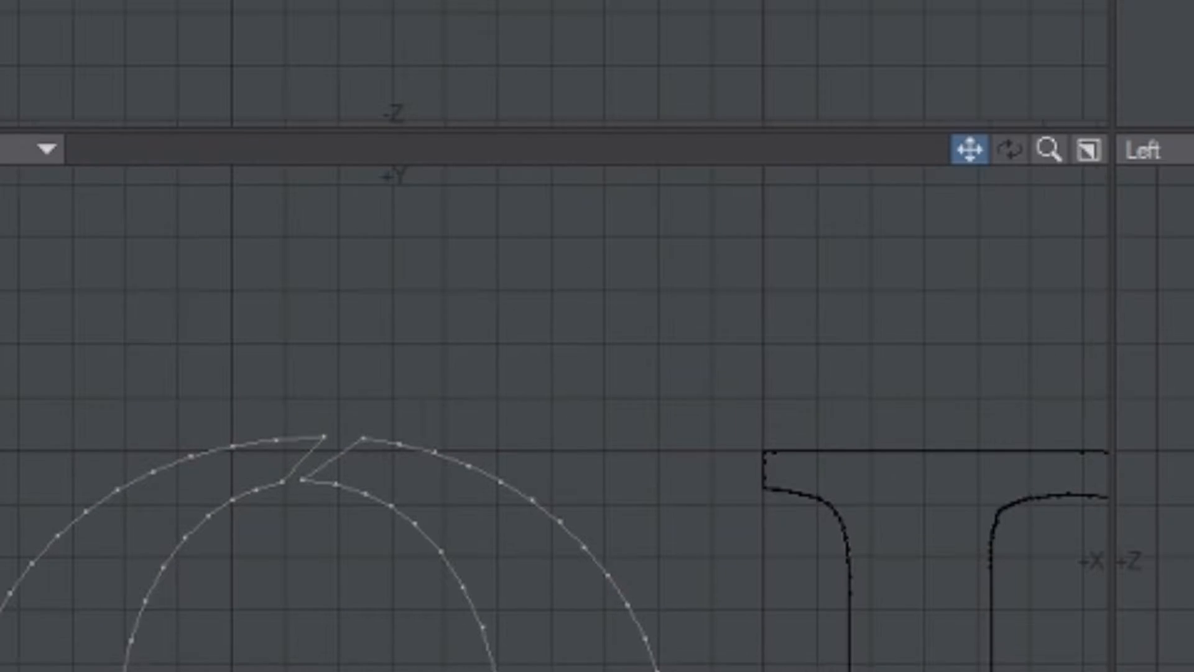
pyautogui.moveTo(387, 389)
pyautogui.mouseDown()
pyautogui.moveTo(363, 378)
pyautogui.moveTo(301, 408)
pyautogui.moveTo(311, 439)
pyautogui.mouseUp()
pyautogui.moveTo(311, 439)
pyautogui.mouseDown(button='right')
pyautogui.moveTo(394, 421)
pyautogui.moveTo(383, 371)
pyautogui.mouseUp(button='right')
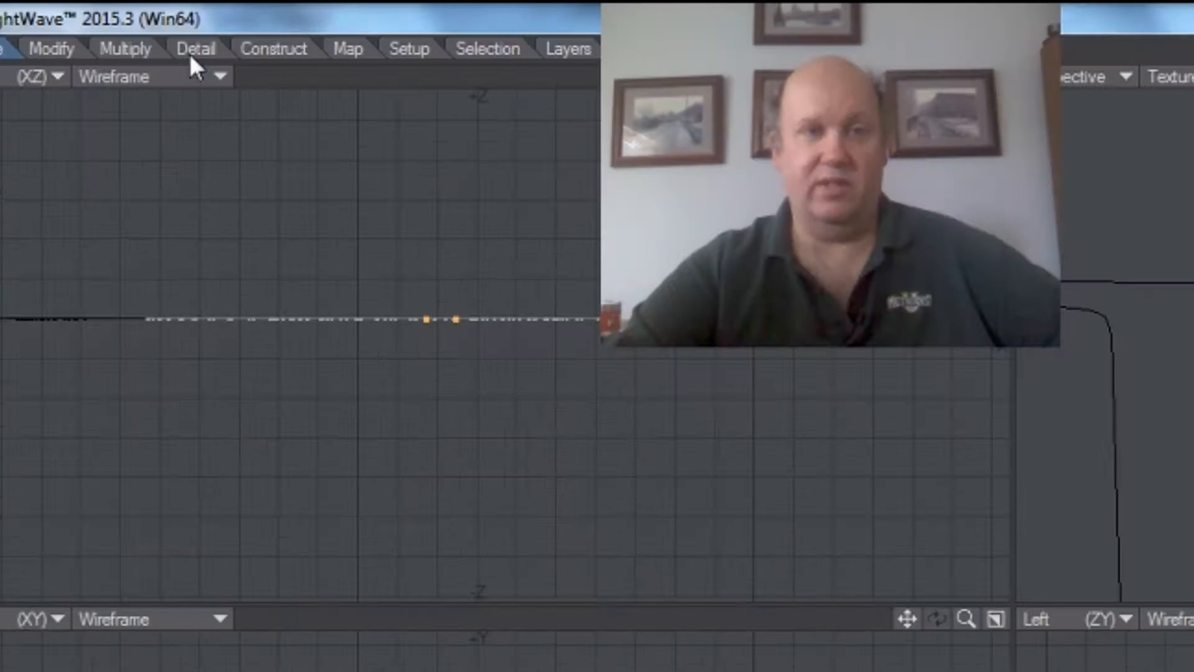
pyautogui.click(220, 18)
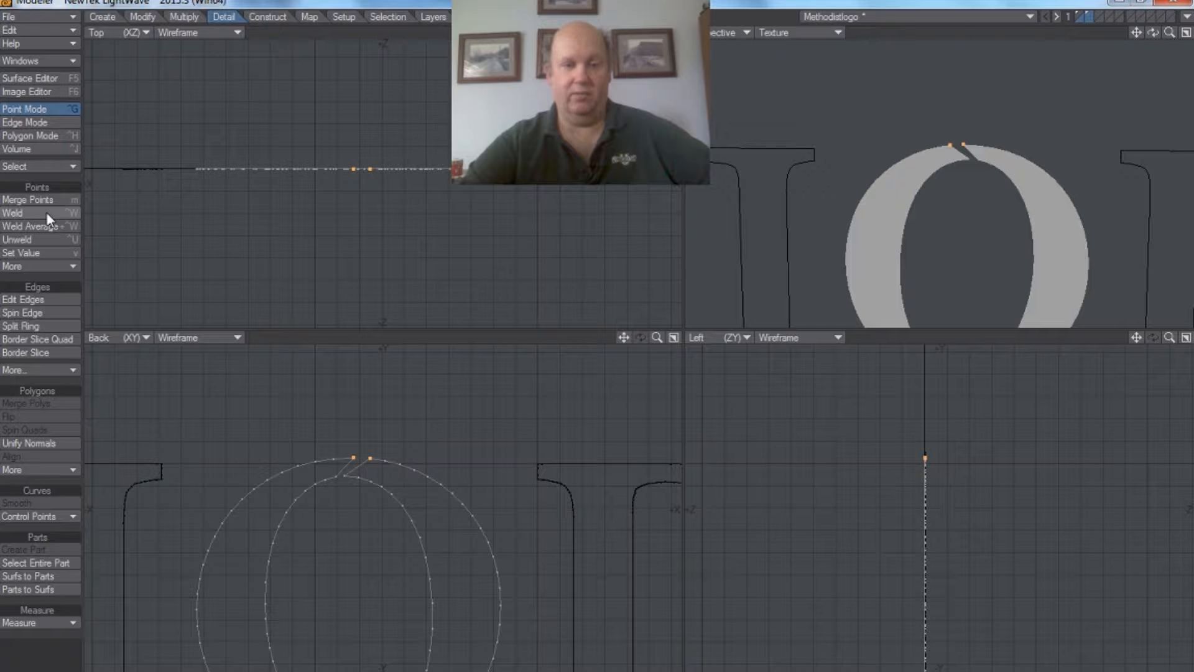
pyautogui.click(47, 215)
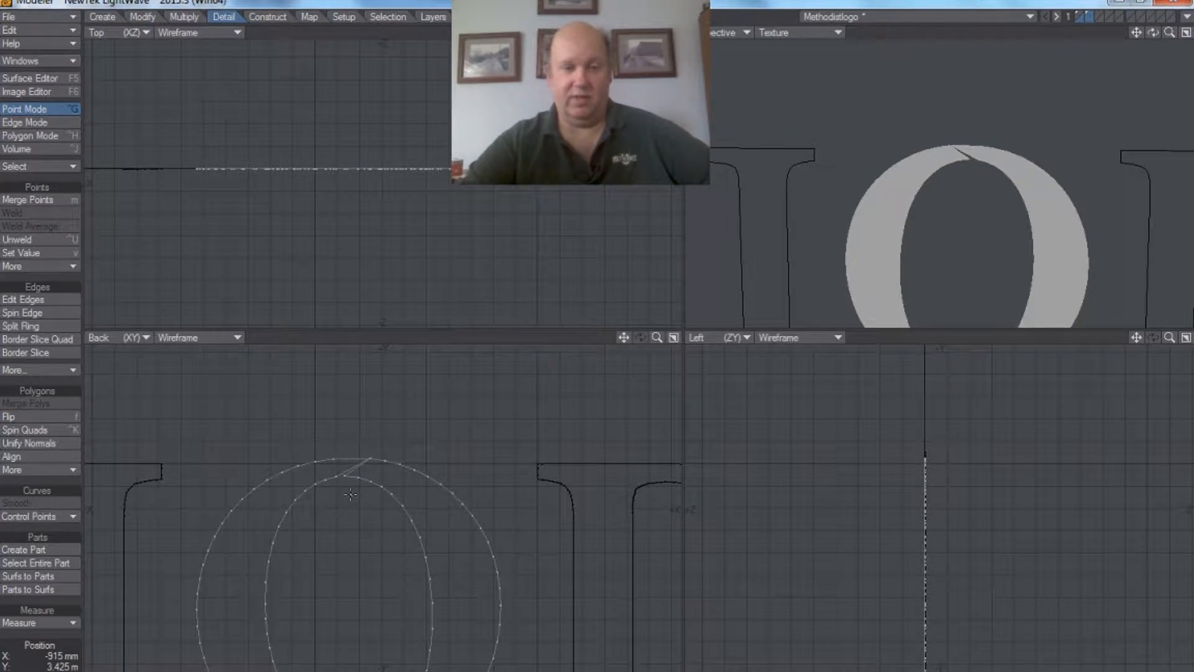
# Step: Weld the two inner-ring points at the top of the O to close the remaining gap
pyautogui.moveTo(351, 494); pyautogui.dragTo(349, 480, button='right')
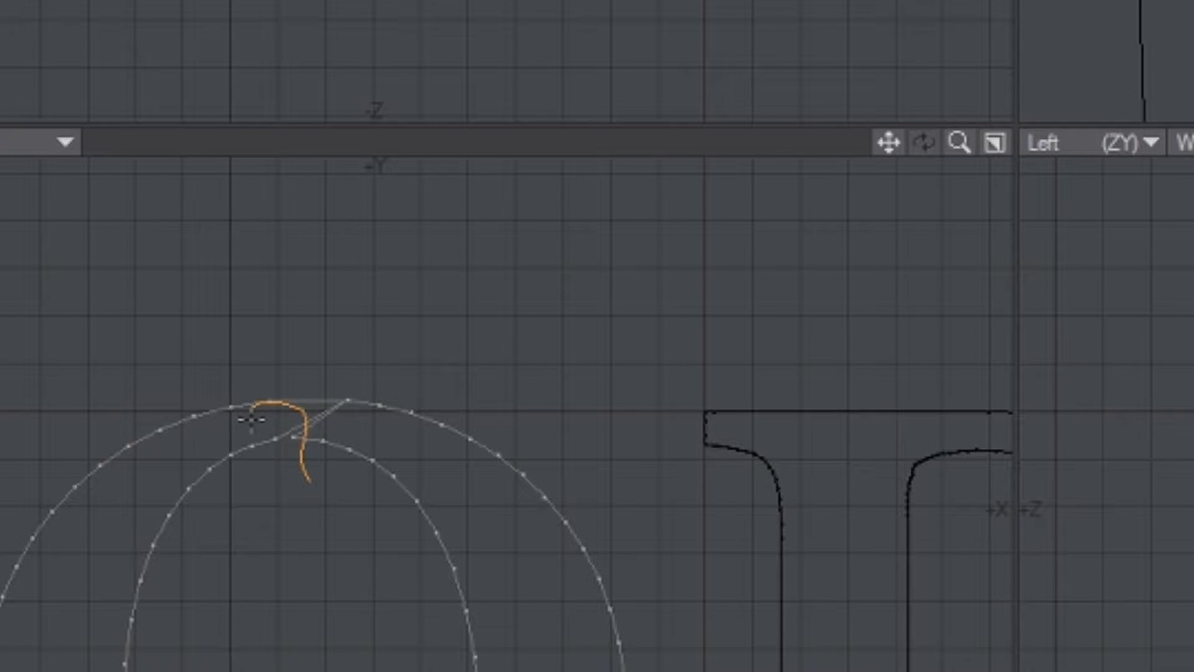
pyautogui.moveTo(250, 421); pyautogui.dragTo(251, 423, button='right')
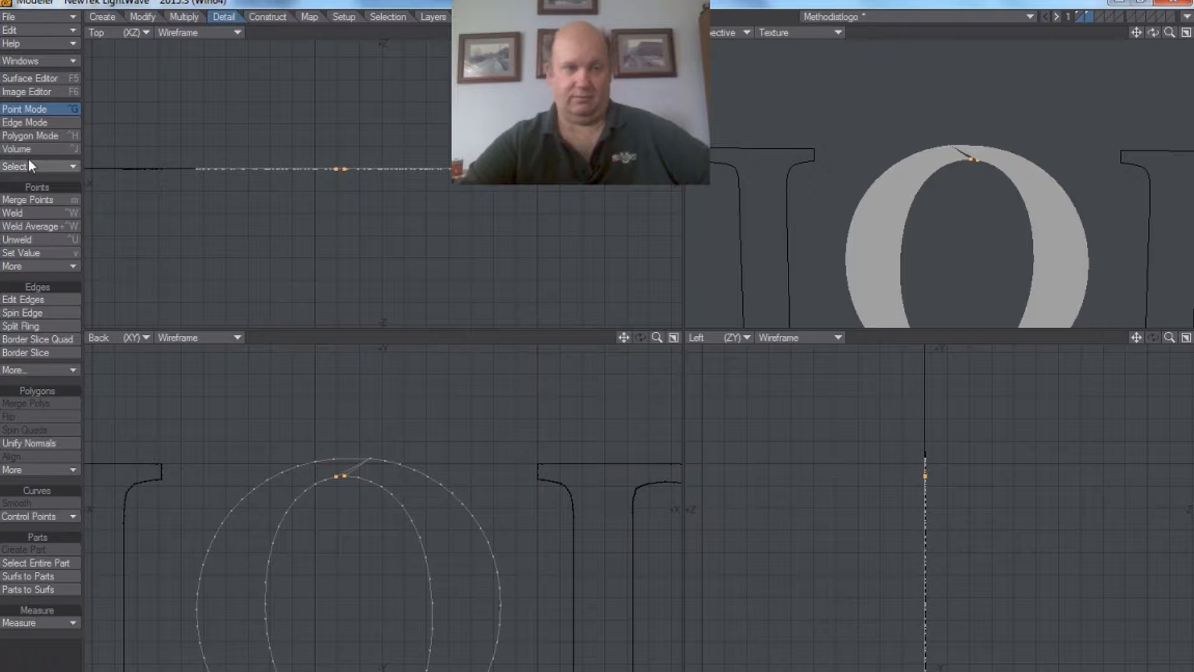
pyautogui.click(28, 218)
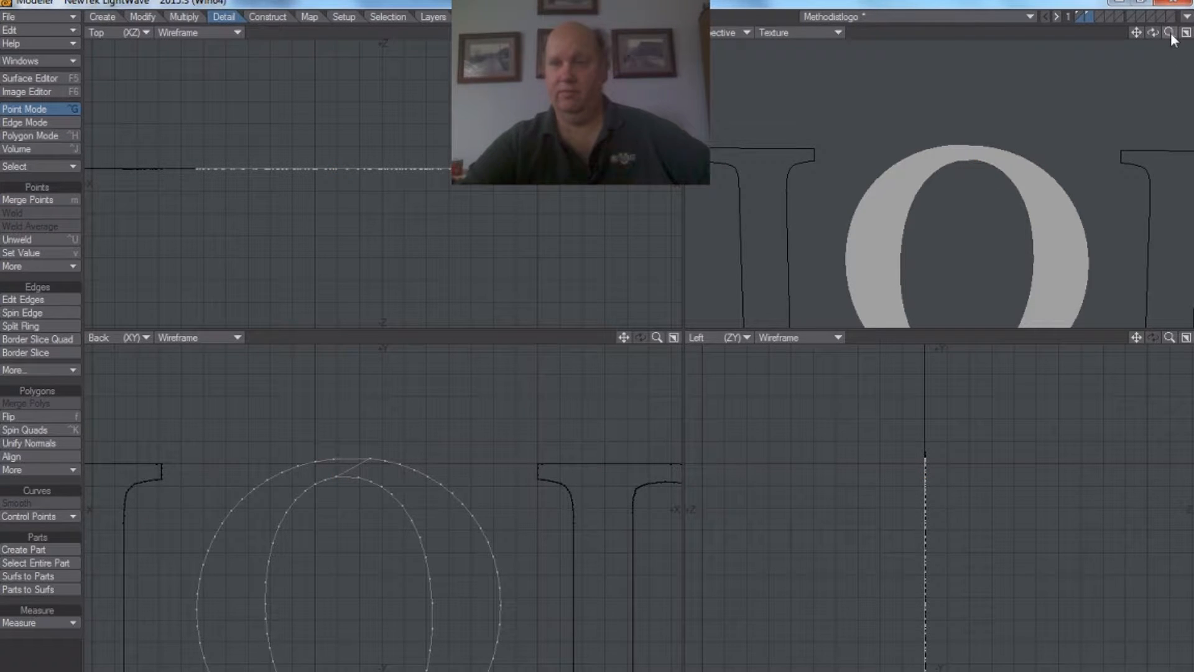
# Step: Cut the repaired O polygon from layer 2 and paste it back among the other letters in layer 1
pyautogui.press('a')
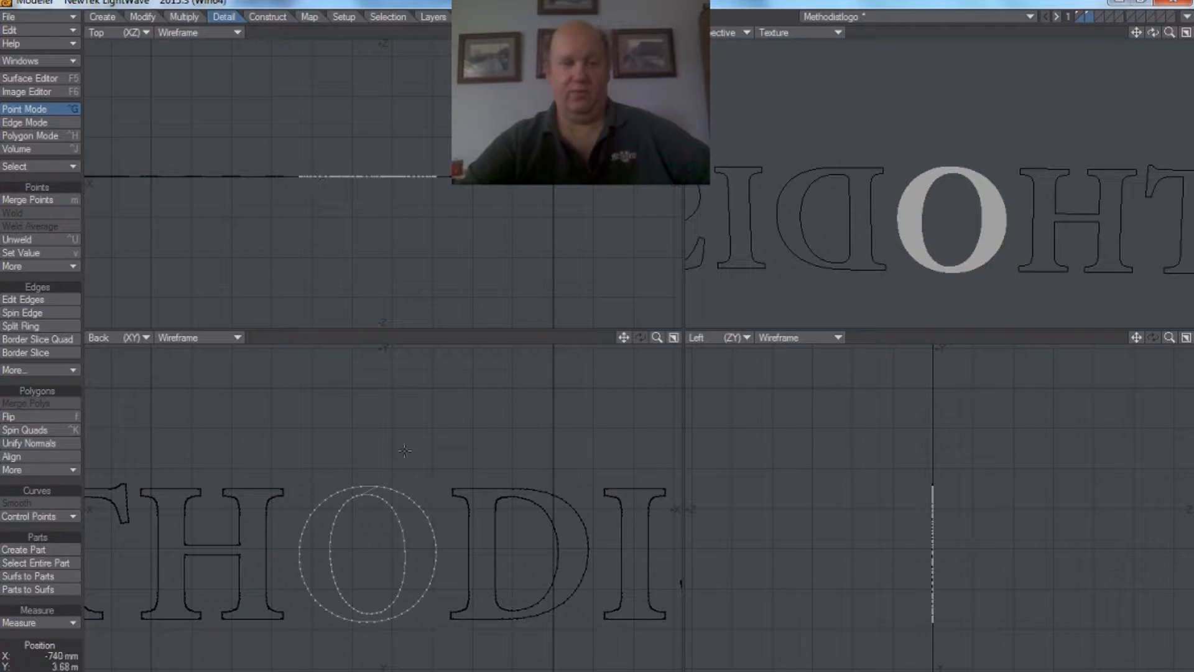
pyautogui.click(42, 136)
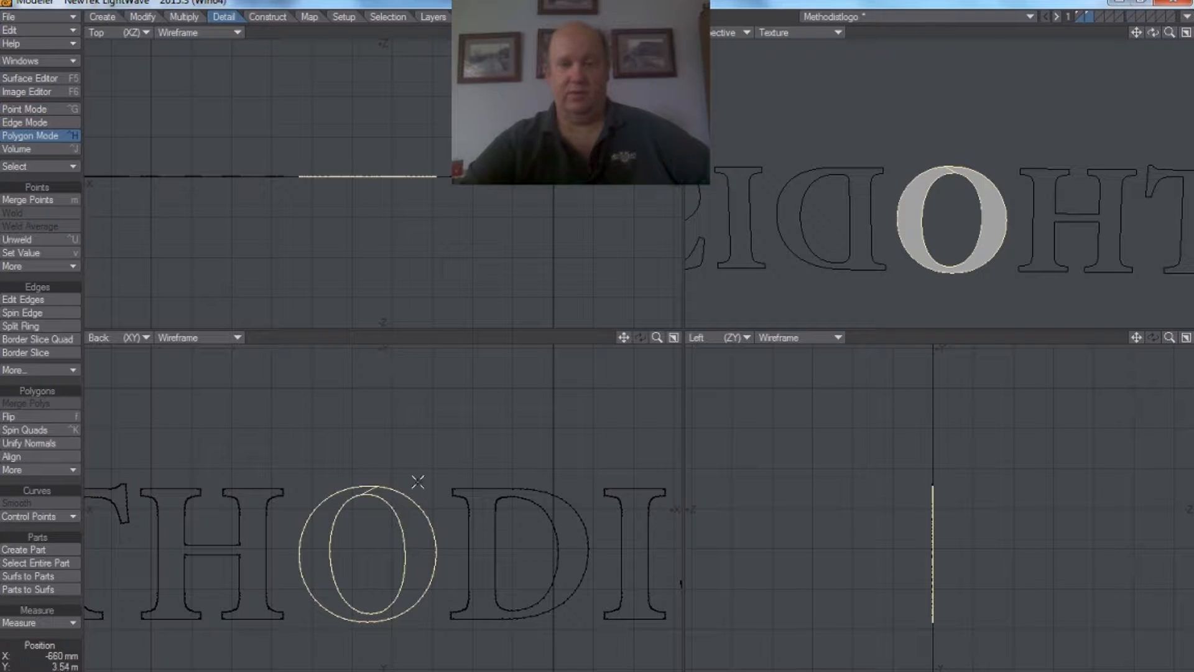
pyautogui.click(67, 31)
pyautogui.click(66, 31)
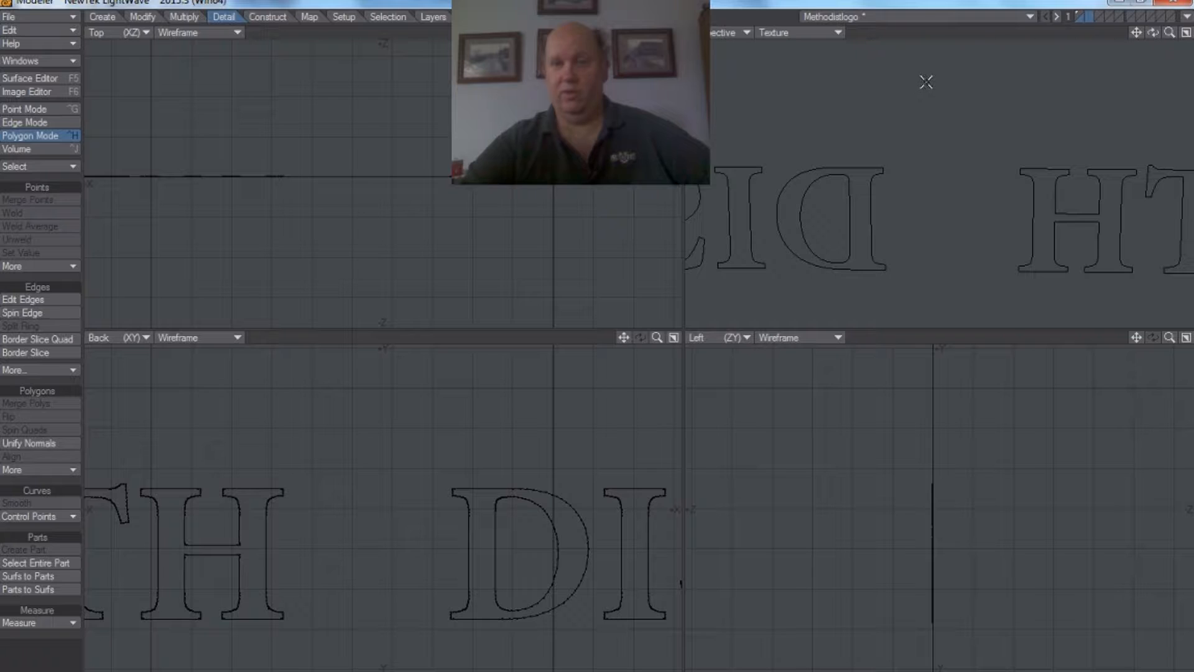
pyautogui.click(1076, 15)
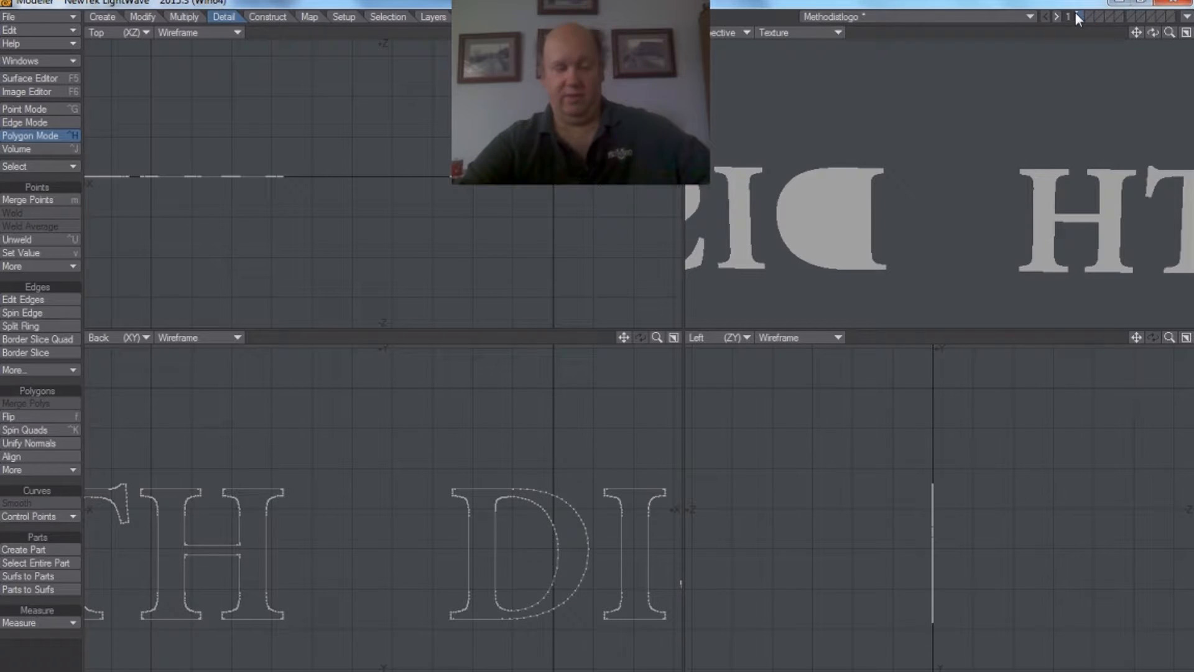
pyautogui.hotkey('ctrl', 'v')
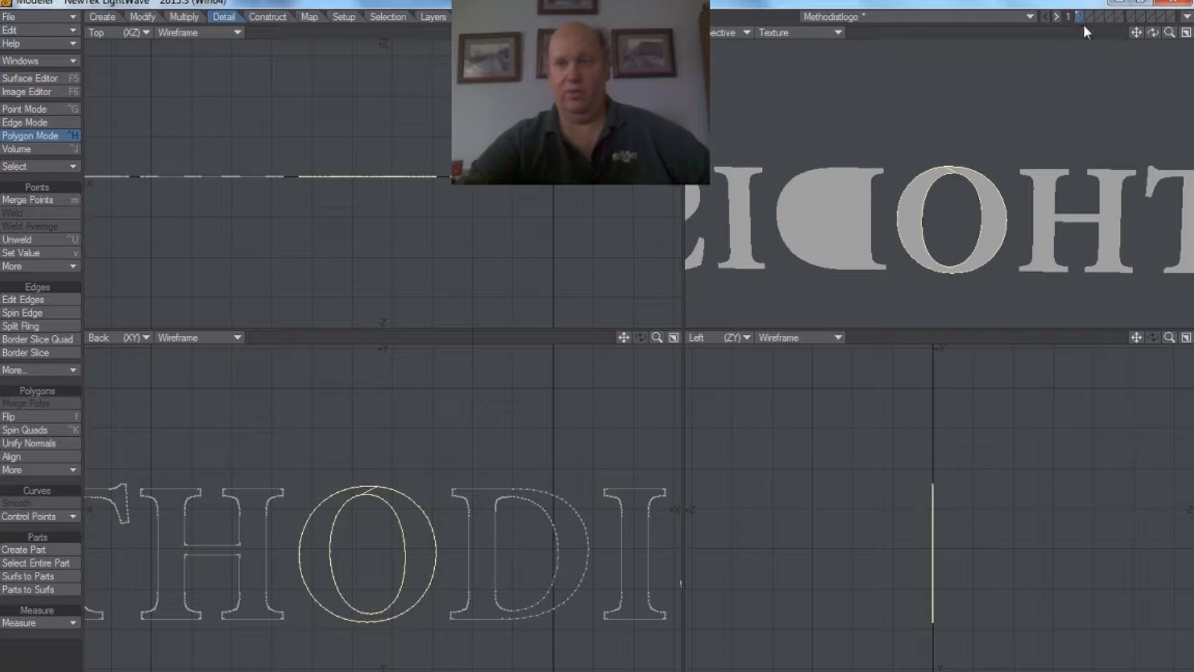
# Step: Deselect the repaired O and cut all the points of the letter D out of layer 1
pyautogui.moveTo(624, 337); pyautogui.dragTo(453, 336)
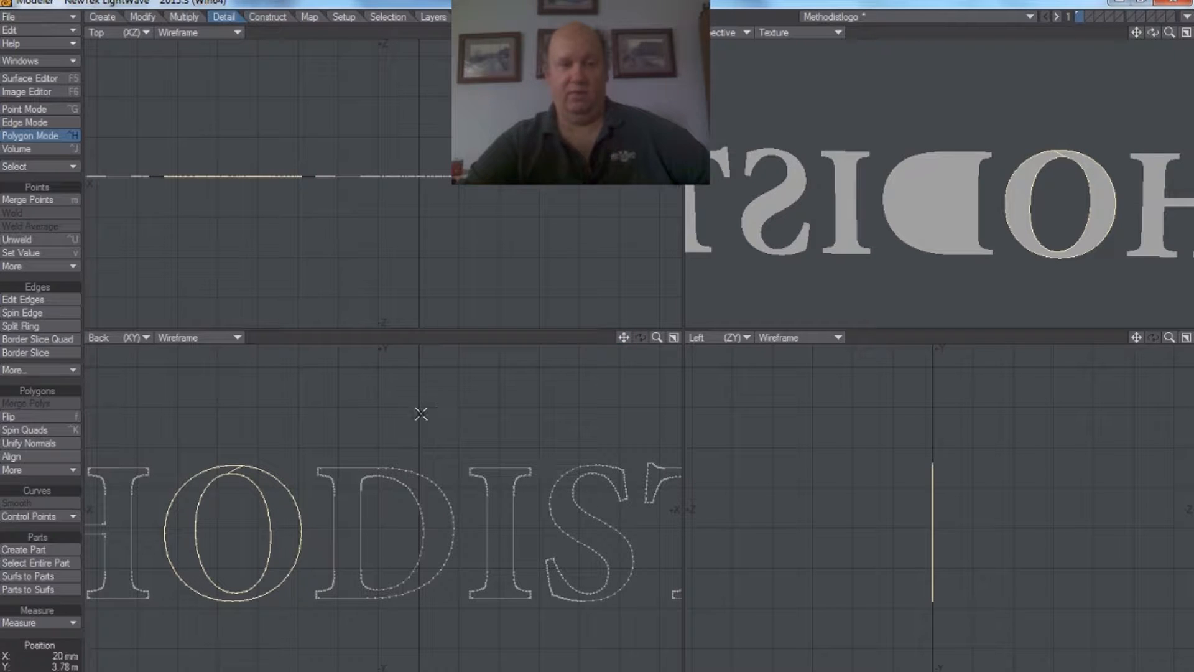
pyautogui.click(268, 471)
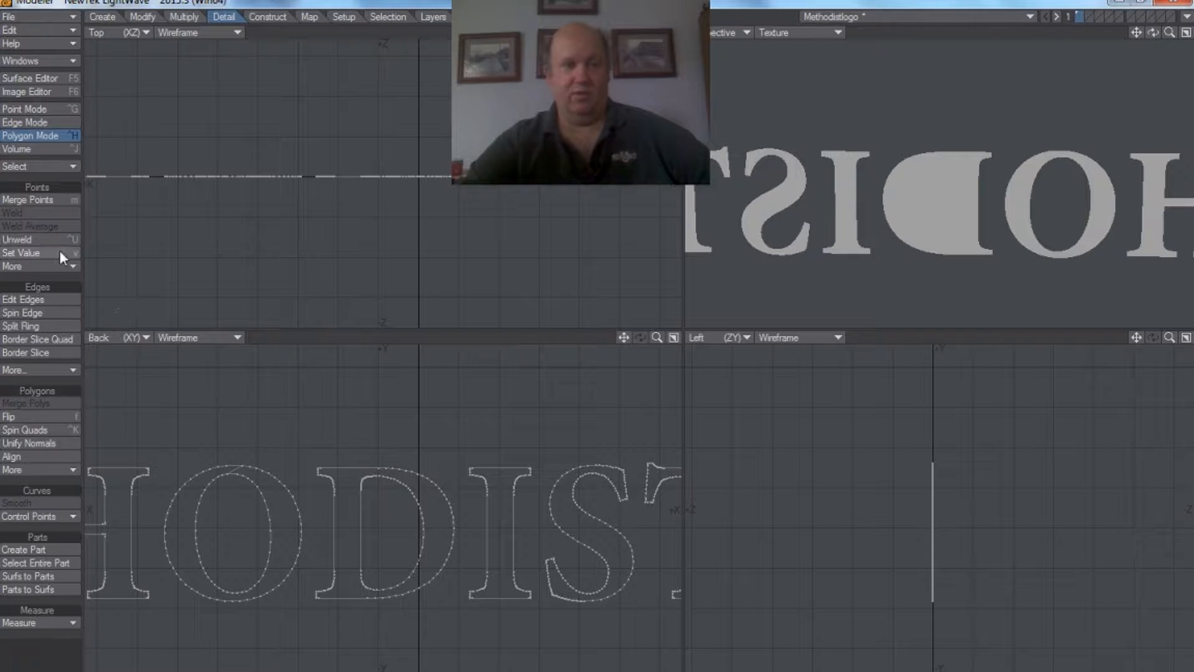
pyautogui.click(31, 110)
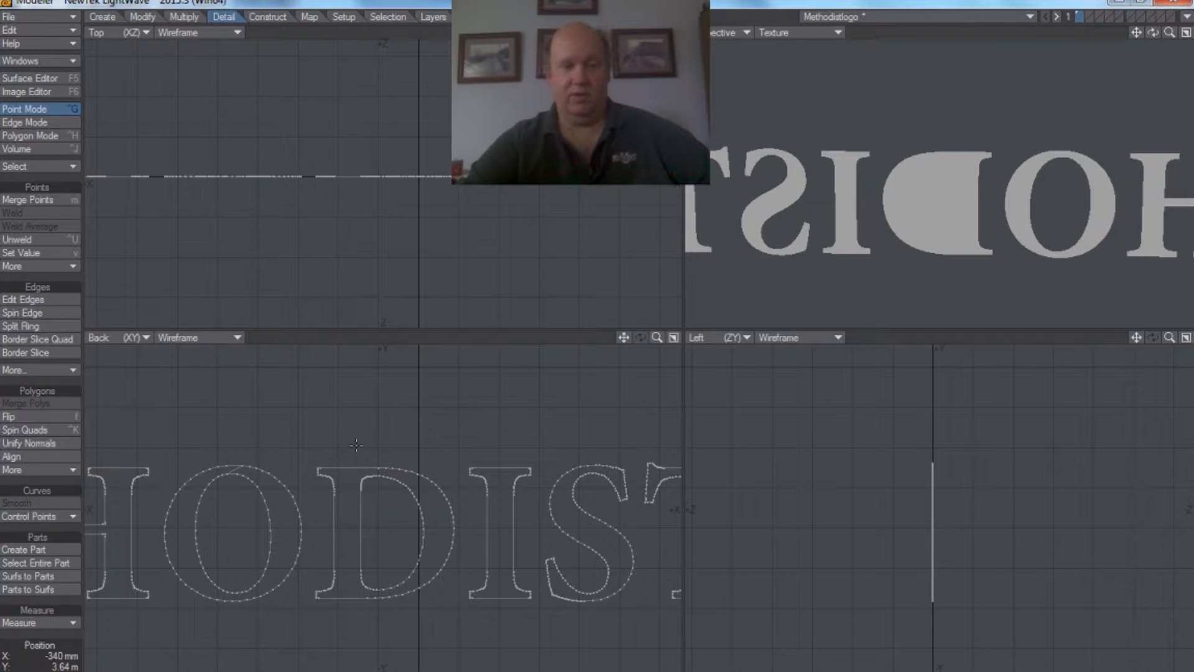
pyautogui.moveTo(305, 425)
pyautogui.mouseDown(button='right')
pyautogui.moveTo(413, 448)
pyautogui.moveTo(464, 483)
pyautogui.mouseUp(button='right')
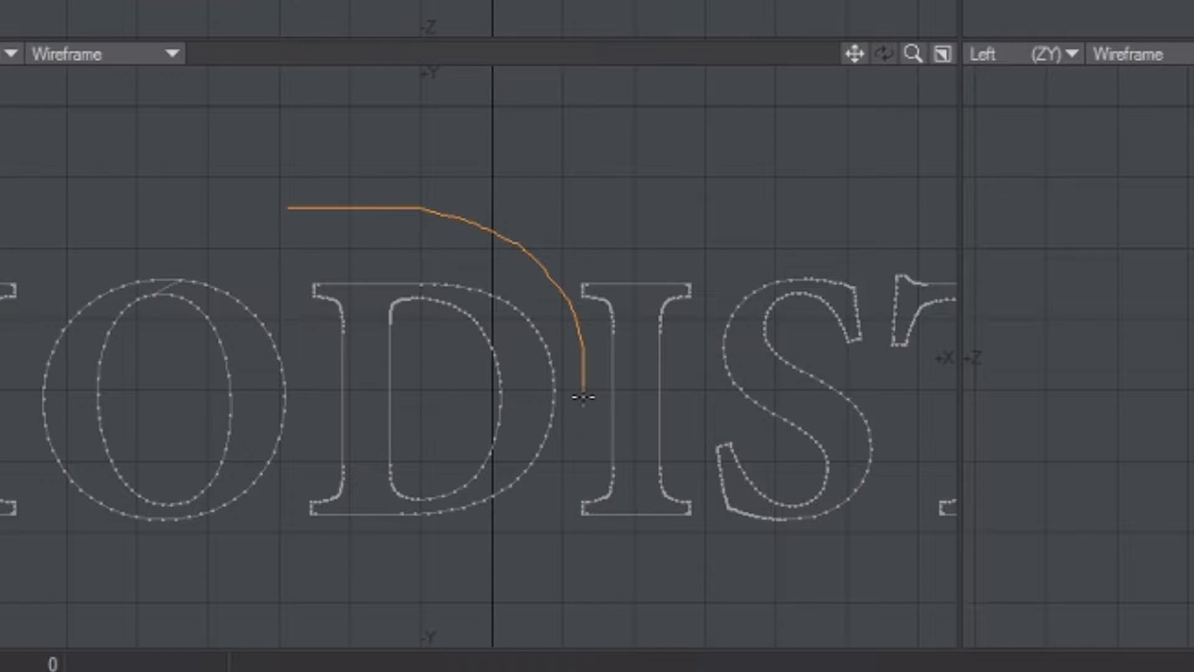
pyautogui.moveTo(583, 396)
pyautogui.mouseDown(button='right')
pyautogui.moveTo(525, 531)
pyautogui.moveTo(347, 568)
pyautogui.moveTo(288, 496)
pyautogui.mouseUp(button='right')
pyautogui.moveTo(312, 413); pyautogui.dragTo(278, 294, button='right')
pyautogui.moveTo(324, 212); pyautogui.dragTo(324, 207, button='right')
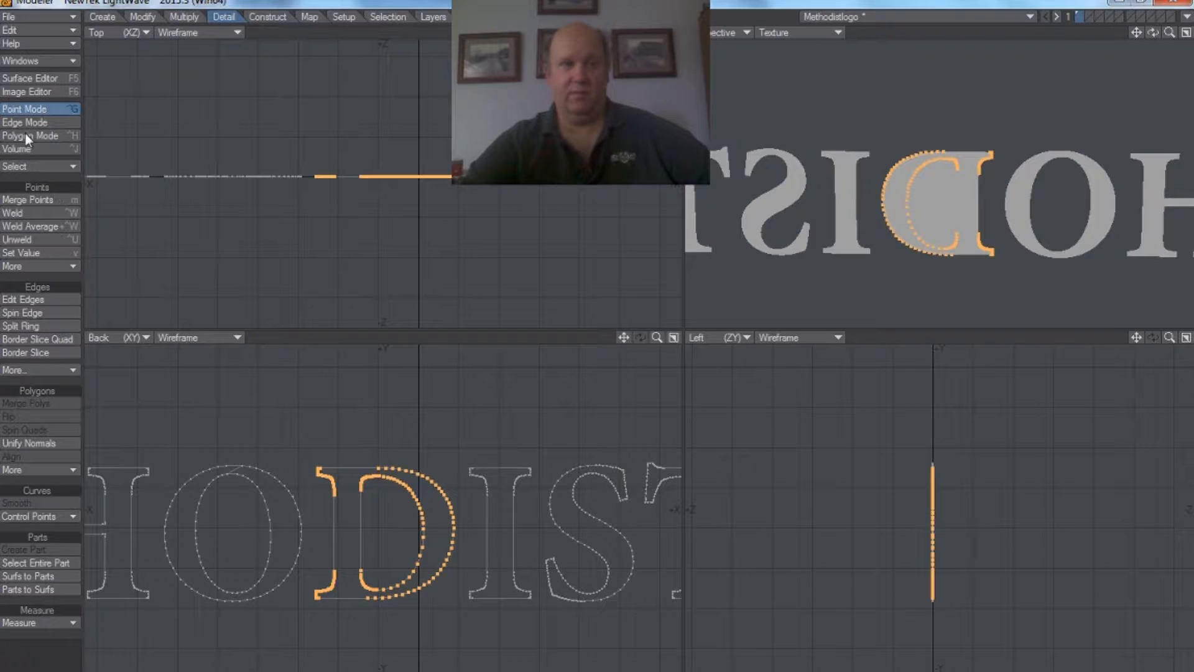
pyautogui.click(43, 30)
pyautogui.click(98, 102)
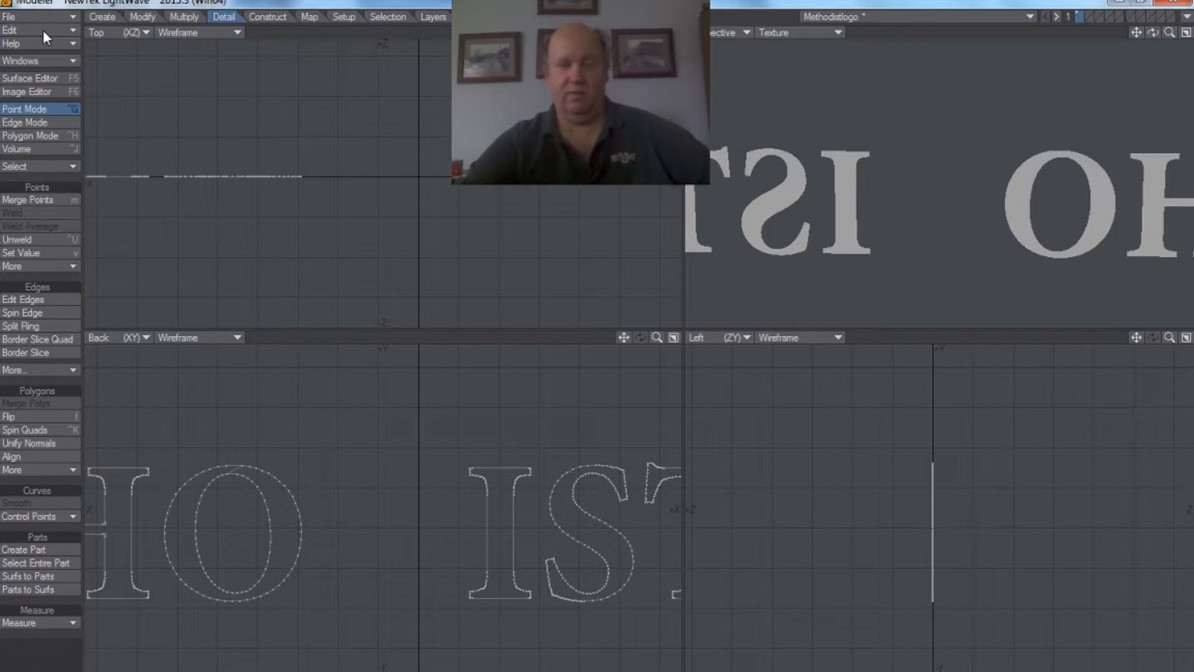
# Step: Paste the D's points into layer 2 with layer 1 shown as the background
pyautogui.click(1091, 16)
pyautogui.click(1082, 18)
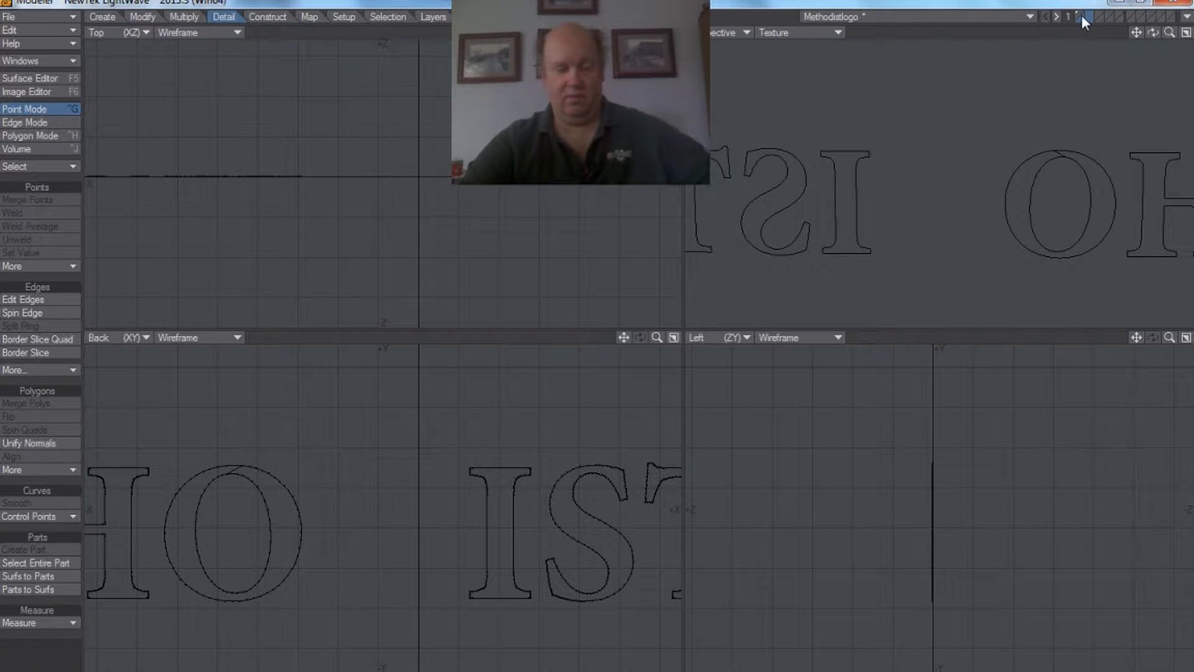
pyautogui.hotkey('ctrl', 'v')
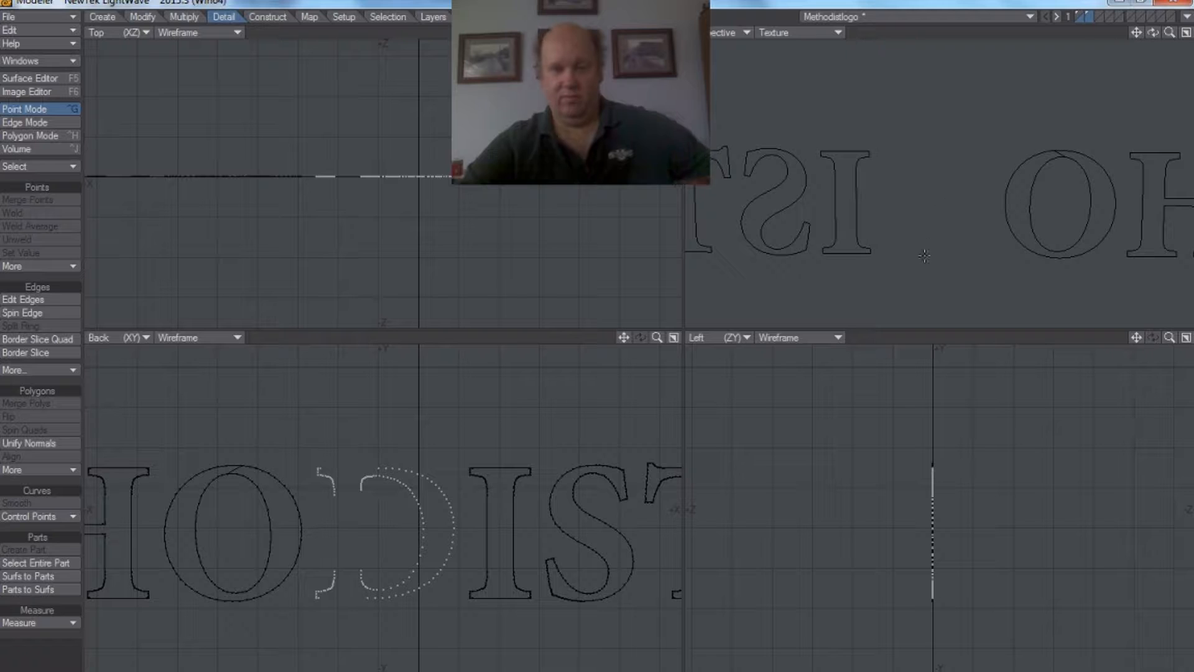
# Step: Delete the surplus points along the straight edges of the upper serif on the D's stem
pyautogui.moveTo(661, 337); pyautogui.dragTo(704, 338)
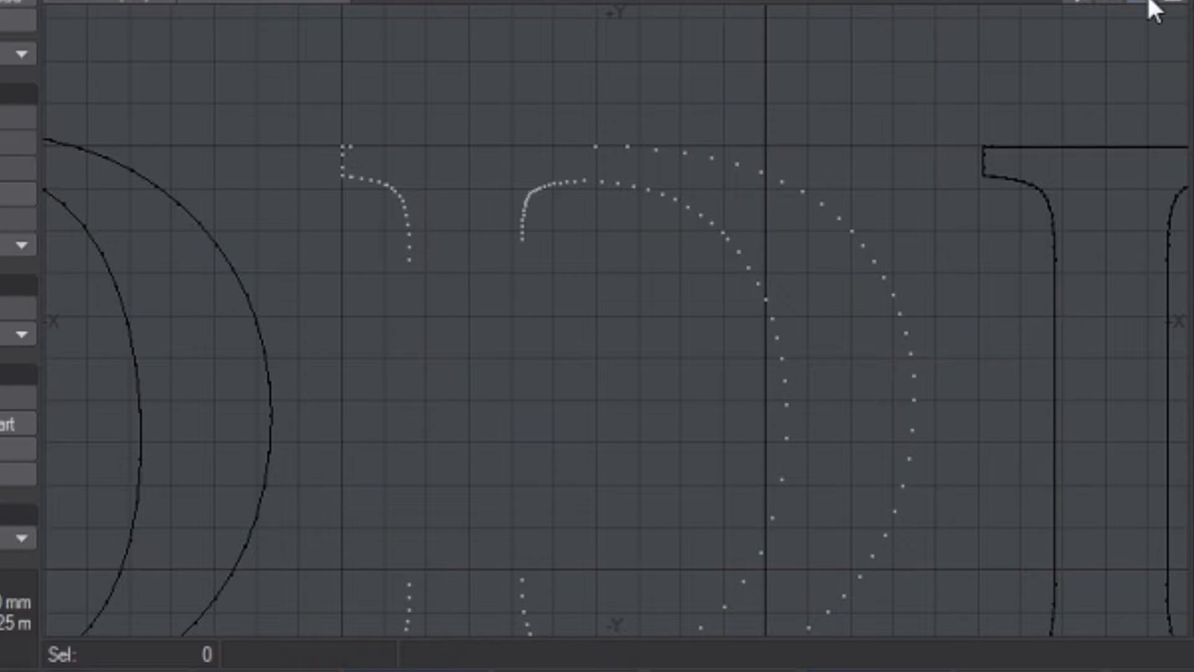
pyautogui.moveTo(1080, 8); pyautogui.dragTo(1159, 1)
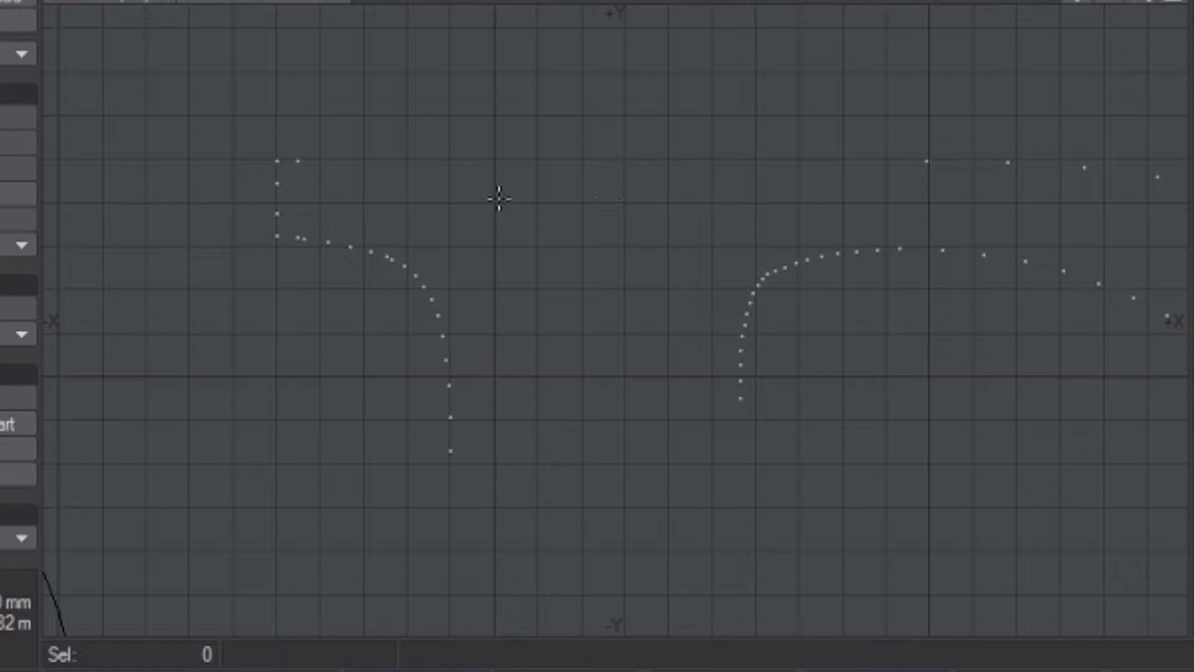
pyautogui.moveTo(1146, 3); pyautogui.dragTo(1131, 6)
pyautogui.moveTo(1086, 3)
pyautogui.mouseDown()
pyautogui.moveTo(1098, 19)
pyautogui.moveTo(1083, 6)
pyautogui.mouseUp()
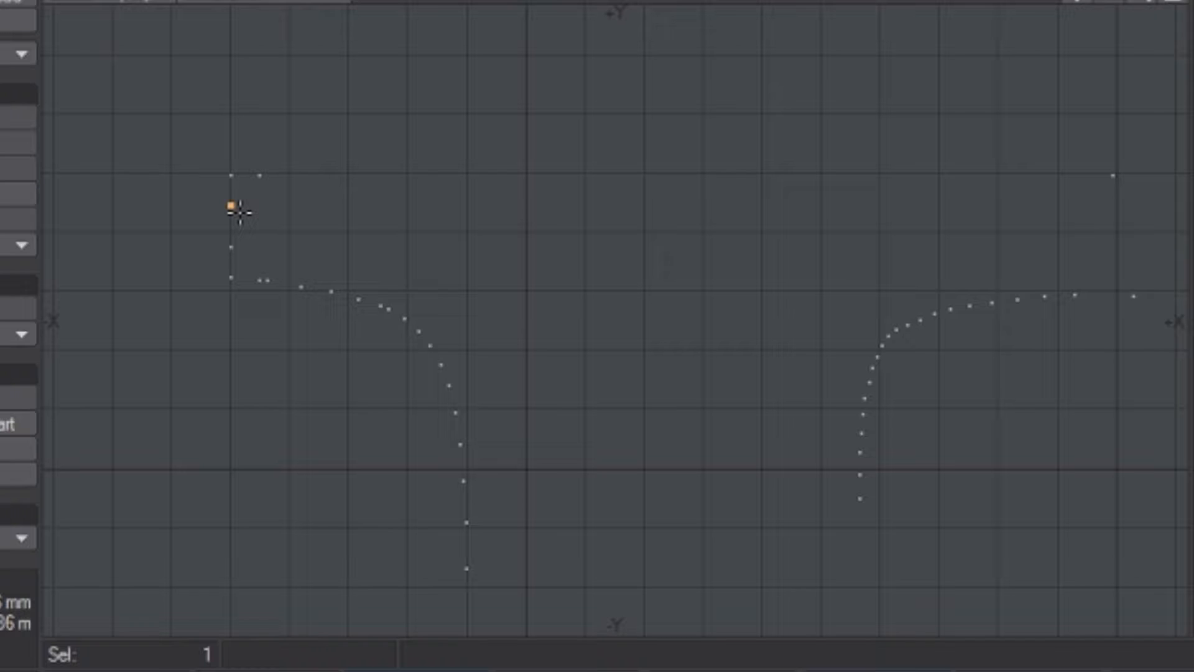
pyautogui.click(232, 240)
pyautogui.press('Delete')
pyautogui.click(263, 178)
pyautogui.press('Delete')
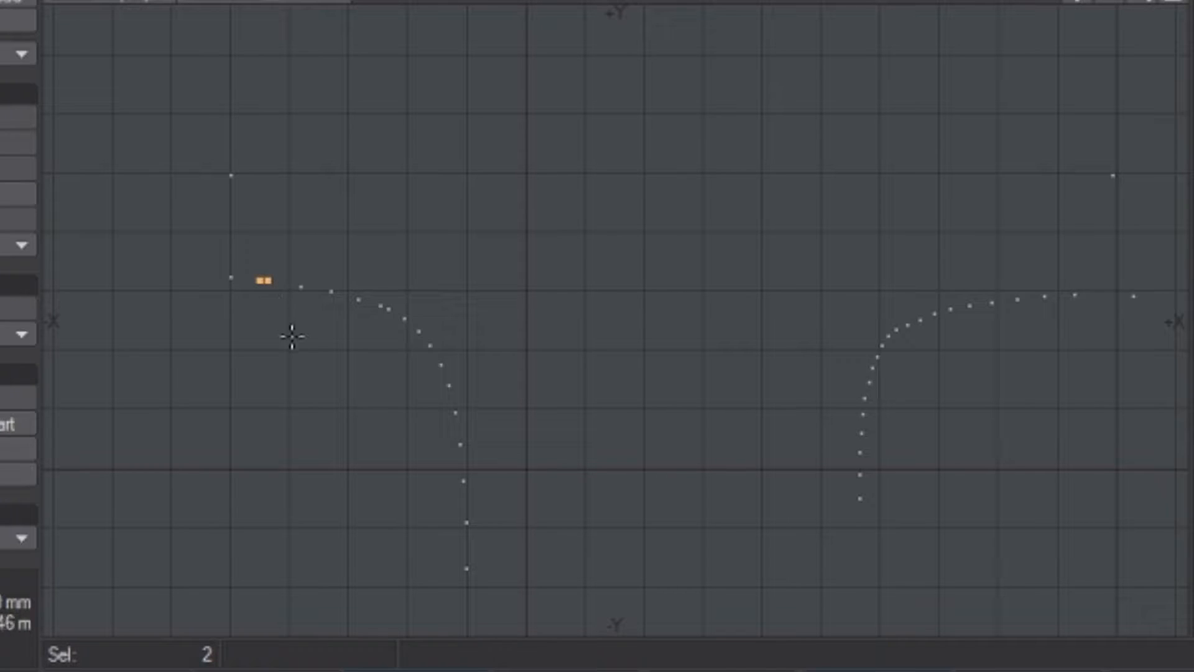
# Step: Thin out the points on the D's upper serif curve and on the upper corner of its inner outline
pyautogui.click(390, 308)
pyautogui.click(881, 353)
pyautogui.click(858, 416)
pyautogui.press('Delete')
pyautogui.press('Delete')
pyautogui.click(942, 313)
pyautogui.click(949, 367)
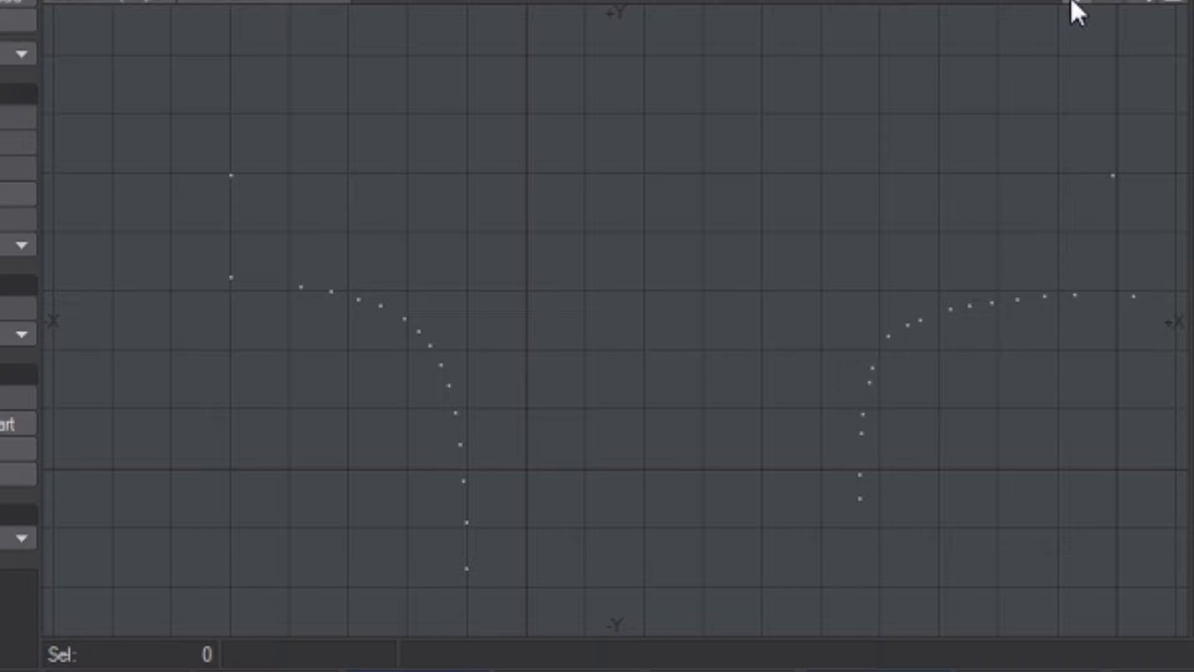
# Step: Delete the surplus points on the curve and straight edges of the lower serif of the D's stem
pyautogui.moveTo(1078, 3)
pyautogui.mouseDown()
pyautogui.moveTo(1005, 0)
pyautogui.moveTo(1080, 6)
pyautogui.mouseUp()
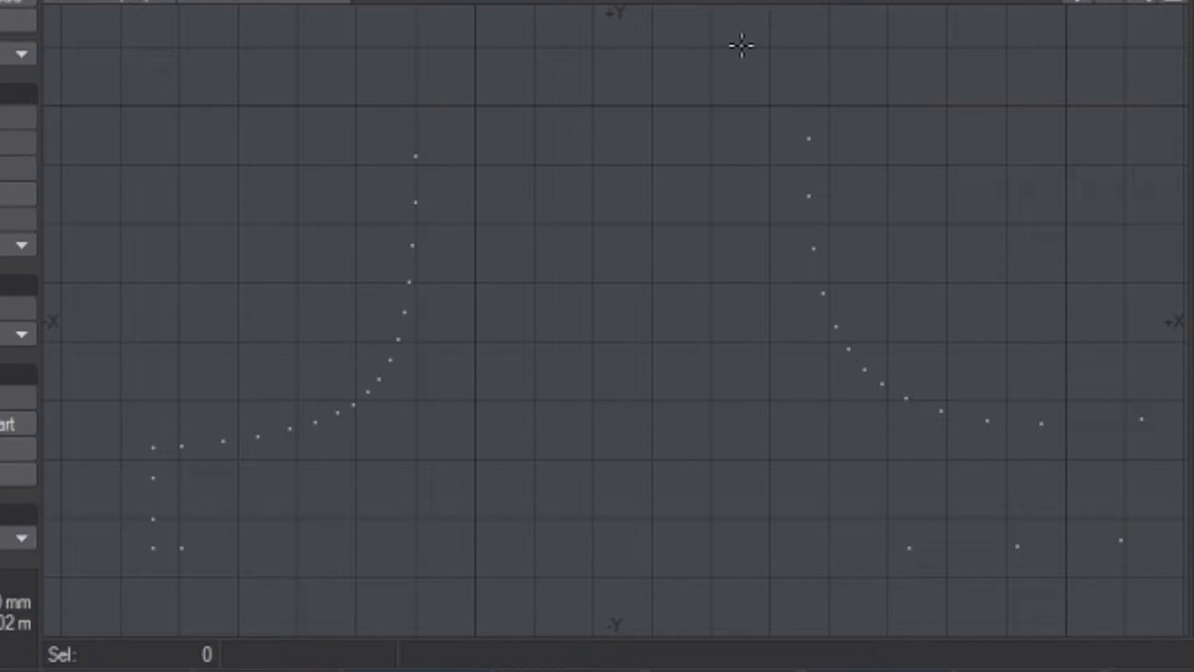
pyautogui.click(378, 382)
pyautogui.press('Delete')
pyautogui.press('Delete')
pyautogui.click(152, 485)
pyautogui.press('Delete')
pyautogui.click(152, 520)
pyautogui.press('Delete')
pyautogui.click(182, 549)
pyautogui.press('Delete')
# Step: Delete three more points around the upper corner of the D's inner outline
pyautogui.moveTo(1134, 1); pyautogui.dragTo(1020, 1)
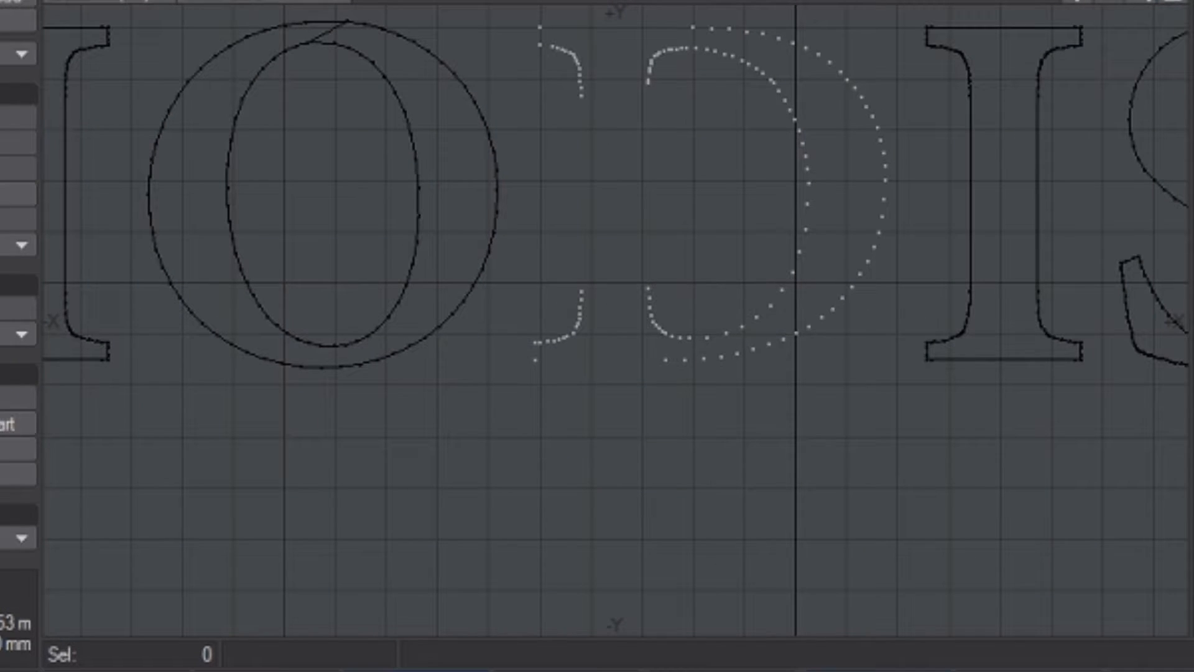
pyautogui.moveTo(1078, 2); pyautogui.dragTo(1072, 68)
pyautogui.moveTo(1132, 3); pyautogui.dragTo(1182, 3)
pyautogui.moveTo(1078, 2); pyautogui.dragTo(1192, 305)
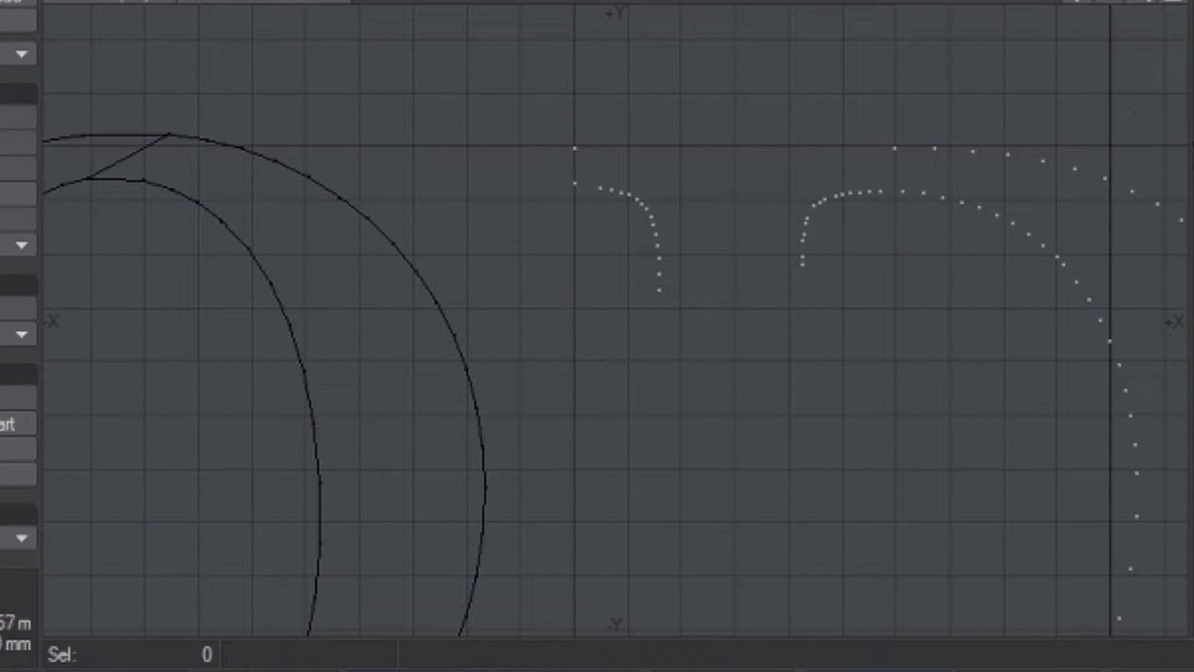
pyautogui.moveTo(1138, 3); pyautogui.dragTo(1176, 4)
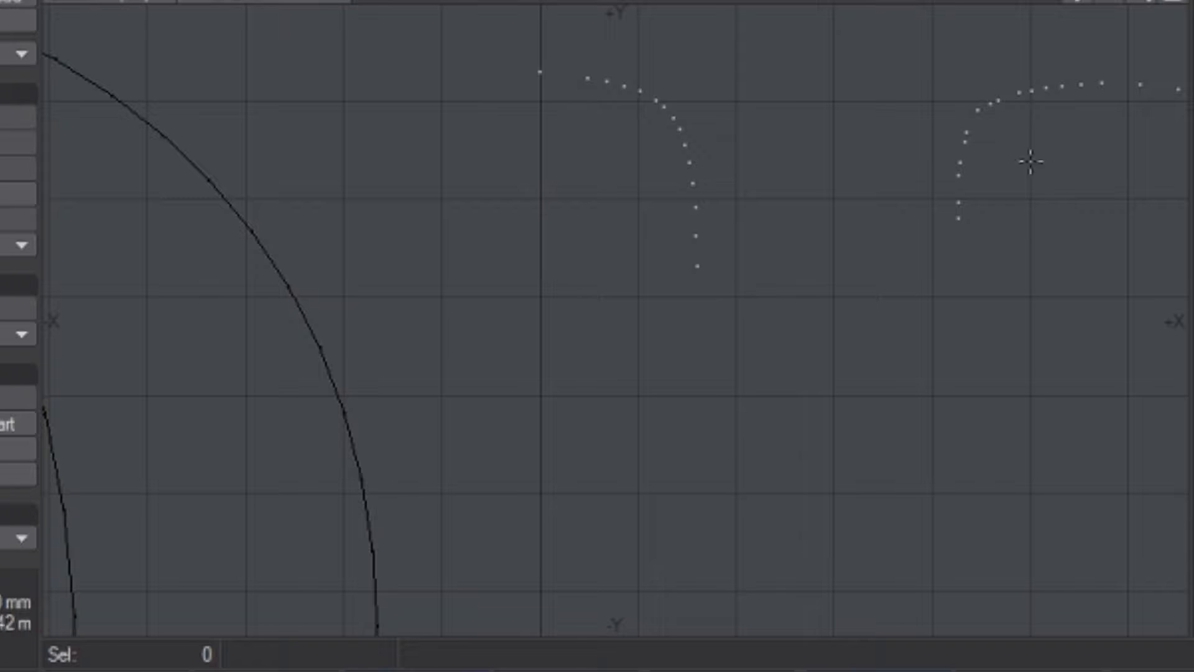
pyautogui.click(958, 176)
pyautogui.press('Delete')
pyautogui.click(998, 100)
pyautogui.press('Delete')
pyautogui.click(966, 132)
pyautogui.press('Delete')
# Step: Select all the remaining points of the D in layer 2 and make a single polygon from them
pyautogui.moveTo(1141, 2); pyautogui.dragTo(1026, 2)
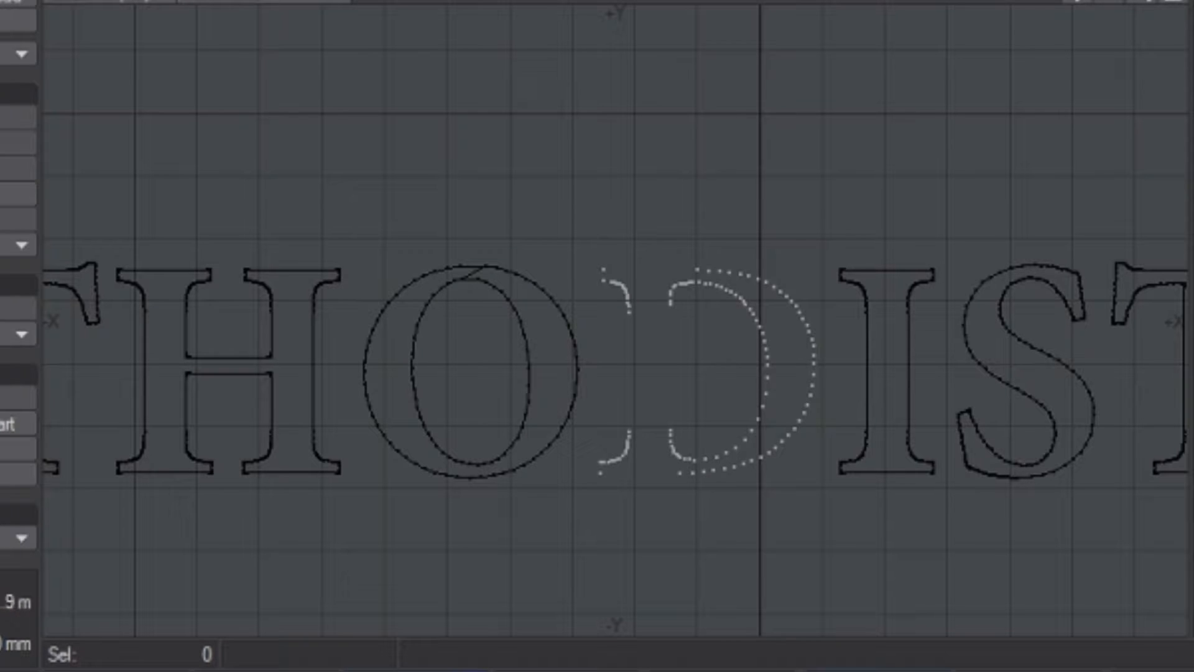
pyautogui.click(93, 1)
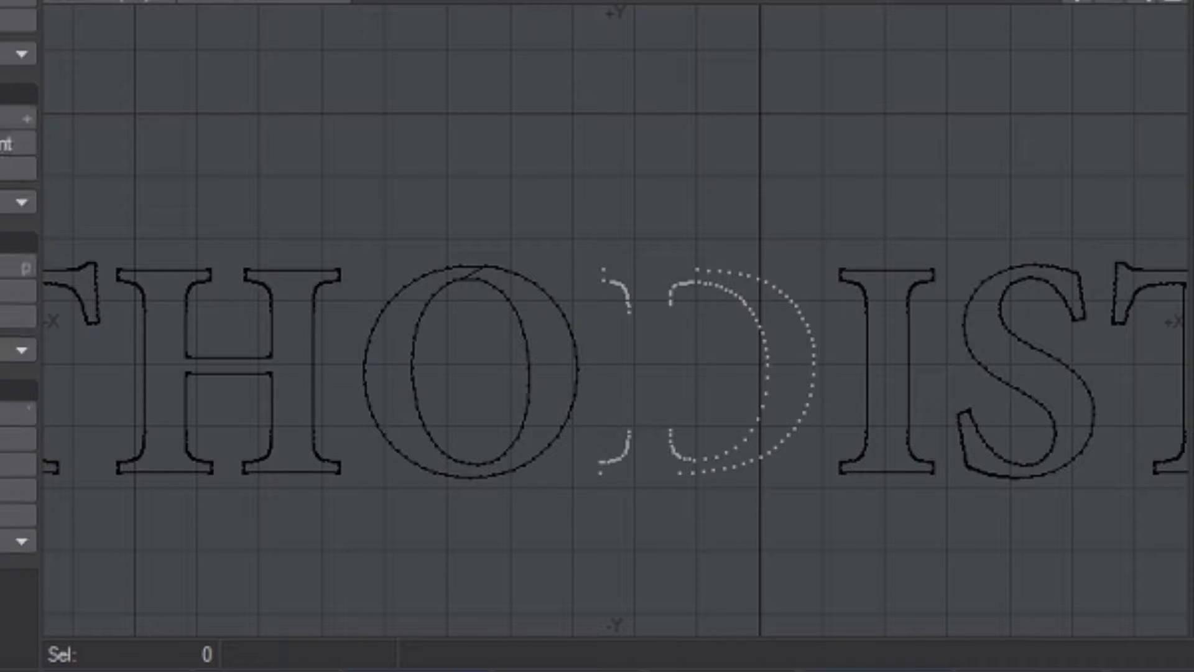
pyautogui.moveTo(661, 128)
pyautogui.mouseDown()
pyautogui.moveTo(620, 143)
pyautogui.moveTo(586, 255)
pyautogui.moveTo(591, 386)
pyautogui.moveTo(556, 557)
pyautogui.mouseUp()
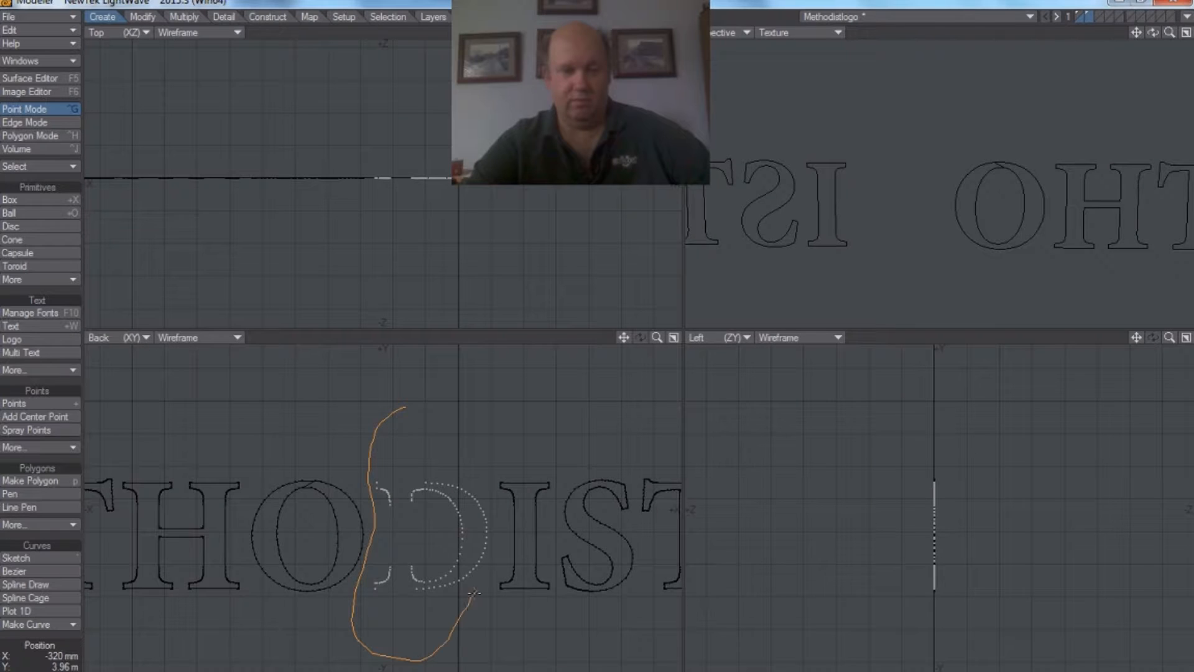
pyautogui.moveTo(517, 525); pyautogui.dragTo(403, 409, button='right')
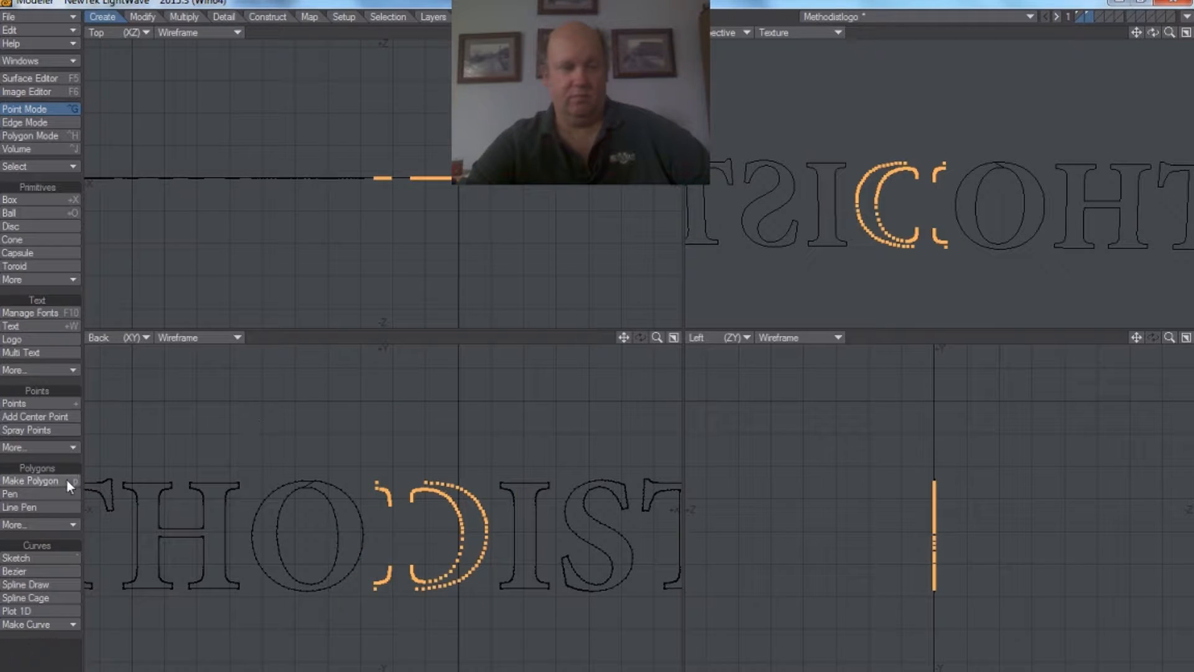
pyautogui.click(43, 477)
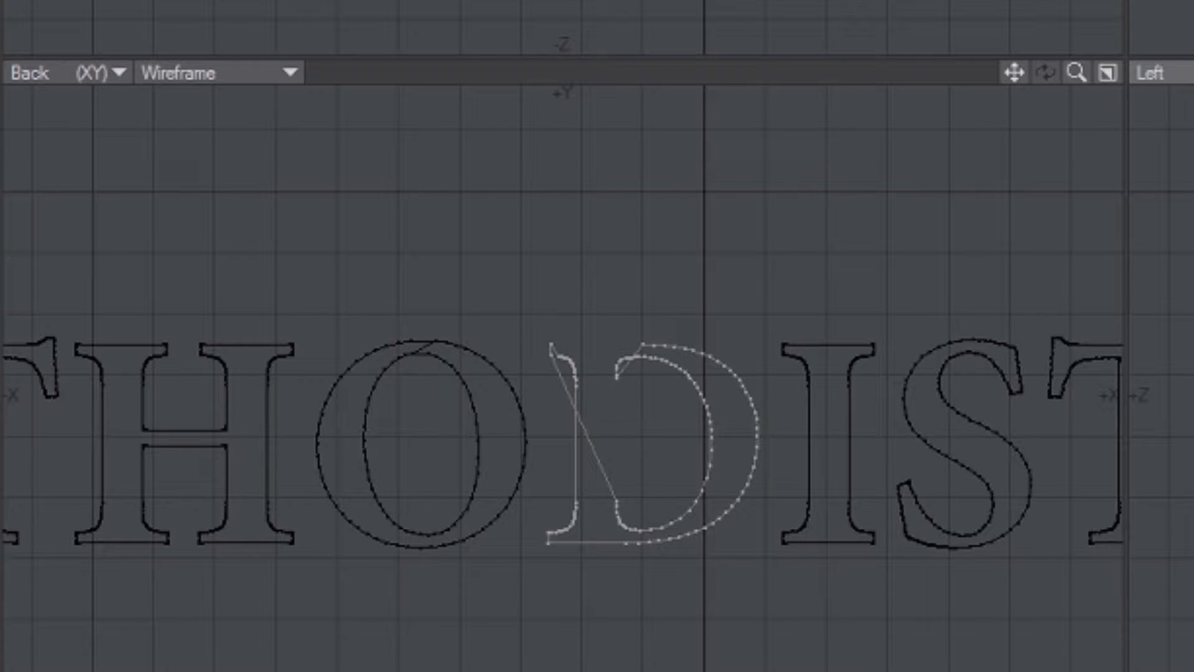
# Step: Add a new point near the middle of the stray diagonal edge crossing the D's stem
pyautogui.moveTo(1077, 73); pyautogui.dragTo(945, 12)
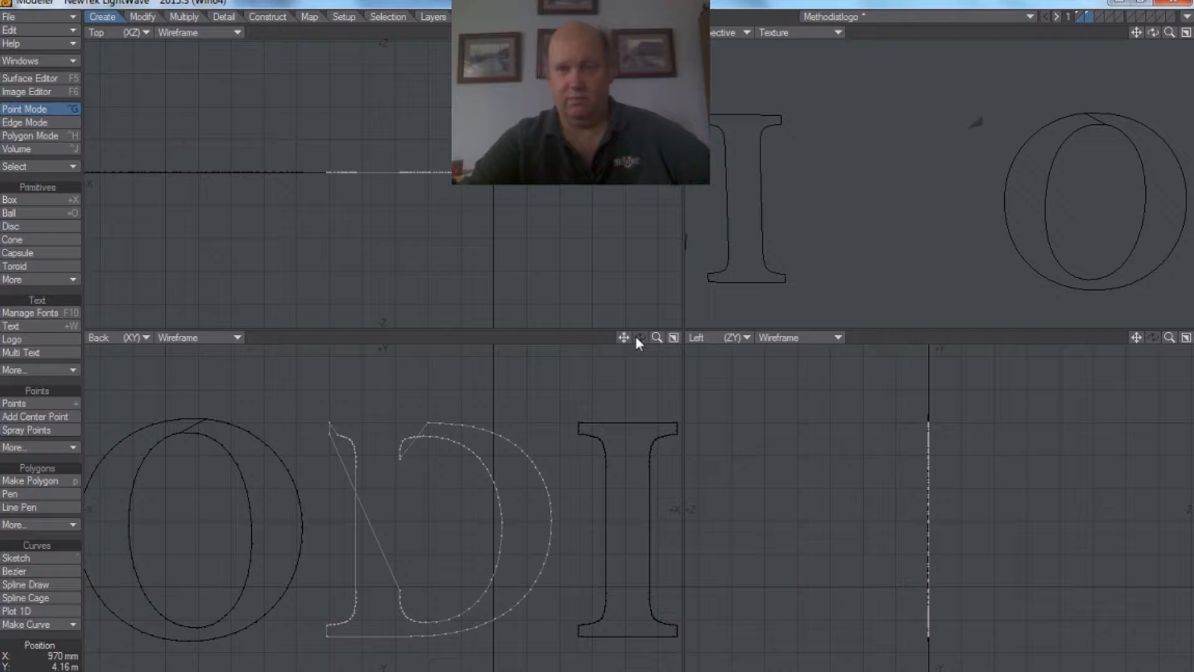
pyautogui.moveTo(1154, 33)
pyautogui.mouseDown()
pyautogui.moveTo(1188, 35)
pyautogui.moveTo(1157, 33)
pyautogui.mouseUp()
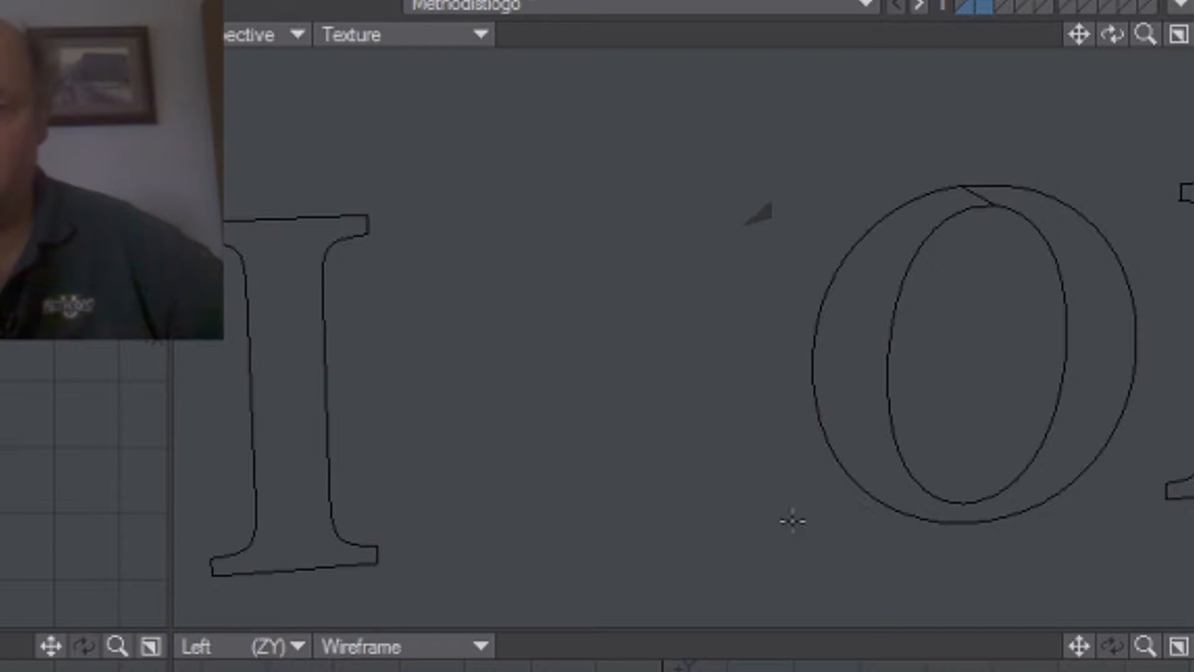
pyautogui.moveTo(117, 647); pyautogui.dragTo(143, 628)
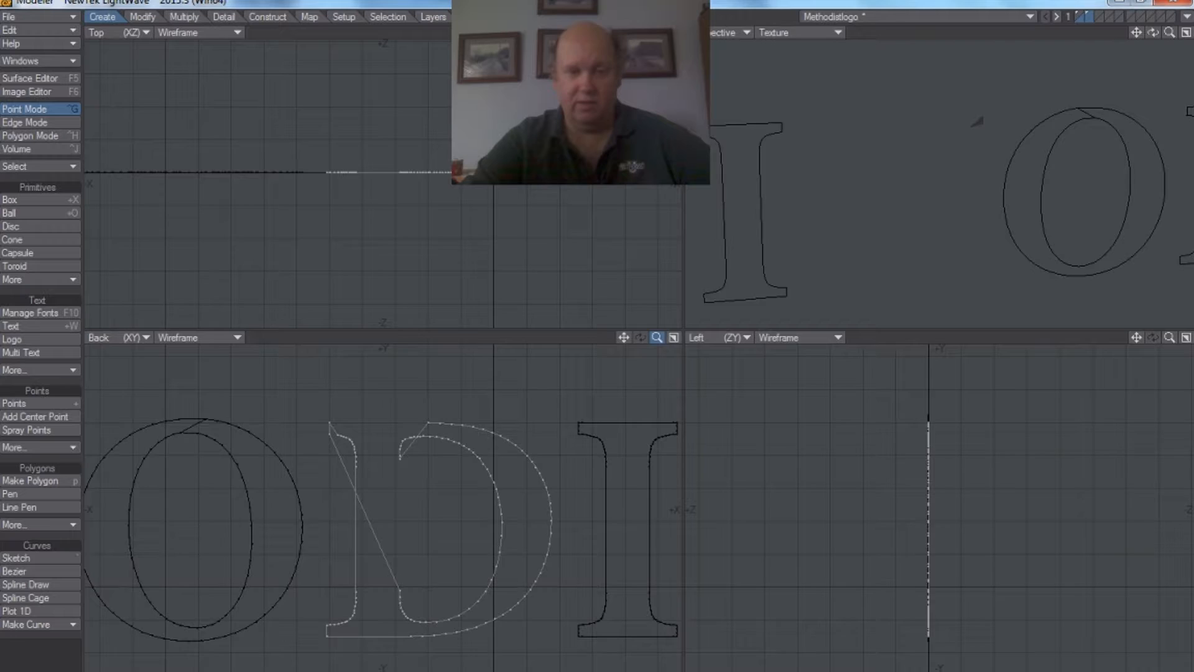
pyautogui.moveTo(657, 337); pyautogui.dragTo(665, 337)
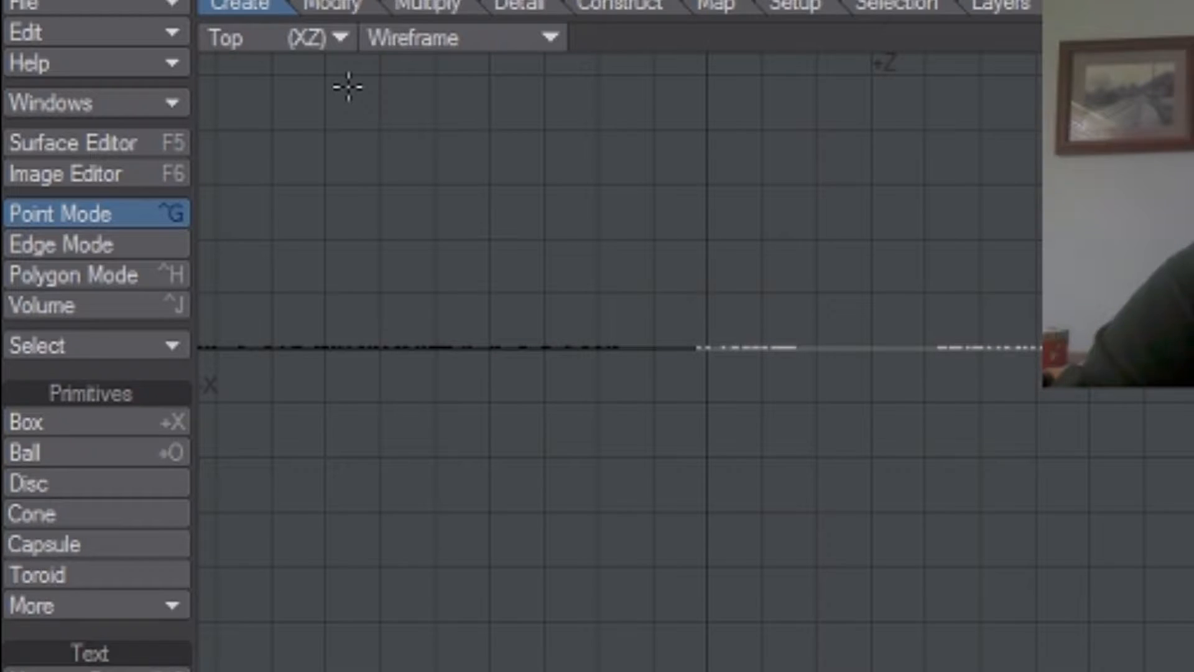
pyautogui.click(112, 241)
pyautogui.click(370, 541)
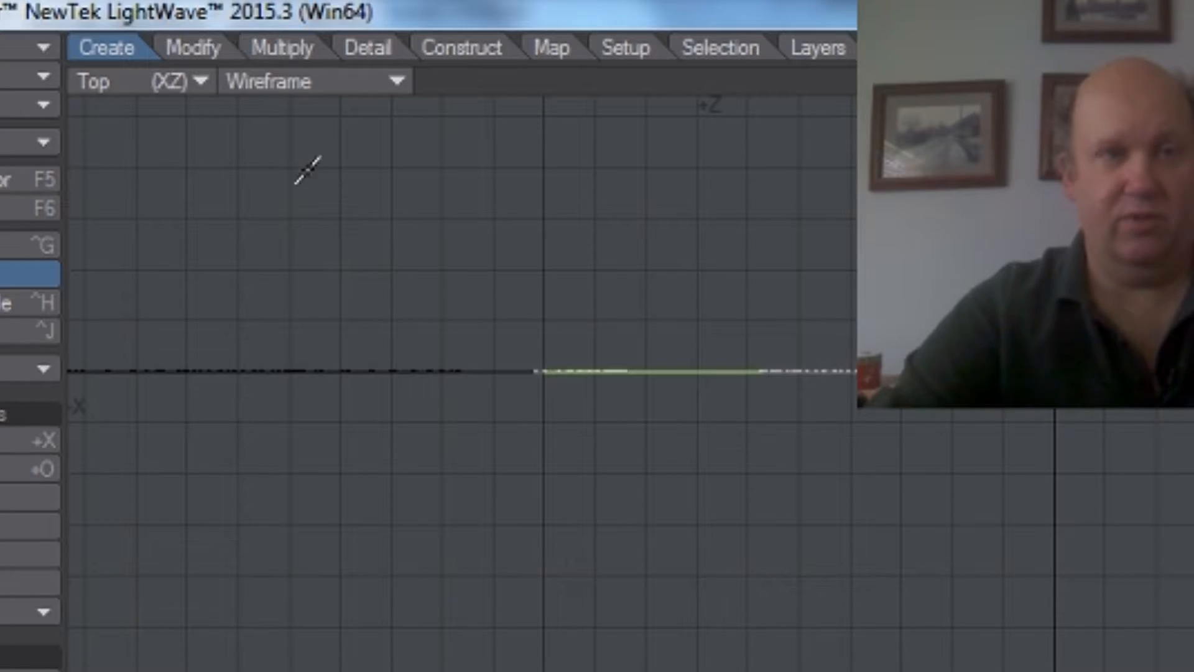
pyautogui.click(271, 49)
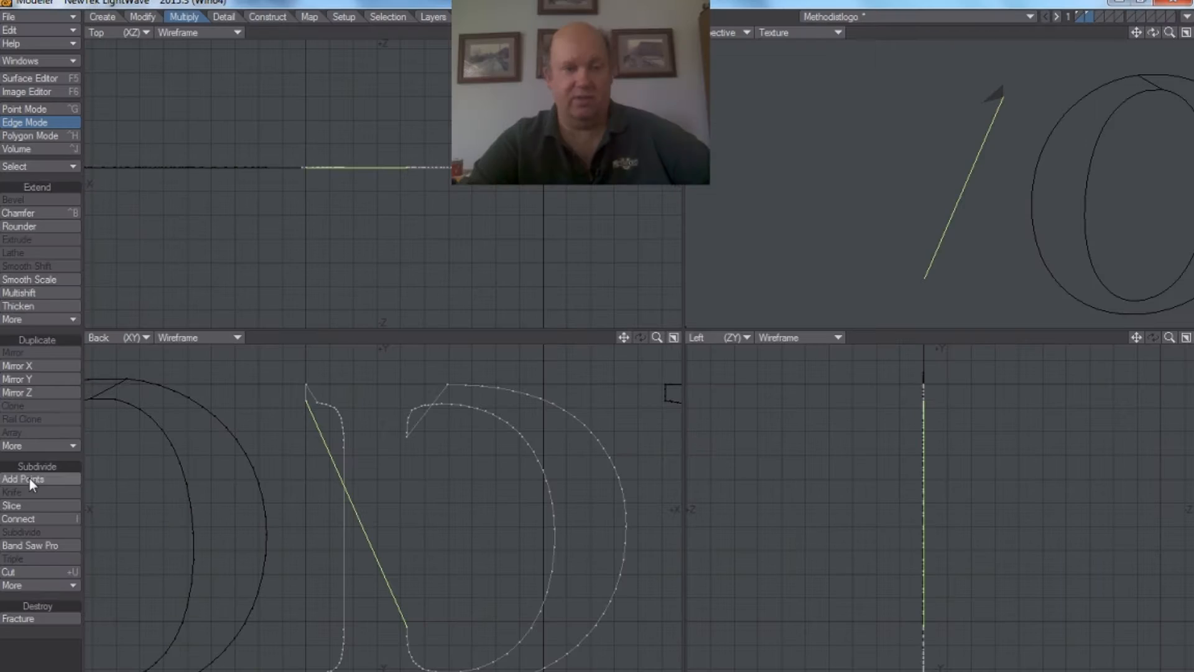
pyautogui.click(21, 479)
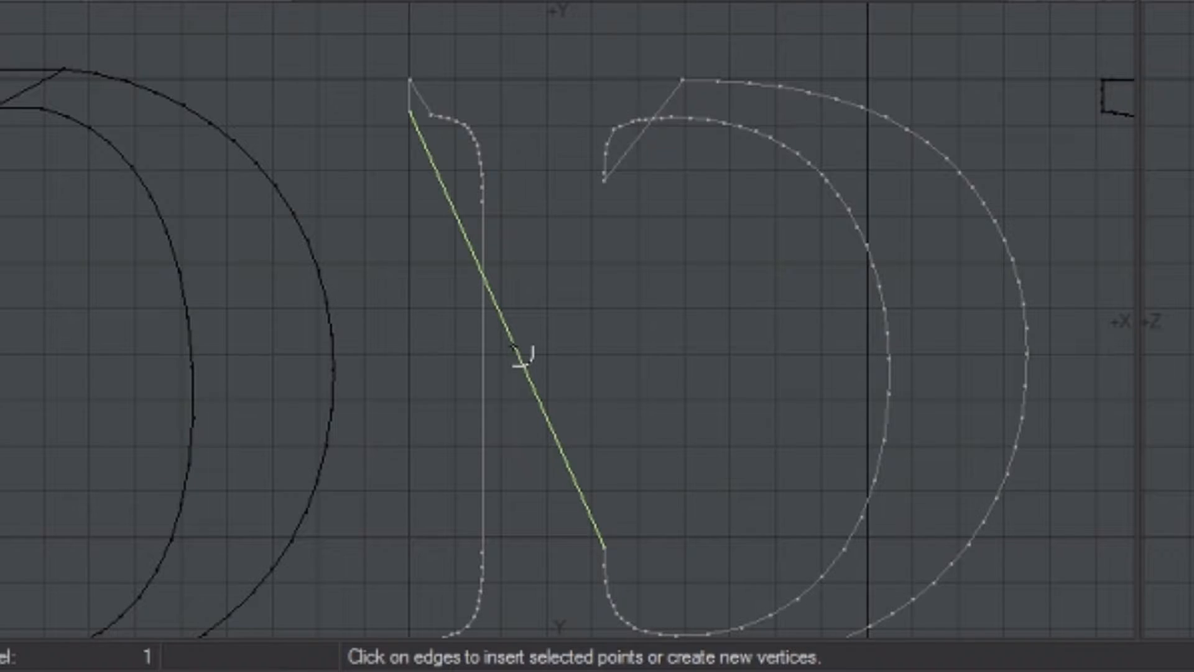
pyautogui.click(514, 346)
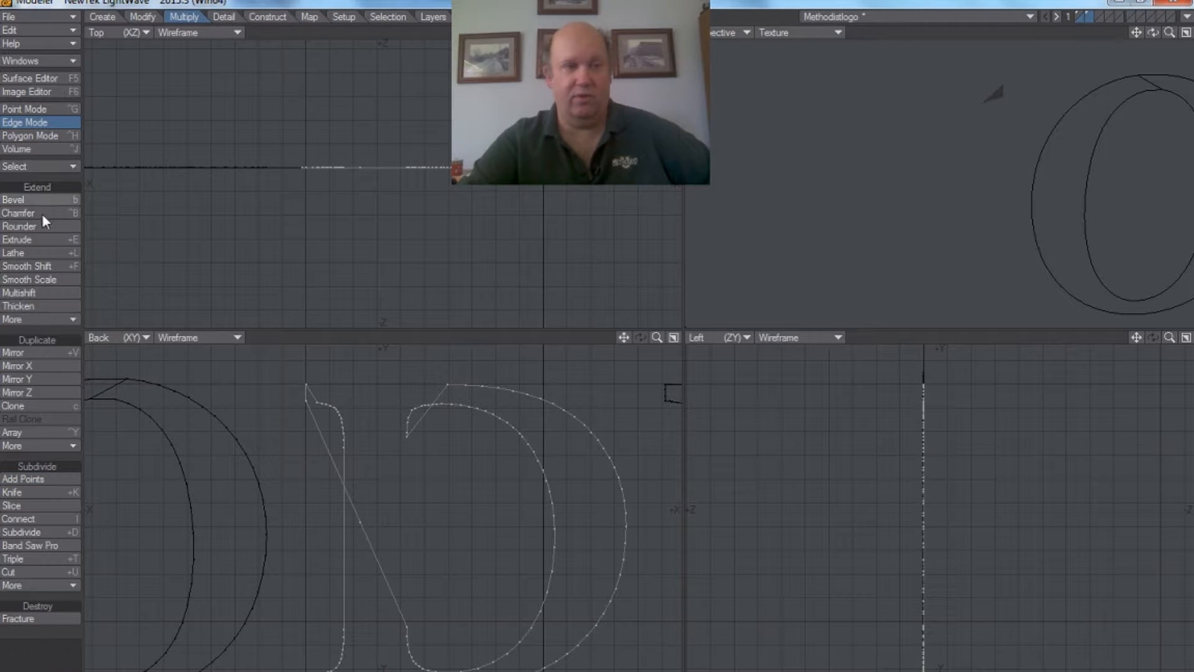
# Step: Move the added point up beside the upper end of the D's inner curve, straightening the stem's inner edge
pyautogui.click(24, 110)
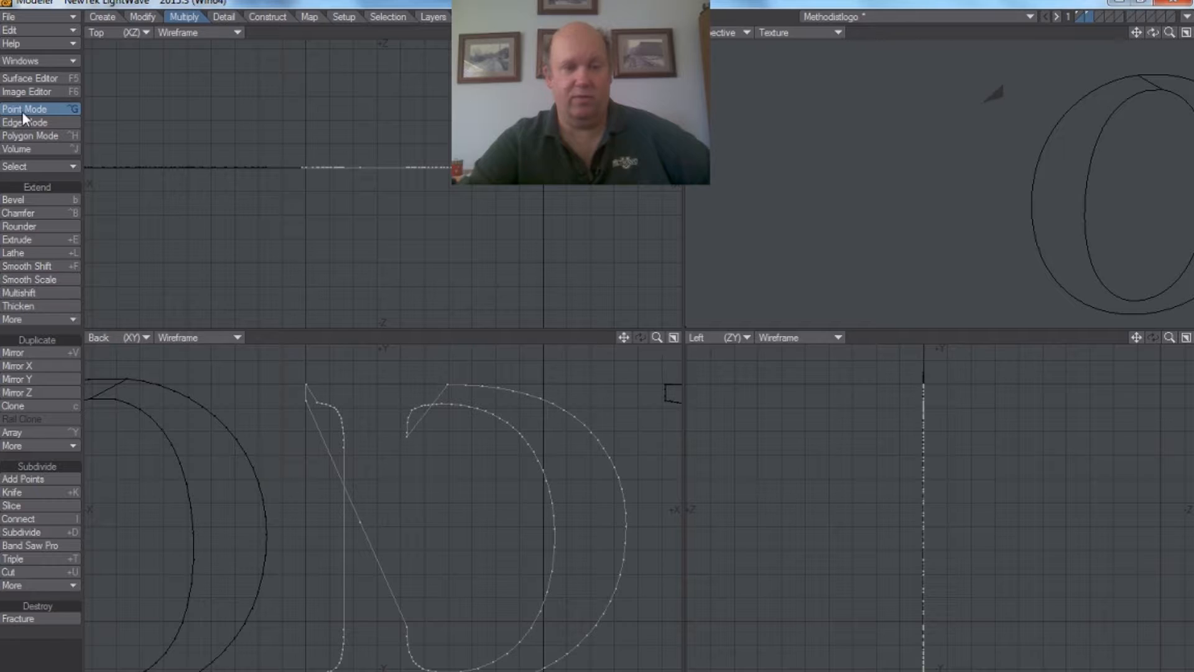
pyautogui.click(360, 524)
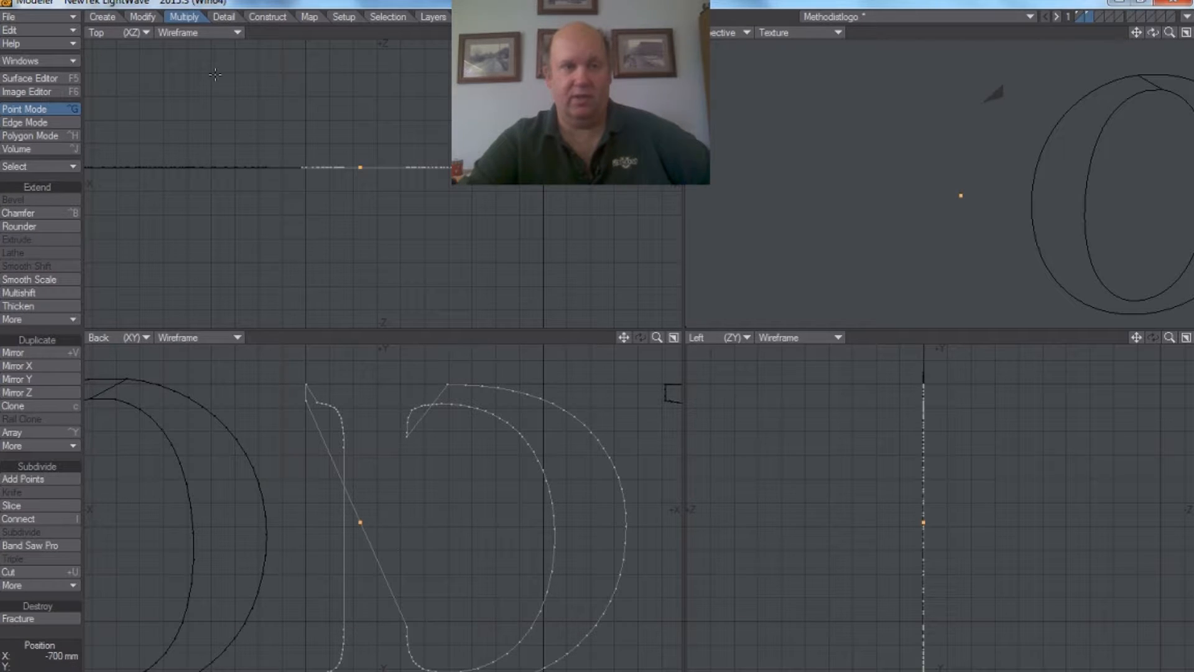
pyautogui.click(144, 16)
pyautogui.click(25, 199)
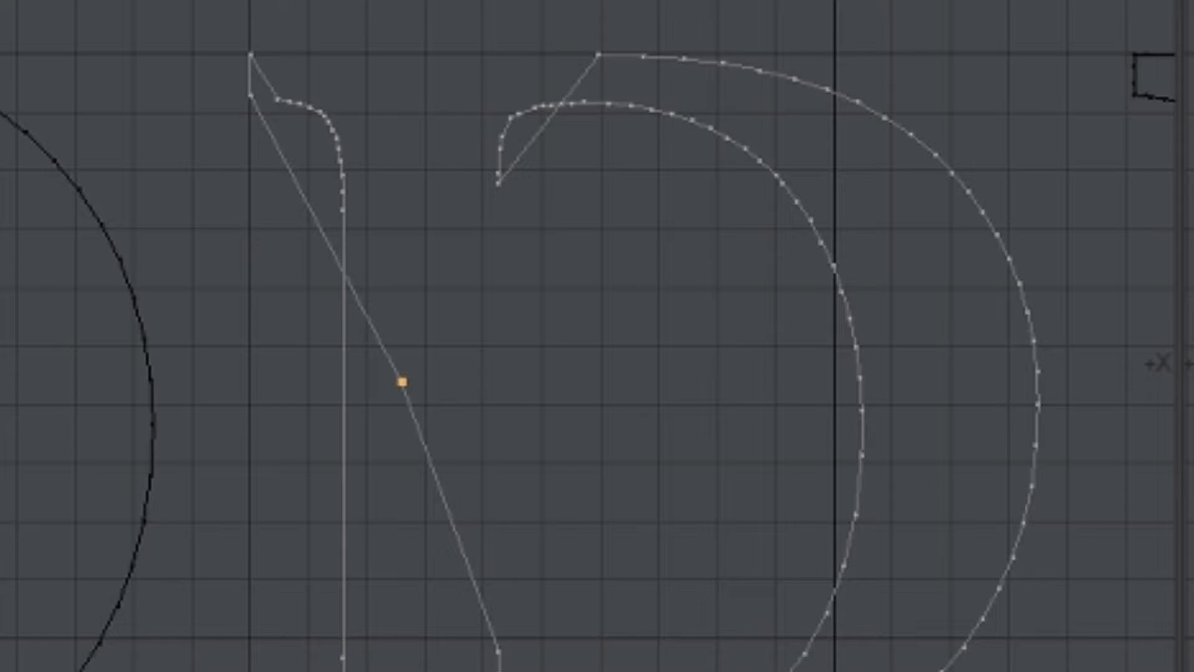
pyautogui.moveTo(402, 382); pyautogui.dragTo(494, 219)
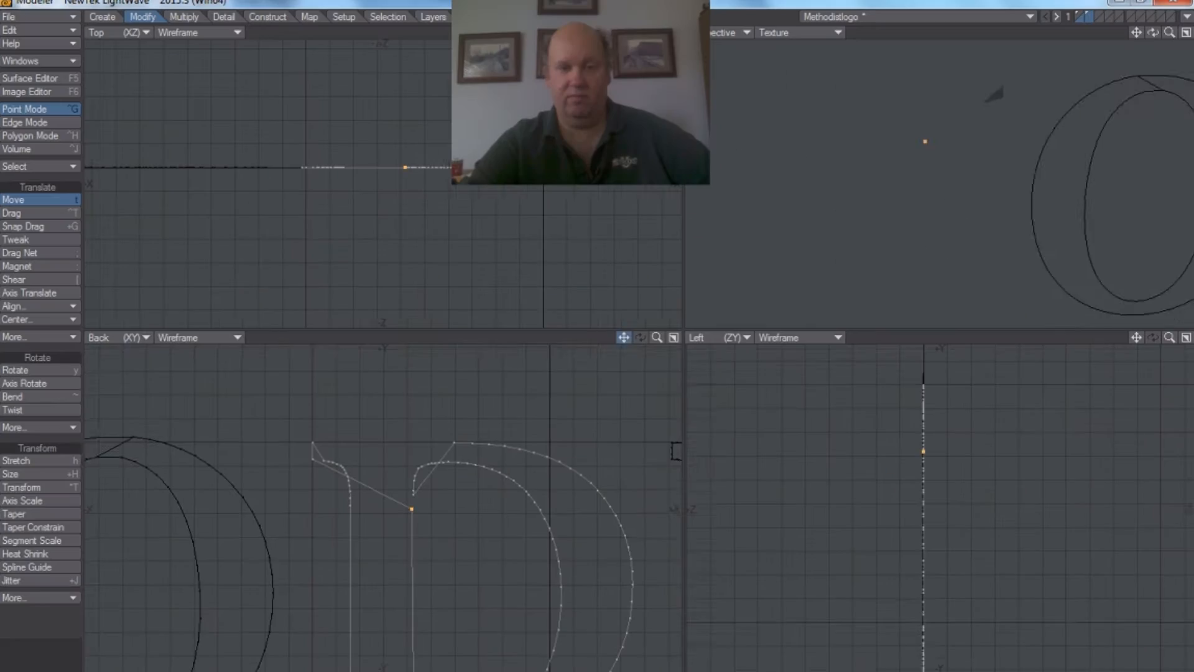
# Step: Weld the added point on the D's stem to the neighbouring end point of the inner curve
pyautogui.moveTo(624, 337); pyautogui.dragTo(626, 339)
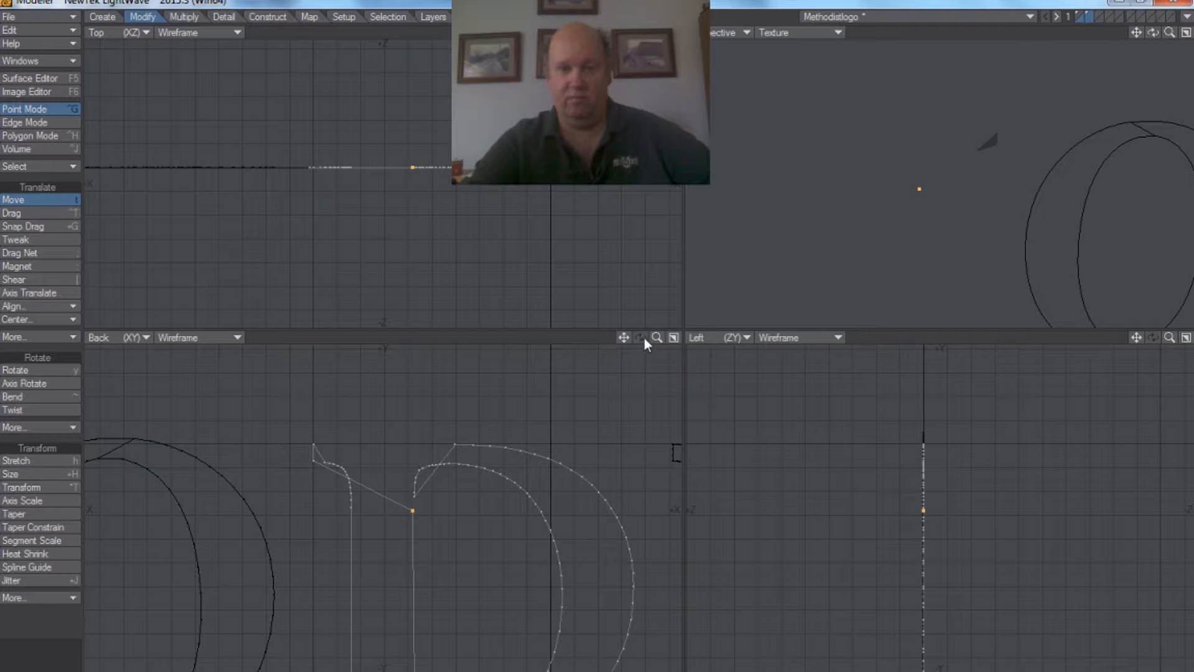
pyautogui.moveTo(1154, 34); pyautogui.dragTo(1100, 43)
pyautogui.moveTo(1171, 34); pyautogui.dragTo(1104, 9)
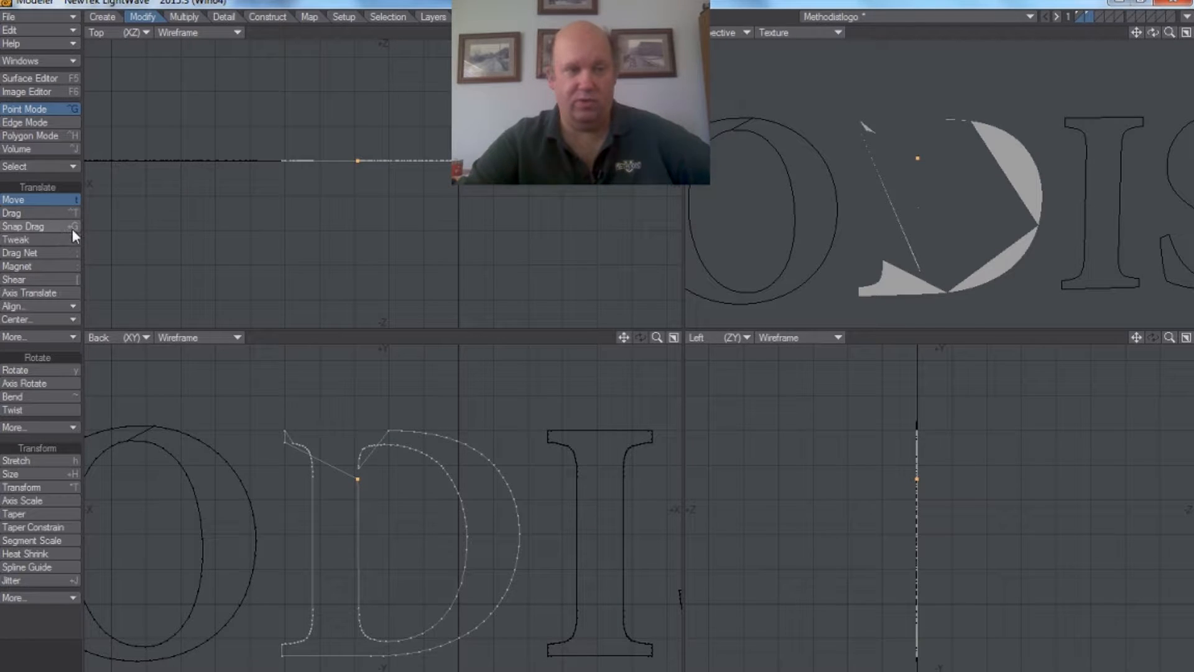
pyautogui.click(37, 200)
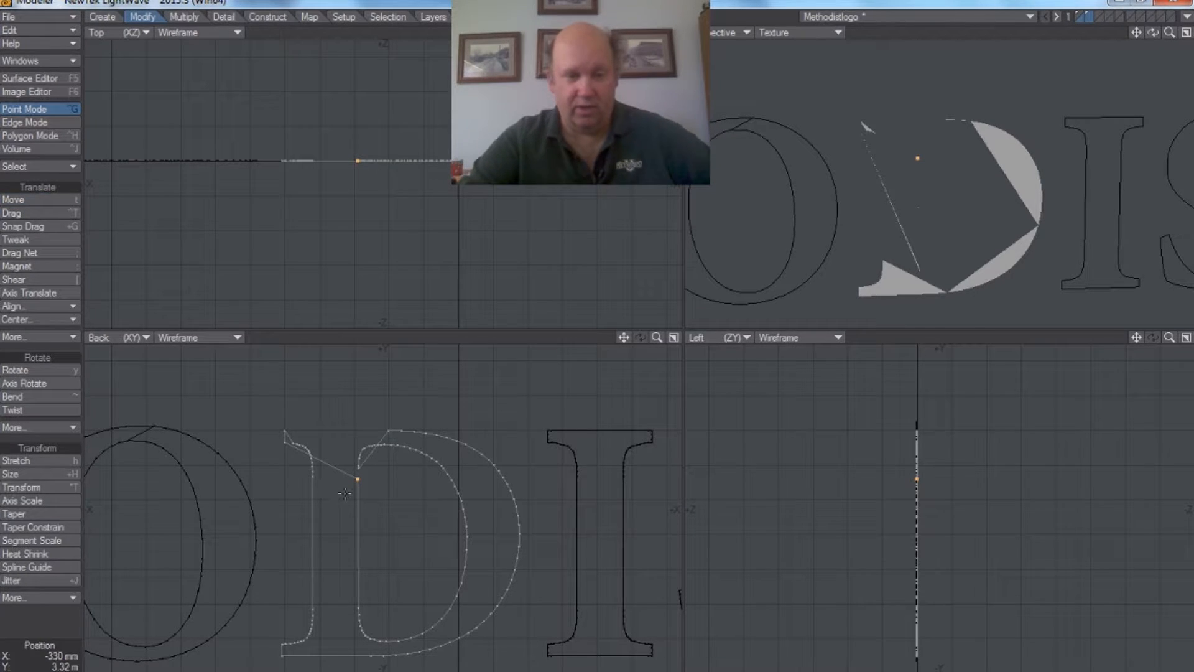
pyautogui.moveTo(658, 339); pyautogui.dragTo(658, 339)
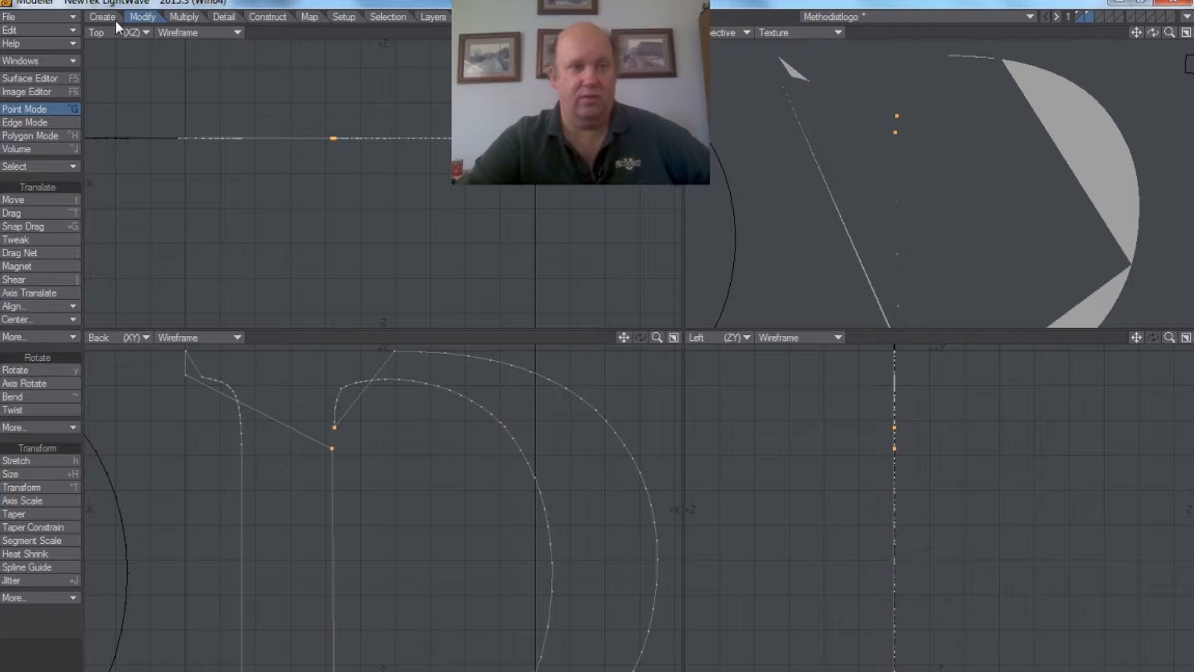
pyautogui.click(225, 15)
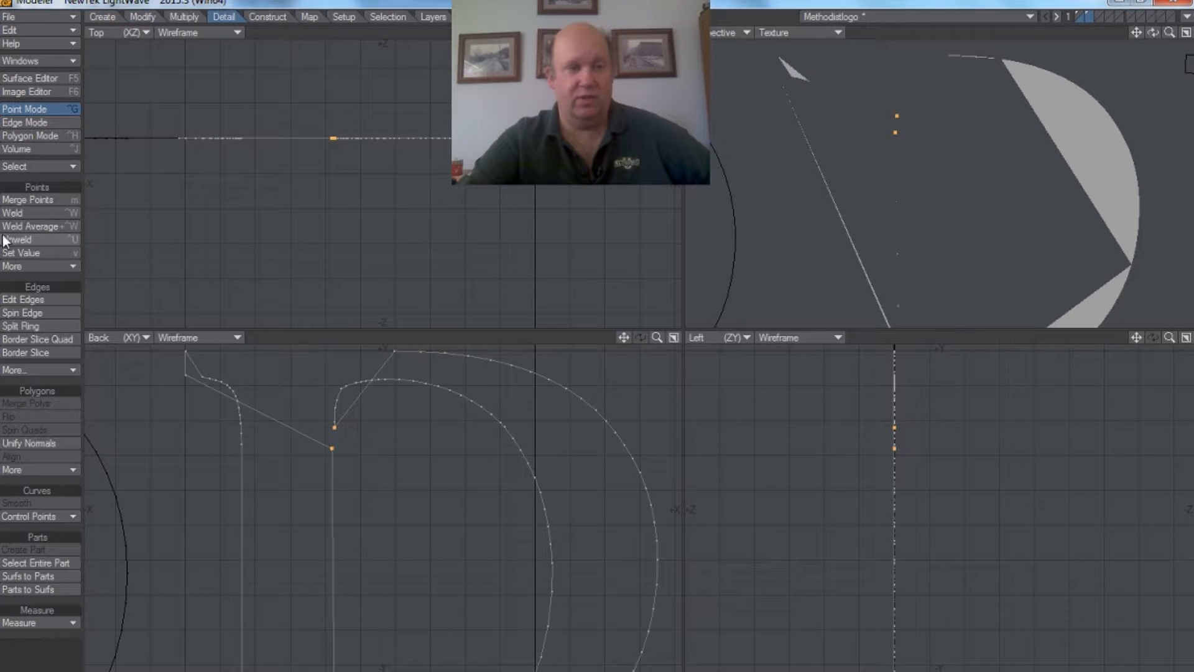
pyautogui.click(20, 213)
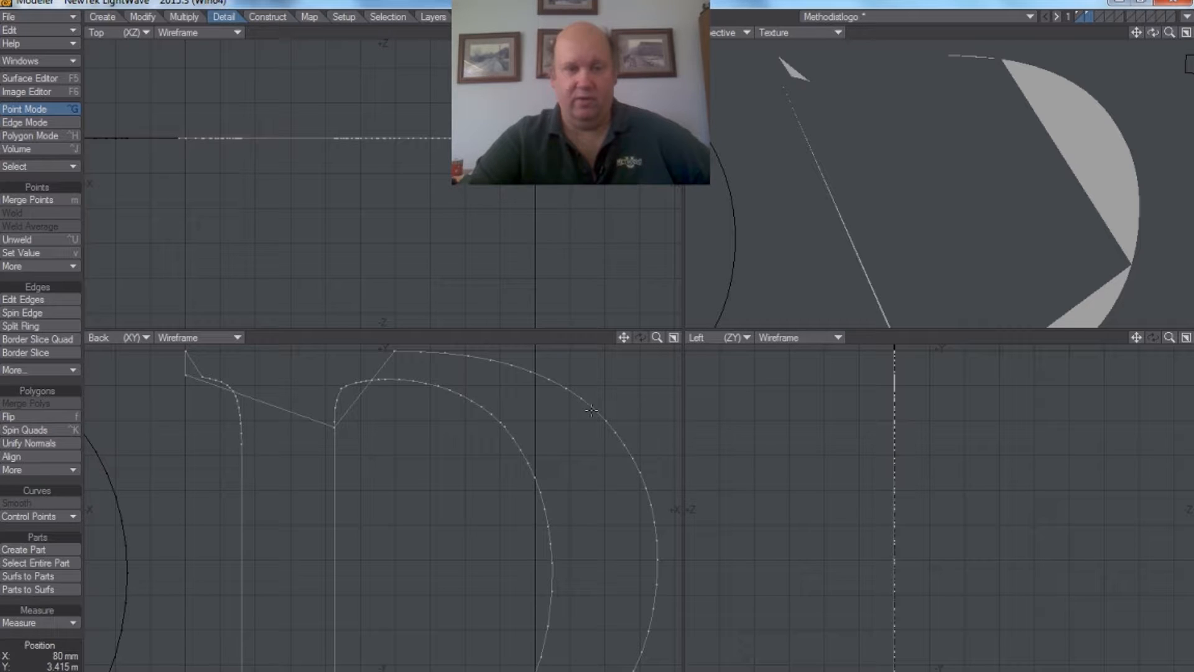
# Step: Add a point near the middle of the diagonal edge running from the welded point to the D's top outline
pyautogui.moveTo(624, 338); pyautogui.dragTo(691, 416)
pyautogui.moveTo(657, 338); pyautogui.dragTo(665, 344)
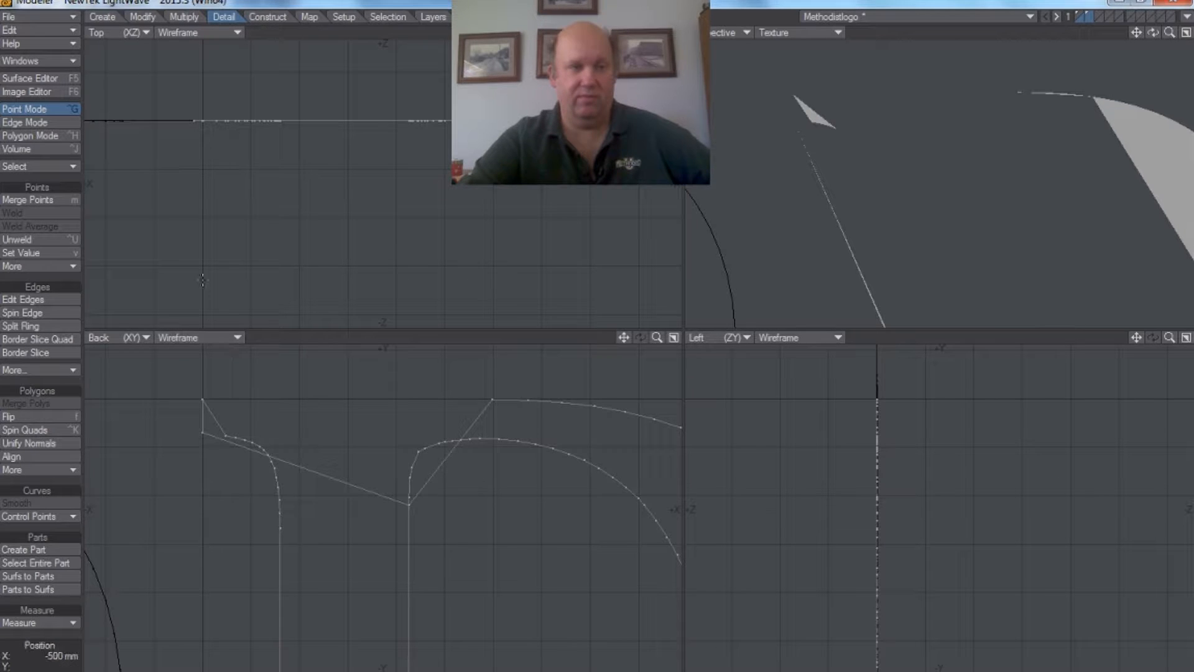
pyautogui.click(36, 122)
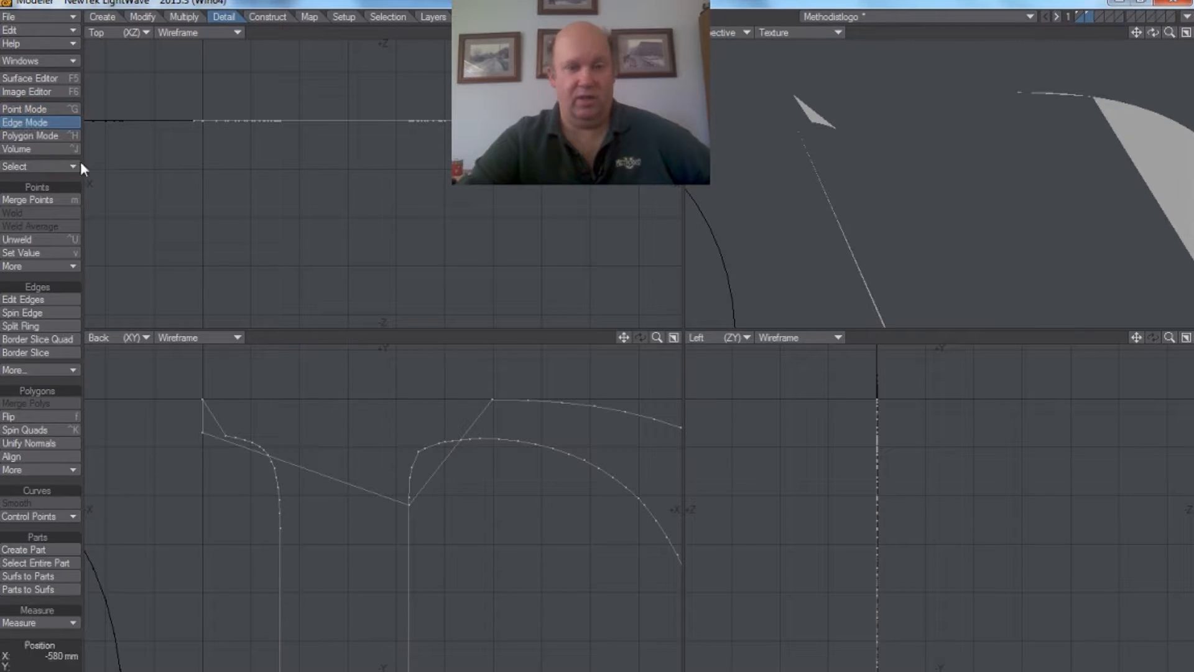
pyautogui.click(438, 471)
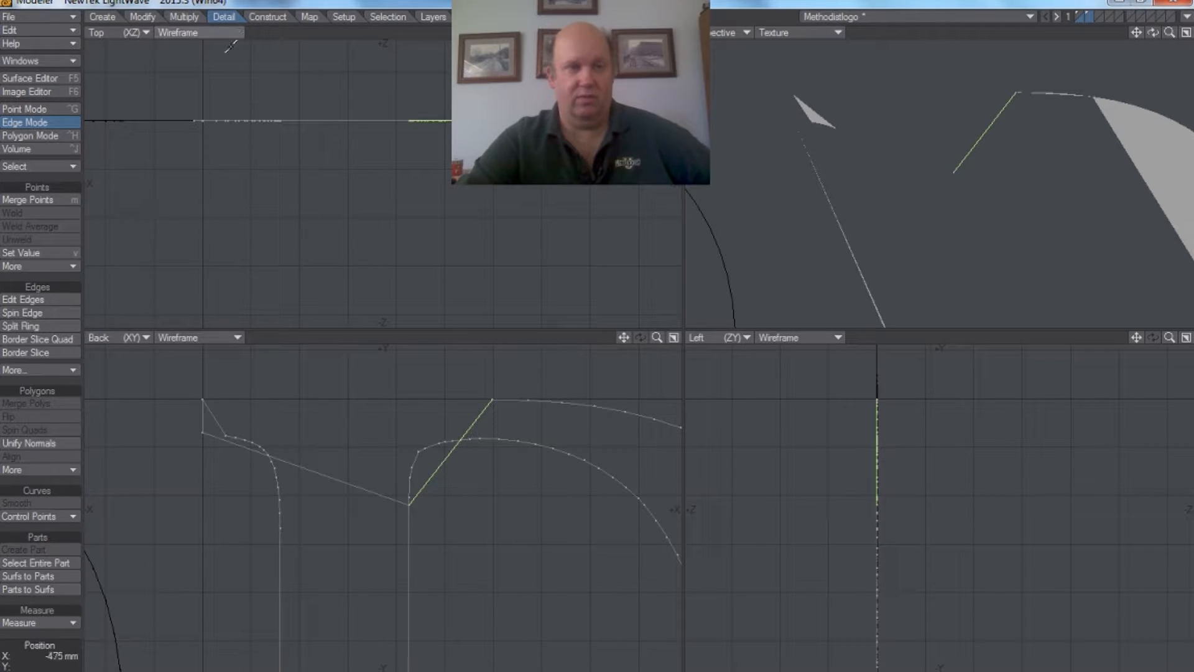
pyautogui.click(176, 17)
pyautogui.click(28, 479)
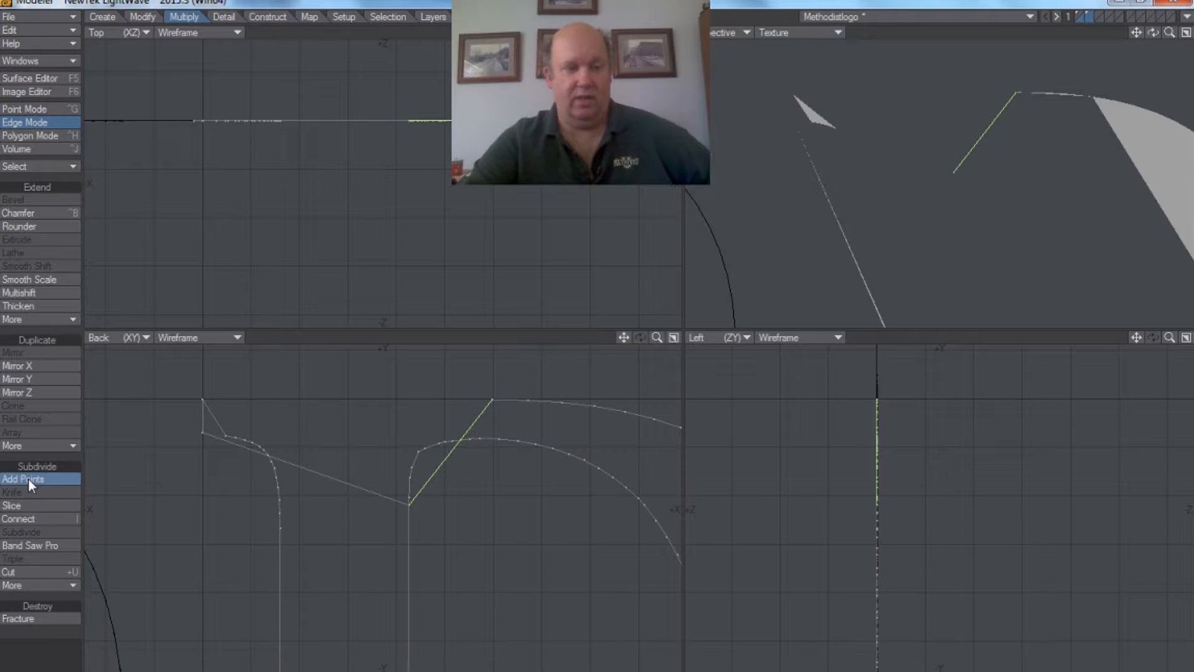
pyautogui.click(449, 456)
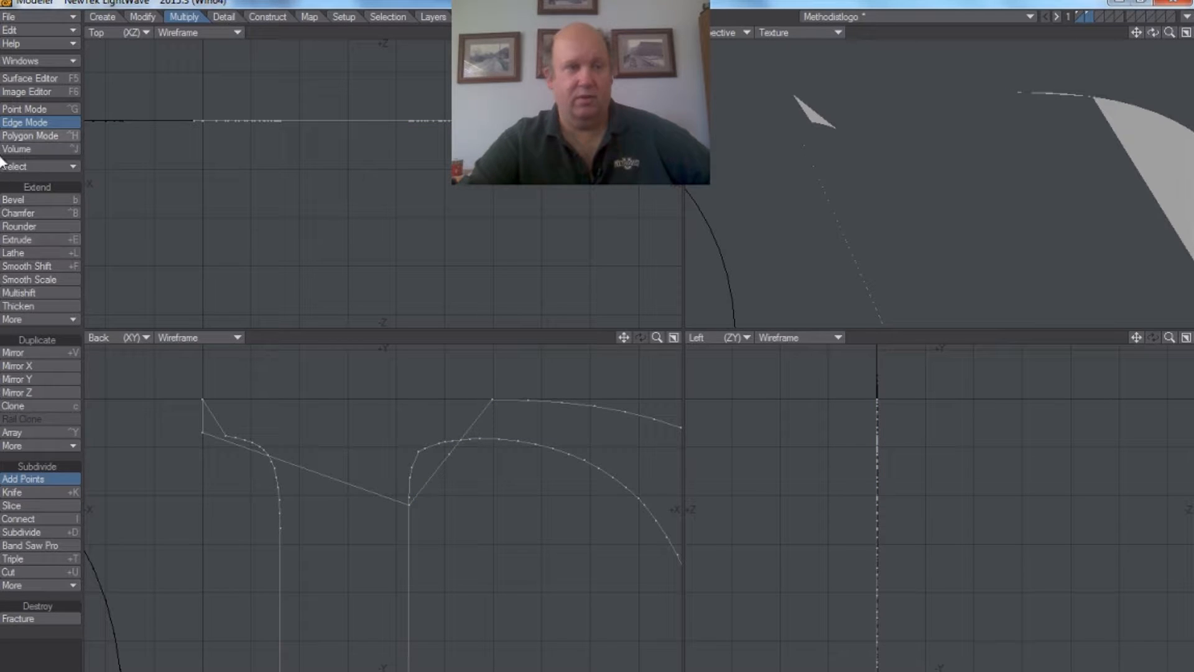
# Step: Move the new point beside the D's upper-left serif corner to form the top edge of the letter
pyautogui.click(20, 109)
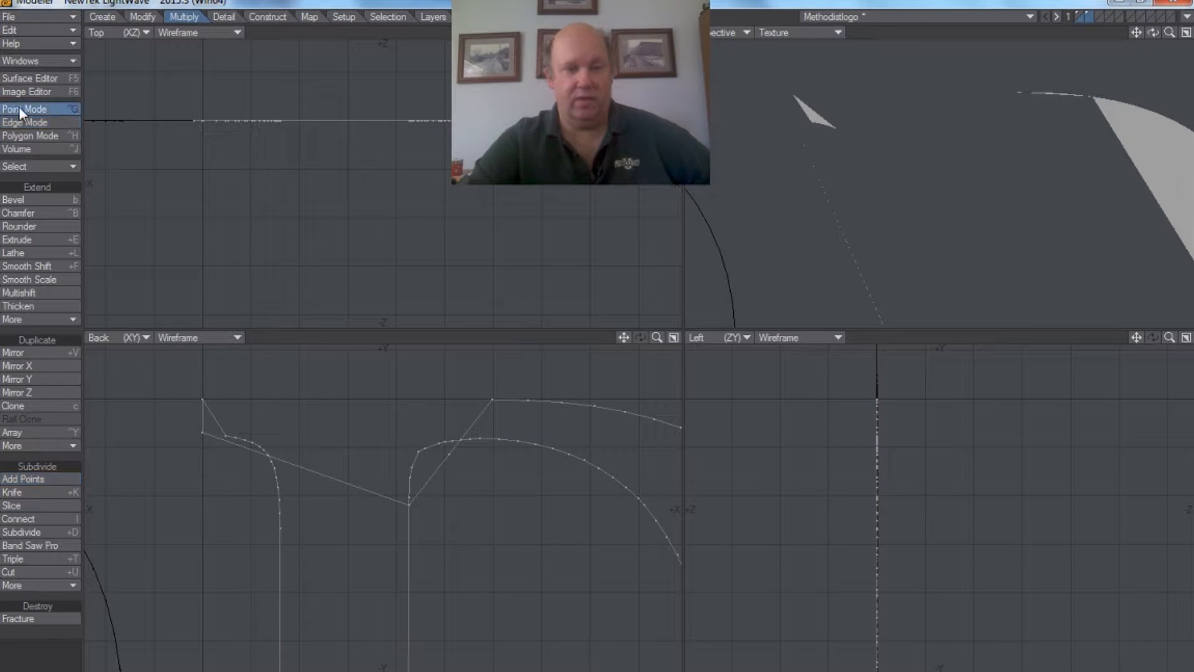
pyautogui.click(449, 455)
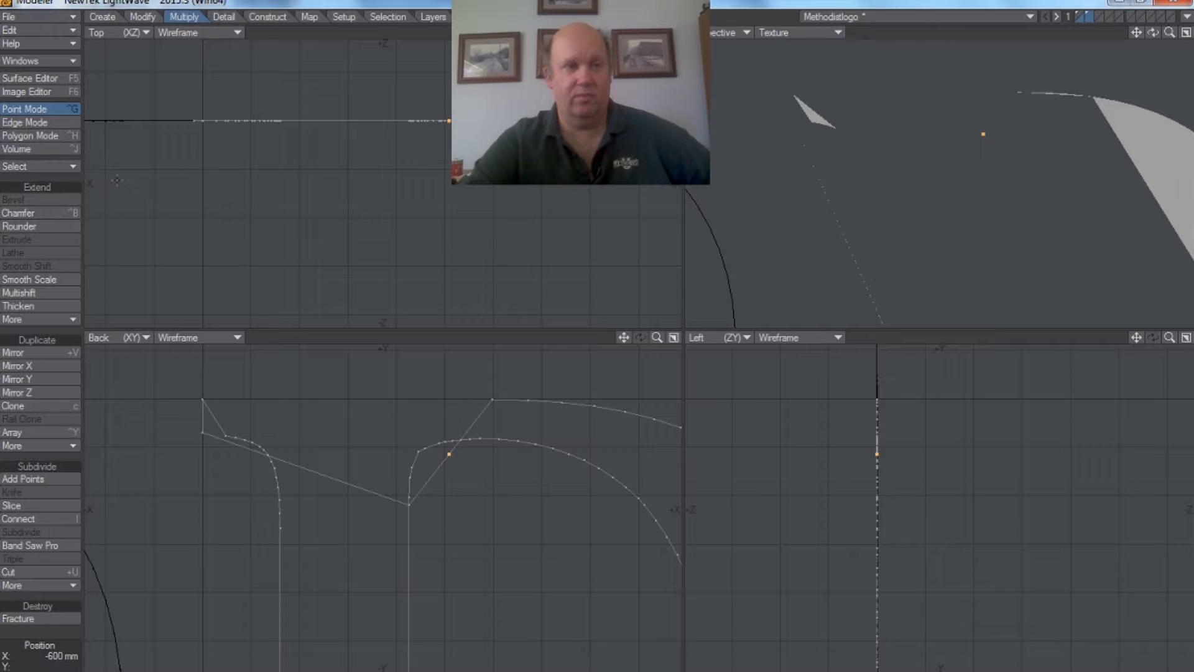
pyautogui.click(143, 17)
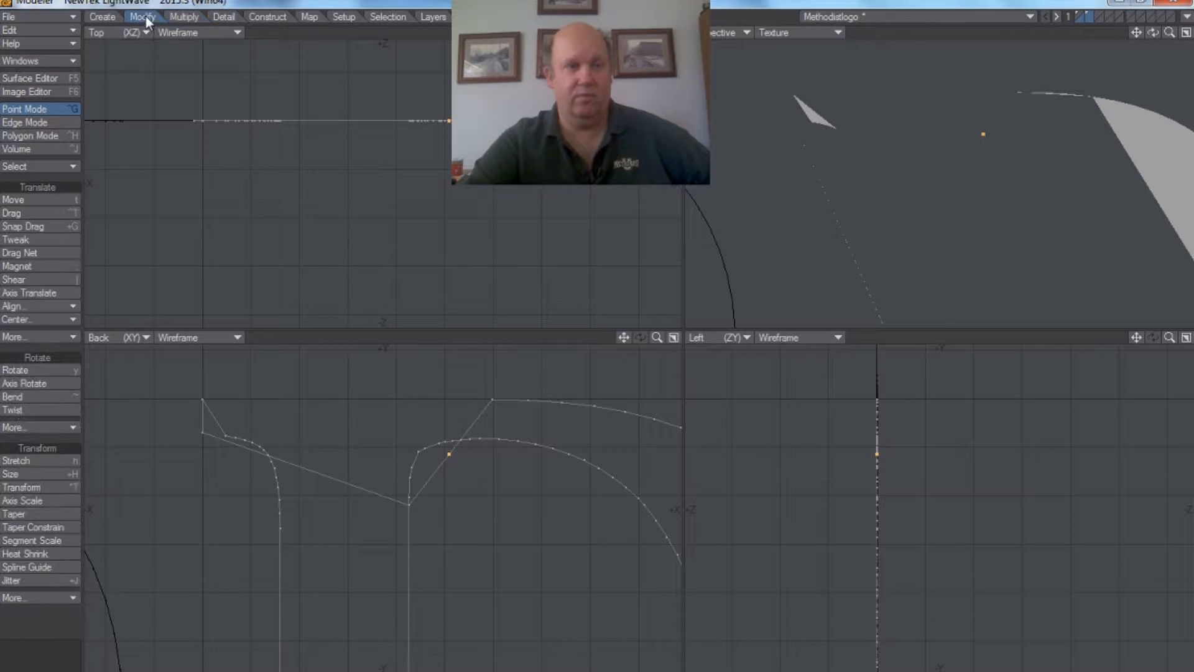
pyautogui.click(35, 200)
pyautogui.moveTo(440, 453); pyautogui.dragTo(230, 402)
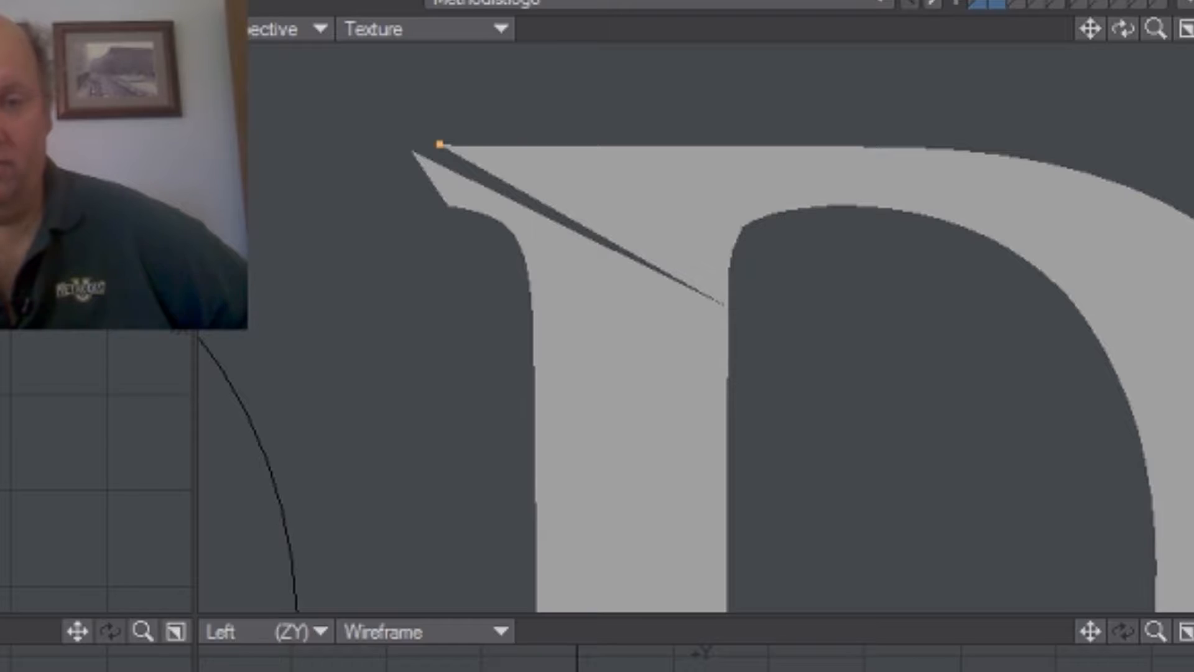
# Step: Weld the moved point to the D's upper-left serif corner point
pyautogui.moveTo(1155, 30)
pyautogui.mouseDown()
pyautogui.moveTo(1058, 30)
pyautogui.moveTo(1142, 30)
pyautogui.mouseUp()
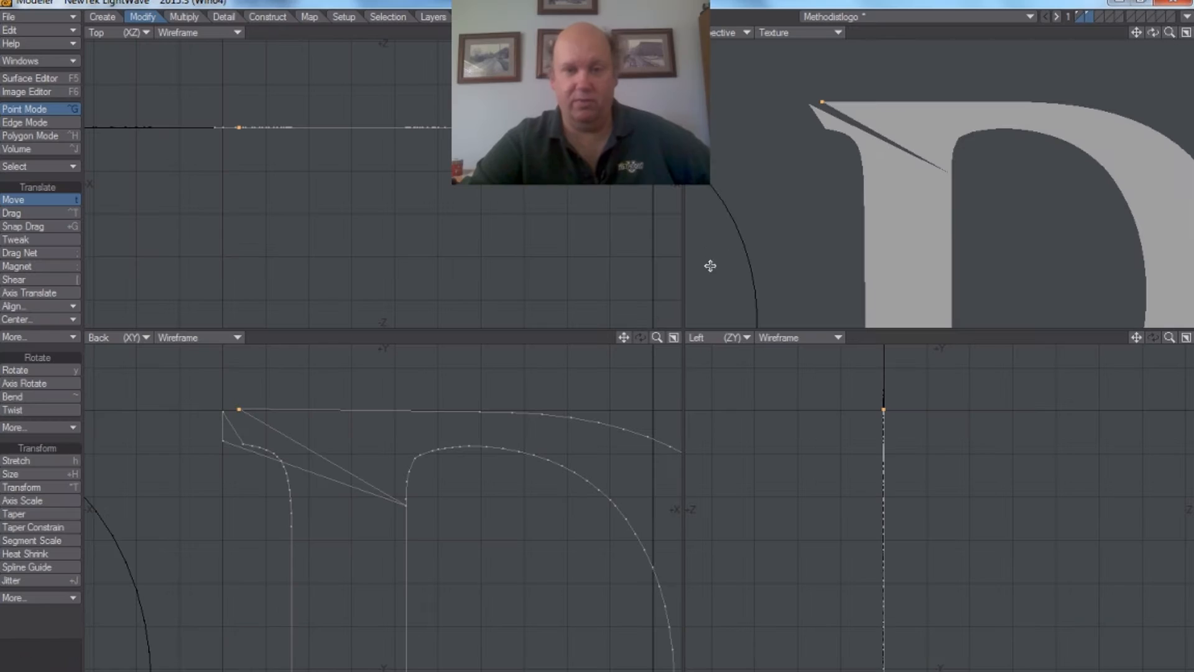
pyautogui.moveTo(624, 338); pyautogui.dragTo(709, 339)
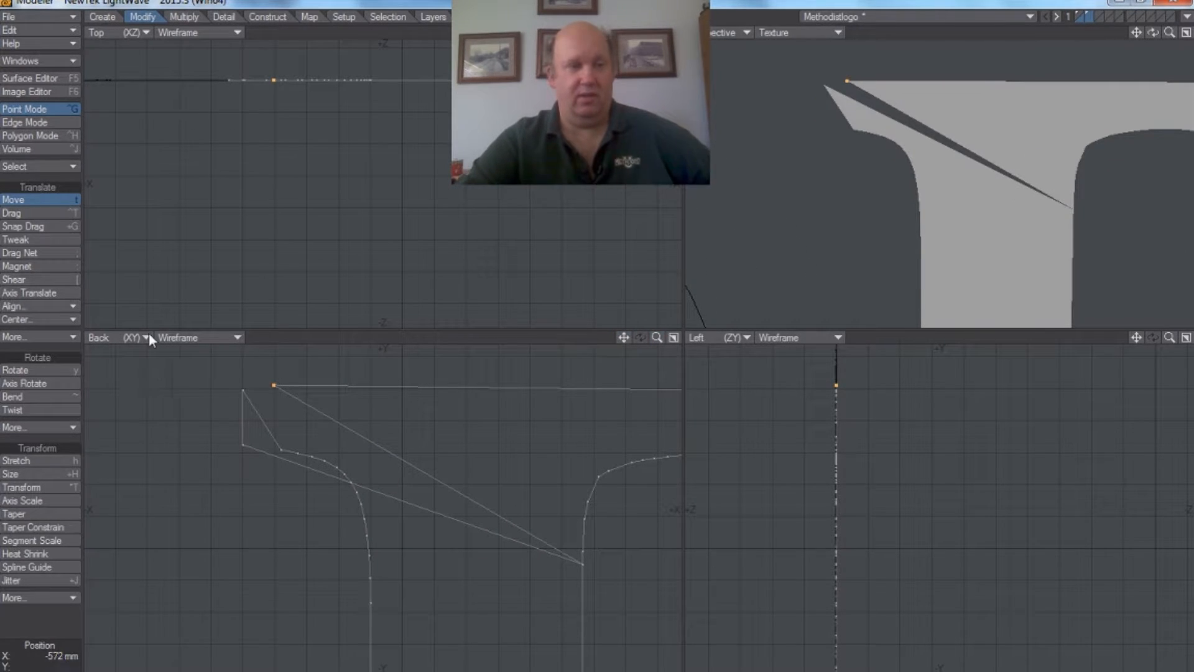
pyautogui.click(242, 387)
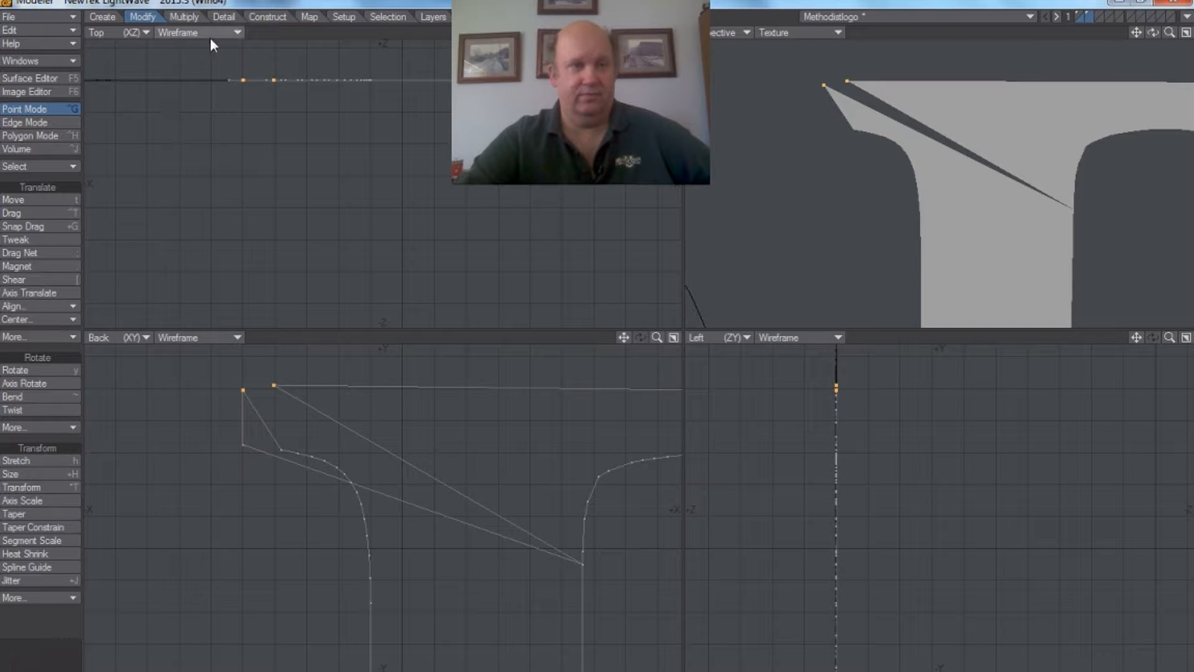
pyautogui.click(228, 19)
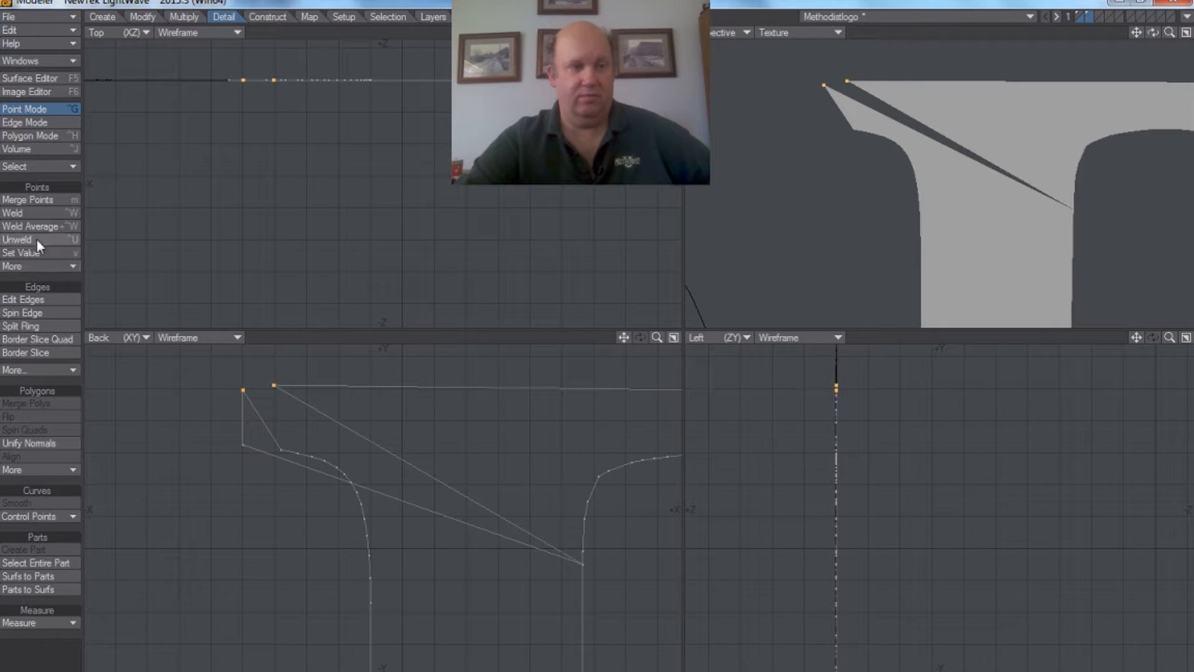
pyautogui.click(39, 214)
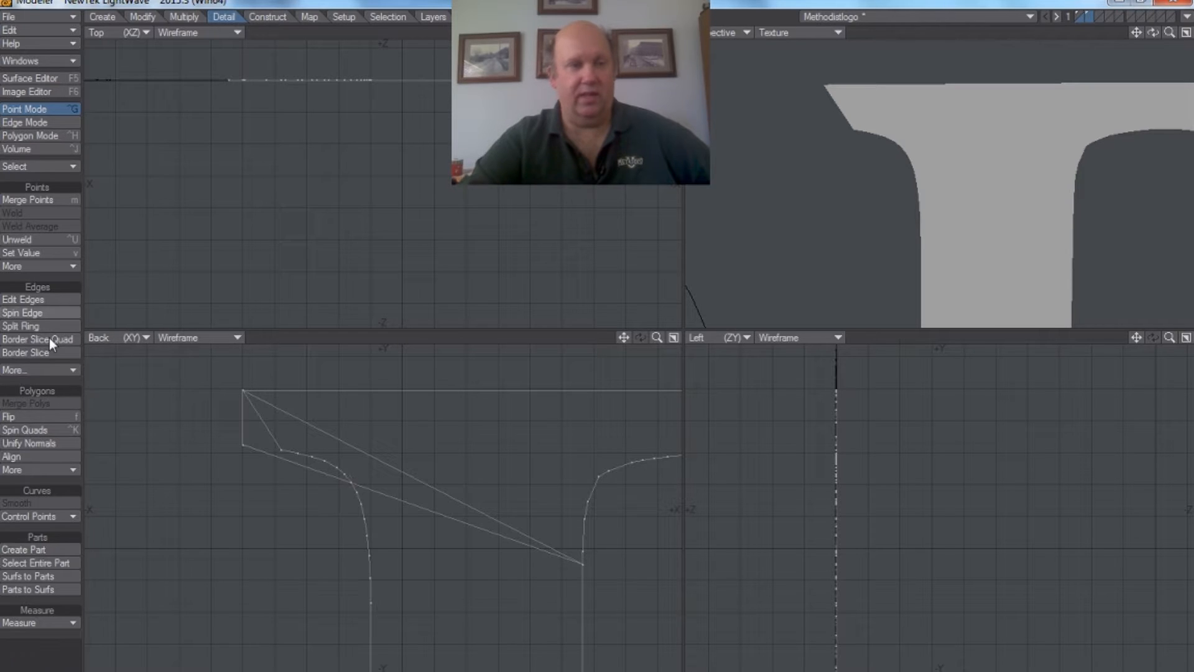
# Step: Add a point on the lower diagonal edge crossing the D's stem, just inside the serif curve
pyautogui.click(29, 124)
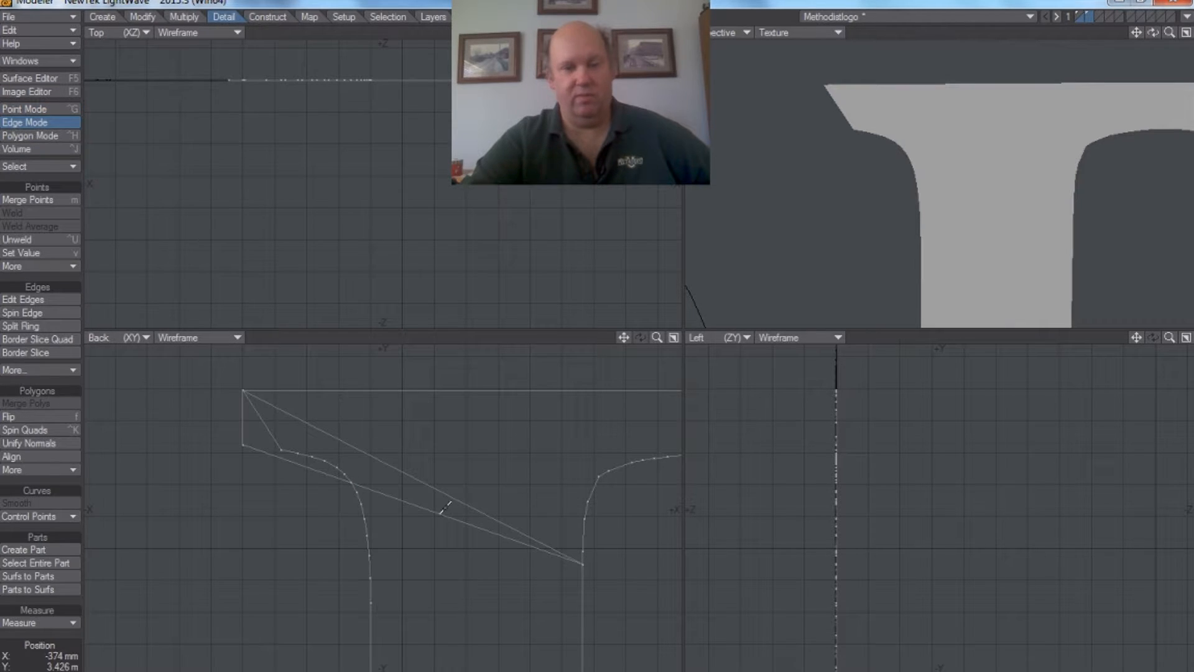
pyautogui.click(422, 509)
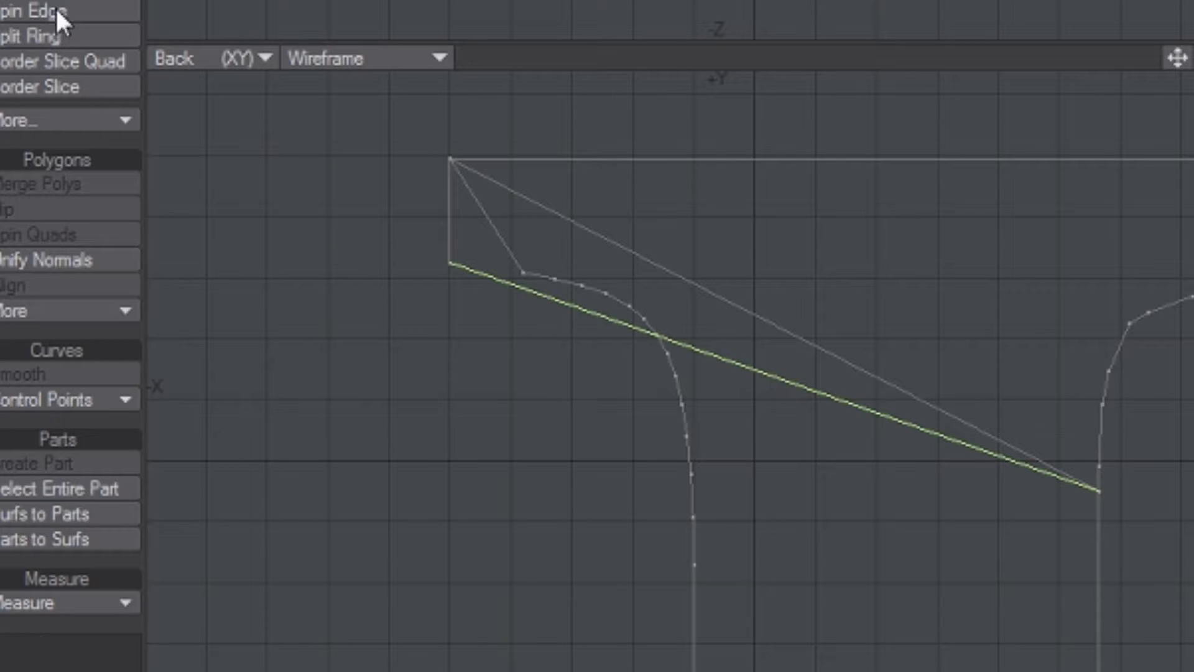
pyautogui.click(149, 1)
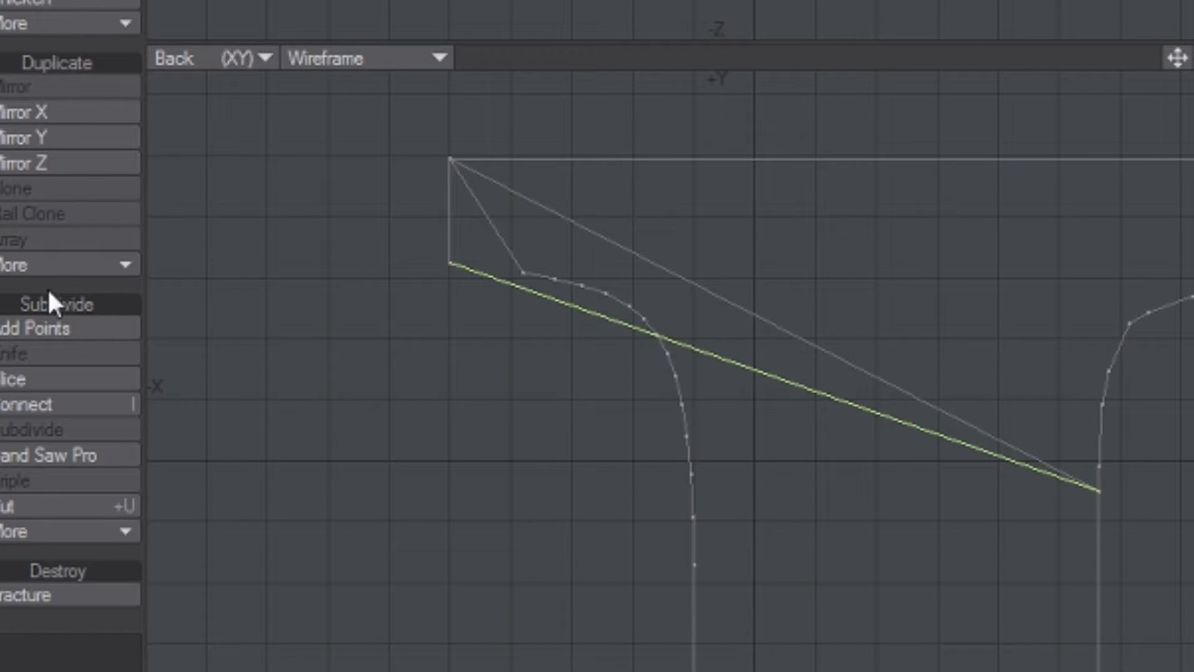
pyautogui.click(49, 330)
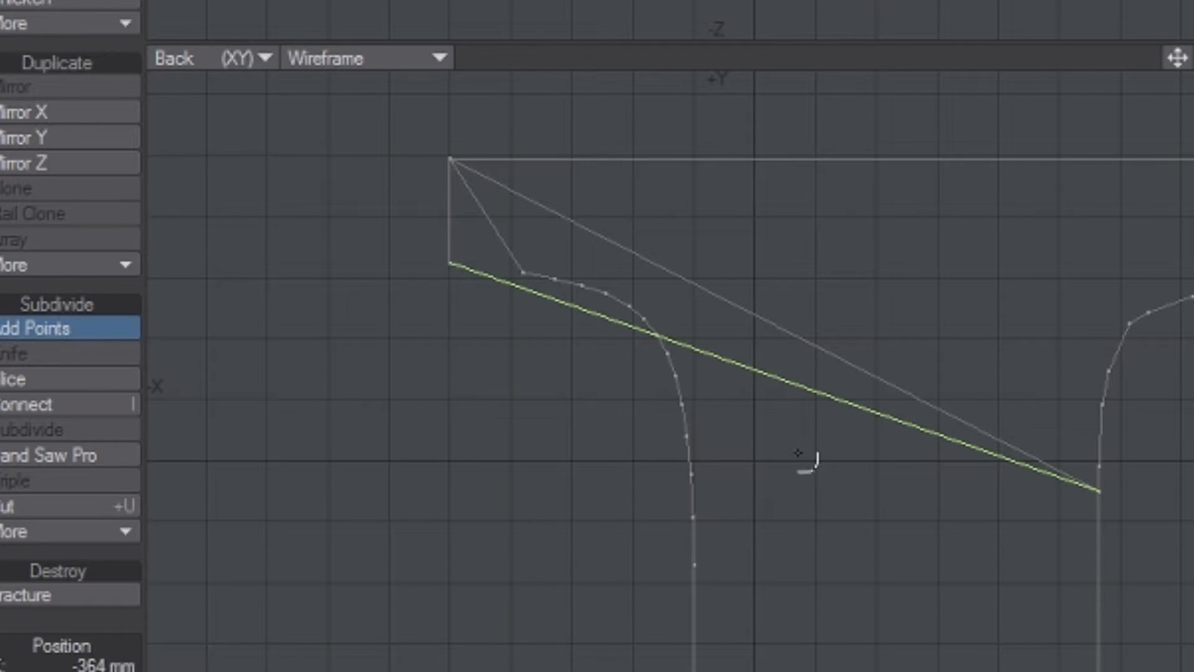
pyautogui.click(703, 353)
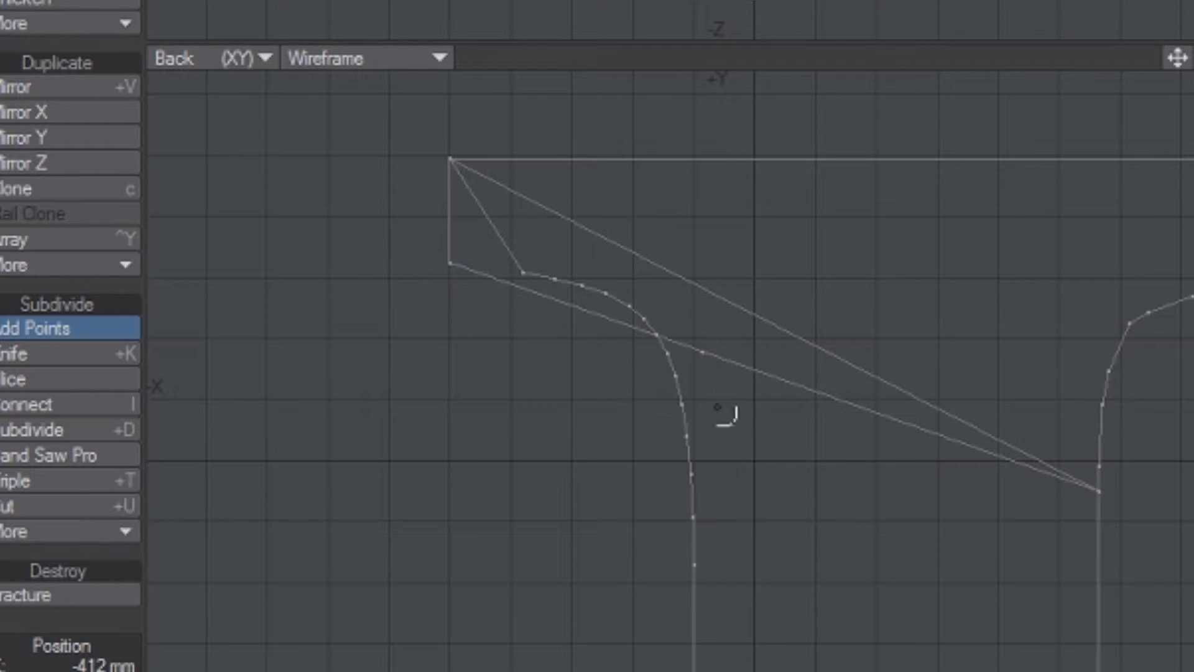
pyautogui.press('space')
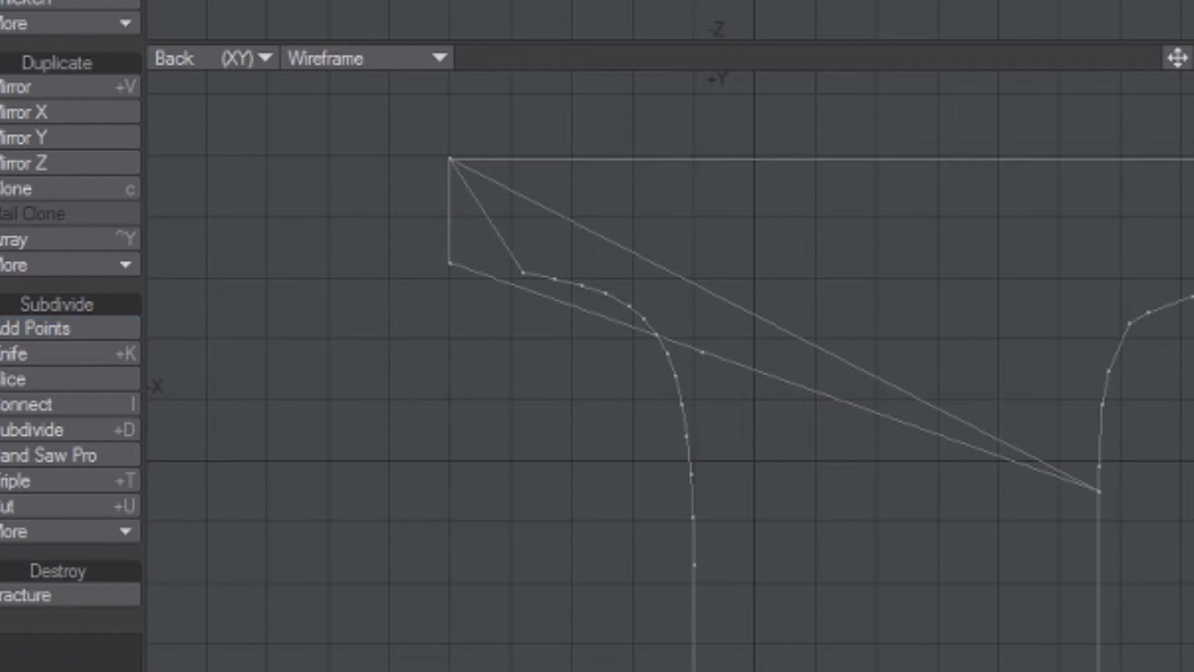
# Step: Move the added point about 50 mm toward -X and 44 mm up, onto the upper diagonal edge
pyautogui.click(703, 353)
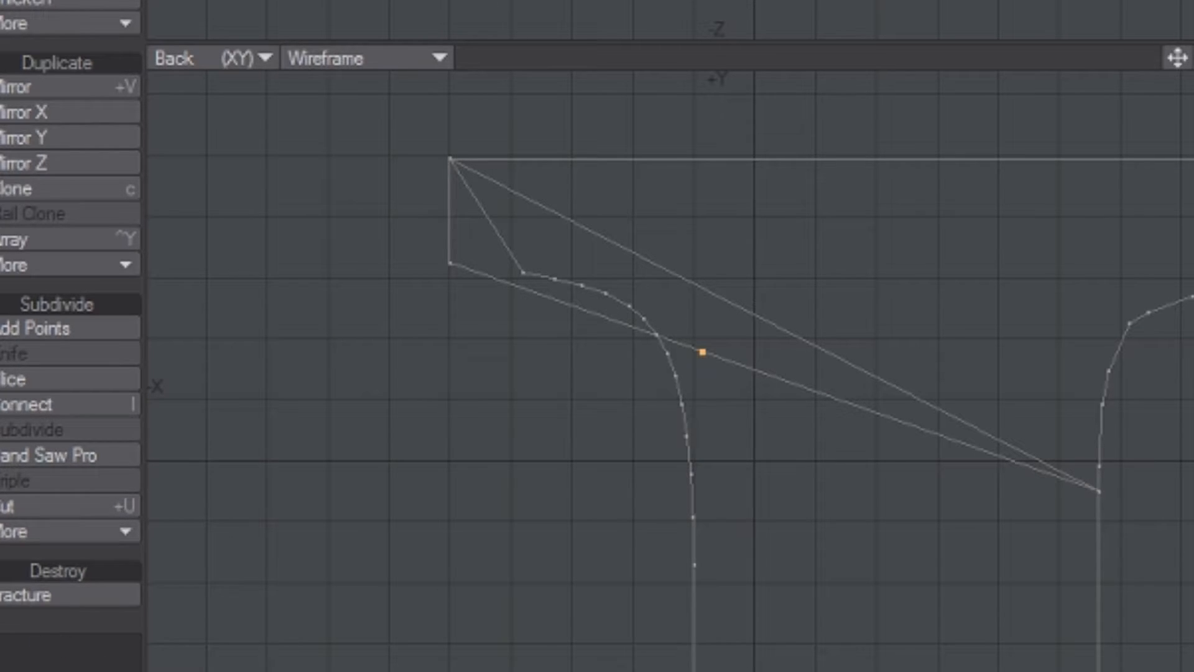
pyautogui.press('t')
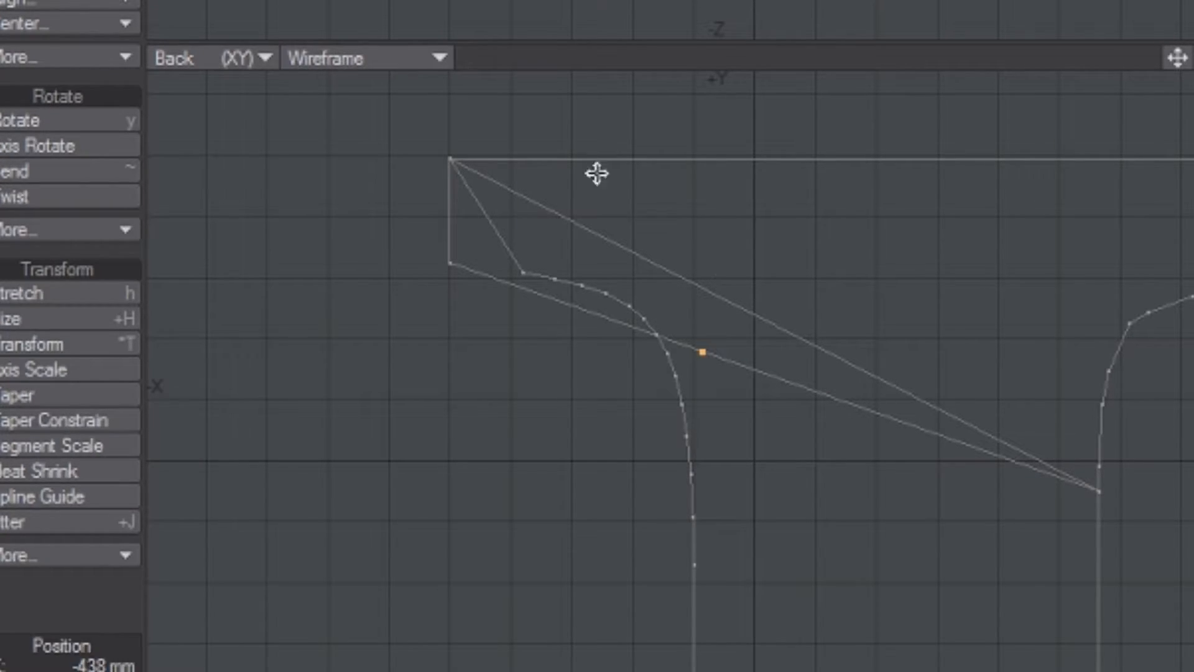
pyautogui.moveTo(701, 354); pyautogui.dragTo(550, 223)
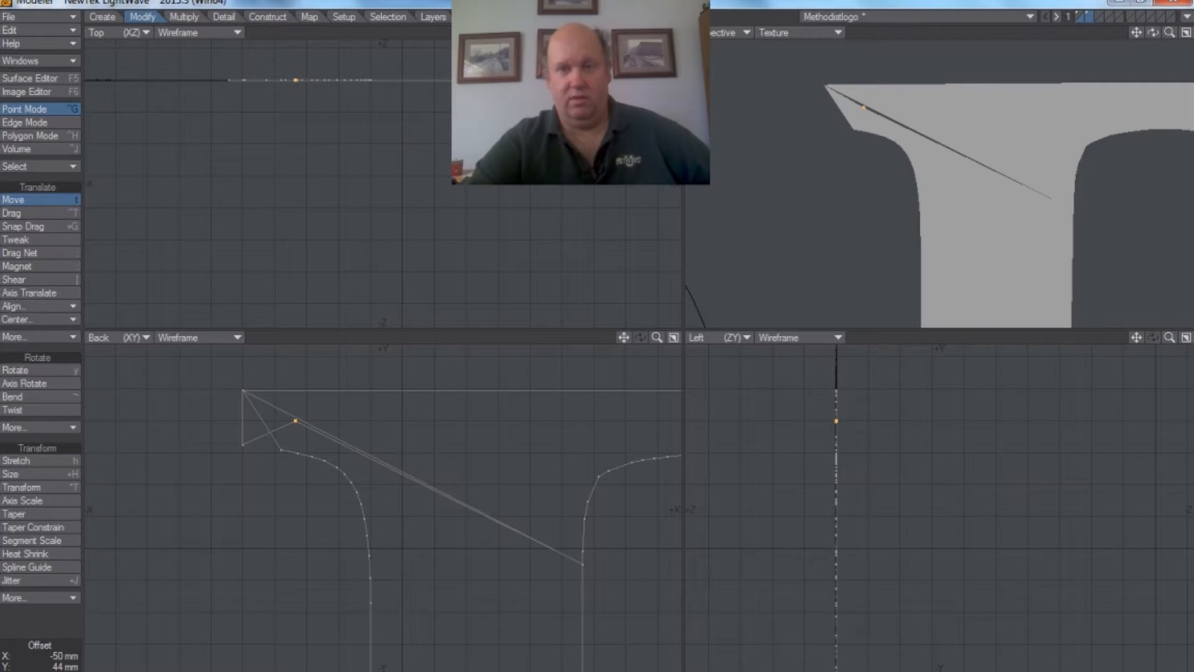
pyautogui.moveTo(296, 422); pyautogui.dragTo(296, 417)
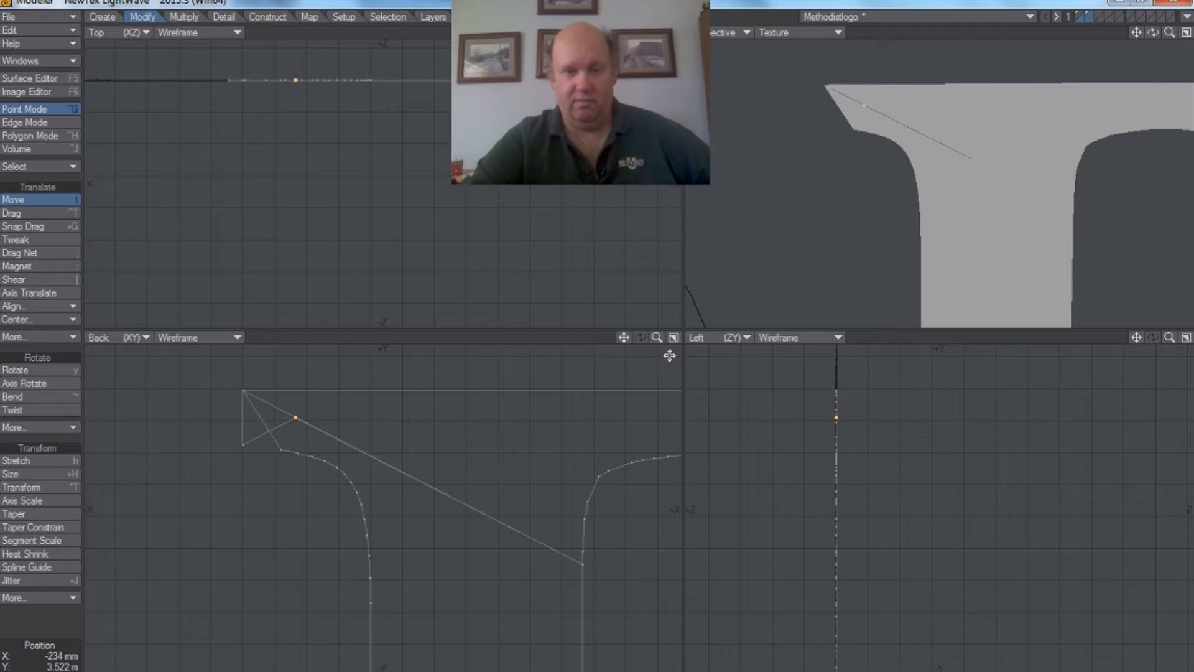
# Step: Fine-tune the added point's position so the two diagonal edges across the D's stem coincide
pyautogui.moveTo(657, 337); pyautogui.dragTo(698, 392)
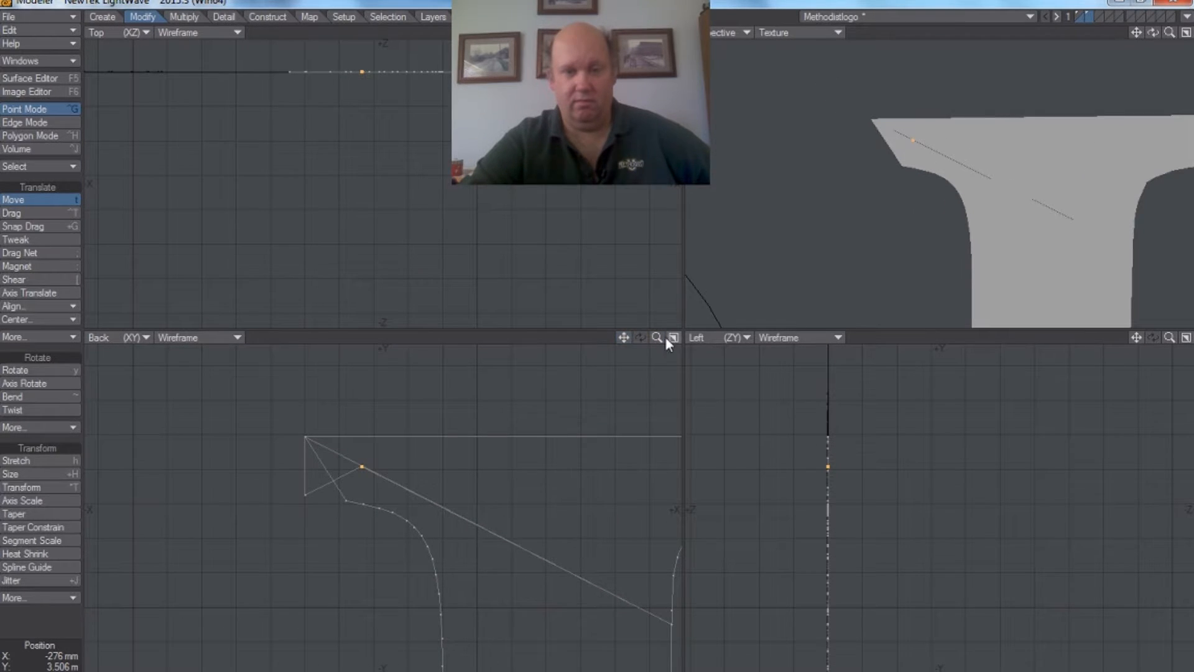
pyautogui.moveTo(657, 337); pyautogui.dragTo(723, 340)
pyautogui.moveTo(624, 338); pyautogui.dragTo(635, 469)
pyautogui.moveTo(657, 337); pyautogui.dragTo(698, 338)
pyautogui.moveTo(318, 410); pyautogui.dragTo(329, 413)
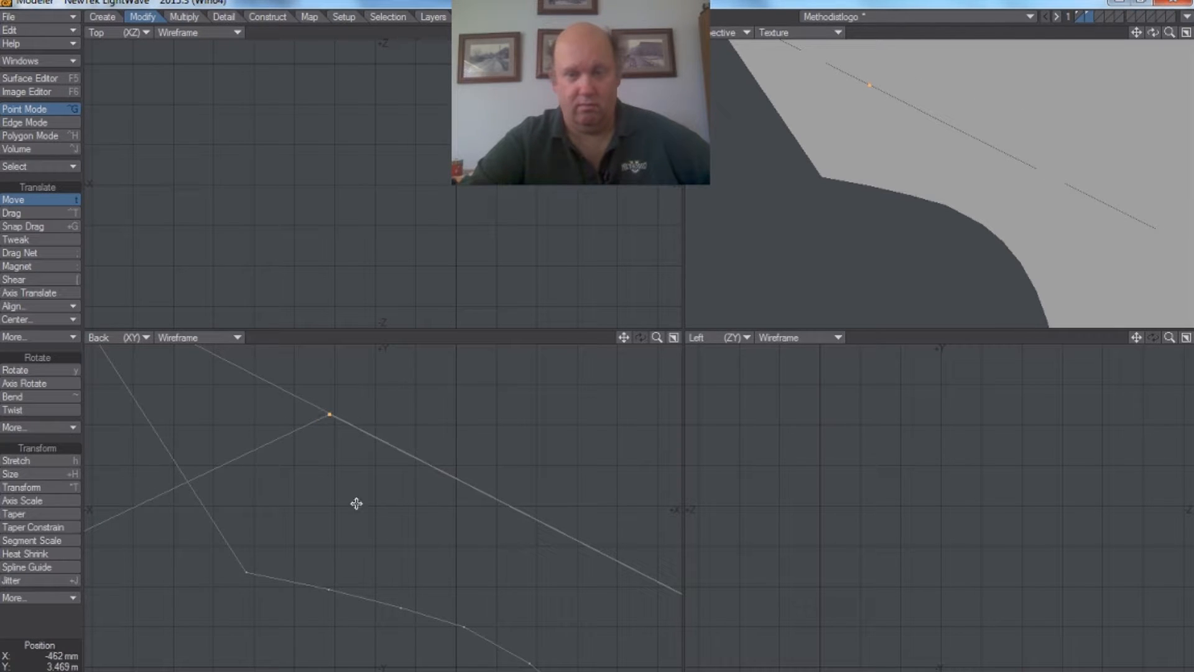
pyautogui.moveTo(657, 340); pyautogui.dragTo(573, 415)
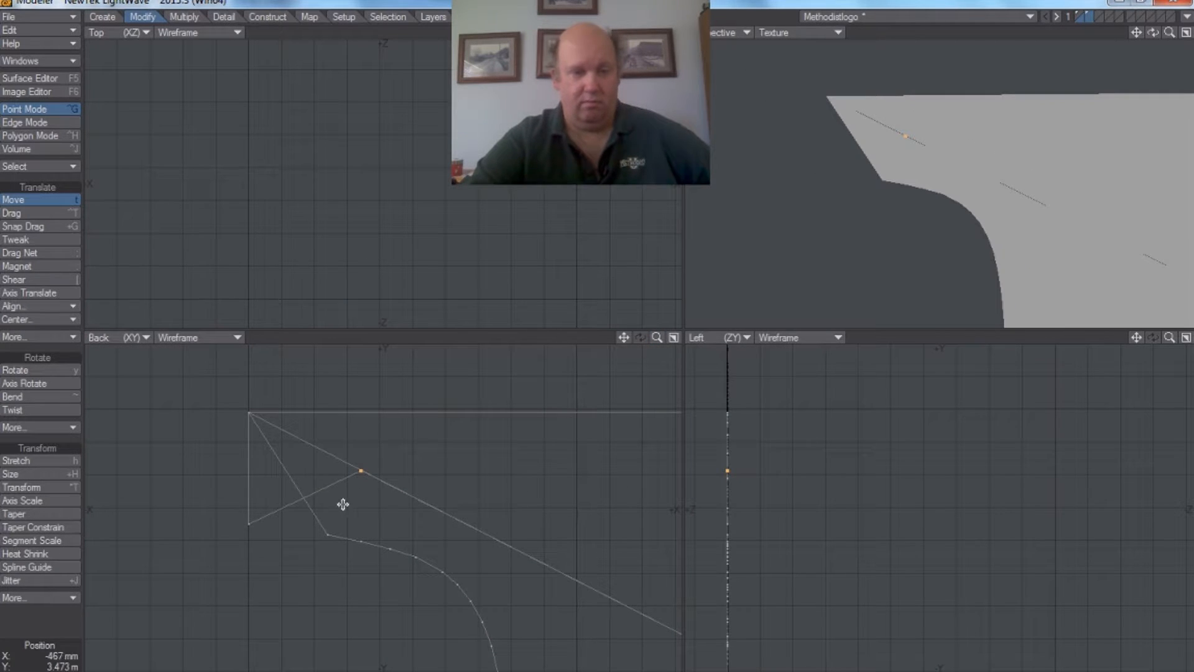
# Step: Weld the starting point of the D's serif curve to the lower-left serif corner point
pyautogui.click(14, 201)
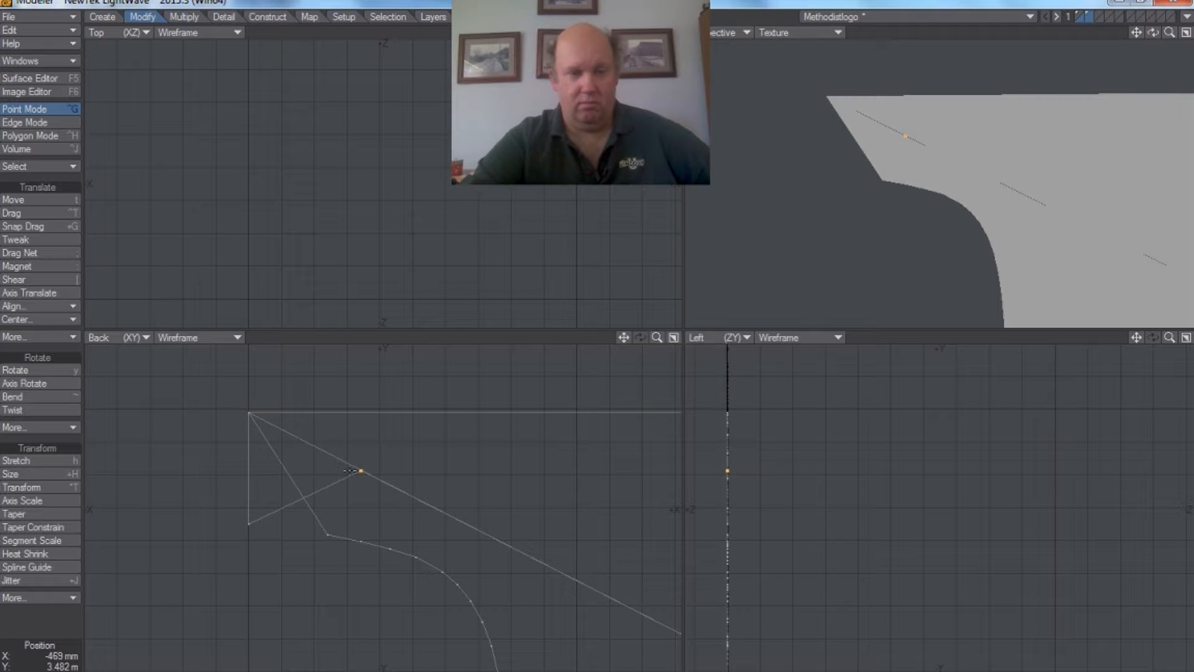
pyautogui.click(327, 536)
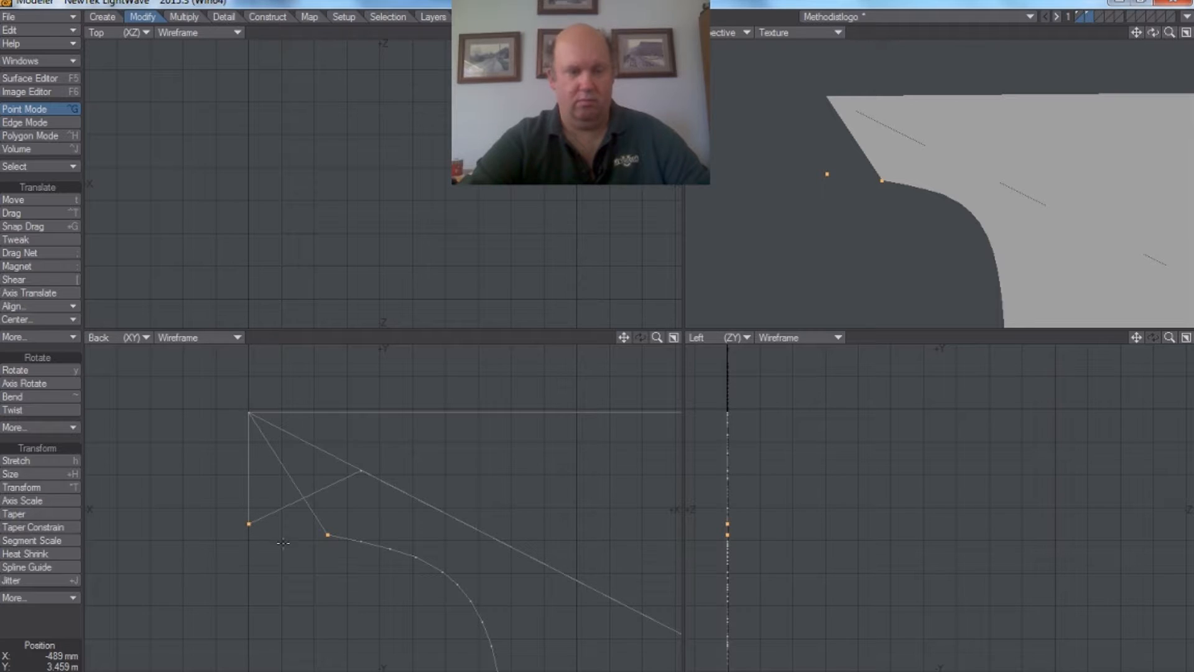
pyautogui.click(221, 17)
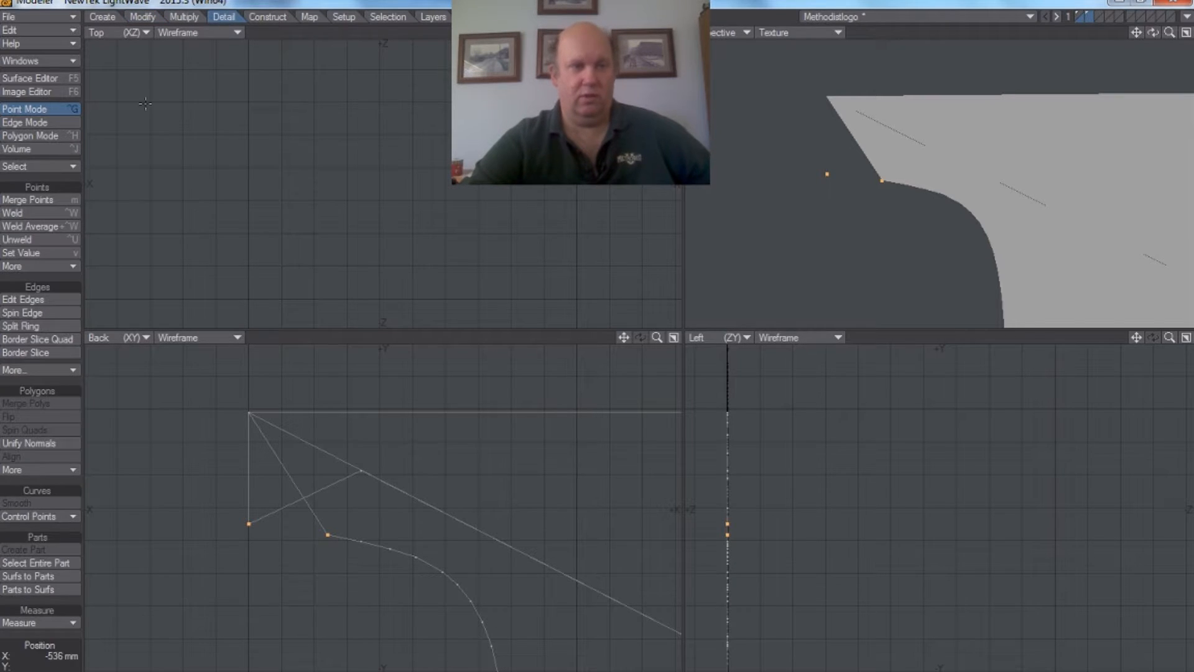
pyautogui.click(38, 215)
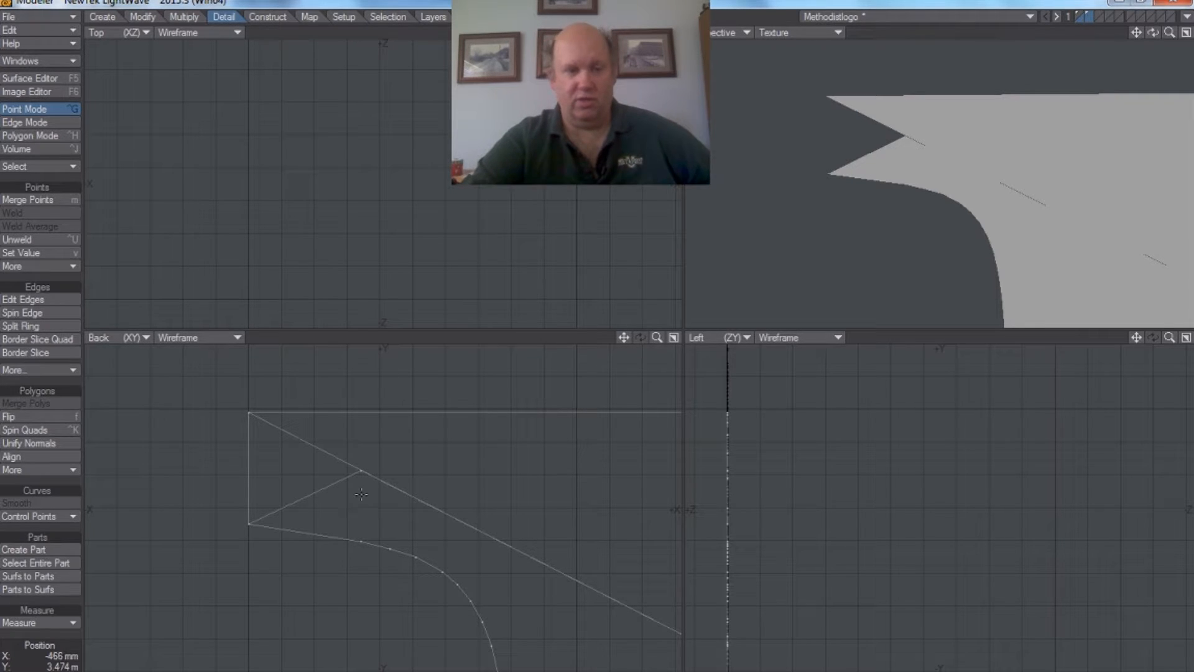
# Step: Move the added diagonal-edge point about 34 mm toward -X and 18 mm toward +Y, onto the D's upper-left serif corner, and deselect it
pyautogui.click(360, 471)
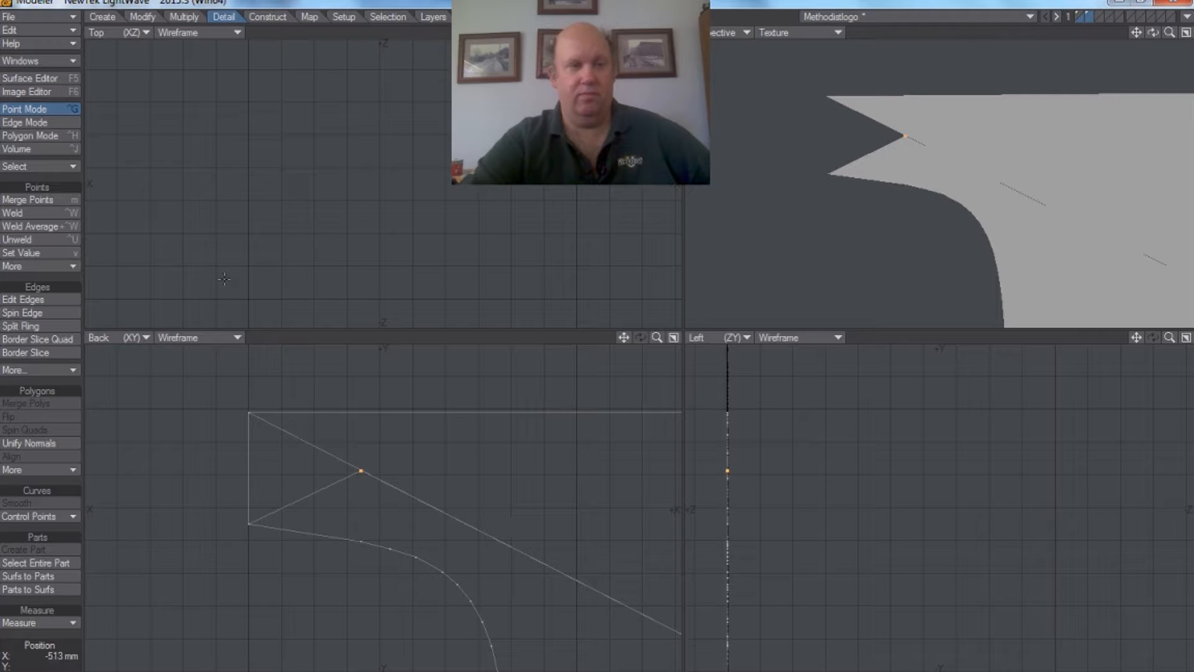
pyautogui.click(155, 22)
pyautogui.click(41, 201)
pyautogui.moveTo(361, 471); pyautogui.dragTo(250, 412)
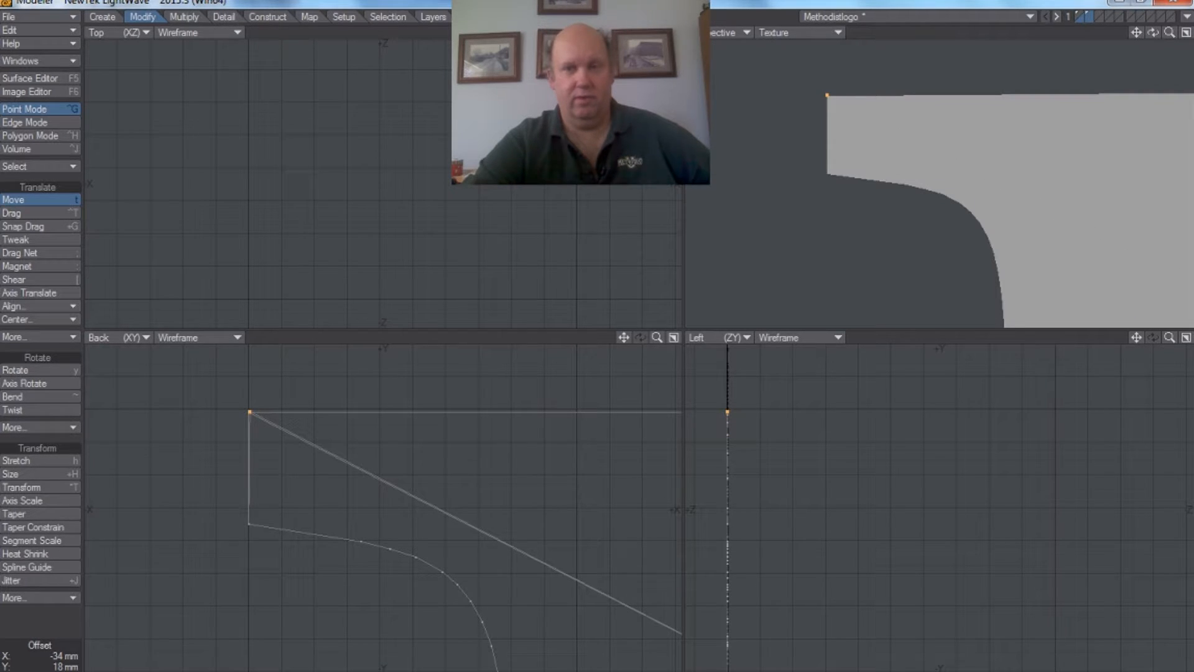
pyautogui.moveTo(658, 339); pyautogui.dragTo(573, 341)
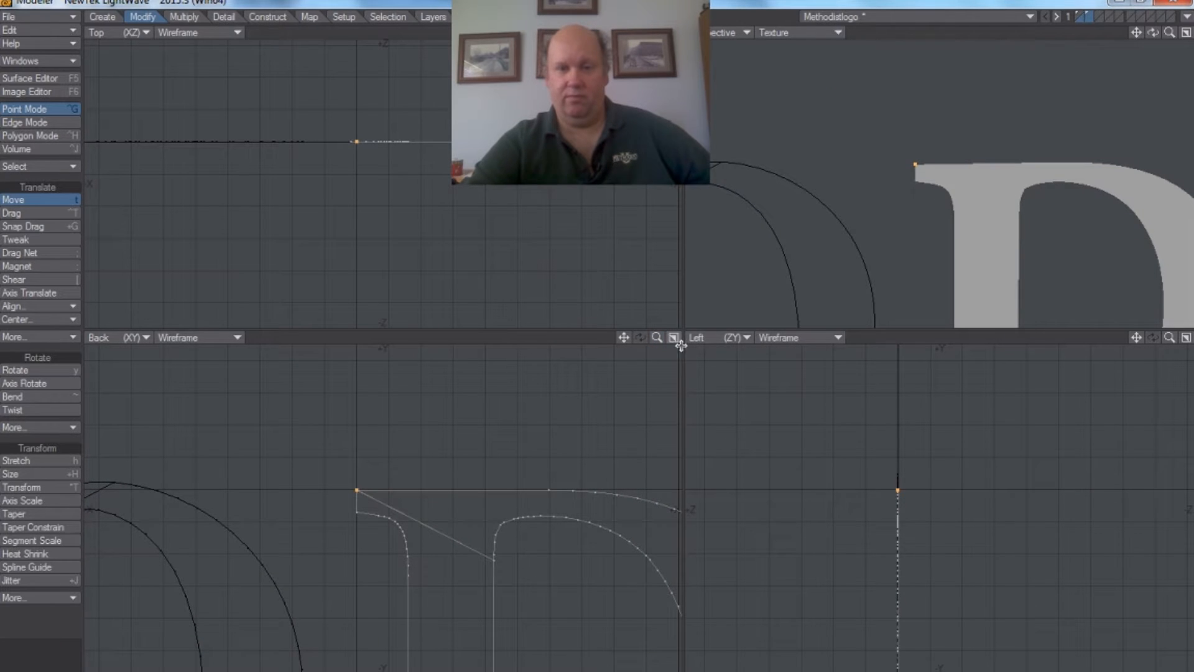
pyautogui.moveTo(657, 337); pyautogui.dragTo(547, 233)
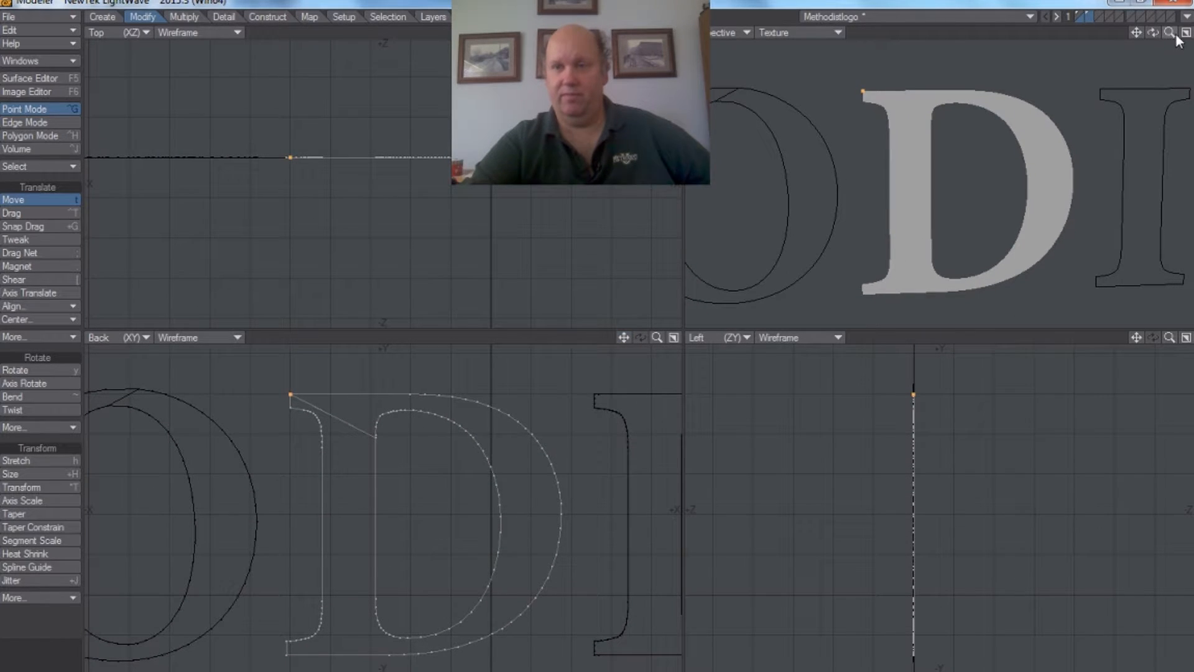
pyautogui.moveTo(1170, 32); pyautogui.dragTo(1168, 41)
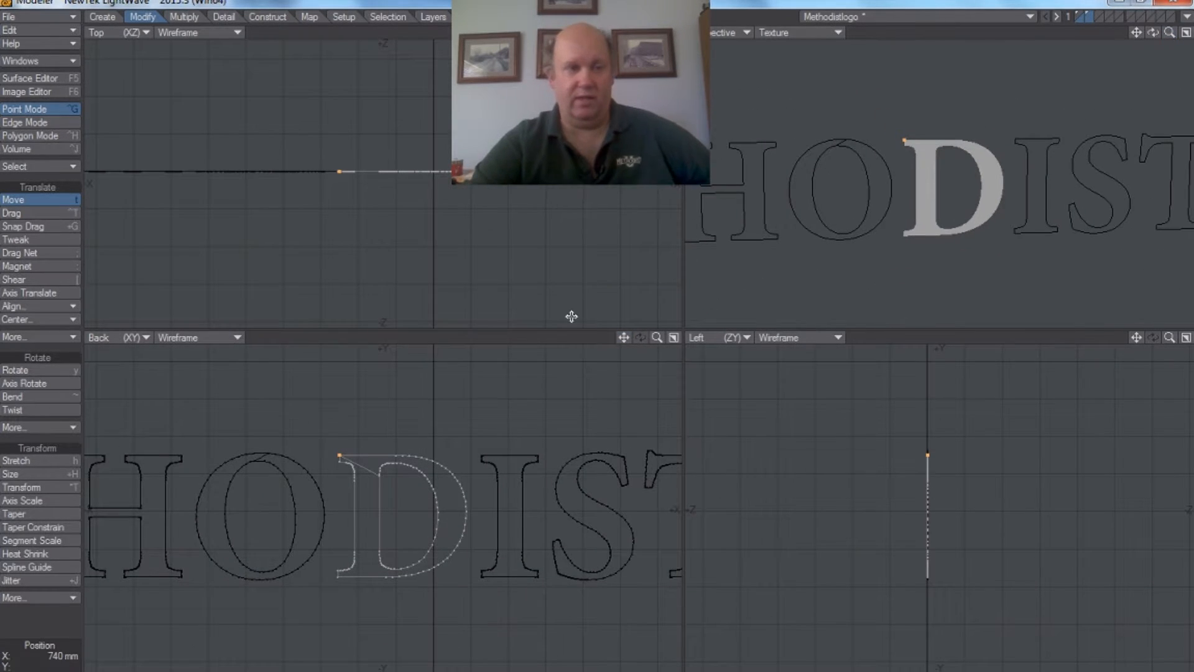
pyautogui.press('space')
pyautogui.click(340, 455)
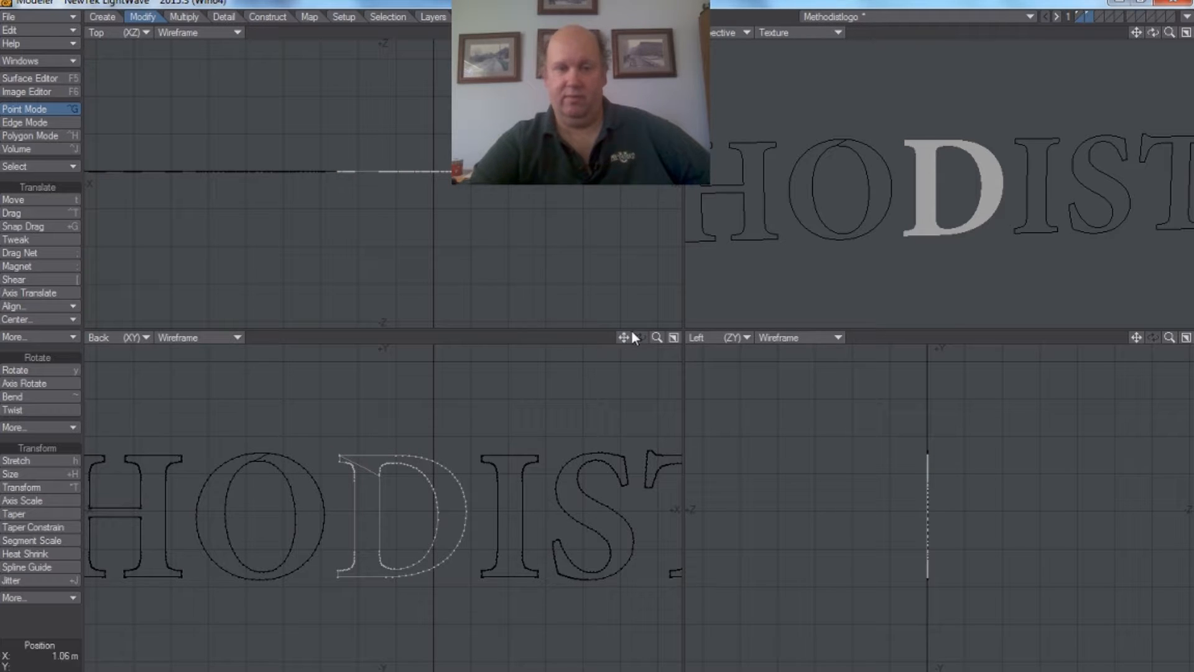
# Step: Select the repaired D as a polygon and paste it into the first layer with the other letters
pyautogui.click(21, 136)
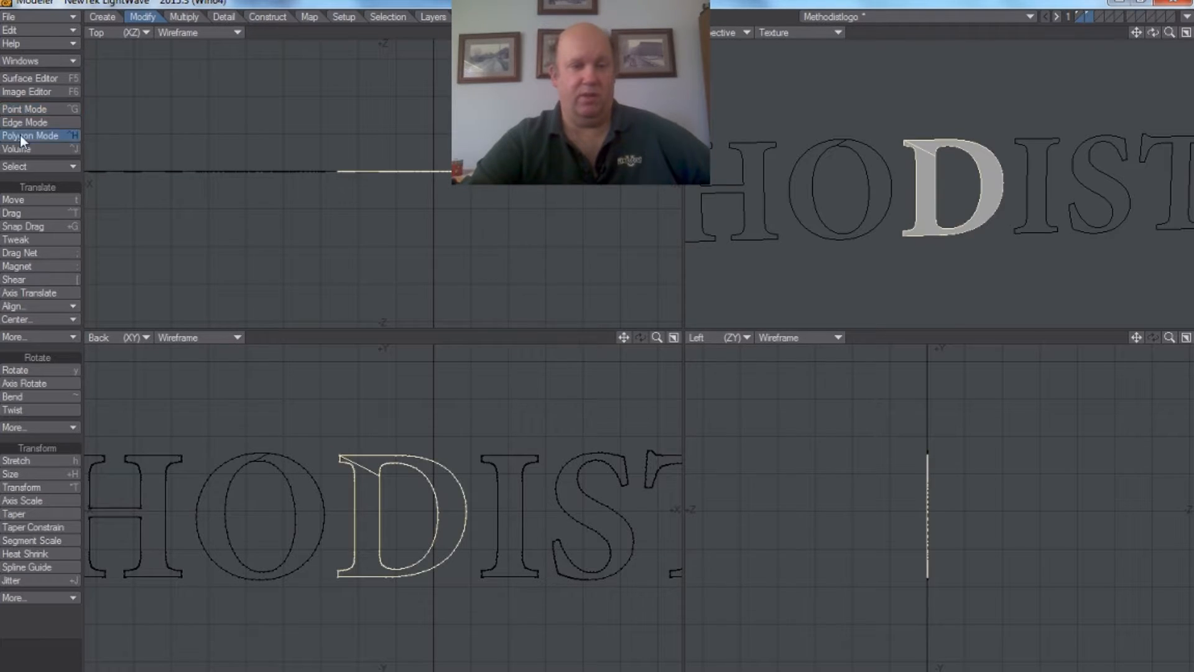
pyautogui.click(56, 39)
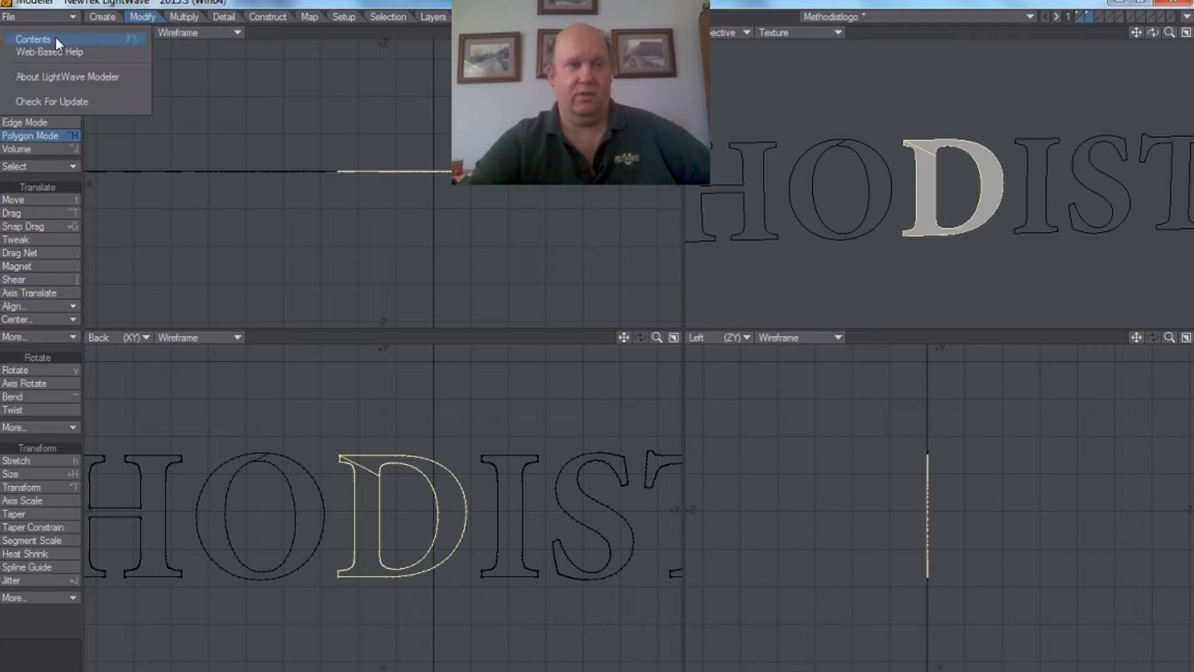
pyautogui.click(70, 29)
pyautogui.click(66, 31)
pyautogui.click(1079, 15)
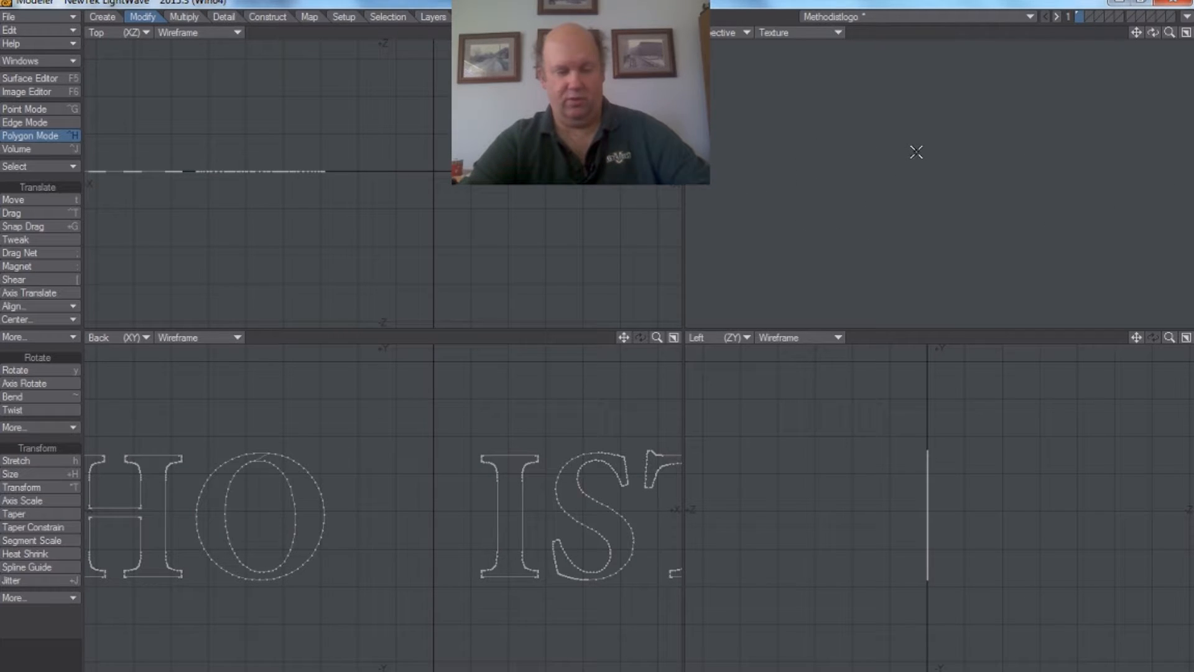
pyautogui.hotkey('ctrl', 'v')
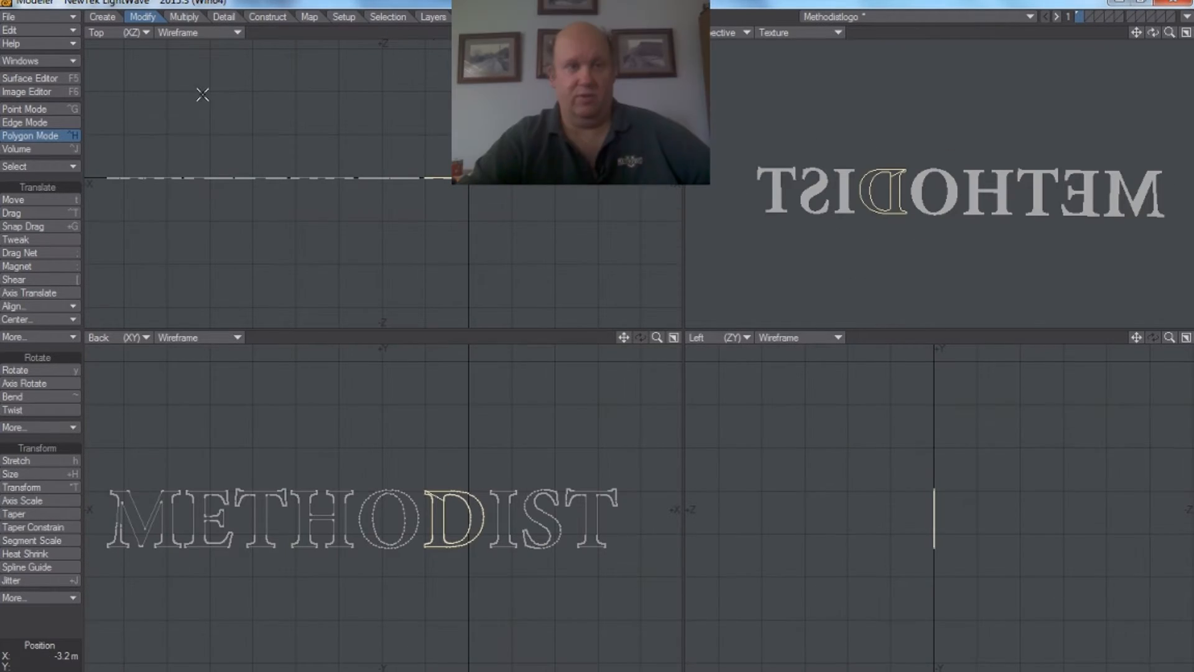
# Step: Flip the selected D on the Y axis with Flip It!
pyautogui.click(71, 330)
pyautogui.click(72, 342)
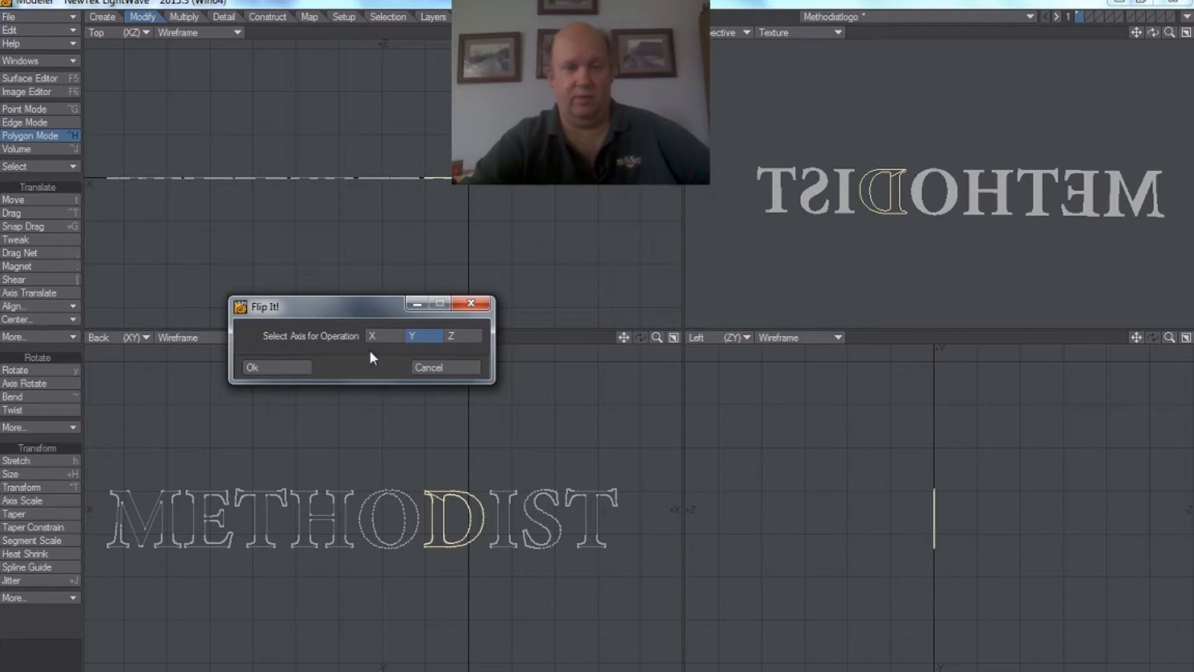
pyautogui.click(268, 367)
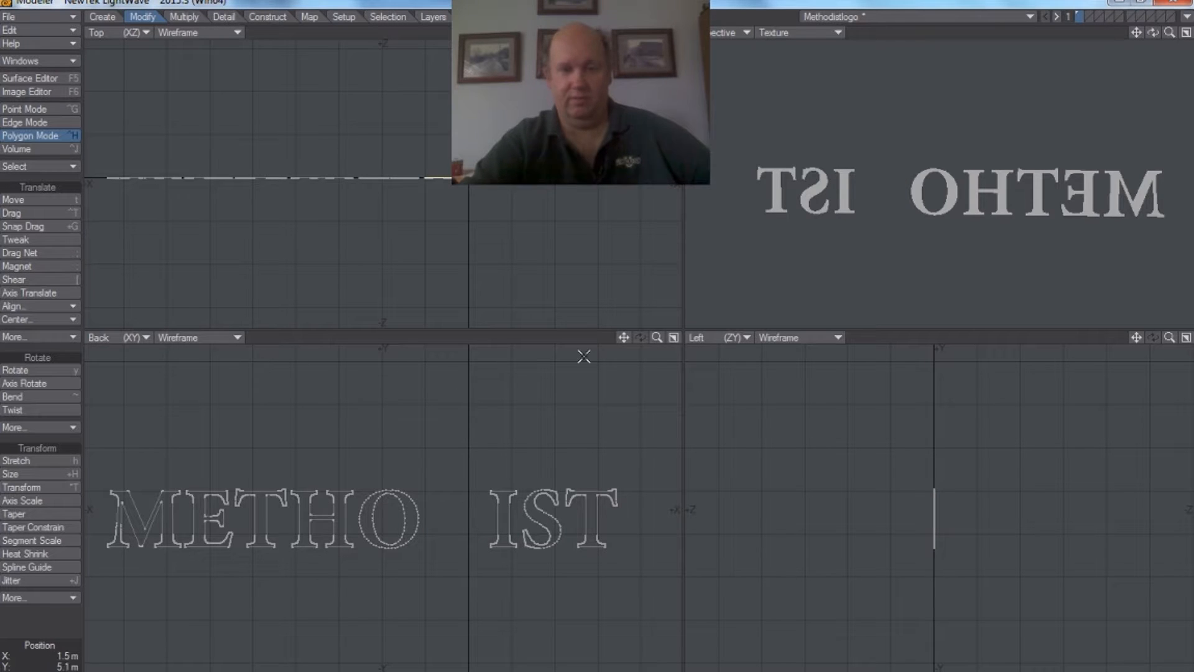
# Step: Rotate the flipped D half a turn in the Back view and half a turn in the Top view to return it between O and I
pyautogui.moveTo(657, 338)
pyautogui.mouseDown()
pyautogui.moveTo(662, 383)
pyautogui.moveTo(657, 338)
pyautogui.moveTo(682, 338)
pyautogui.moveTo(662, 337)
pyautogui.mouseUp()
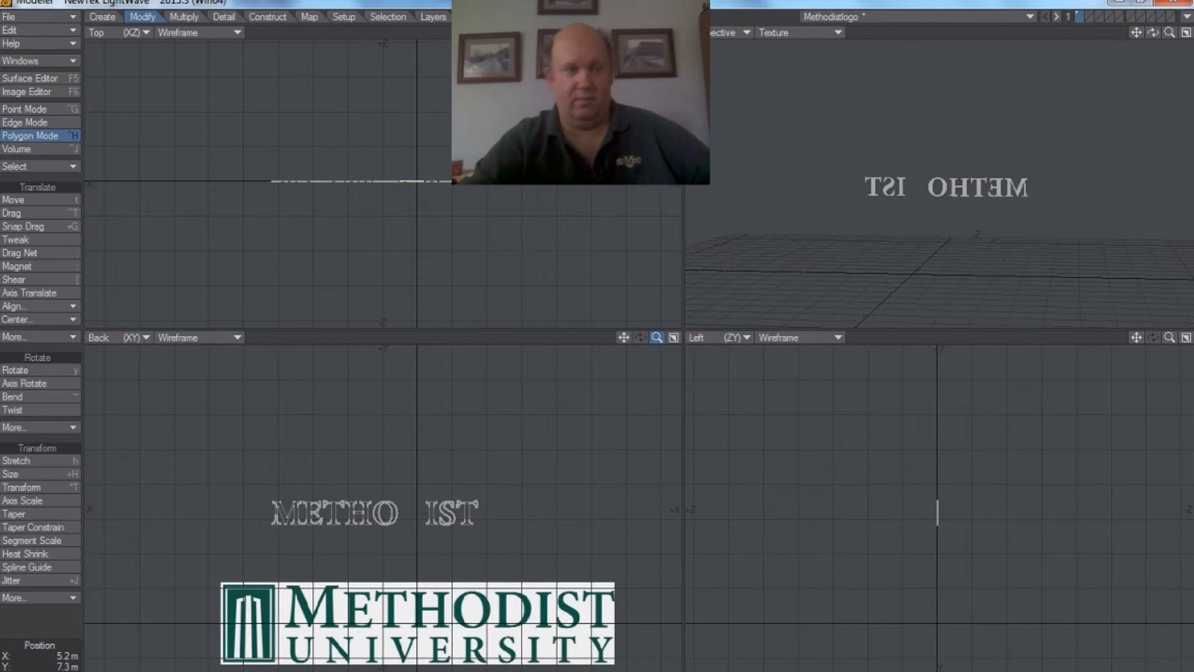
pyautogui.click(17, 370)
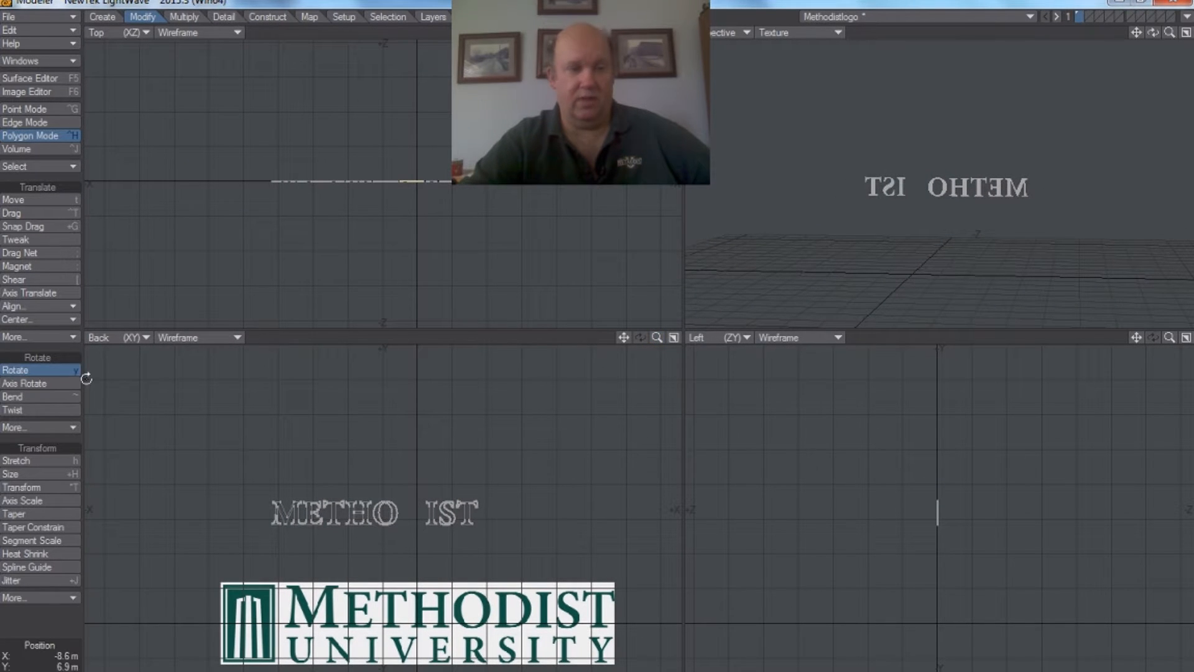
pyautogui.moveTo(349, 531); pyautogui.dragTo(414, 510)
pyautogui.moveTo(130, 301); pyautogui.dragTo(122, 301)
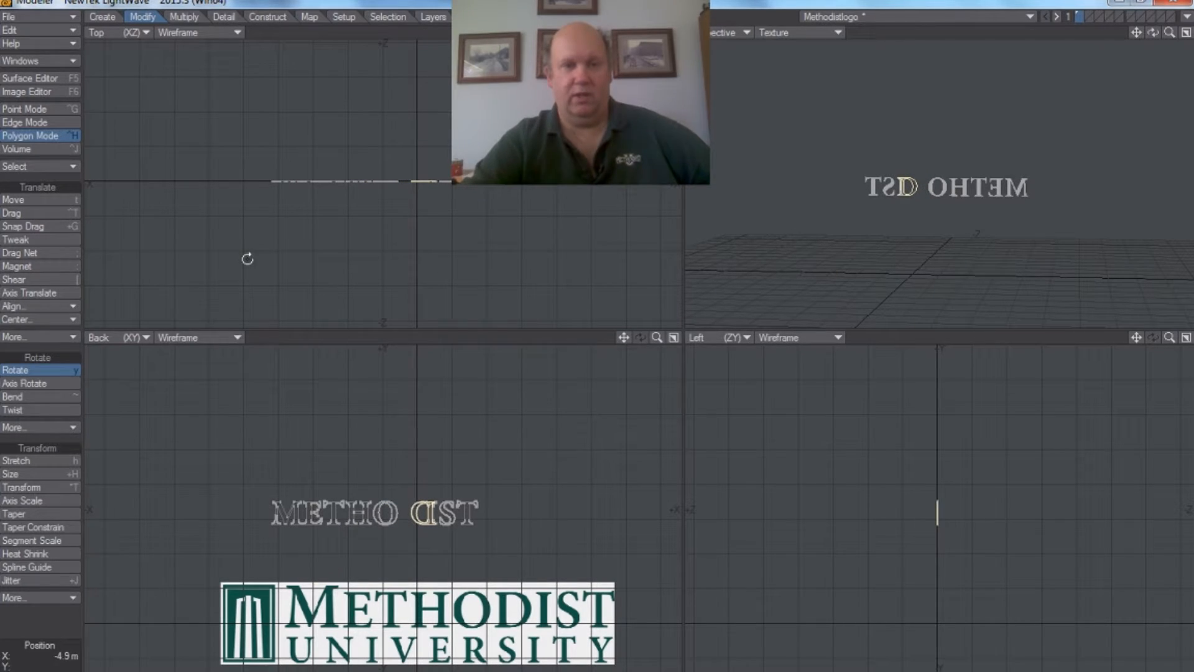
pyautogui.moveTo(309, 301); pyautogui.dragTo(84, 302)
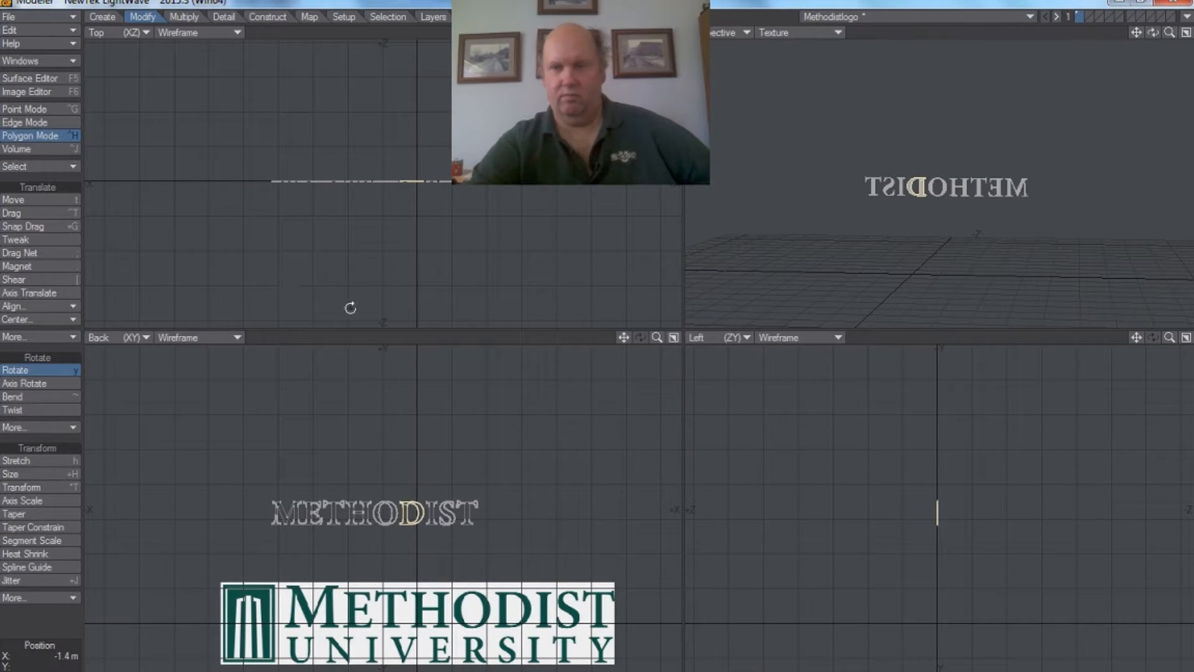
# Step: Save the object and switch to Layout to check the METHODIST letters there
pyautogui.moveTo(1153, 32); pyautogui.dragTo(1139, 40)
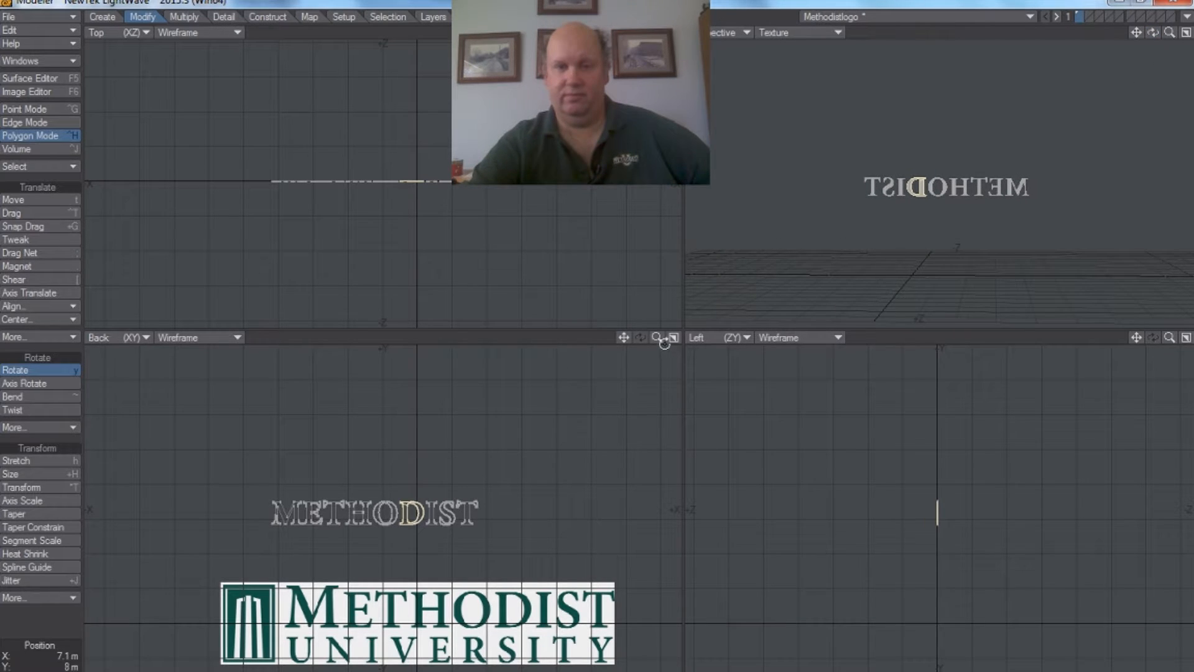
pyautogui.moveTo(657, 337); pyautogui.dragTo(661, 338)
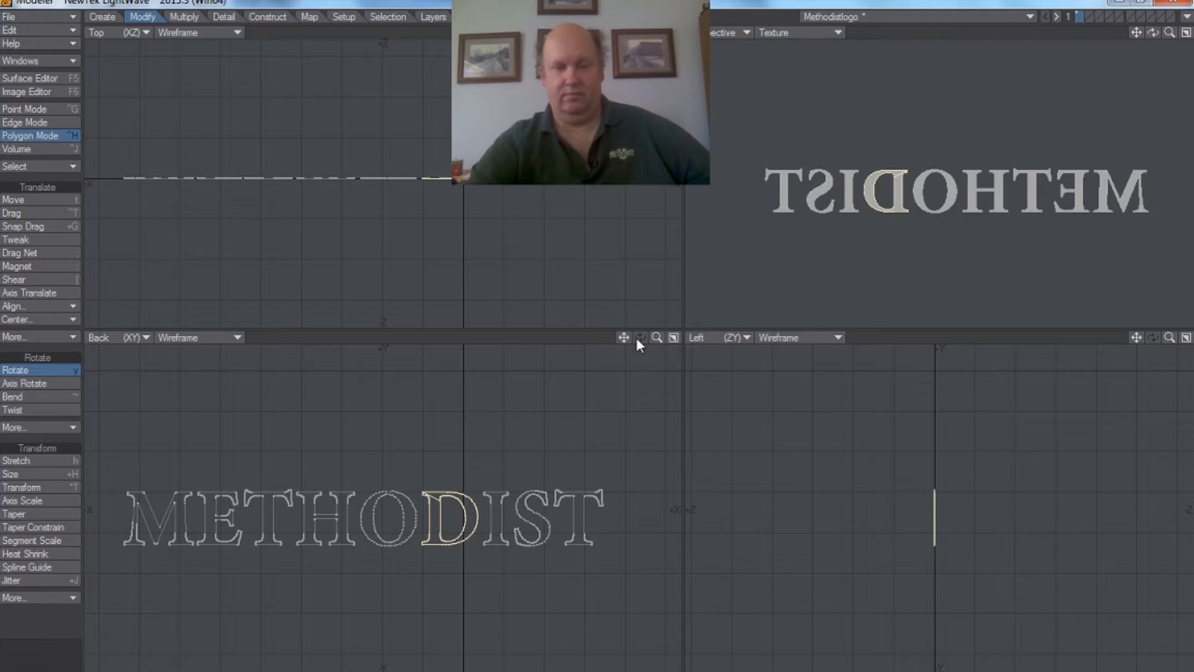
pyautogui.click(28, 16)
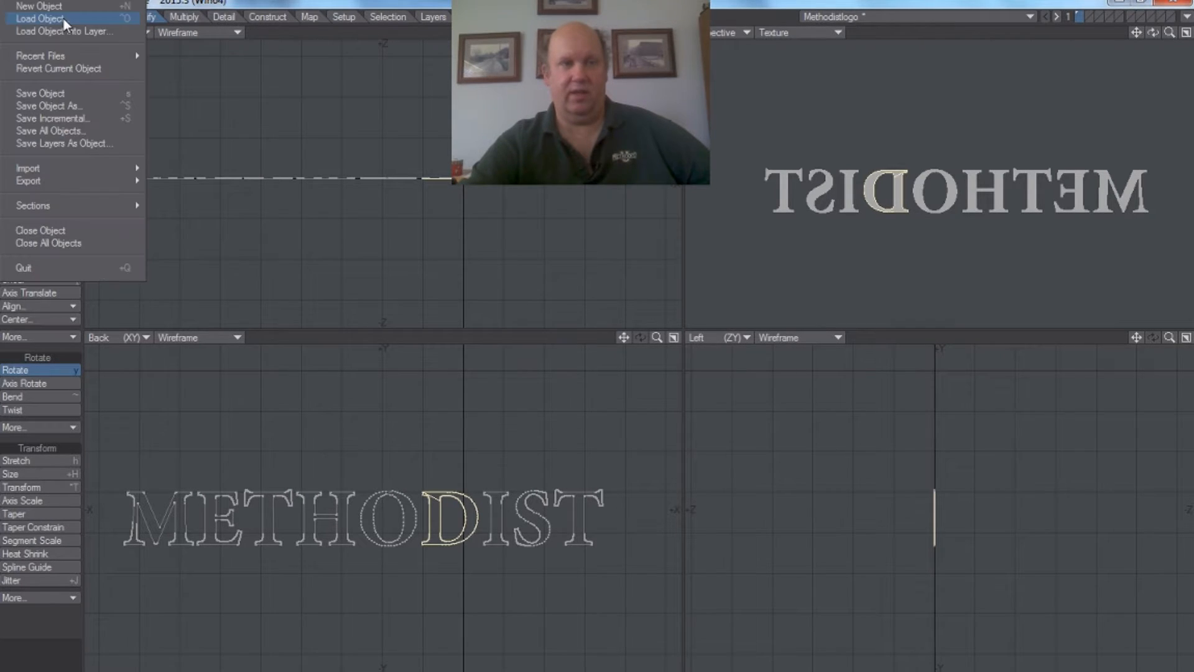
pyautogui.click(62, 95)
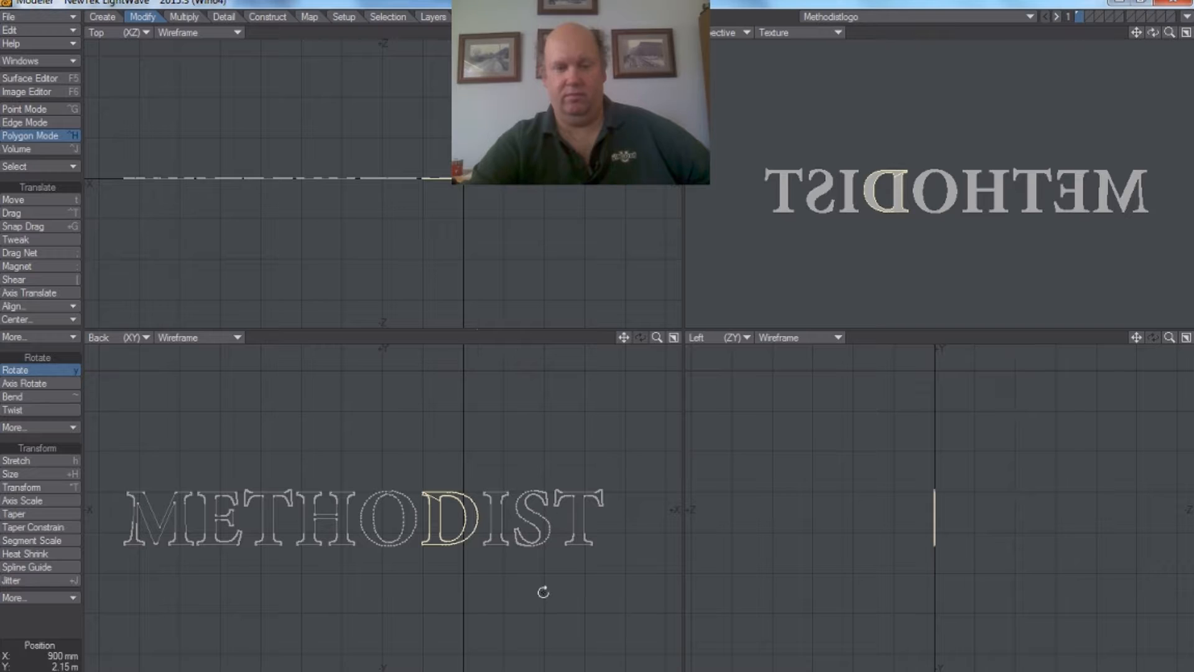
pyautogui.press('F12')
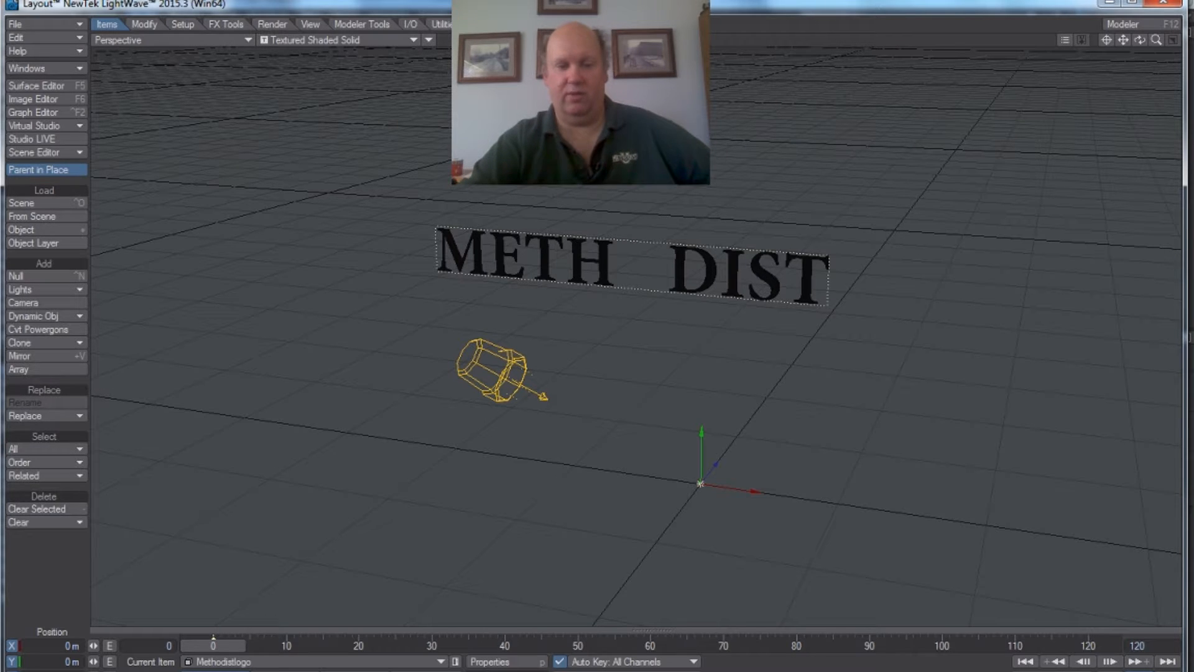
# Step: Return to Modeler and flip the O on the Y axis with Flip It!
pyautogui.press('F12')
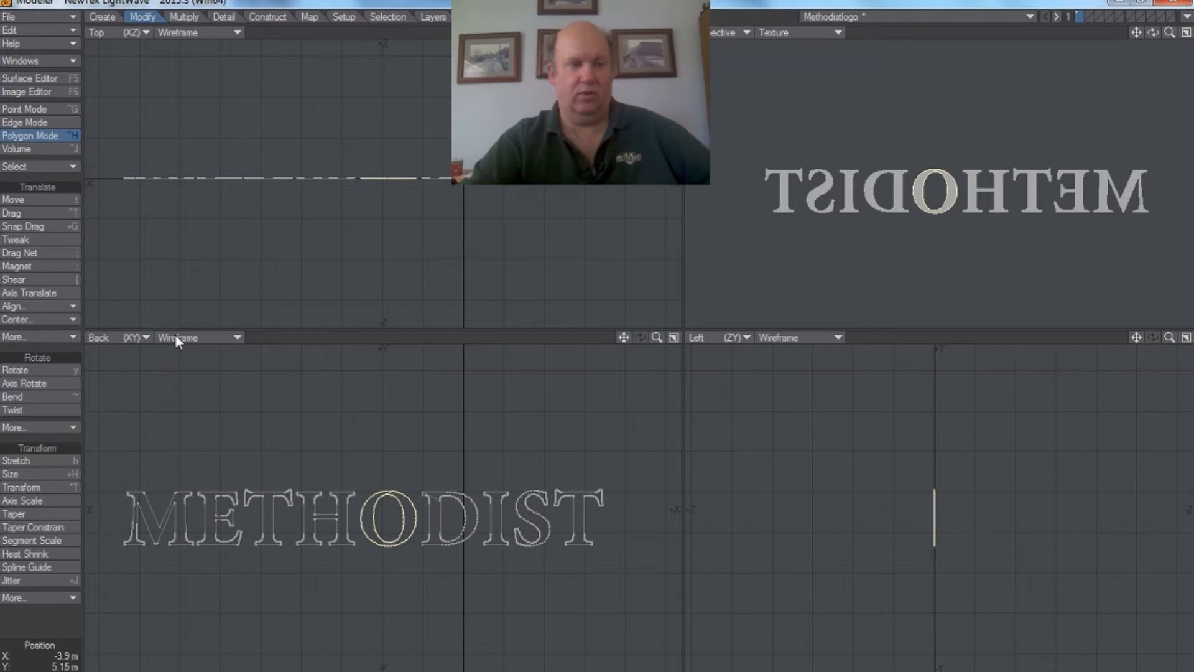
pyautogui.click(72, 340)
pyautogui.click(71, 335)
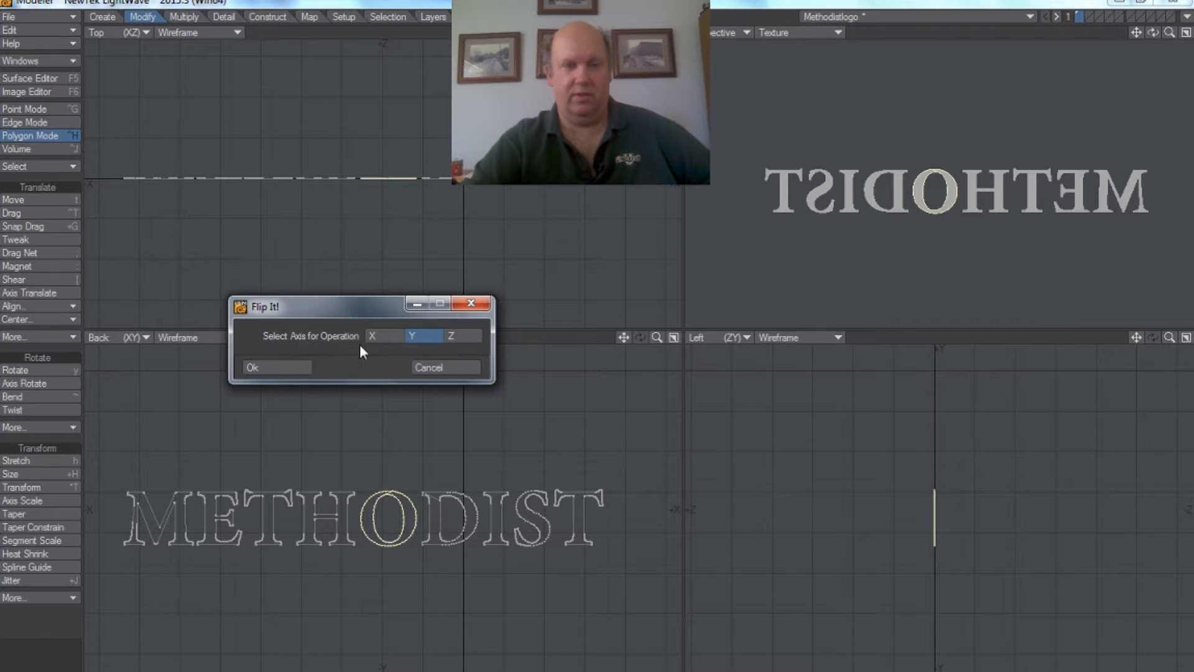
pyautogui.click(295, 365)
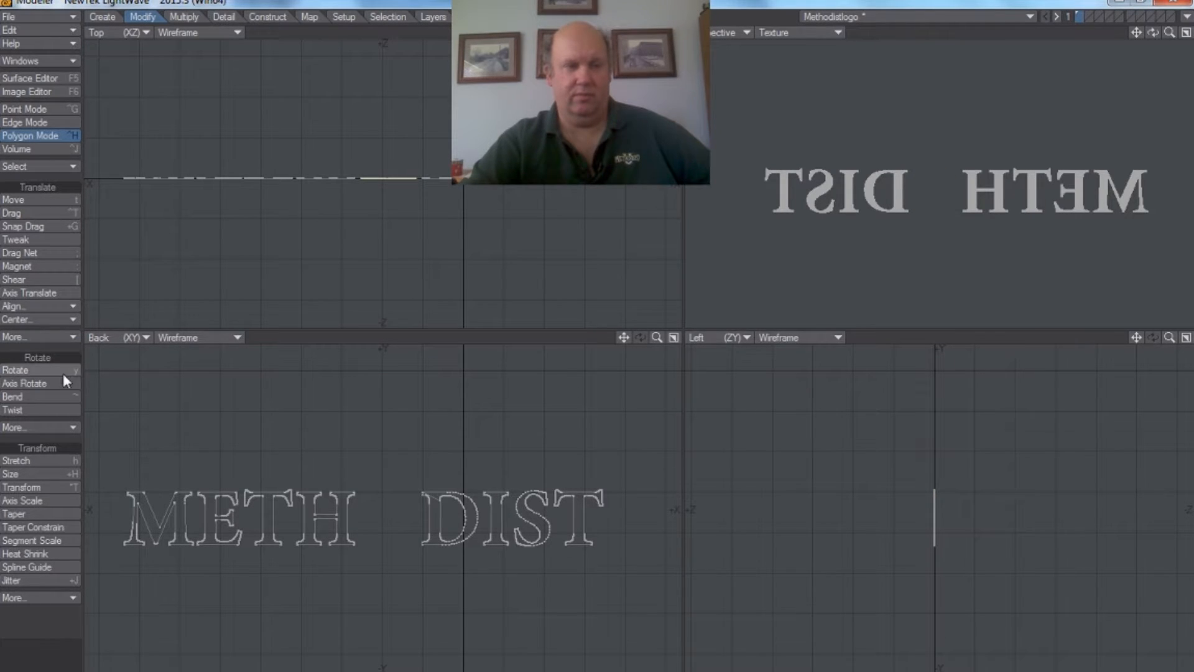
# Step: Rotate the flipped O half a turn in the Back view and half a turn in the Top view to return it between H and D
pyautogui.moveTo(325, 428); pyautogui.dragTo(380, 429)
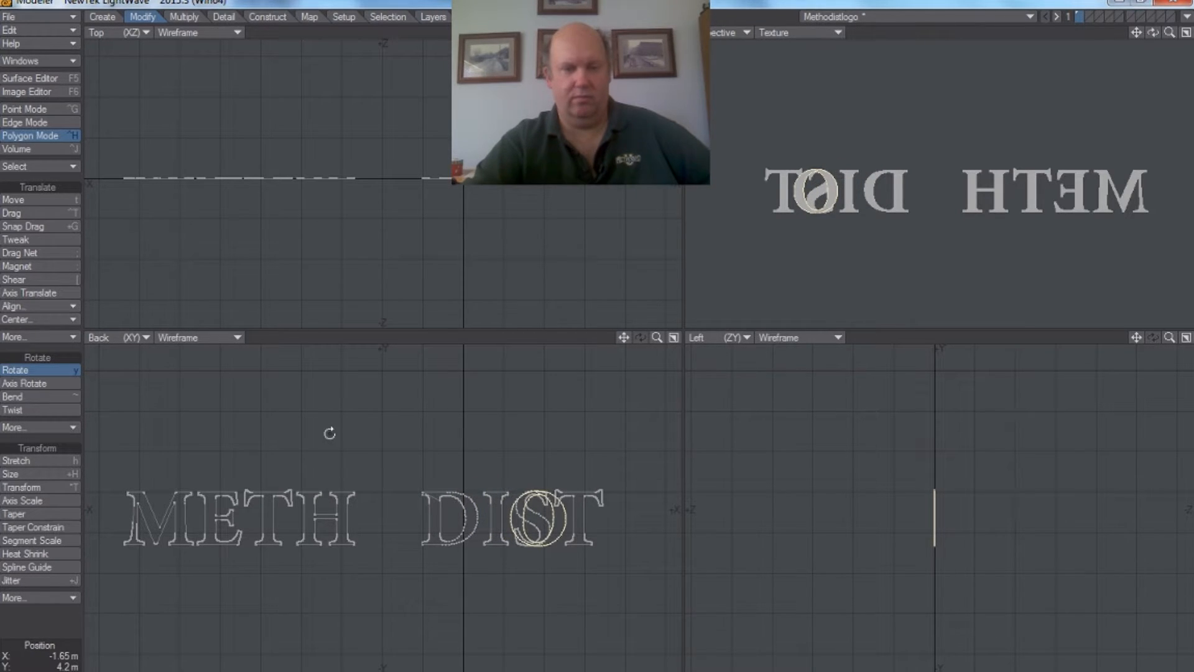
pyautogui.moveTo(299, 165); pyautogui.dragTo(159, 165)
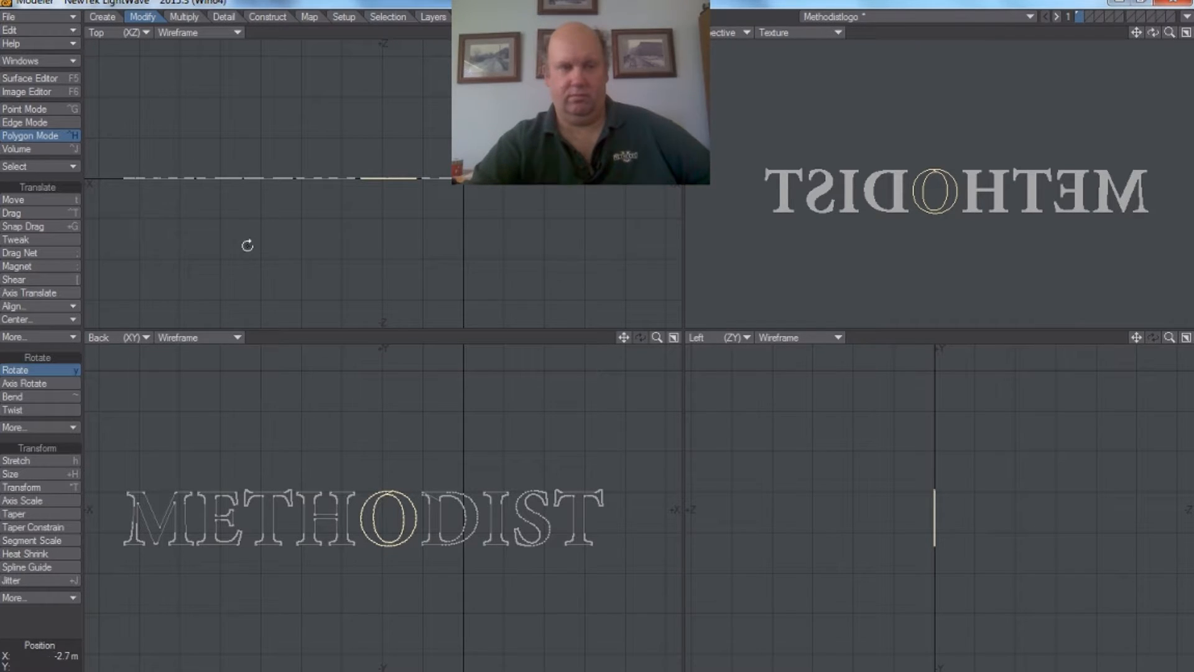
pyautogui.click(43, 372)
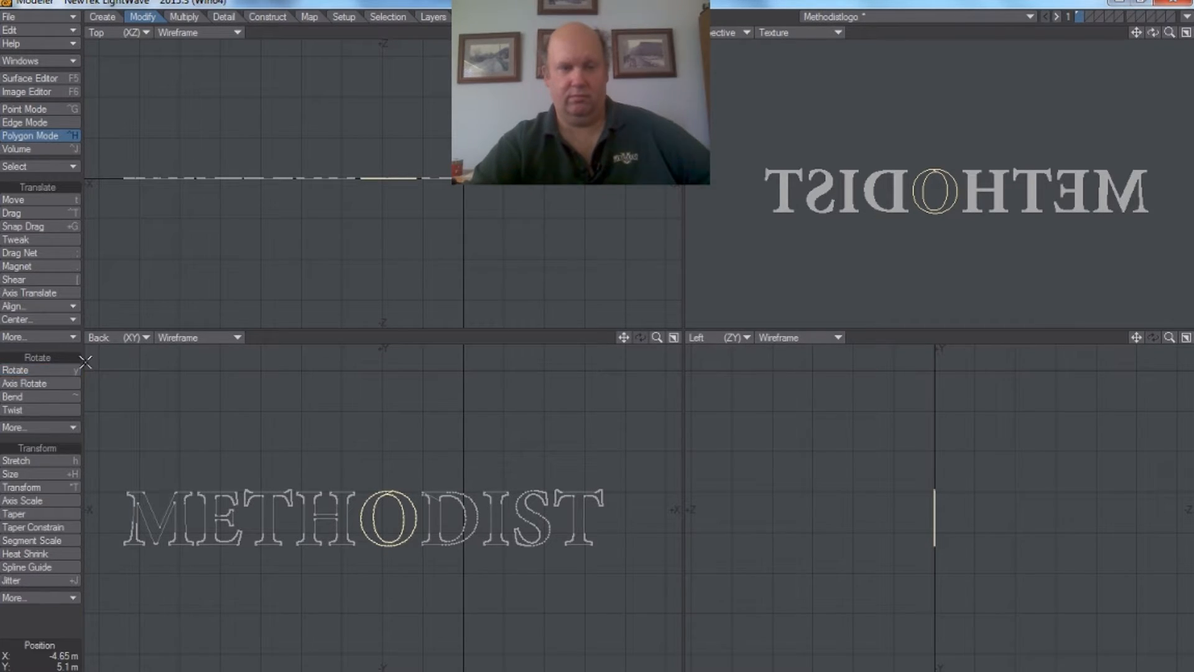
# Step: Save the object with the reoriented O
pyautogui.click(40, 18)
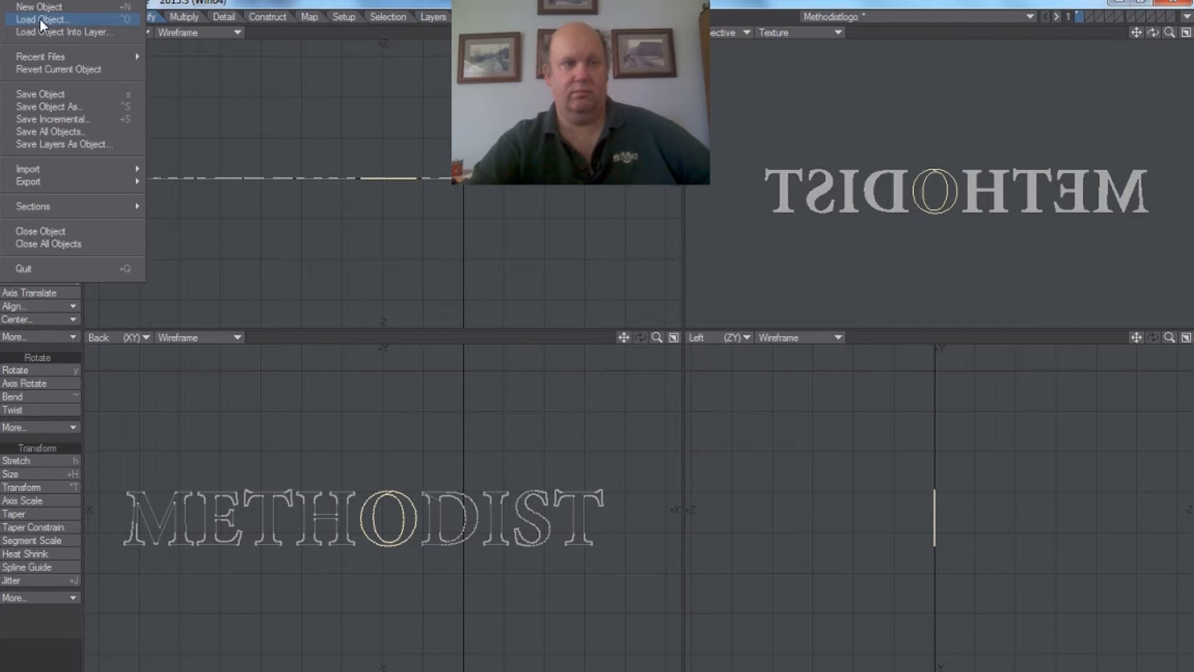
pyautogui.click(51, 91)
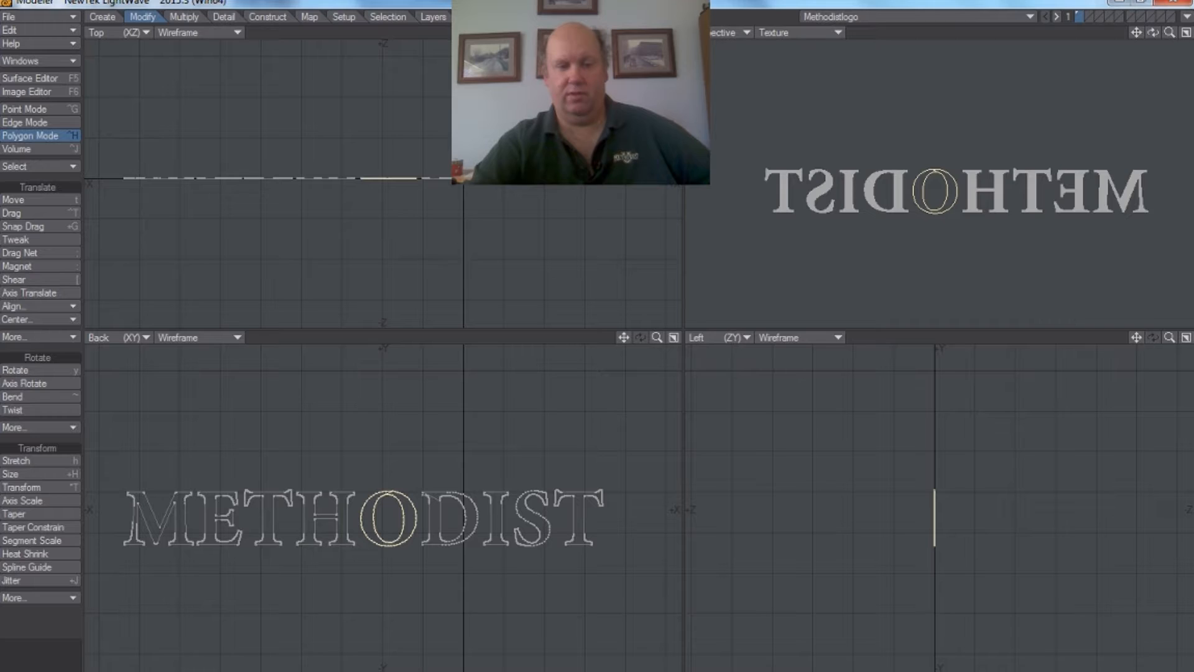
pyautogui.click(510, 671)
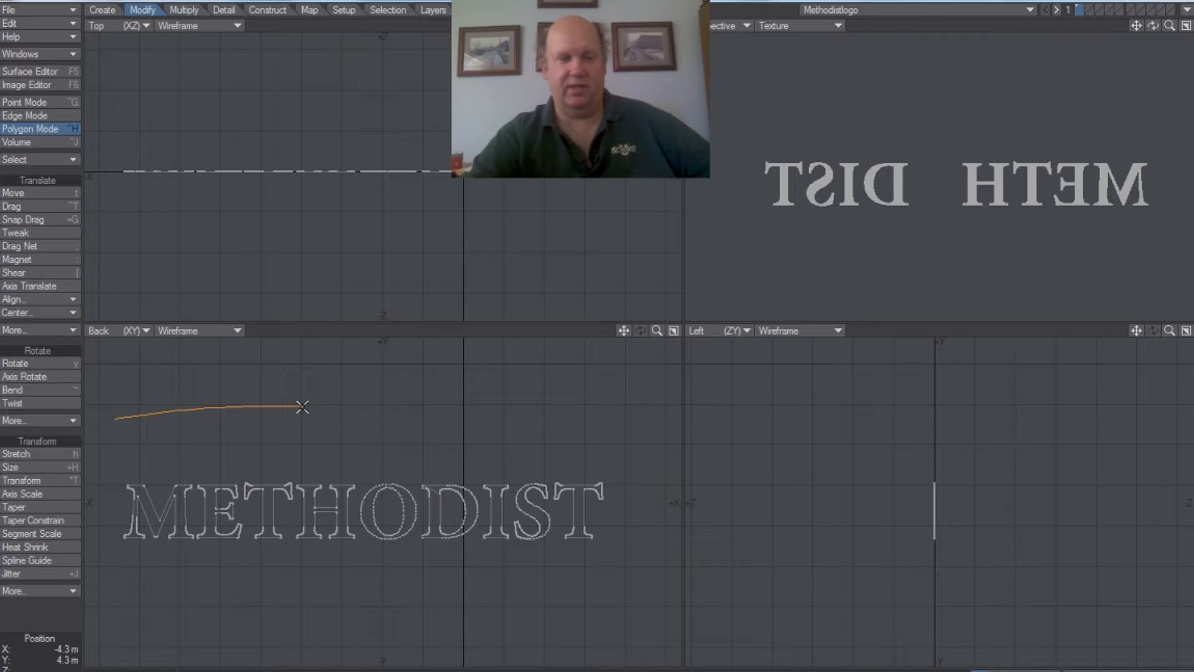
# Step: Lasso the M, E, T and H polygons in the Back view, apply Set Subpatch to them and deselect the four letters
pyautogui.moveTo(332, 571); pyautogui.dragTo(169, 581)
pyautogui.moveTo(111, 429); pyautogui.dragTo(112, 428, button='right')
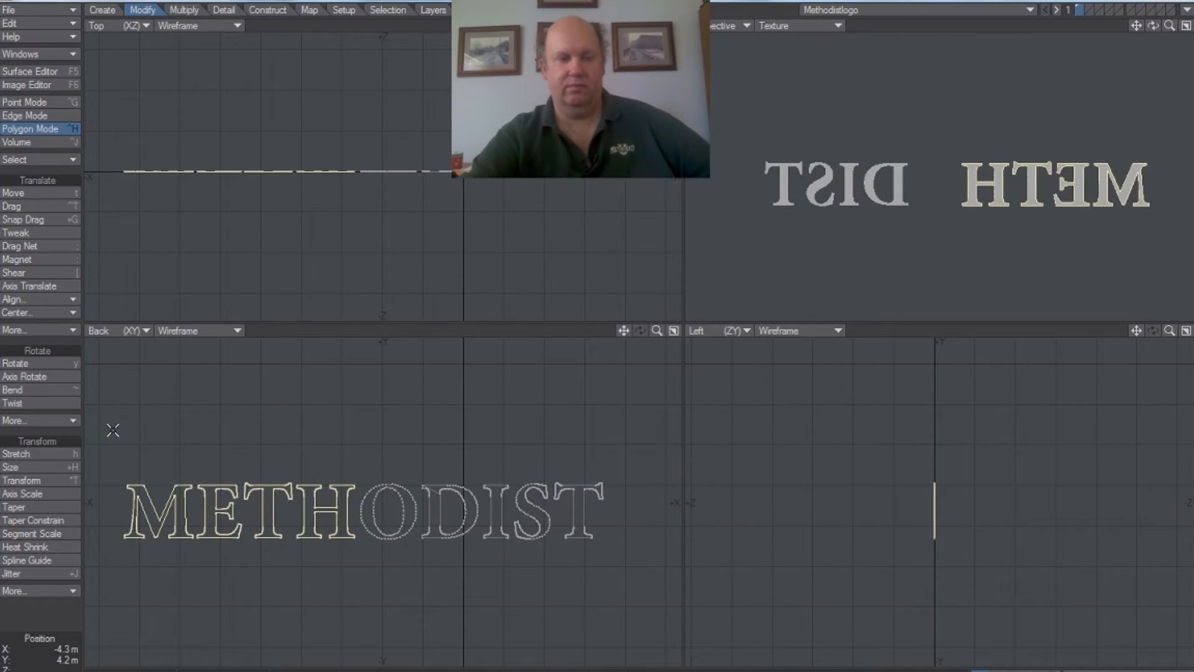
pyautogui.click(224, 10)
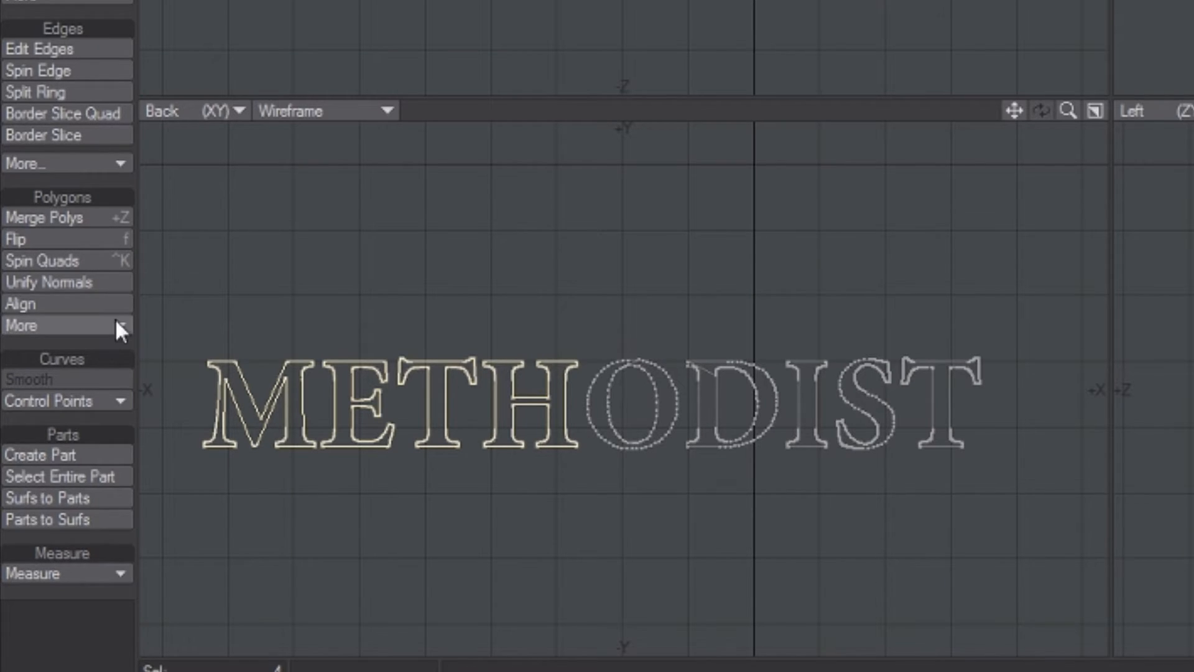
pyautogui.click(118, 326)
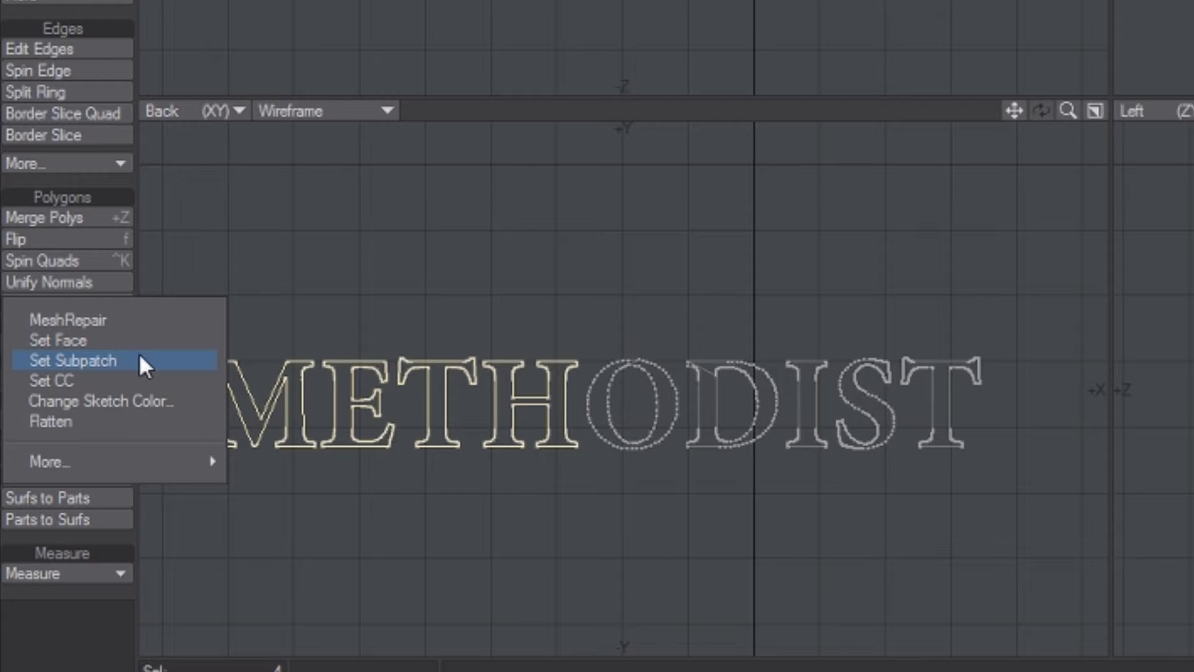
pyautogui.click(140, 353)
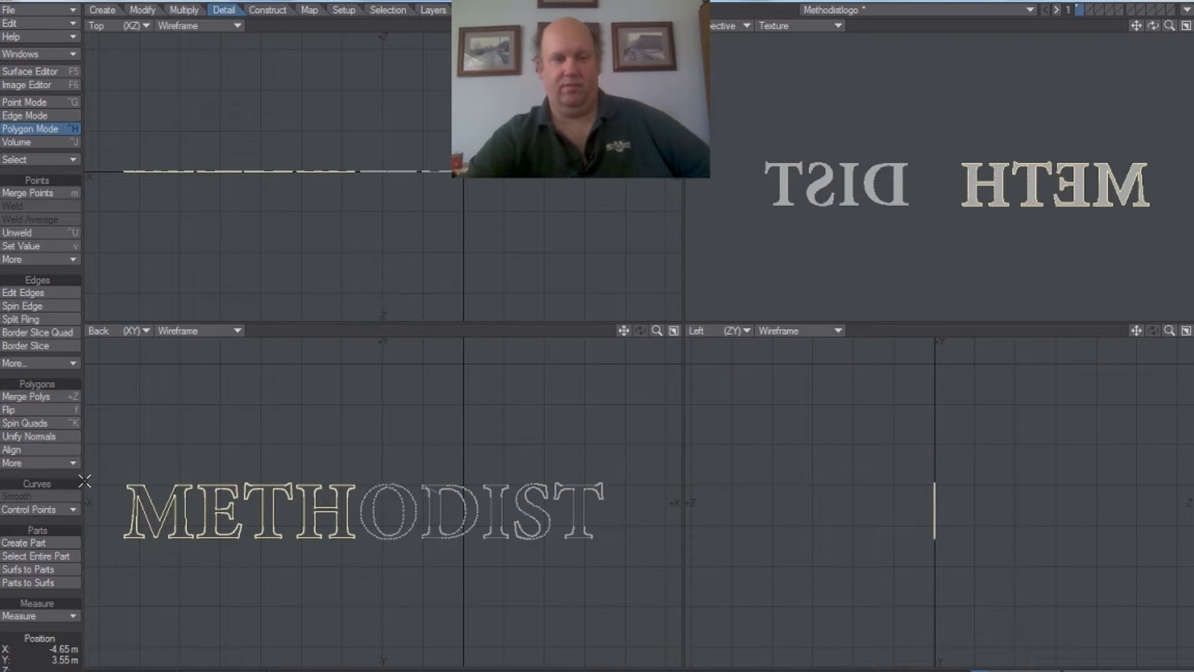
pyautogui.click(193, 488)
pyautogui.click(215, 487)
pyautogui.click(279, 489)
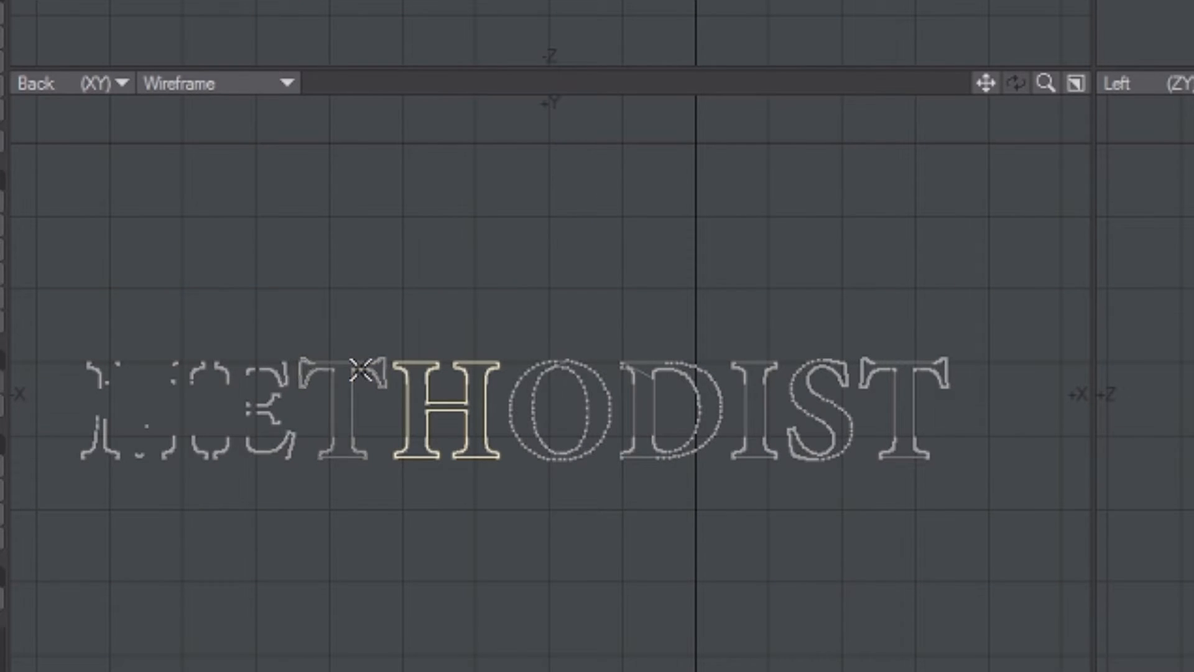
pyautogui.click(453, 366)
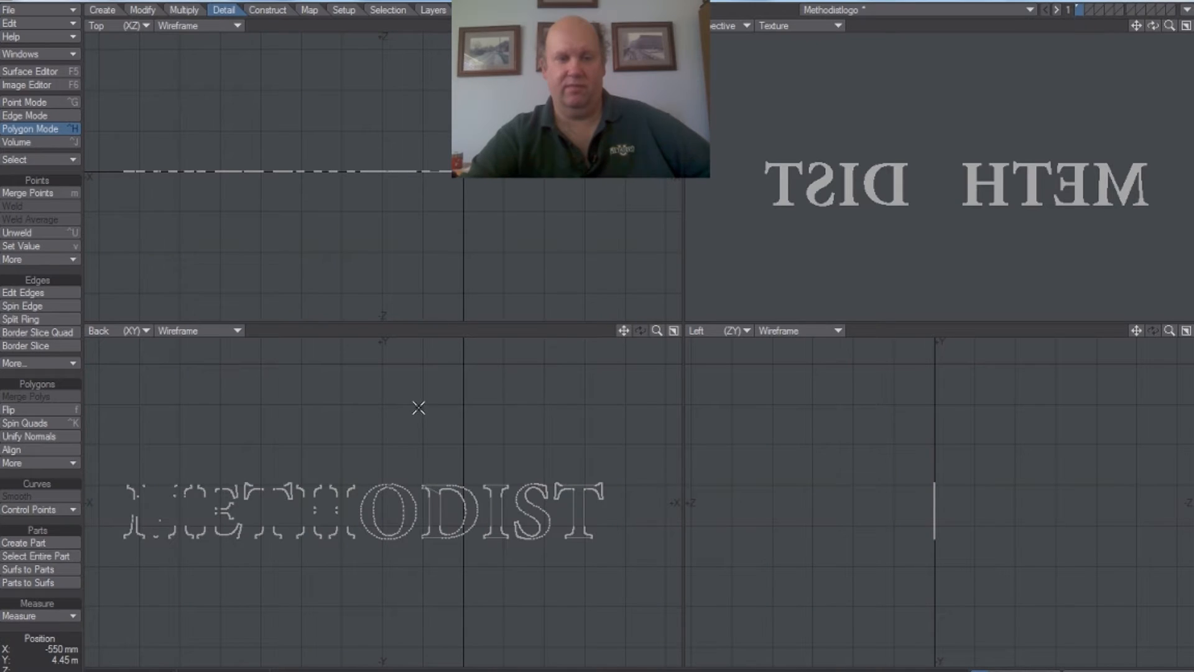
# Step: Save the object and switch to Layout to check how the METH letters display
pyautogui.click(47, 12)
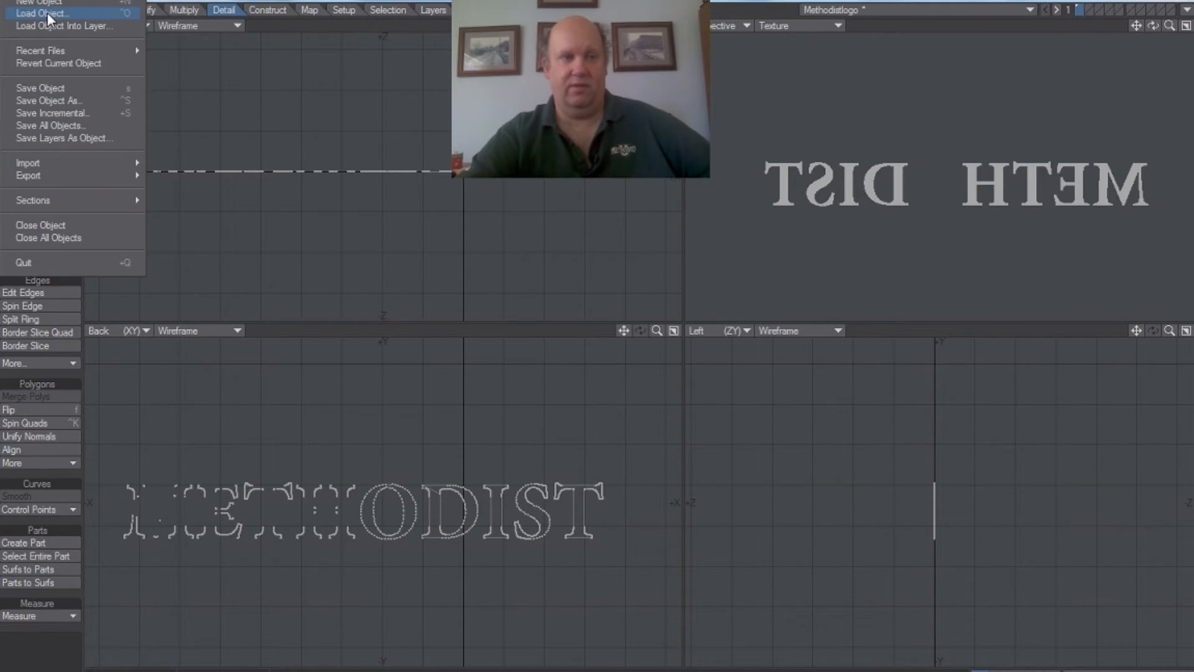
pyautogui.click(60, 87)
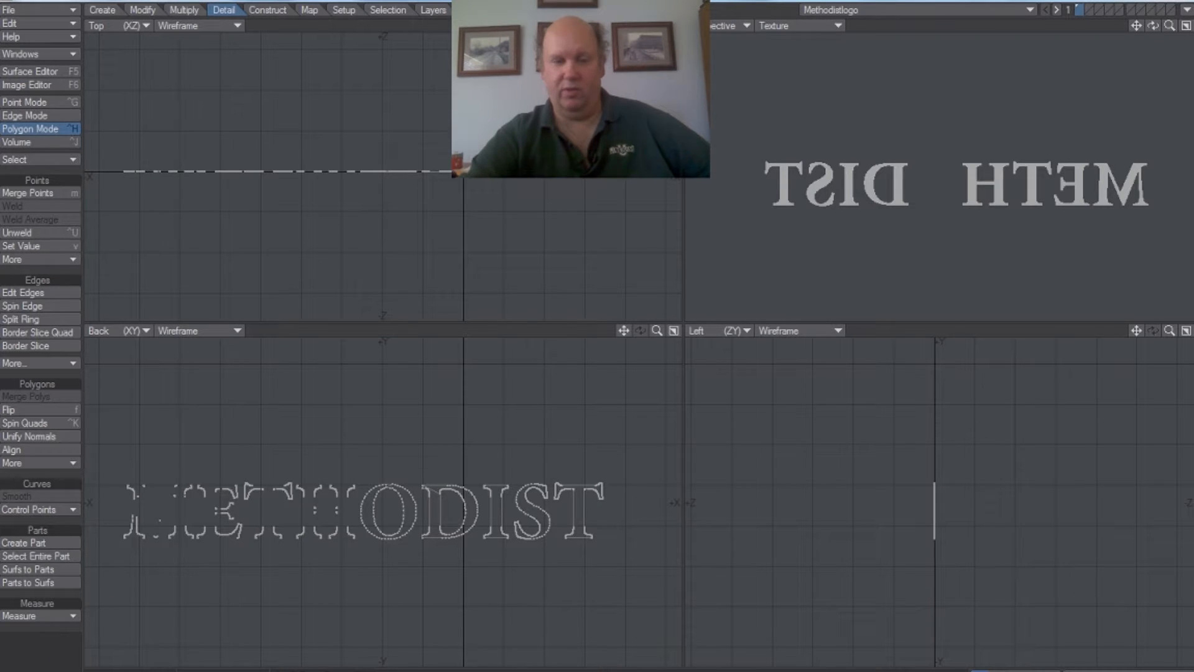
pyautogui.press('F12')
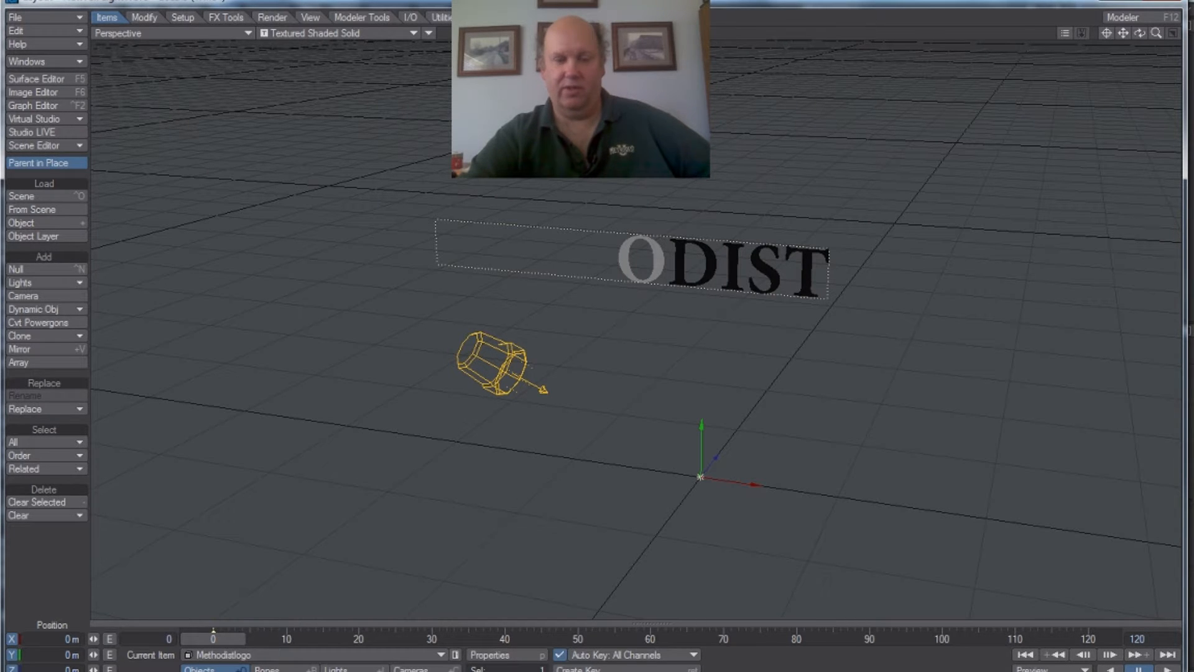
# Step: Return to Modeler, lasso-select the M, E, T and H in the Back view and flip their polygons
pyautogui.press('F12')
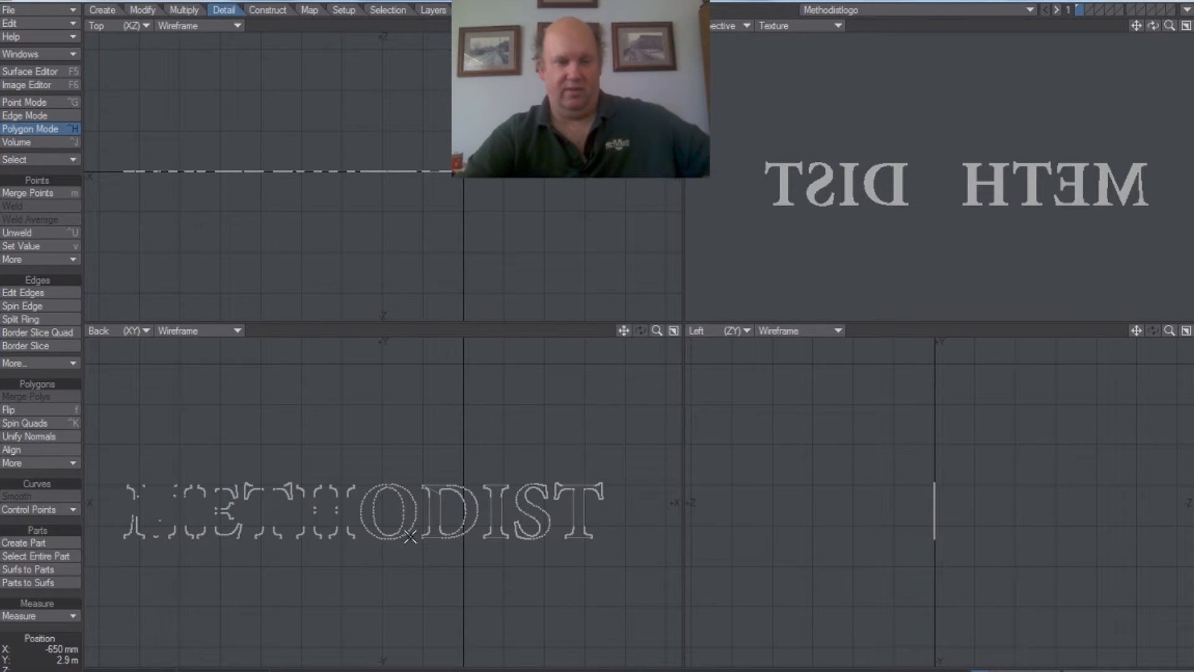
pyautogui.moveTo(289, 400)
pyautogui.mouseDown(button='right')
pyautogui.moveTo(136, 427)
pyautogui.moveTo(125, 450)
pyautogui.mouseUp(button='right')
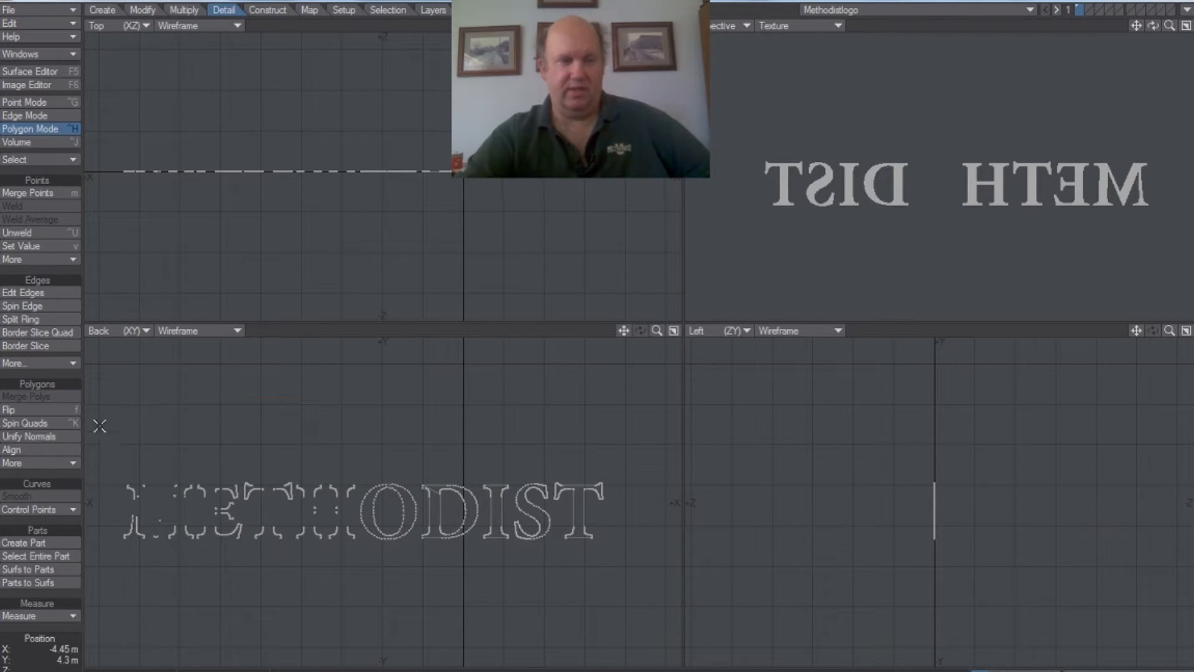
pyautogui.moveTo(236, 402); pyautogui.dragTo(117, 477, button='right')
pyautogui.moveTo(131, 584); pyautogui.dragTo(360, 596, button='right')
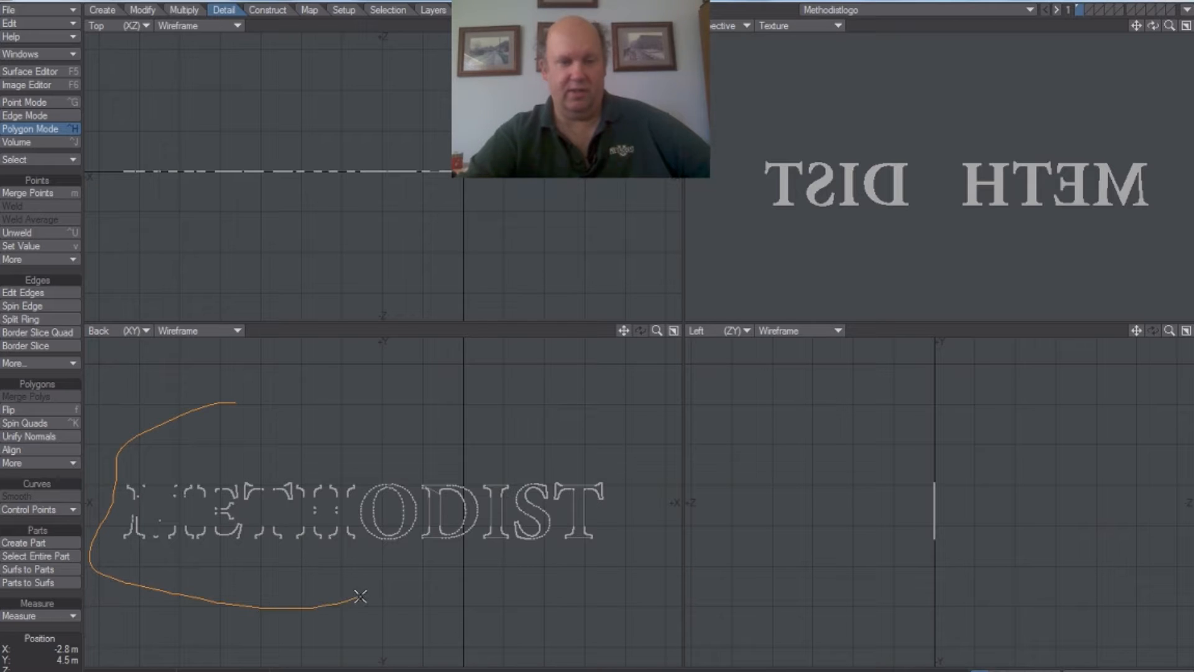
pyautogui.moveTo(356, 465)
pyautogui.mouseDown(button='right')
pyautogui.moveTo(218, 413)
pyautogui.moveTo(168, 412)
pyautogui.mouseUp(button='right')
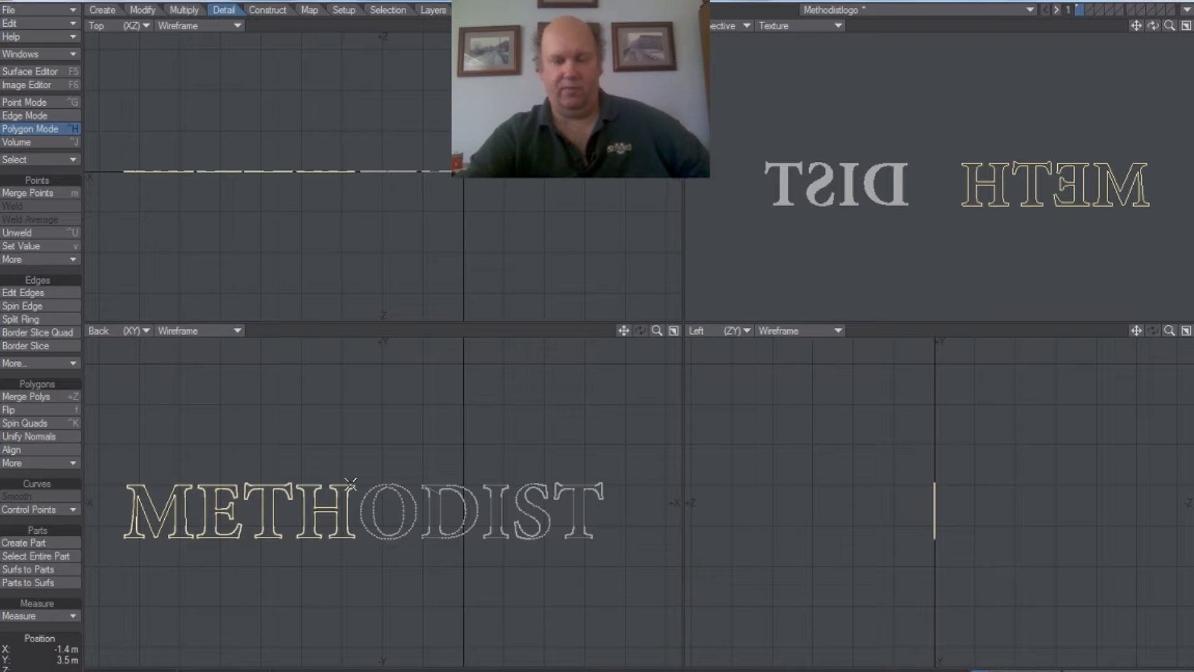
# Step: Save the object with the flipped METH letters and switch to Layout to compare their facing with DIST
pyautogui.click(60, 9)
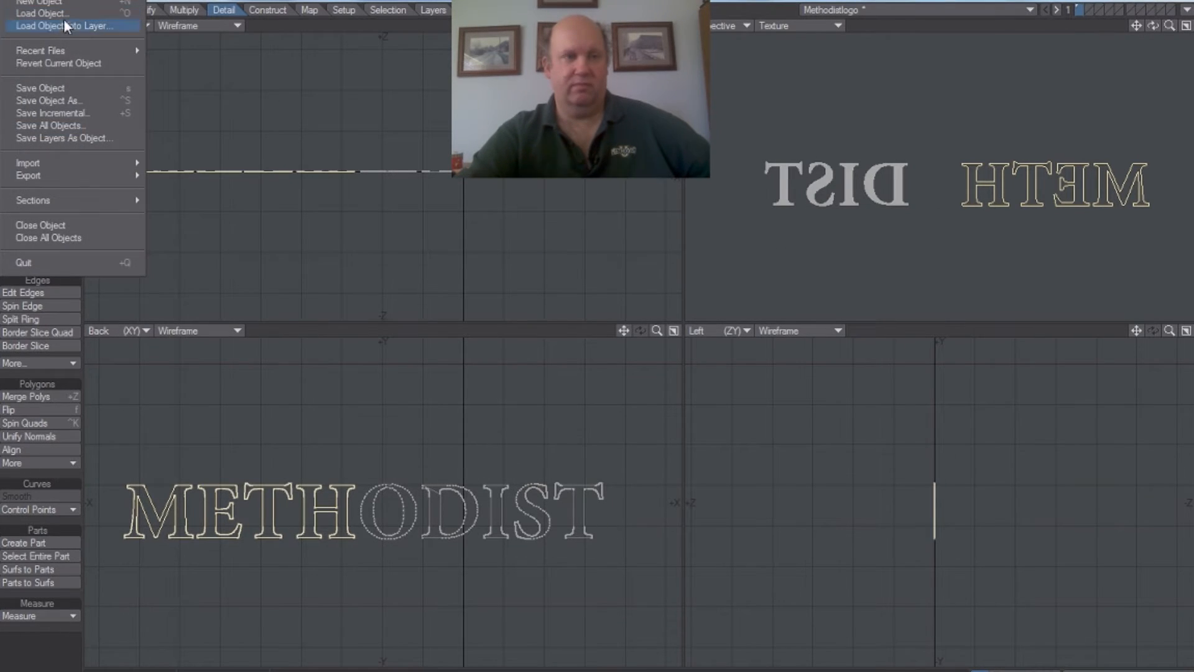
pyautogui.click(79, 86)
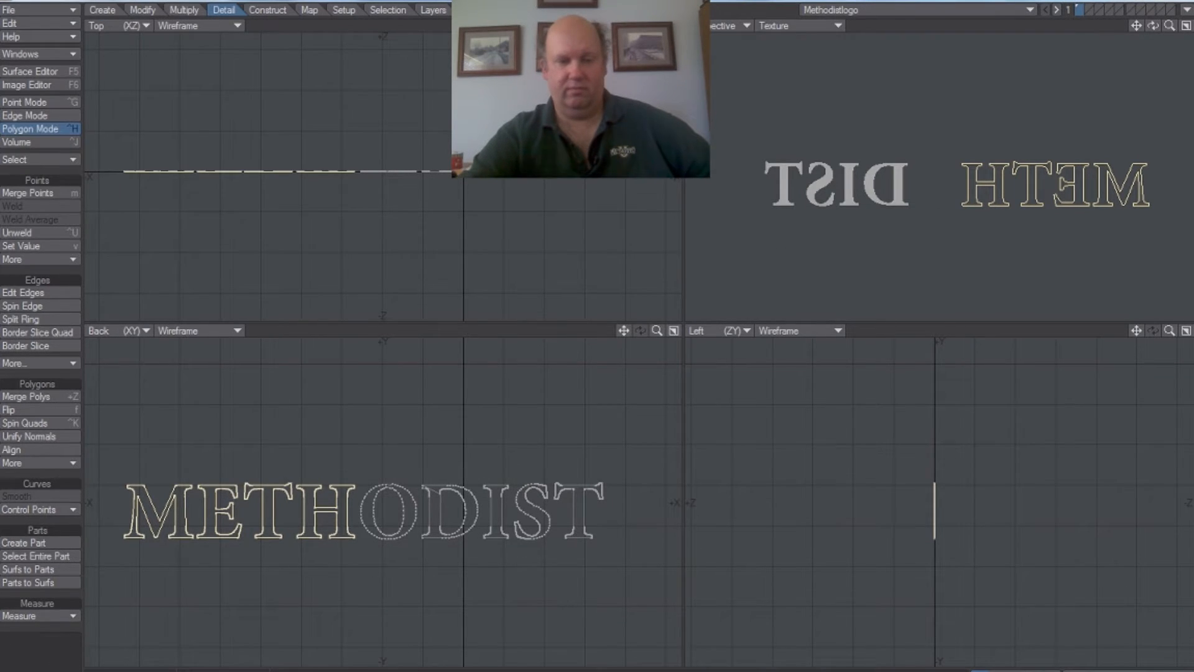
pyautogui.press('F12')
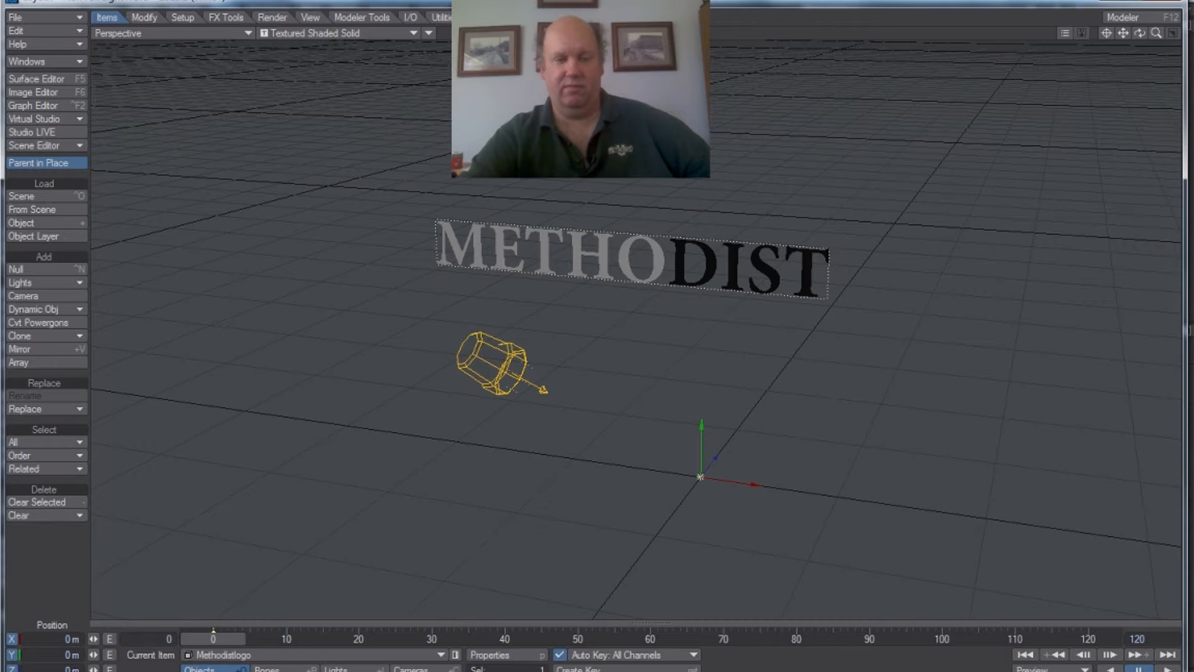
# Step: Return to Modeler, select only the D, I, S and T, apply Set Subpatch to them and flip their polygons
pyautogui.press('F12')
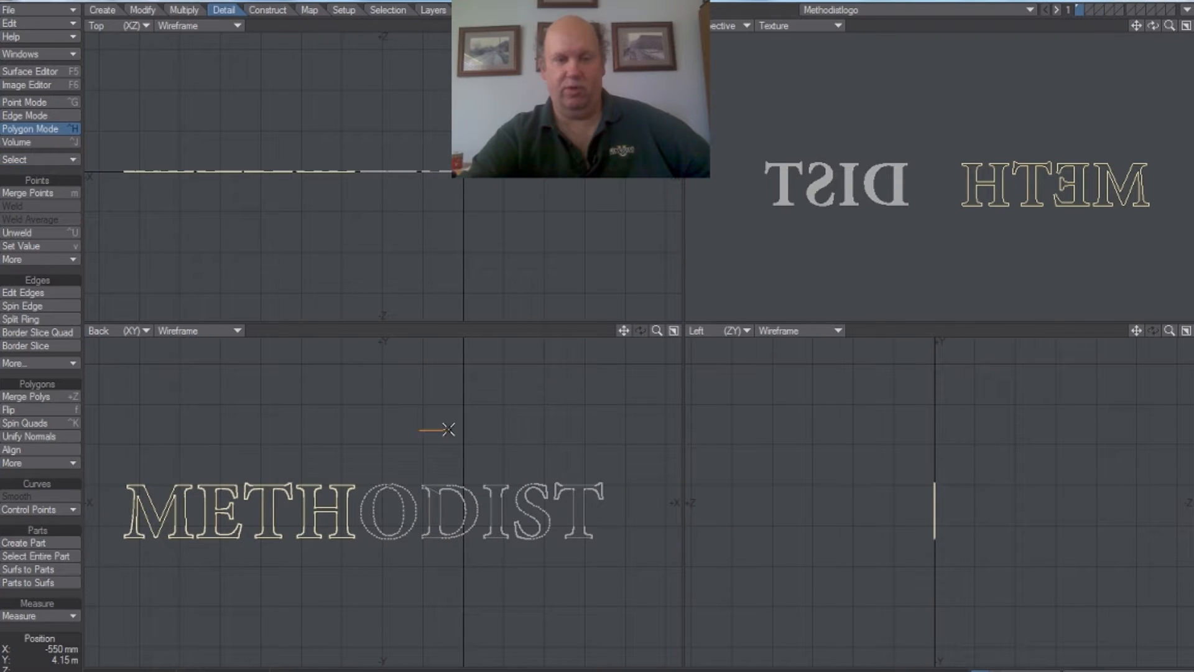
pyautogui.moveTo(453, 429)
pyautogui.mouseDown(button='right')
pyautogui.moveTo(181, 398)
pyautogui.moveTo(106, 566)
pyautogui.moveTo(327, 584)
pyautogui.moveTo(391, 396)
pyautogui.moveTo(592, 408)
pyautogui.moveTo(597, 560)
pyautogui.moveTo(443, 596)
pyautogui.mouseUp(button='right')
pyautogui.press('-')
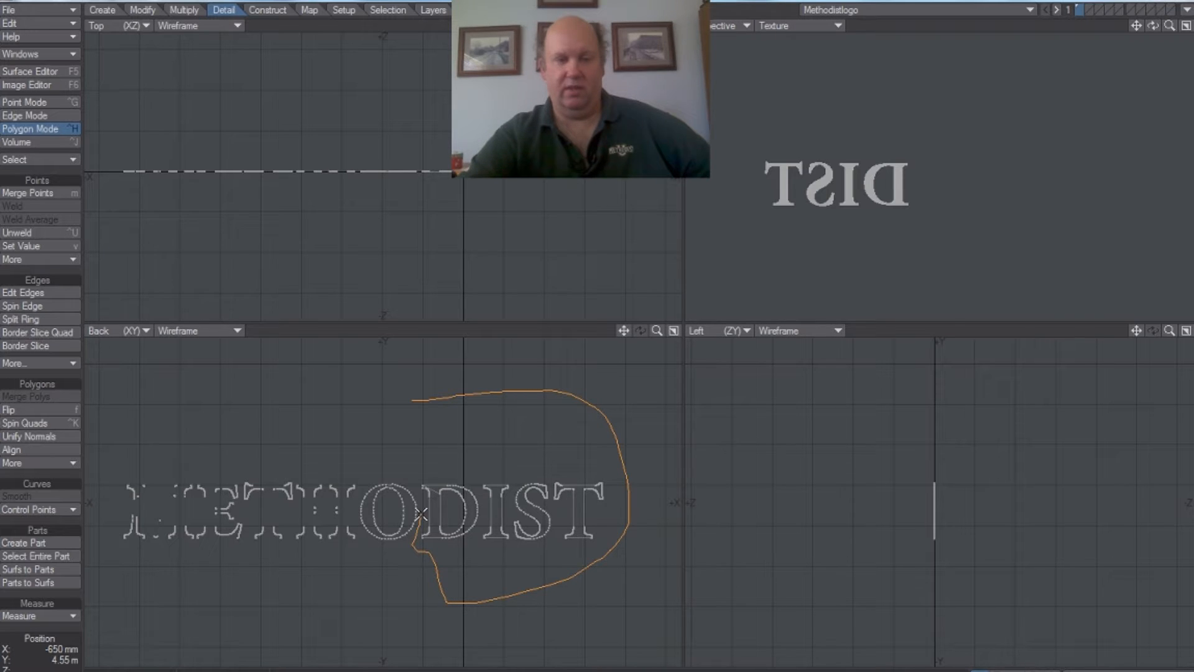
pyautogui.moveTo(403, 431); pyautogui.dragTo(462, 394, button='right')
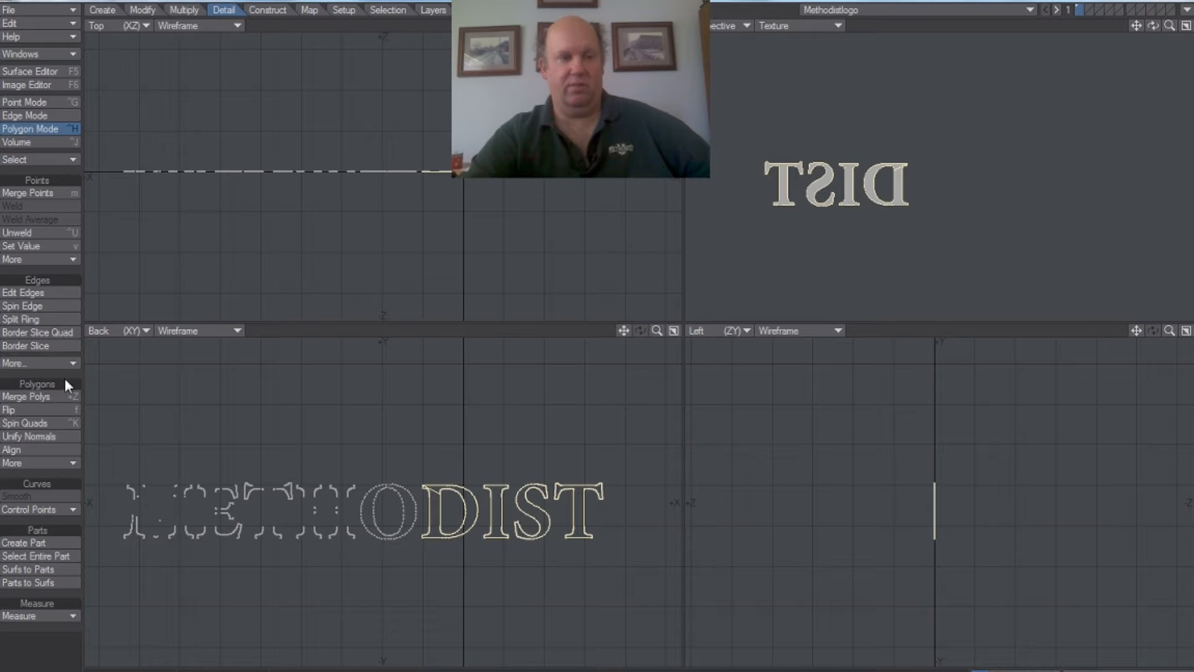
pyautogui.click(73, 465)
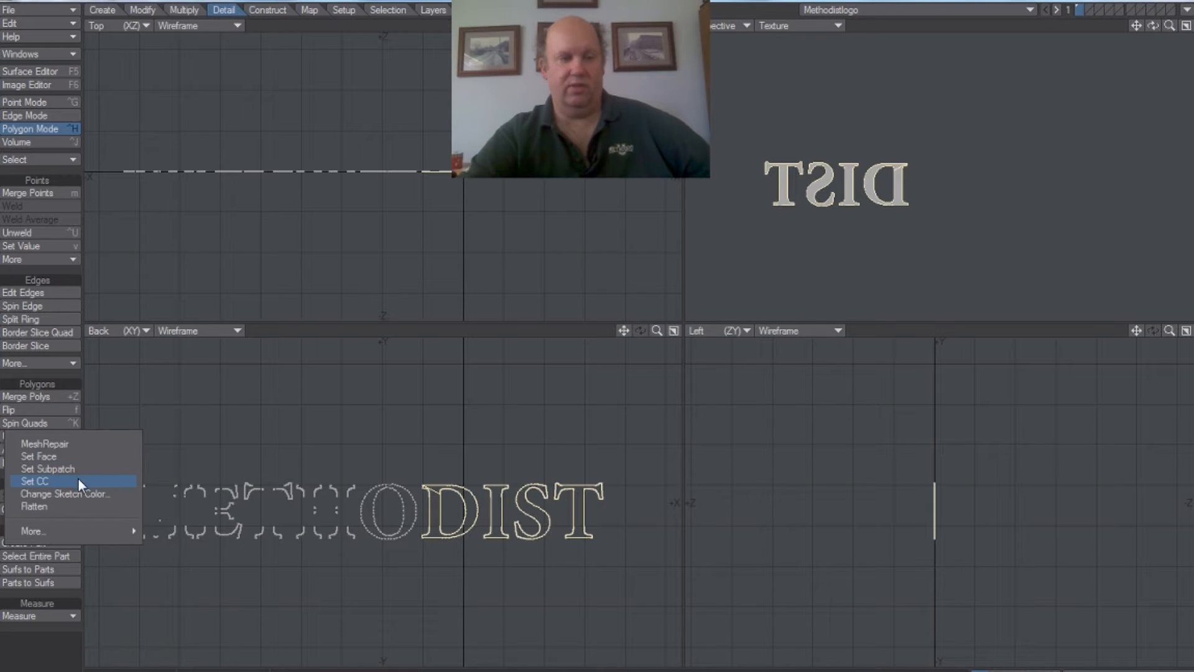
pyautogui.click(68, 470)
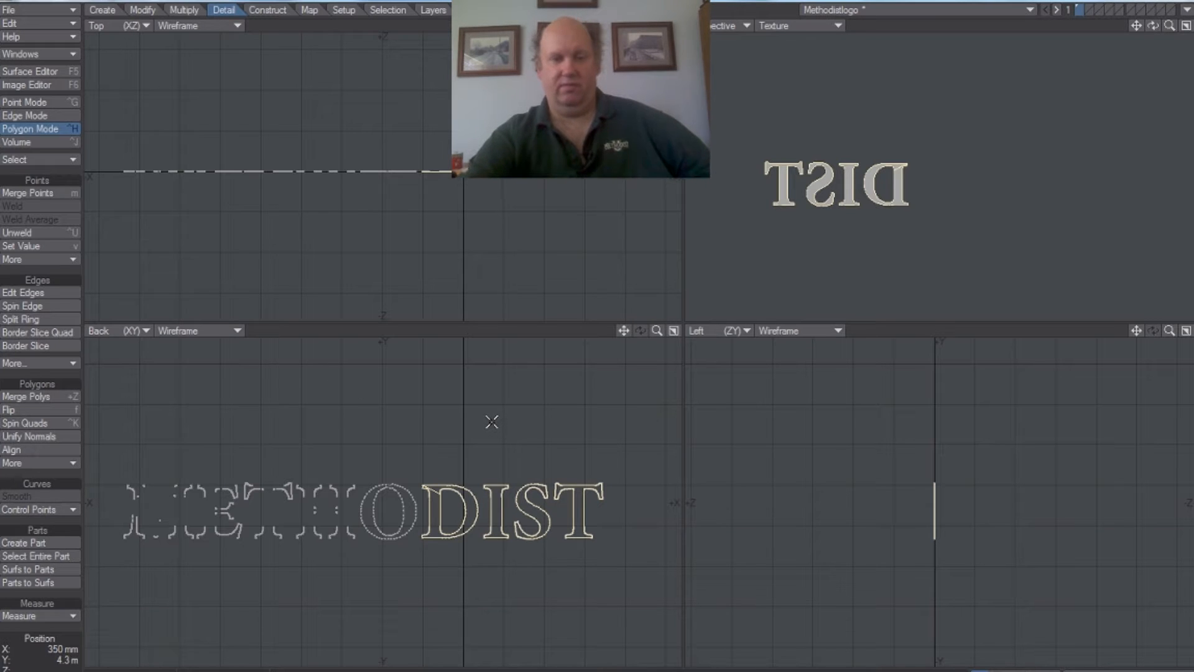
pyautogui.press('f')
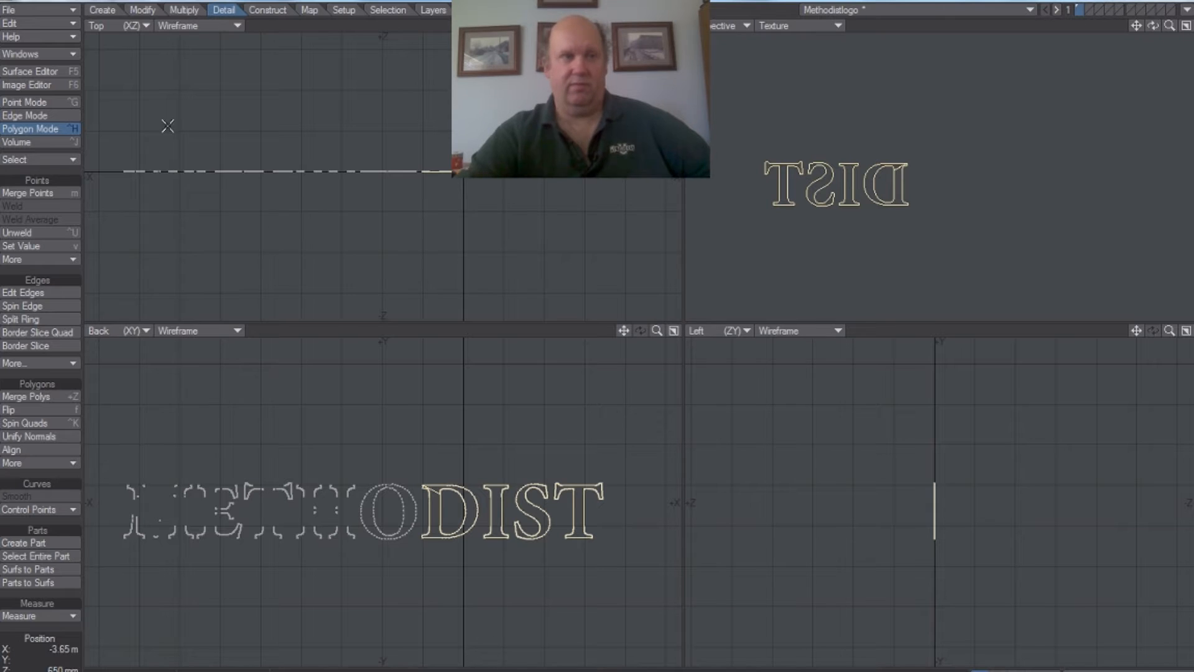
# Step: Save the object with the flipped DIST letters and switch to Layout to check the whole word
pyautogui.click(46, 7)
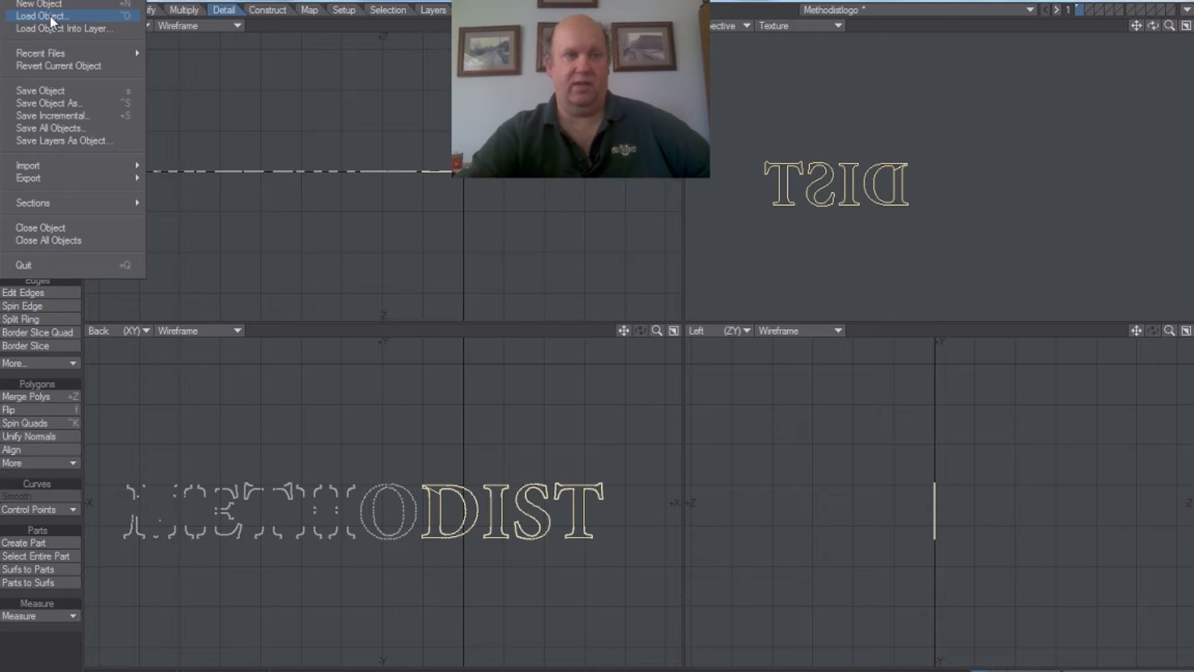
pyautogui.click(59, 88)
pyautogui.press('F12')
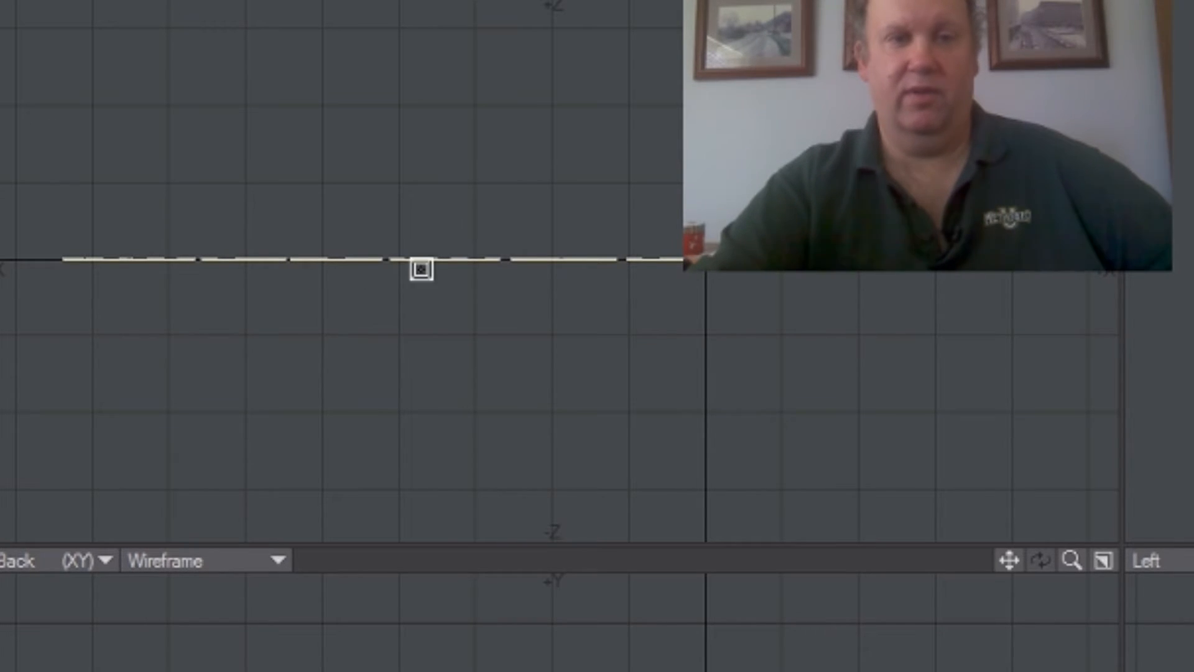
# Step: Bevel all the METHODIST letter polygons about one grid square toward -Z to give the word depth, and check it in the Perspective view
pyautogui.click(424, 234)
pyautogui.moveTo(425, 234); pyautogui.dragTo(422, 182)
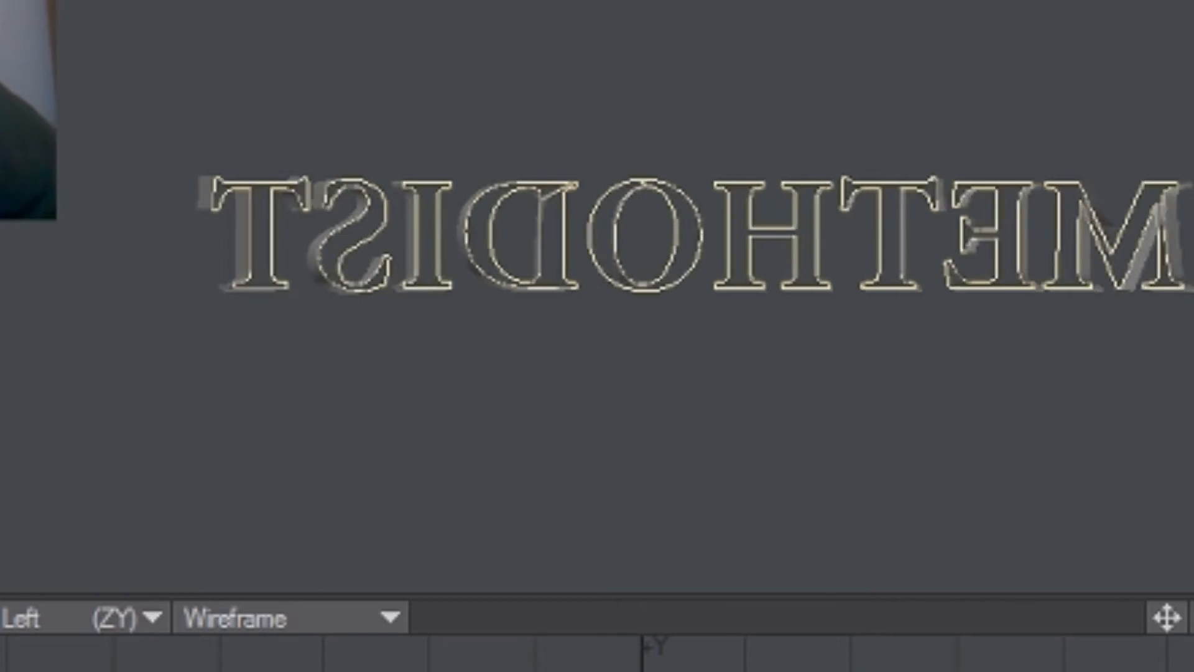
pyautogui.moveTo(1160, 24)
pyautogui.mouseDown()
pyautogui.moveTo(1188, 25)
pyautogui.moveTo(1176, 56)
pyautogui.moveTo(1176, 12)
pyautogui.moveTo(1161, 59)
pyautogui.moveTo(1171, 43)
pyautogui.mouseUp()
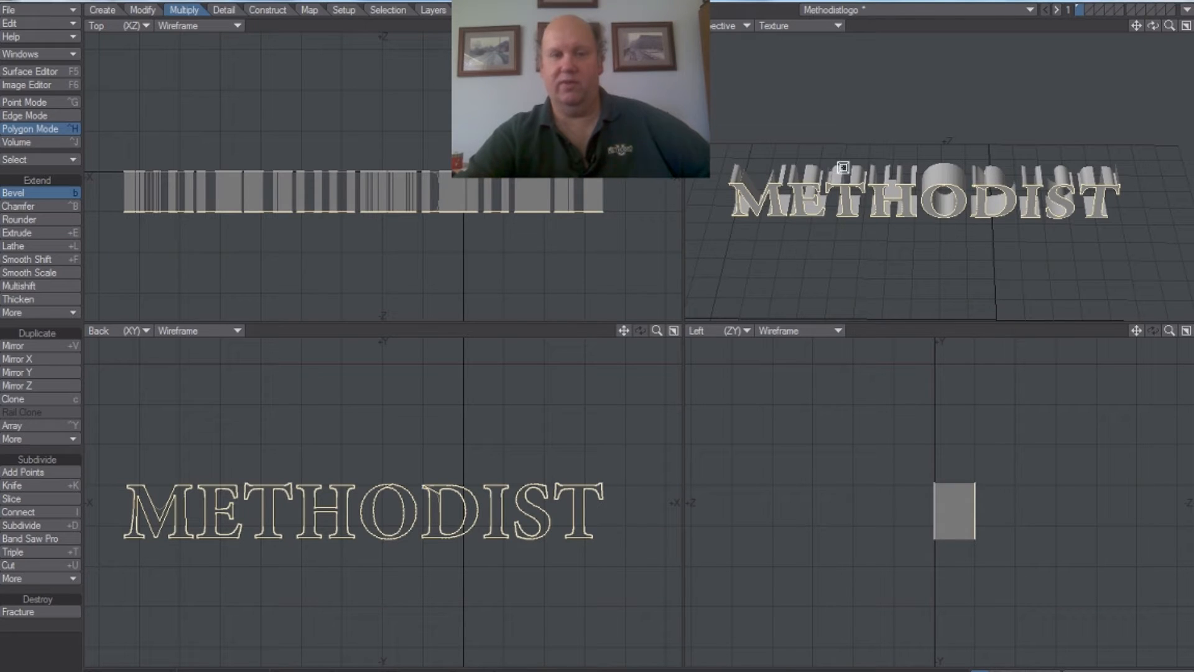
pyautogui.click(16, 195)
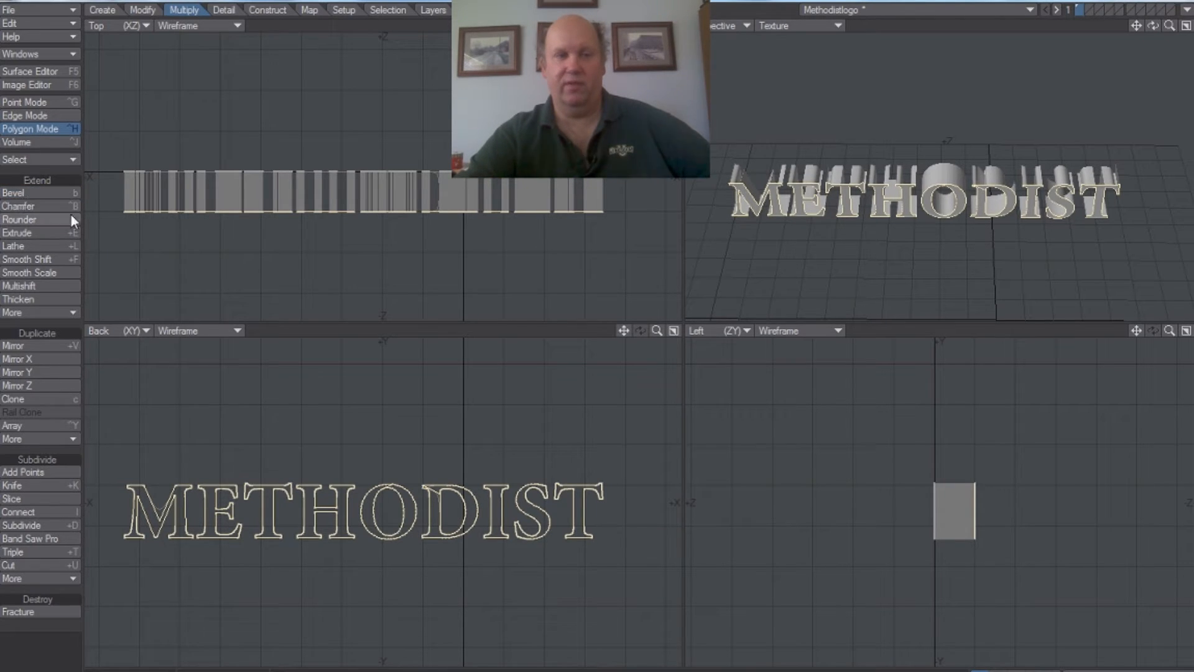
# Step: Save the beveled logo and switch to Layout to inspect the 3D letters
pyautogui.click(51, 7)
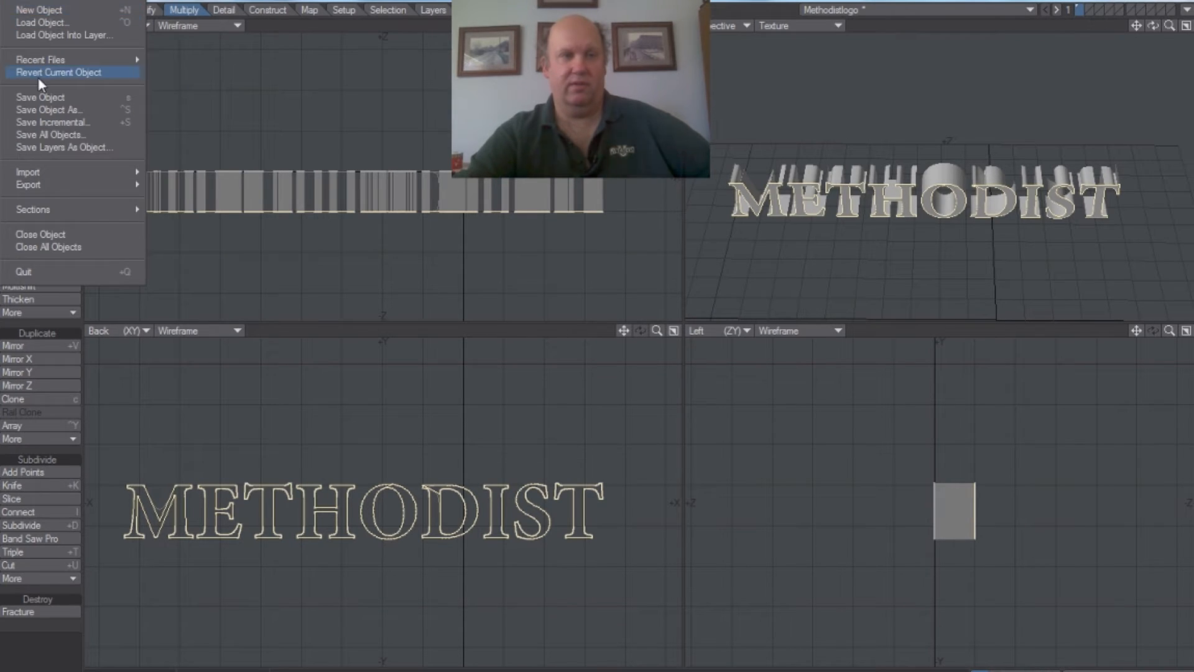
pyautogui.click(48, 98)
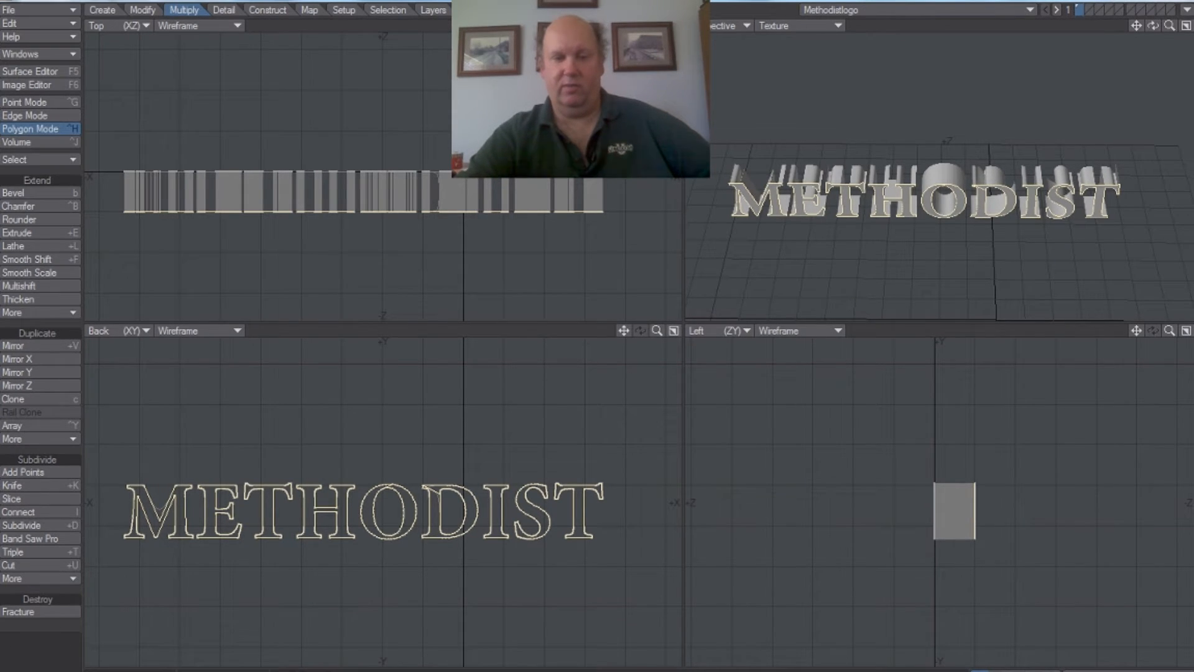
pyautogui.press('F12')
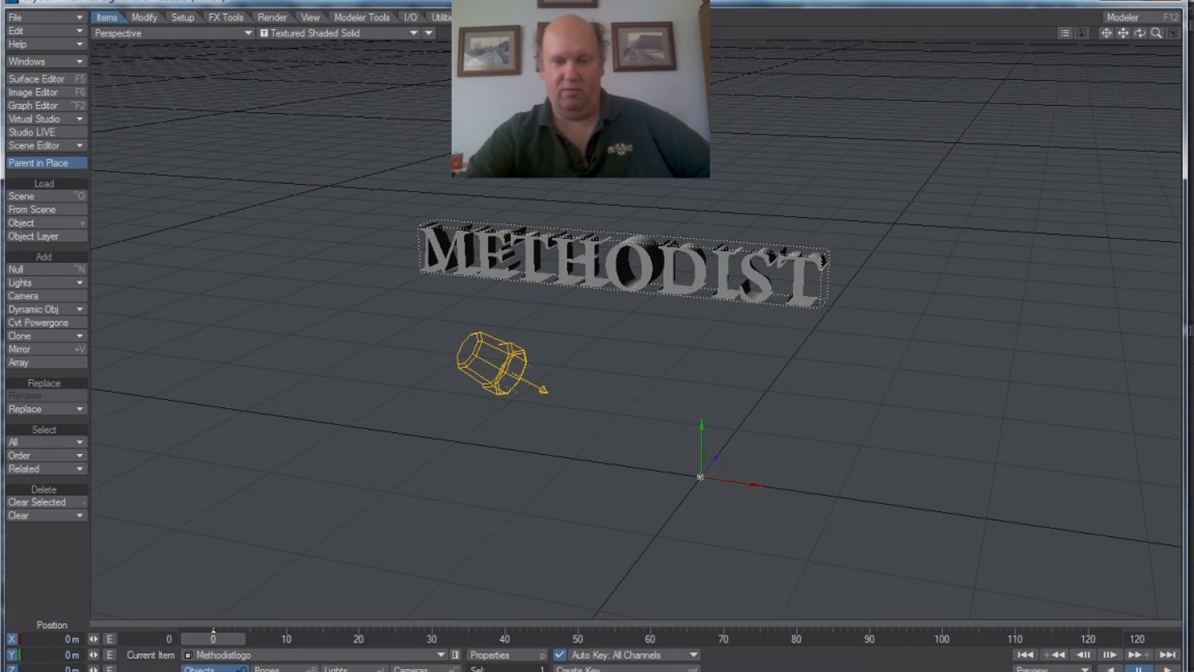
# Step: Return to Modeler and assign a new surface named face to the selected front polygons of the letters
pyautogui.press('F12')
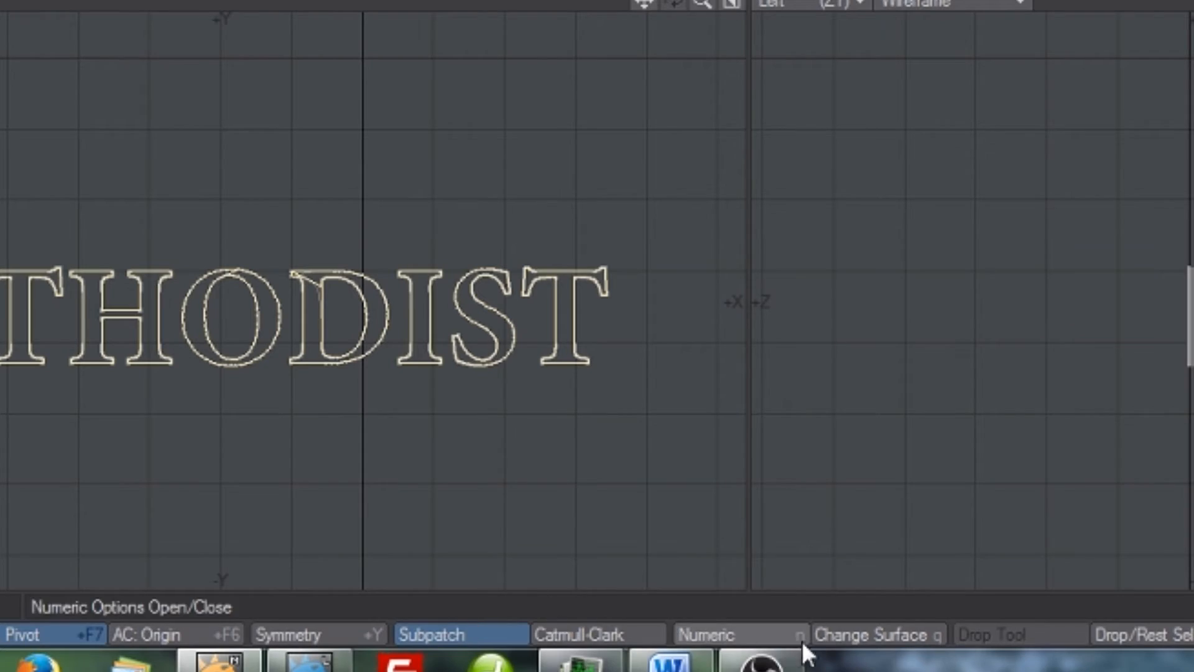
pyautogui.click(831, 636)
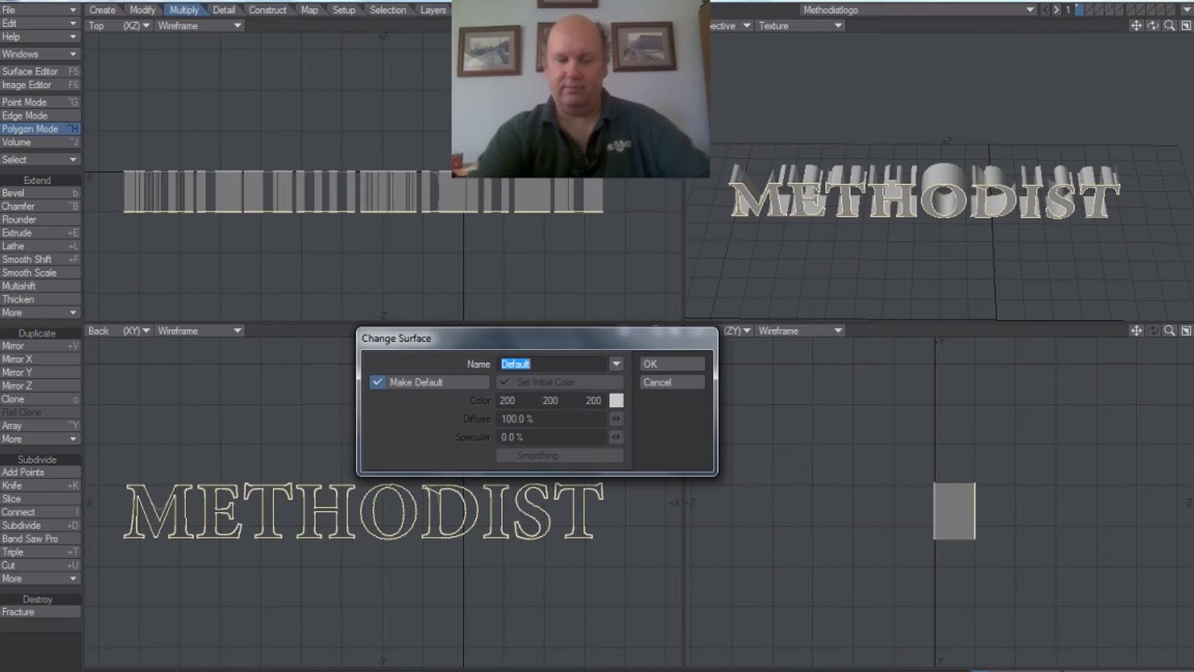
pyautogui.write('face')
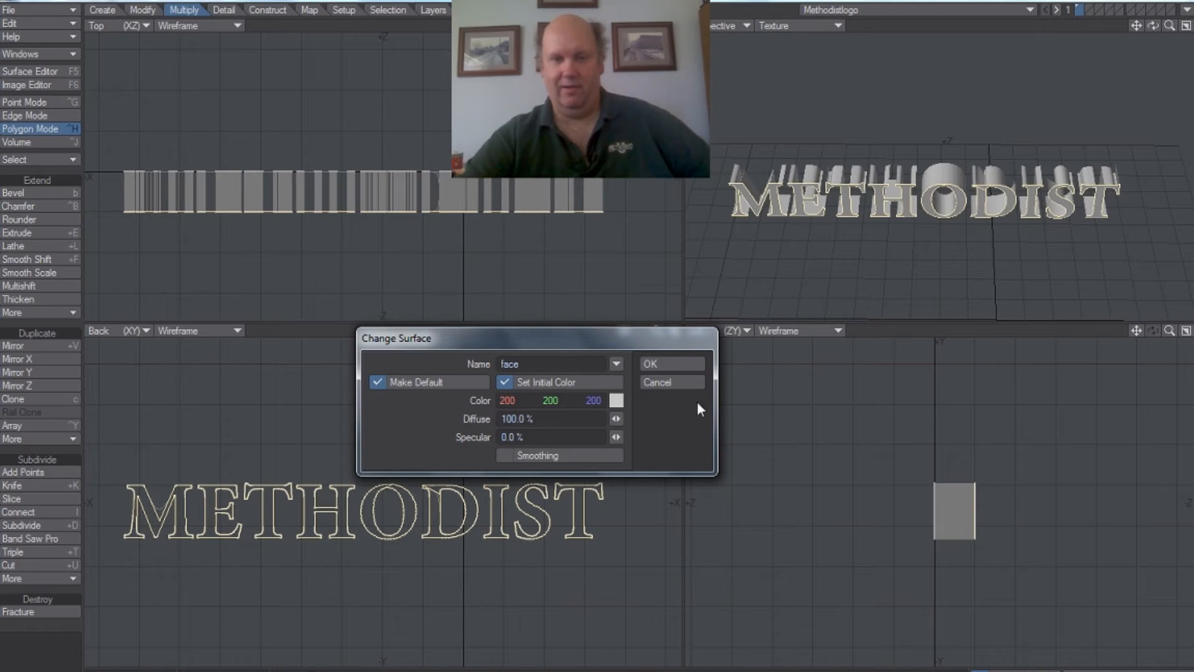
pyautogui.click(673, 363)
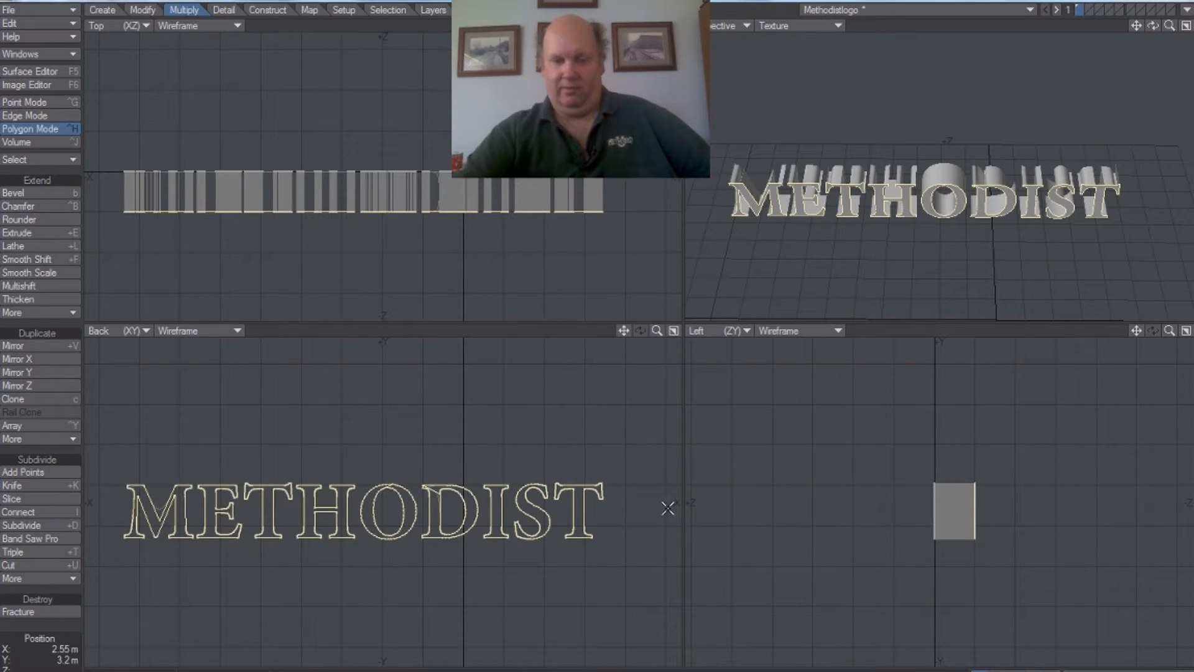
# Step: Select the side and back polygons of all the METHODIST letters without the front faces and assign them a new surface named nonface
pyautogui.moveTo(581, 268)
pyautogui.mouseDown()
pyautogui.moveTo(126, 248)
pyautogui.moveTo(289, 125)
pyautogui.moveTo(622, 150)
pyautogui.moveTo(560, 293)
pyautogui.moveTo(578, 283)
pyautogui.moveTo(199, 283)
pyautogui.moveTo(107, 161)
pyautogui.moveTo(396, 118)
pyautogui.mouseUp()
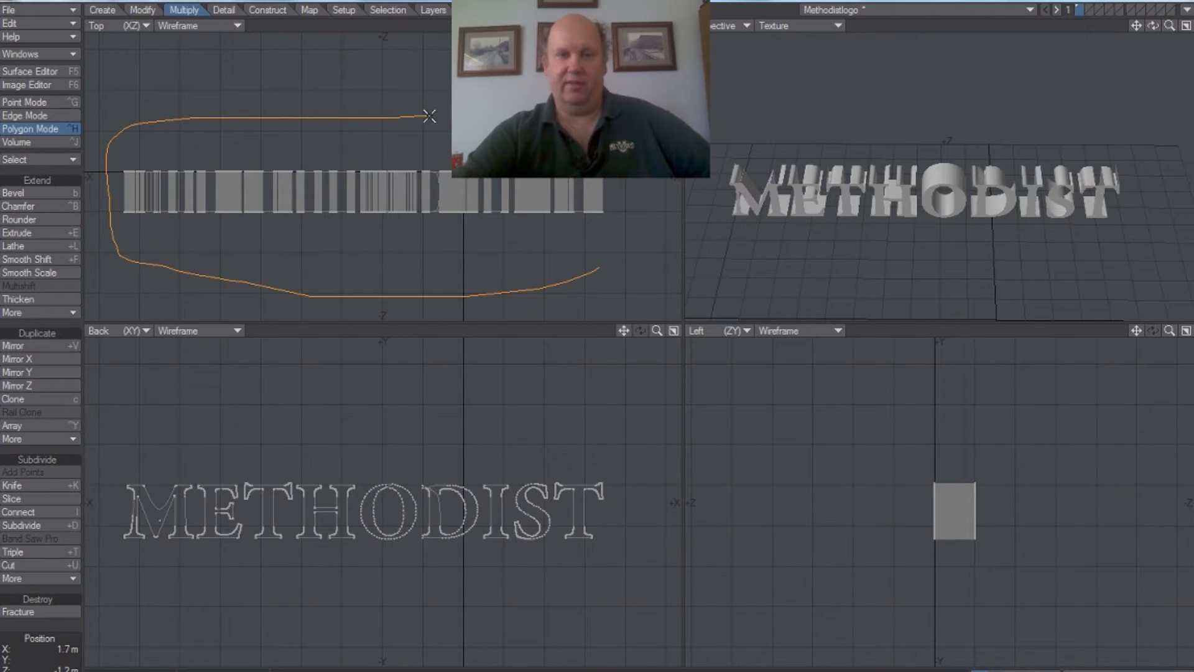
pyautogui.moveTo(651, 174)
pyautogui.mouseDown()
pyautogui.moveTo(560, 292)
pyautogui.moveTo(288, 312)
pyautogui.moveTo(105, 255)
pyautogui.mouseUp()
pyautogui.moveTo(122, 196); pyautogui.dragTo(303, 197)
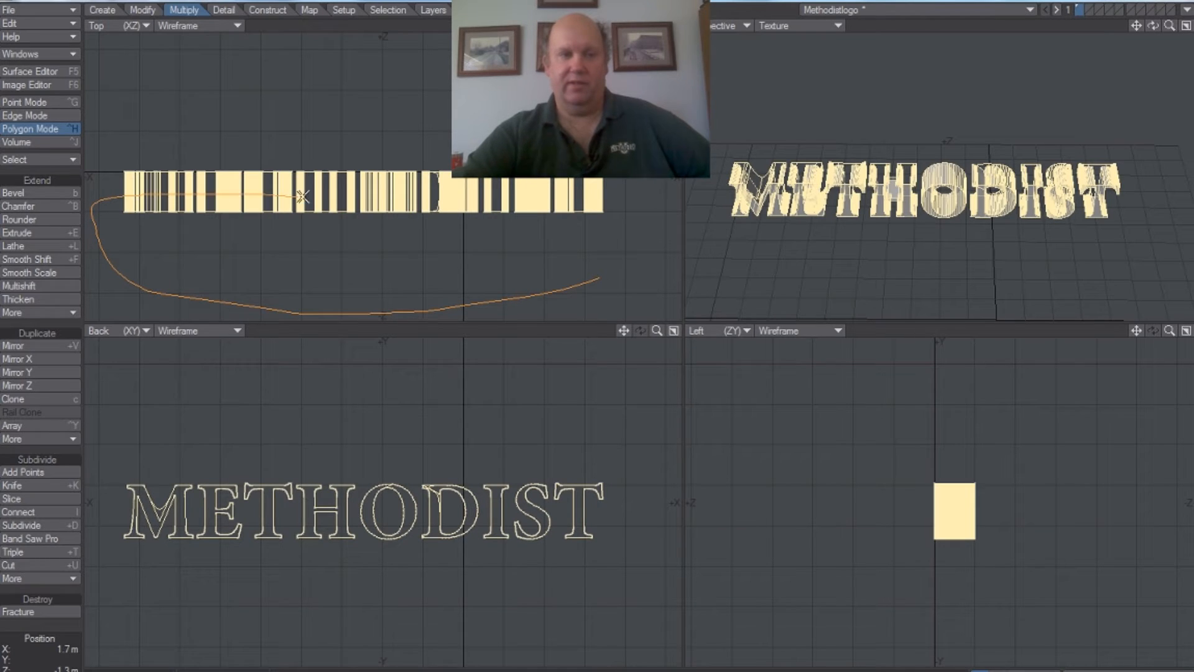
pyautogui.moveTo(570, 272); pyautogui.dragTo(539, 280)
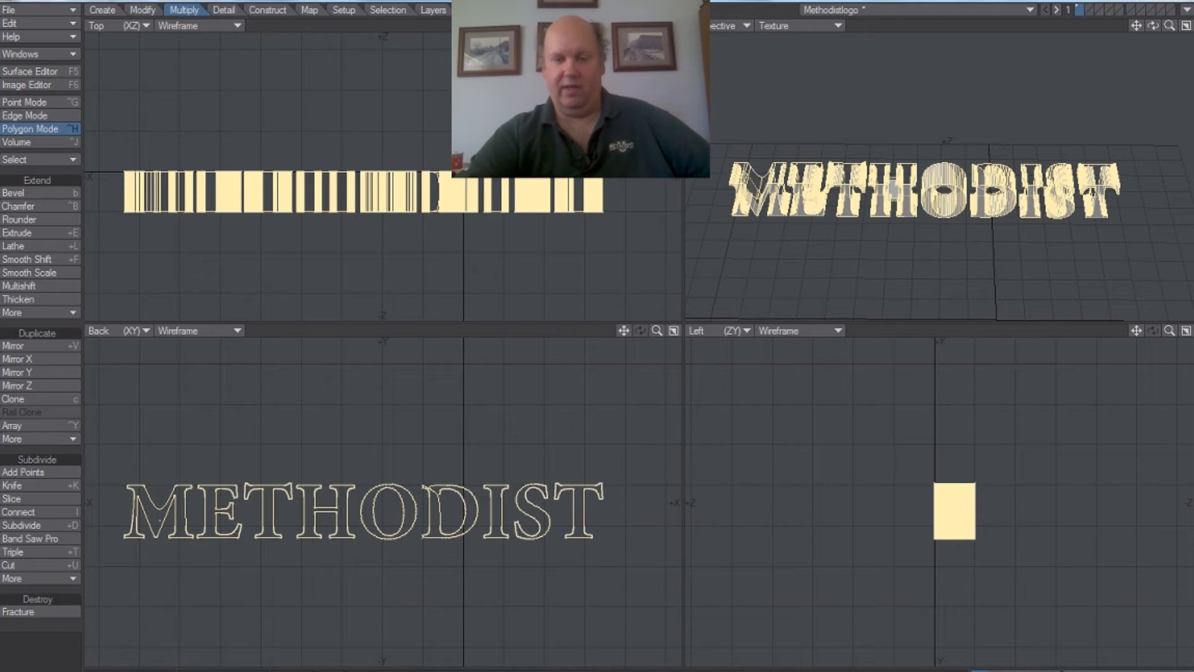
pyautogui.press('q')
pyautogui.write('nonface')
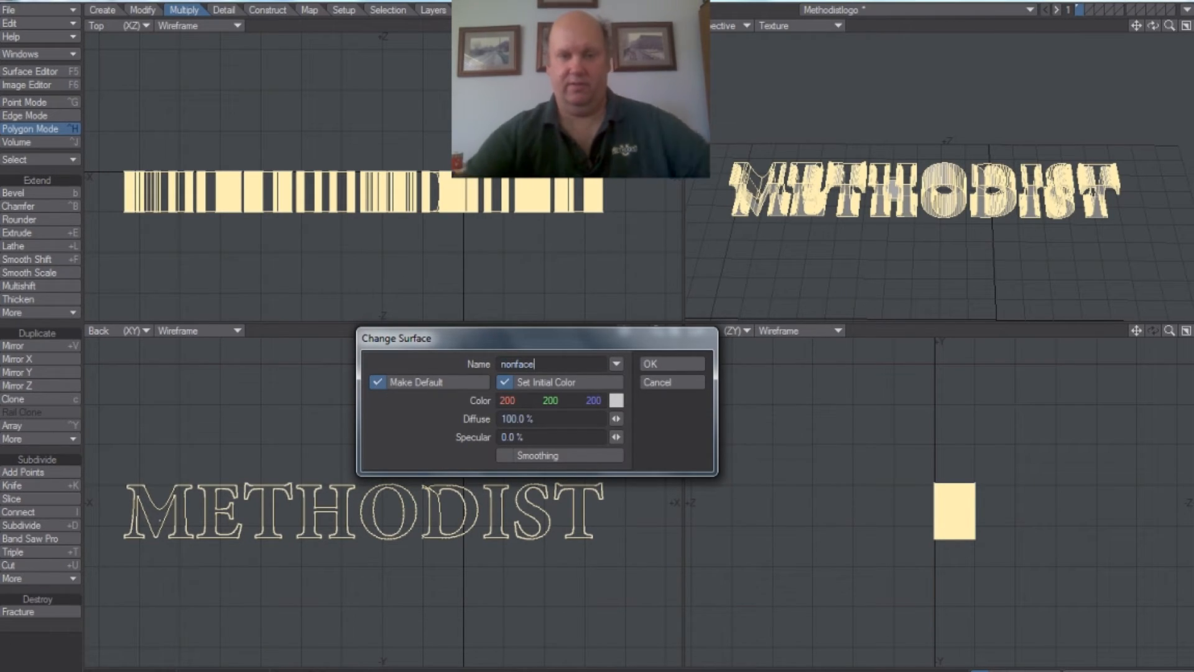
pyautogui.click(690, 367)
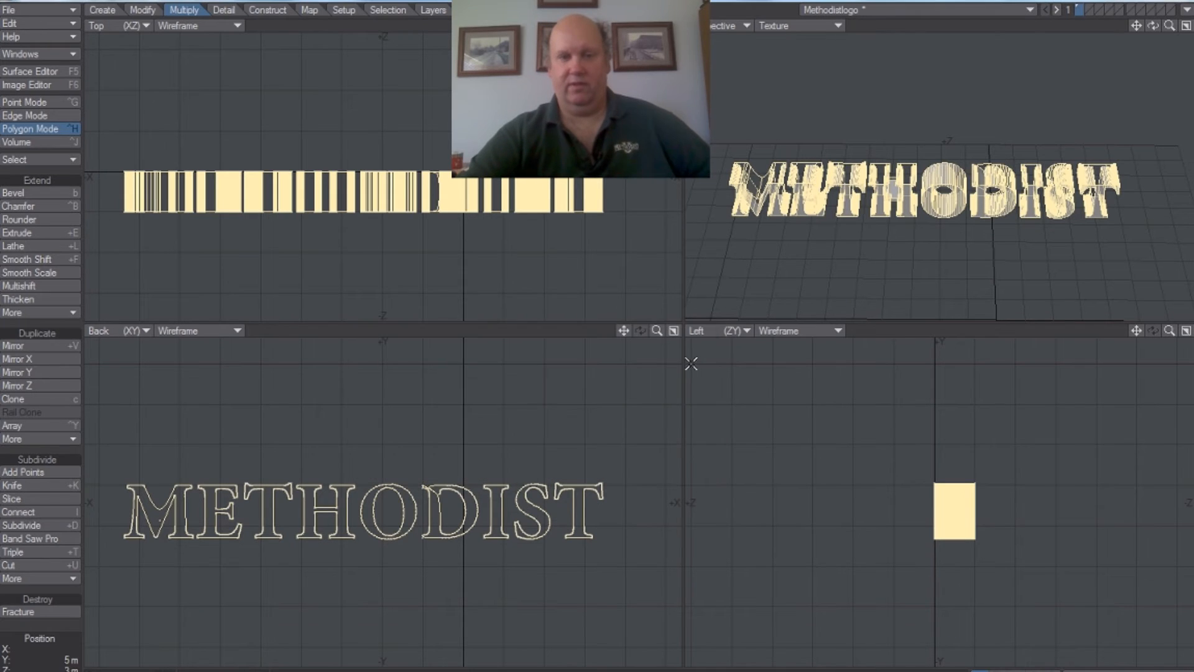
pyautogui.moveTo(426, 271)
pyautogui.mouseDown(button='right')
pyautogui.moveTo(234, 281)
pyautogui.moveTo(88, 174)
pyautogui.moveTo(461, 74)
pyautogui.moveTo(554, 269)
pyautogui.moveTo(363, 278)
pyautogui.mouseUp(button='right')
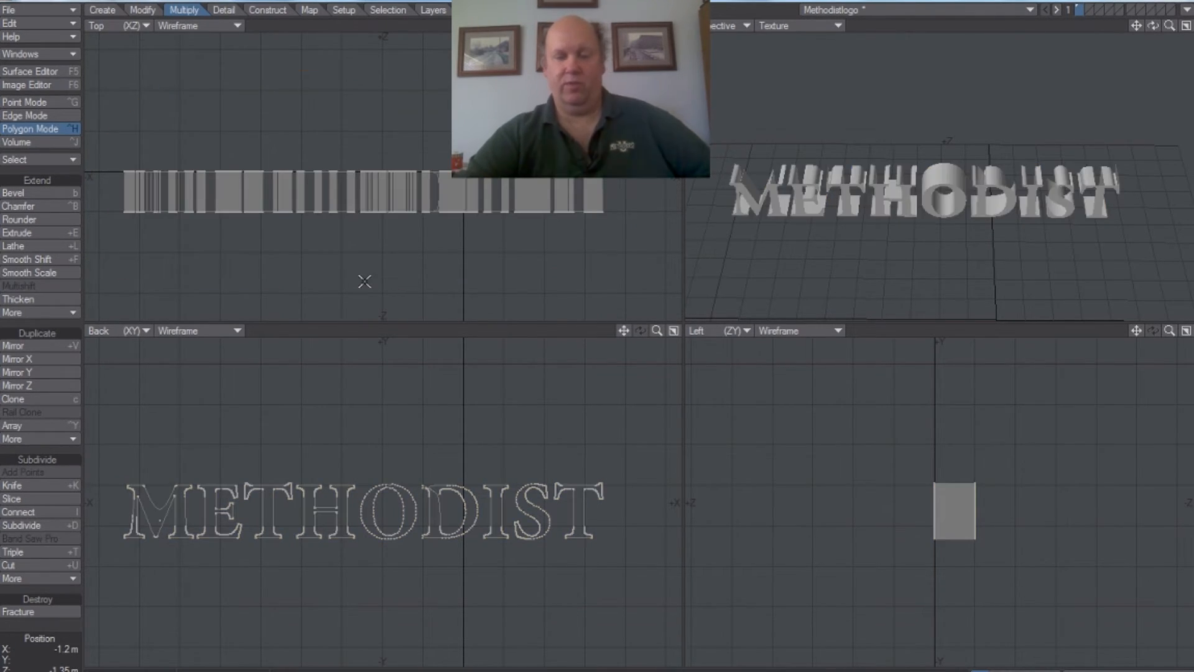
# Step: Switch to Layout and set the color of the logo's face surface to dark green, RGB 63, 127, 0
pyautogui.press('F12')
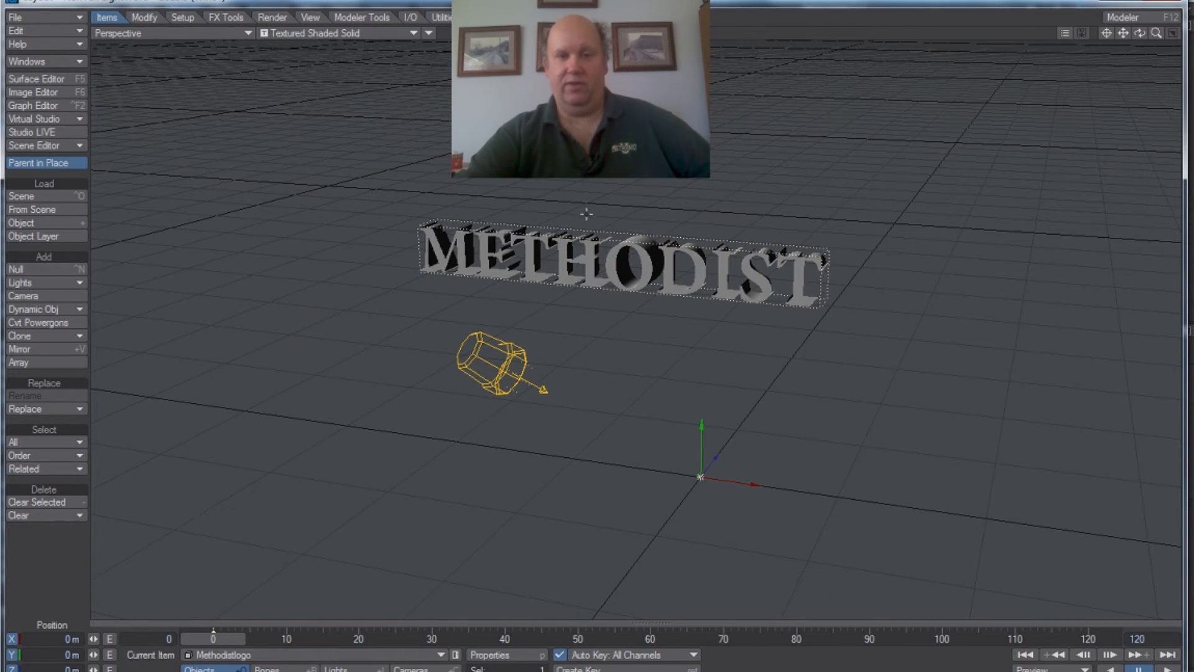
pyautogui.click(58, 80)
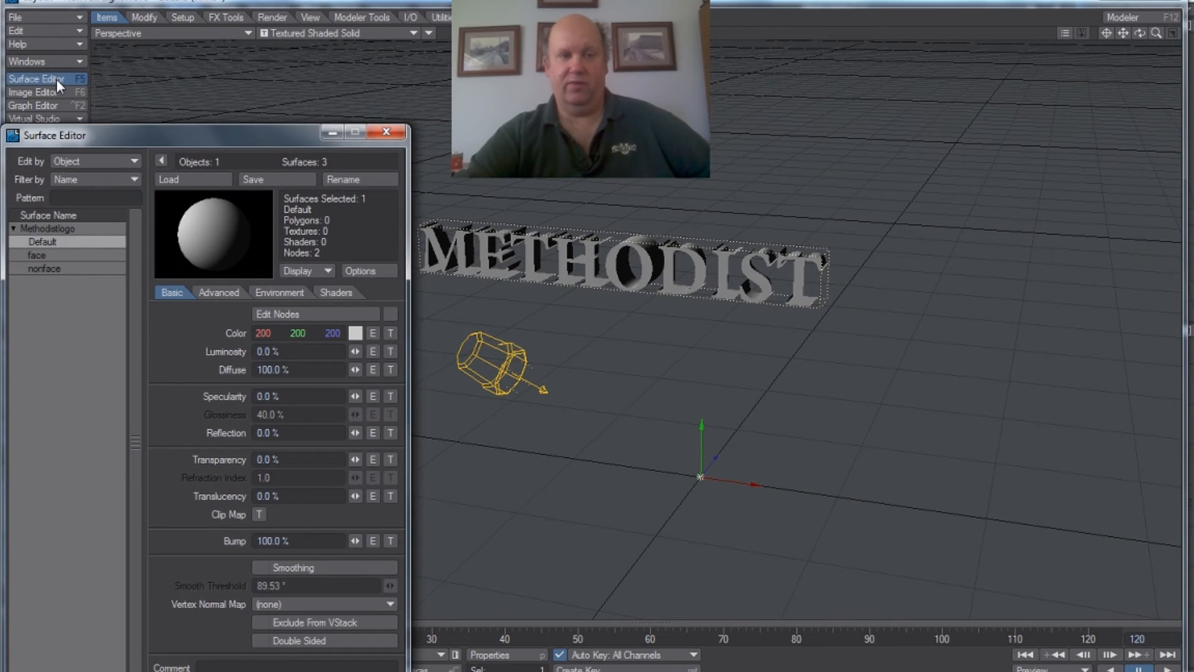
pyautogui.click(38, 254)
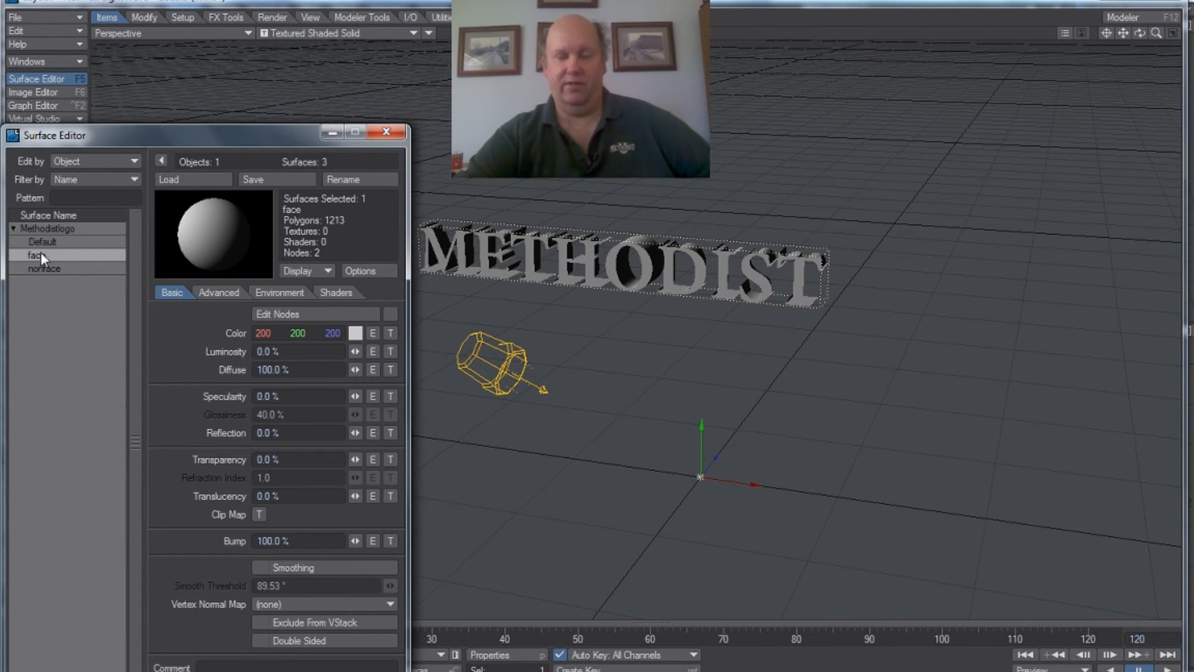
pyautogui.click(352, 334)
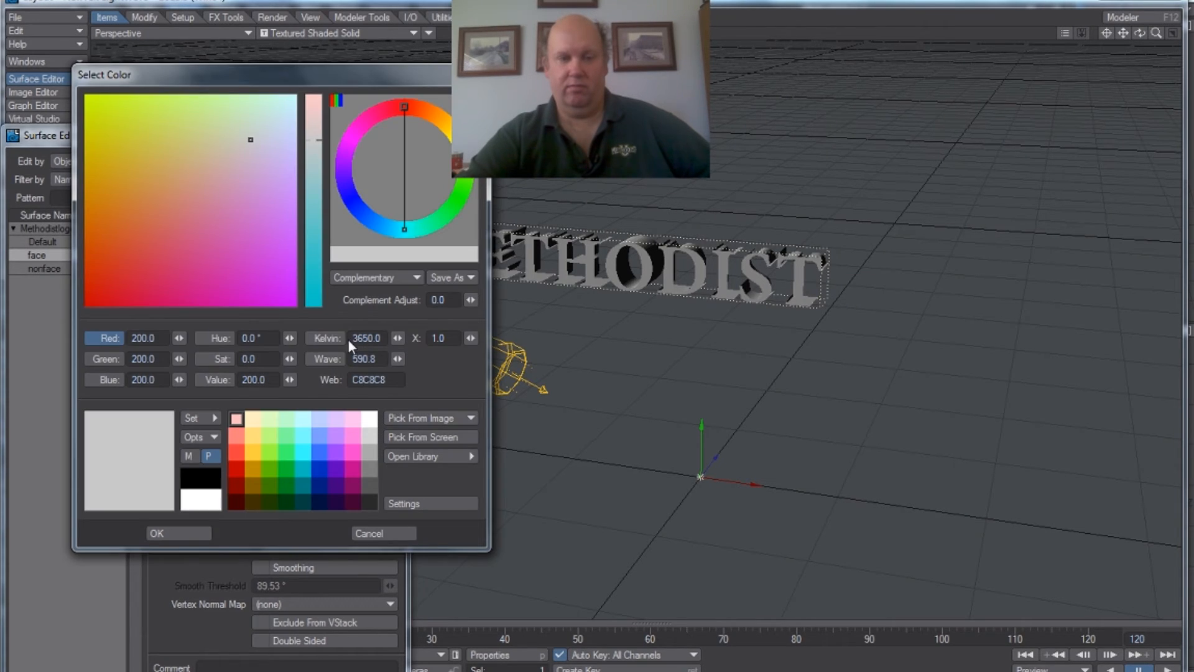
pyautogui.click(268, 492)
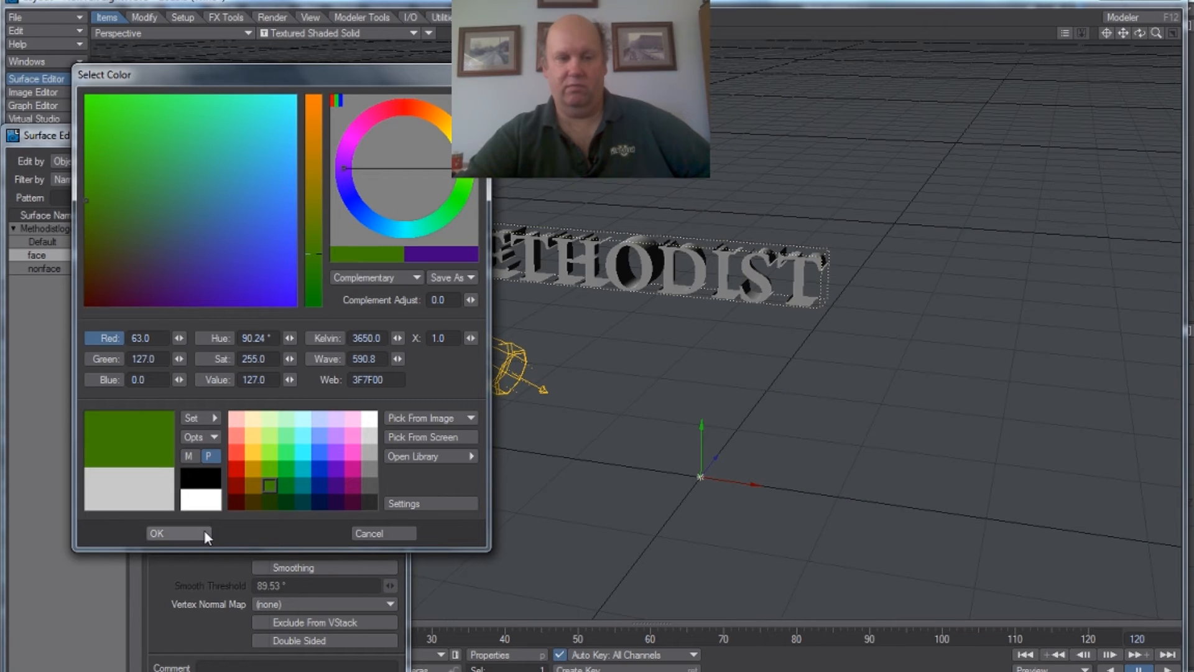
pyautogui.click(181, 533)
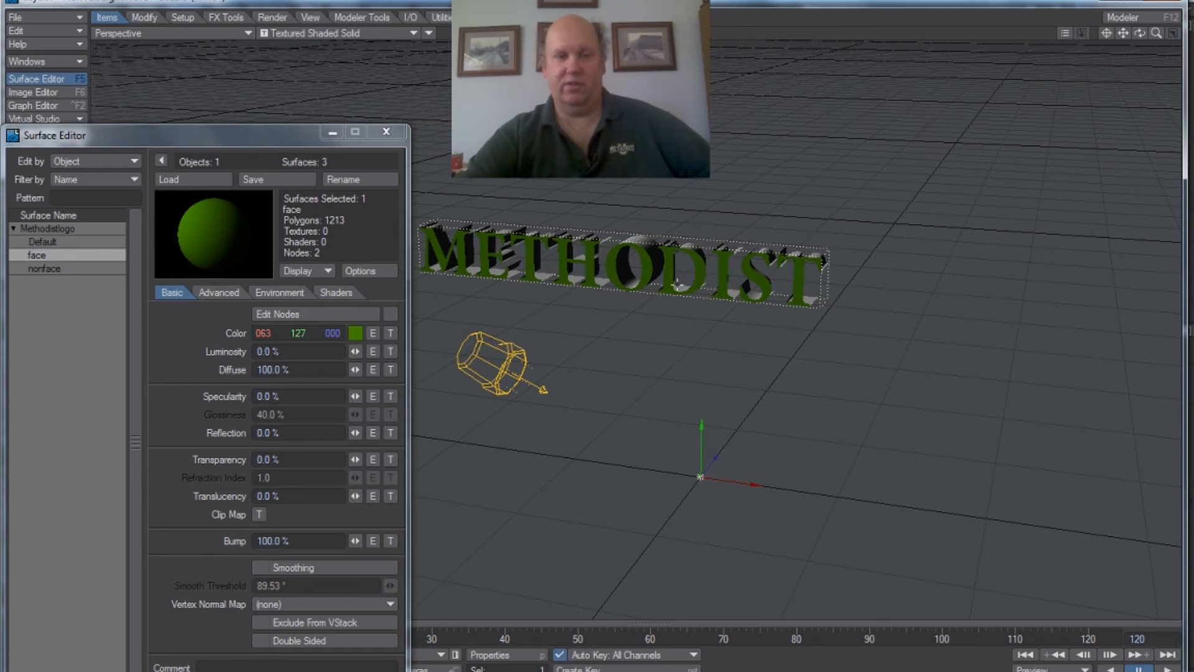
# Step: Make the nonface surface double sided, close the Surface Editor and inspect the letters from another angle
pyautogui.click(59, 268)
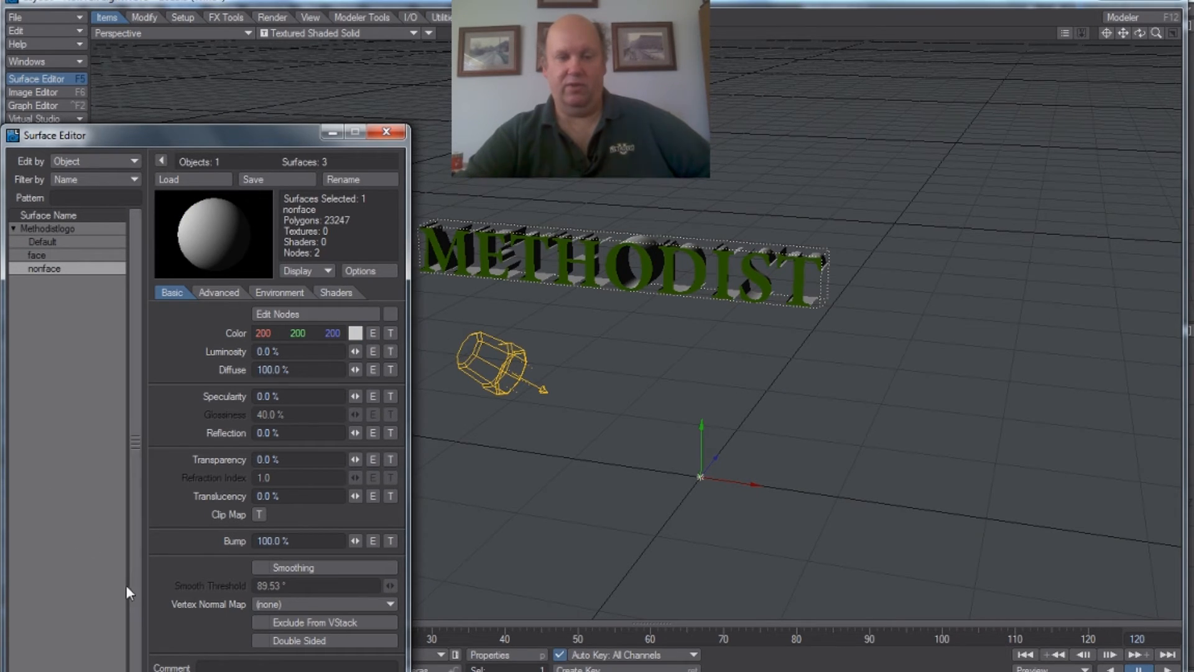
pyautogui.click(259, 643)
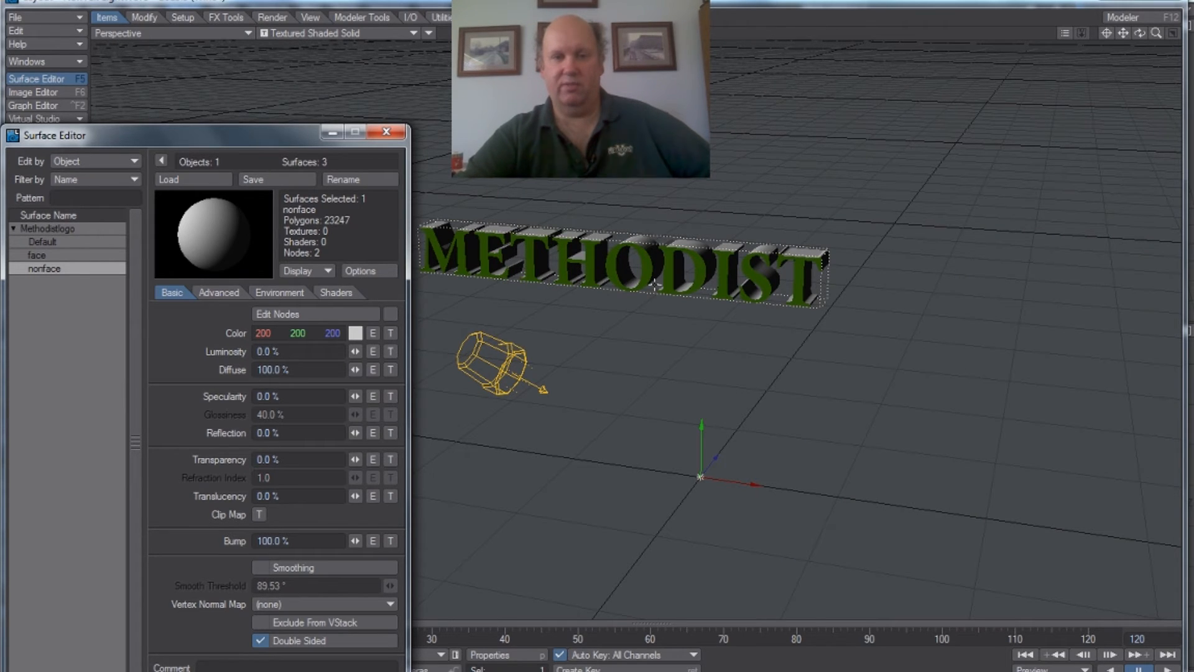
pyautogui.click(386, 132)
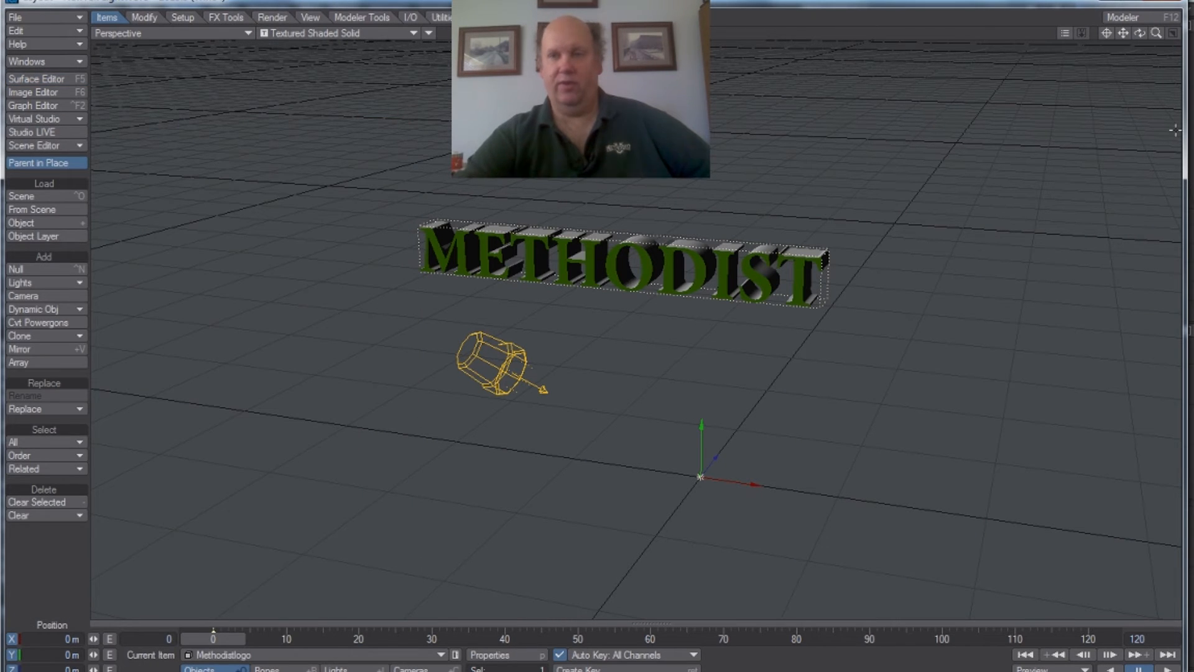
pyautogui.moveTo(1139, 33); pyautogui.dragTo(1154, 99)
pyautogui.moveTo(884, 193); pyautogui.dragTo(828, 195)
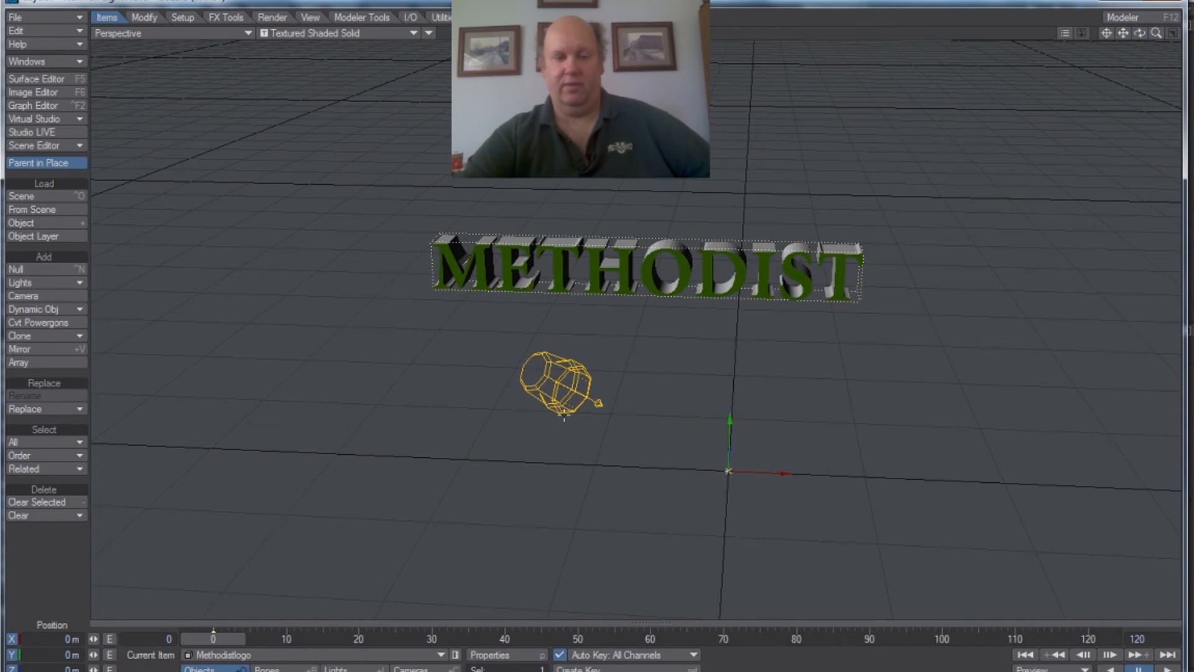
# Step: Return to Modeler and move the METHODIST letters down onto the template logo image in the Back view
pyautogui.press('F12')
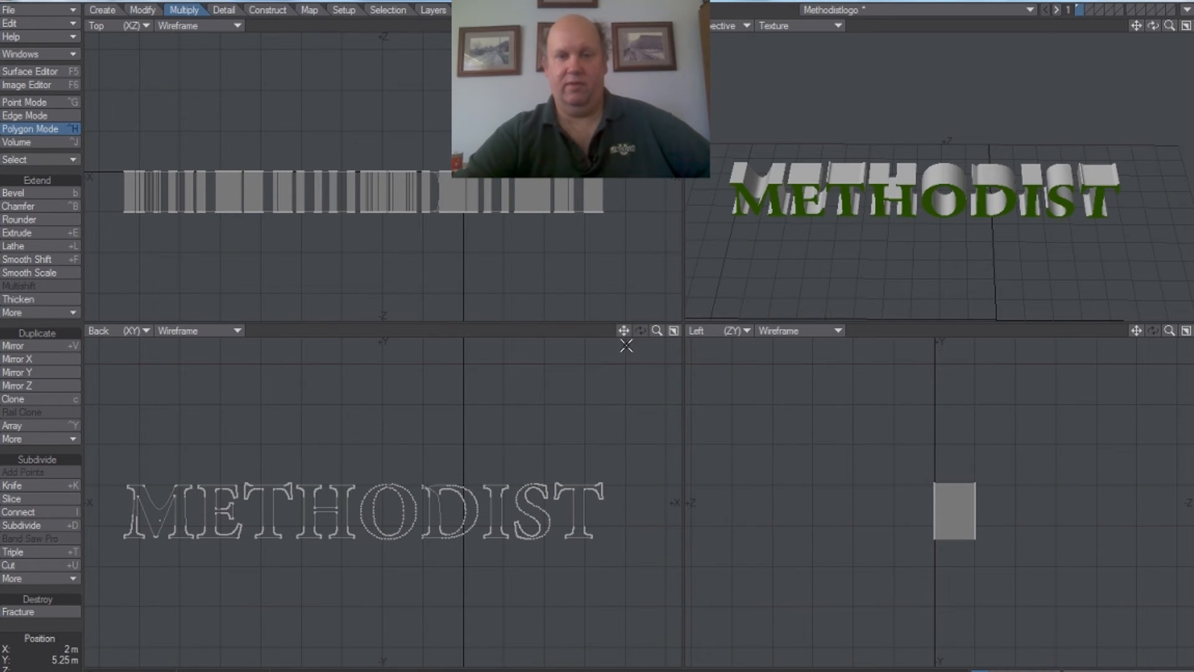
pyautogui.moveTo(623, 330); pyautogui.dragTo(638, 190)
pyautogui.moveTo(653, 330); pyautogui.dragTo(576, 312)
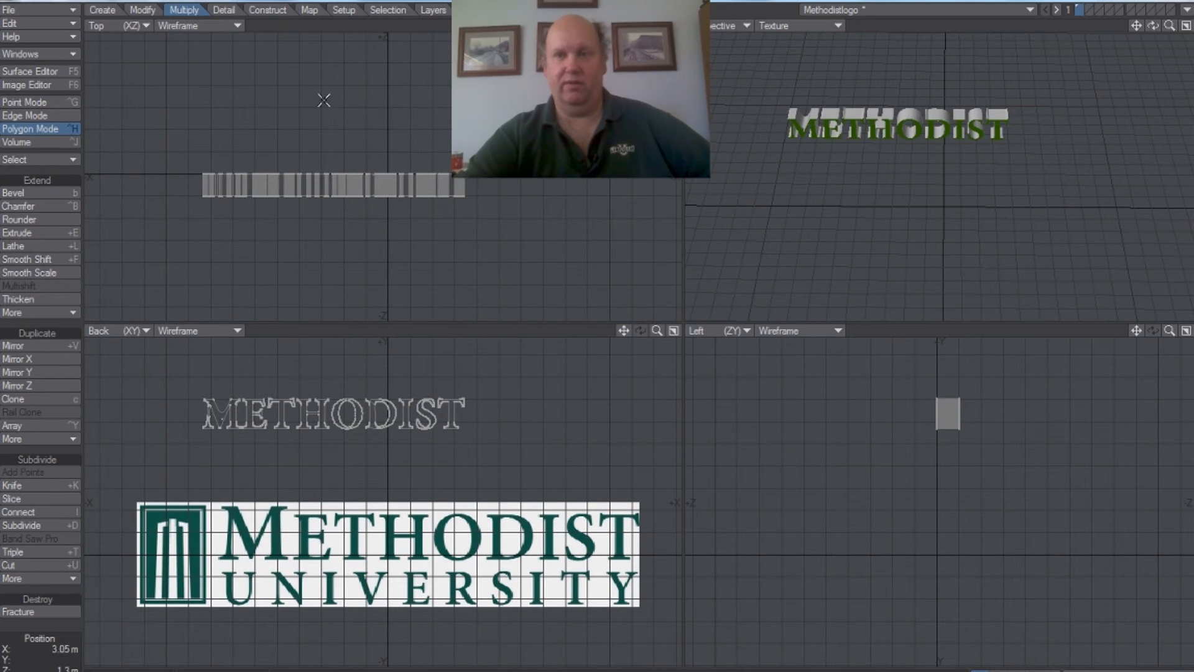
pyautogui.click(143, 10)
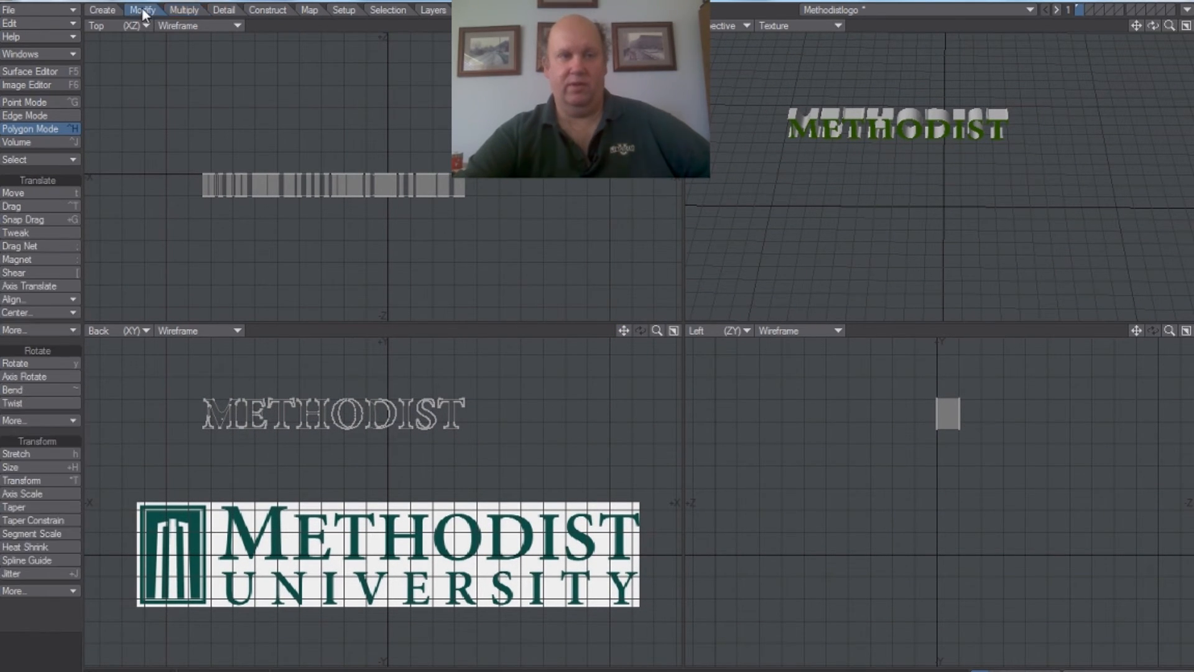
pyautogui.click(25, 193)
pyautogui.moveTo(332, 423); pyautogui.dragTo(384, 542)
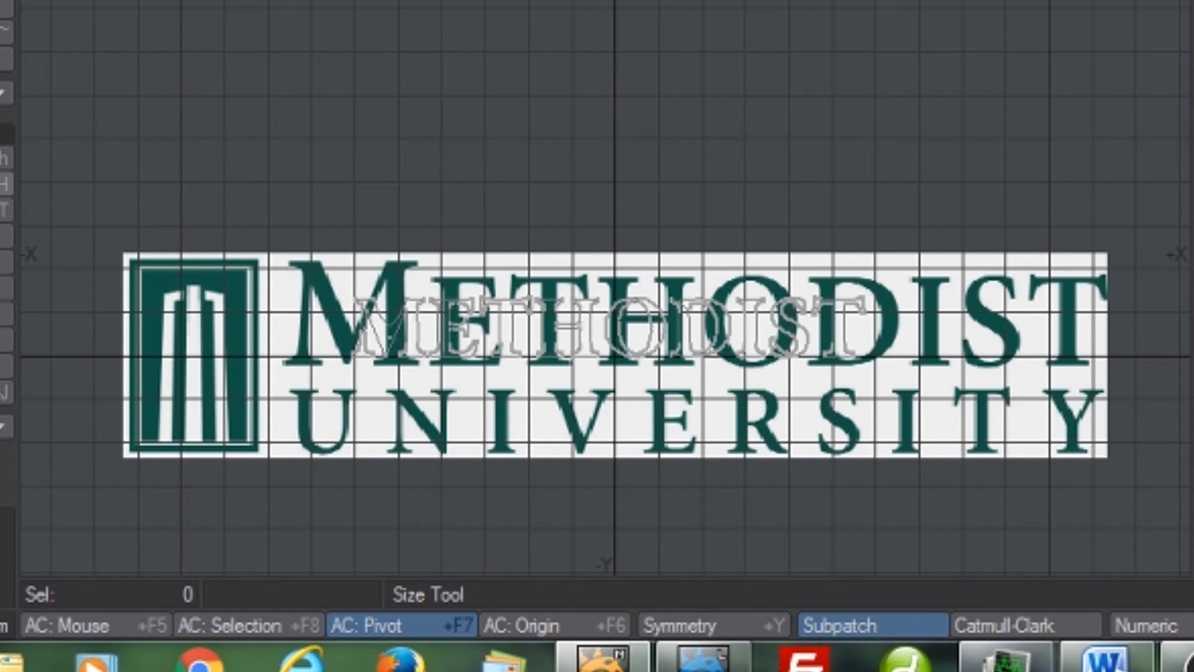
# Step: Enlarge the whole word uniformly with the Size tool and move it over METHODIST in the template image
pyautogui.click(4, 184)
pyautogui.moveTo(557, 203); pyautogui.dragTo(657, 203)
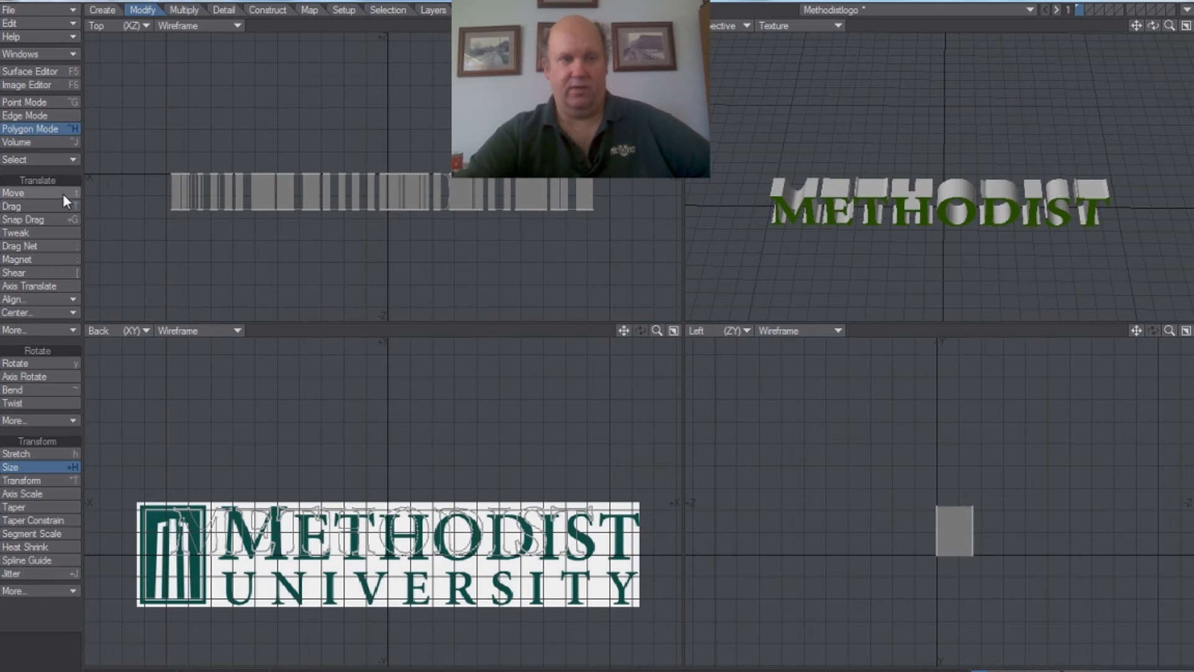
pyautogui.click(63, 193)
pyautogui.moveTo(330, 537); pyautogui.dragTo(383, 544)
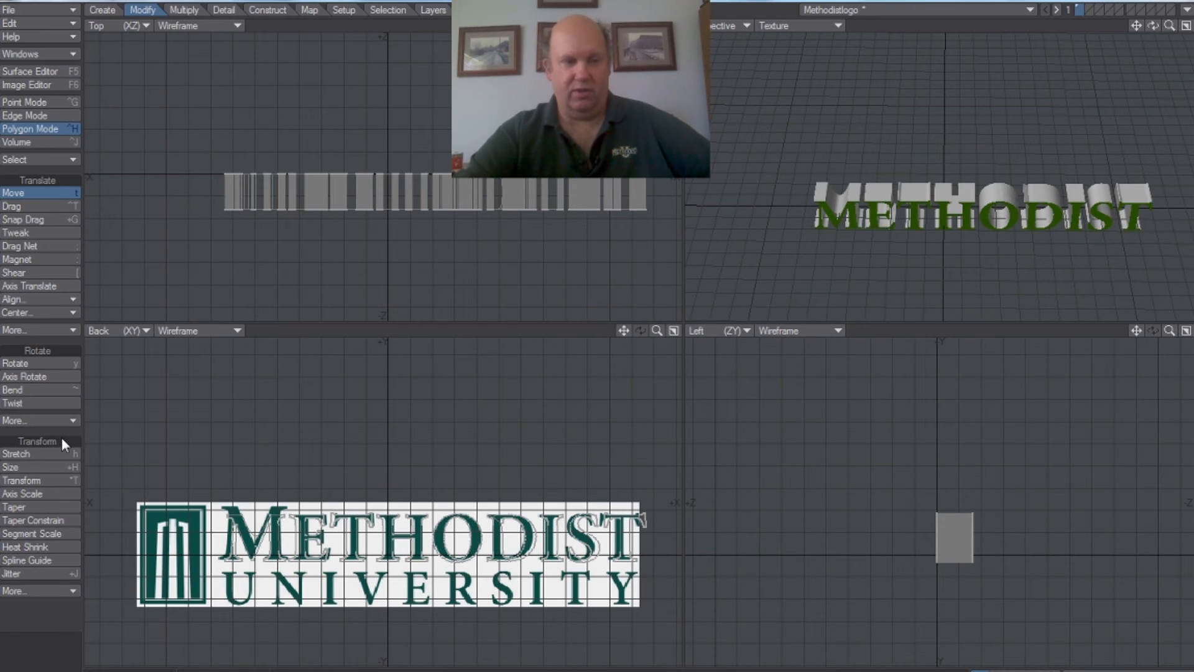
# Step: Stretch the word slightly narrower along X to fit the width of the template lettering
pyautogui.click(60, 454)
pyautogui.click(373, 533)
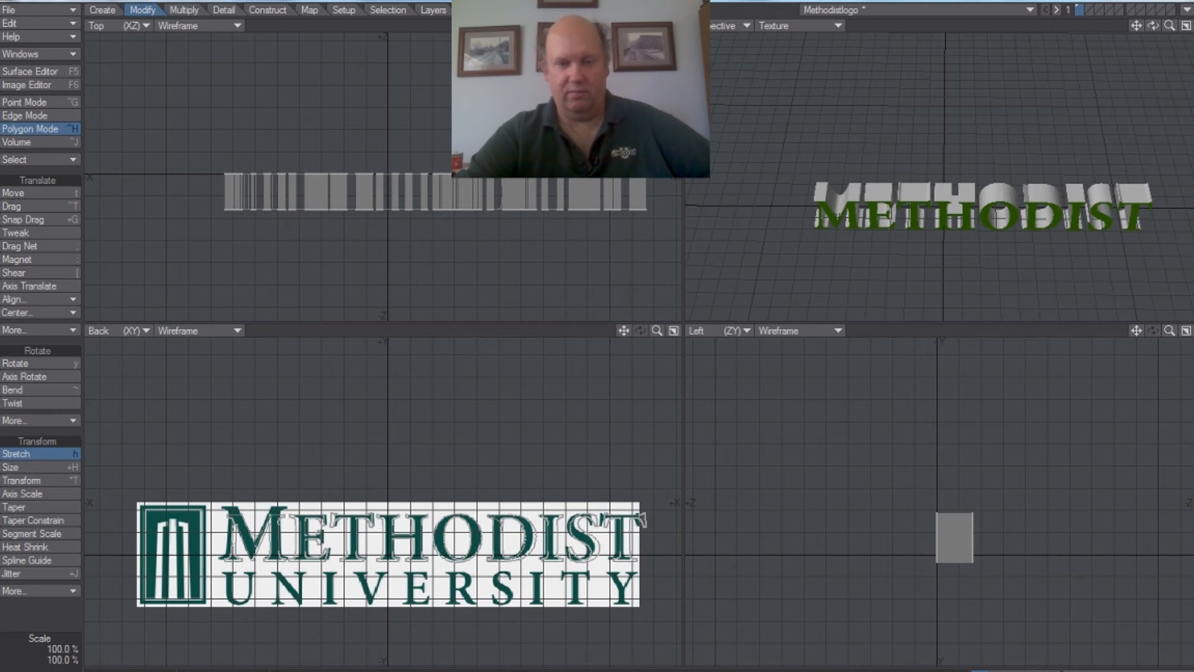
pyautogui.moveTo(387, 535); pyautogui.dragTo(382, 536)
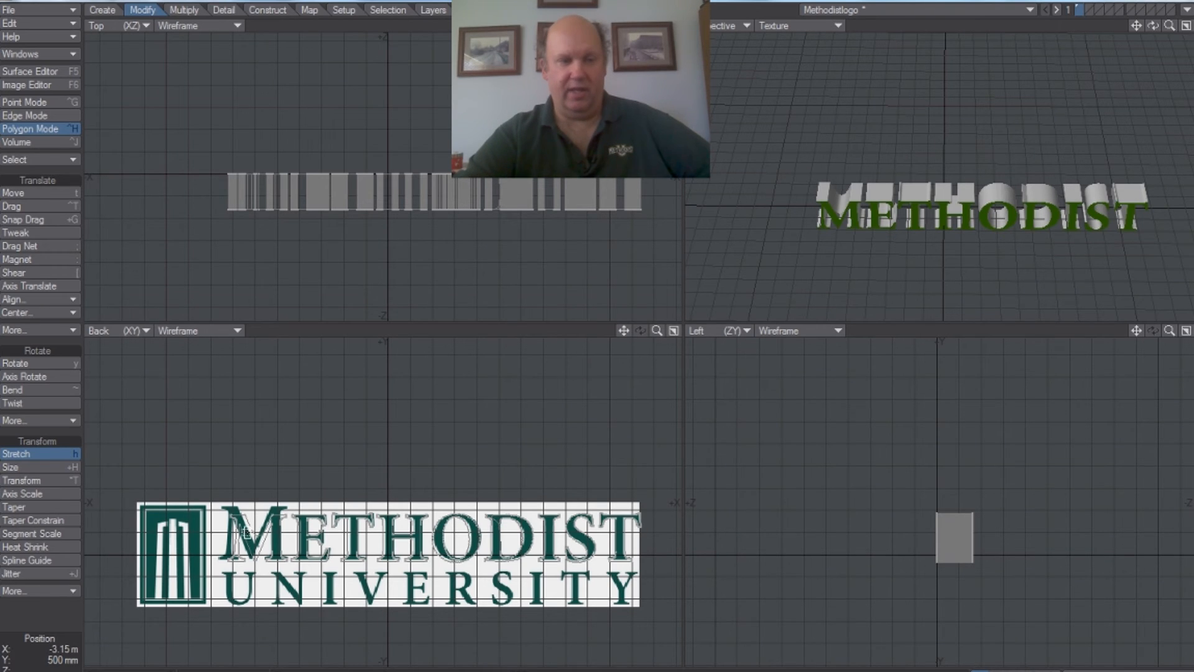
pyautogui.click(45, 456)
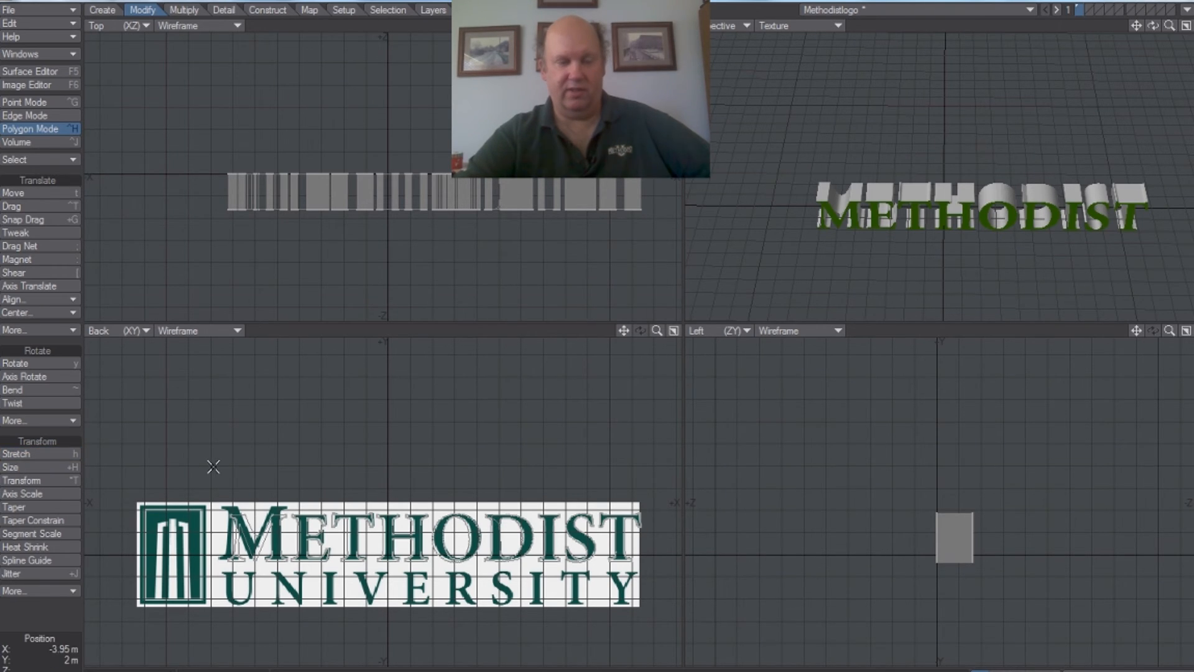
# Step: Select all polygons of the letter M, enlarge it with the Size tool and move it over the template's tall initial M
pyautogui.moveTo(293, 445)
pyautogui.mouseDown(button='right')
pyautogui.moveTo(187, 498)
pyautogui.moveTo(285, 588)
pyautogui.moveTo(289, 575)
pyautogui.mouseUp(button='right')
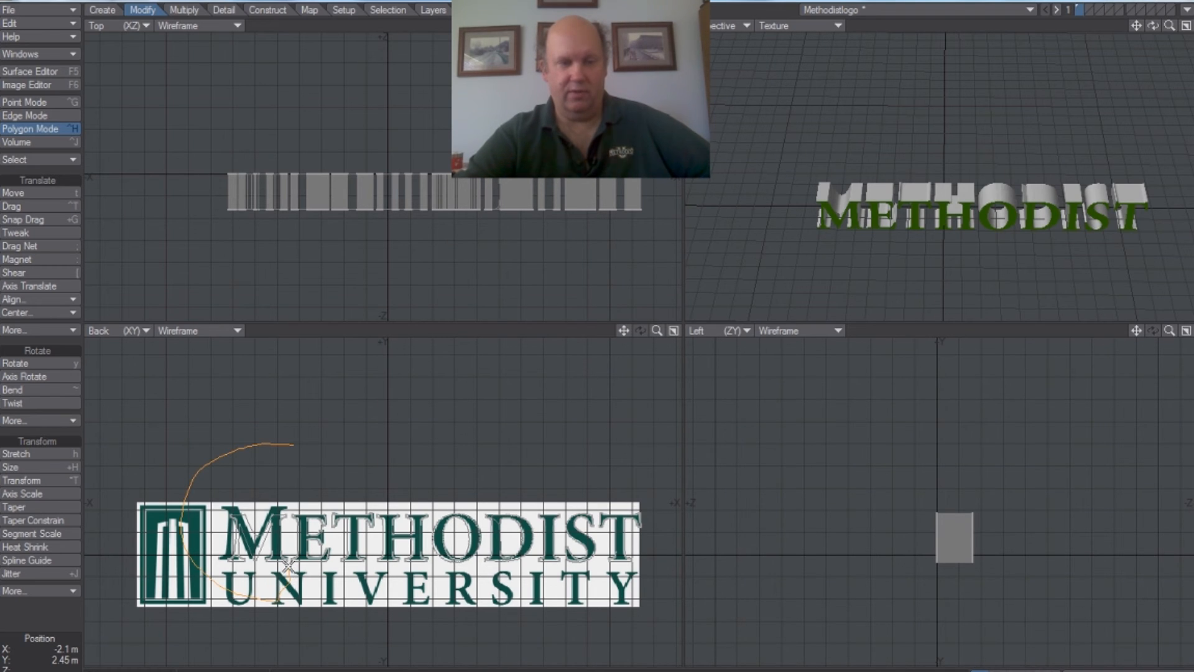
pyautogui.moveTo(281, 443); pyautogui.dragTo(283, 441, button='right')
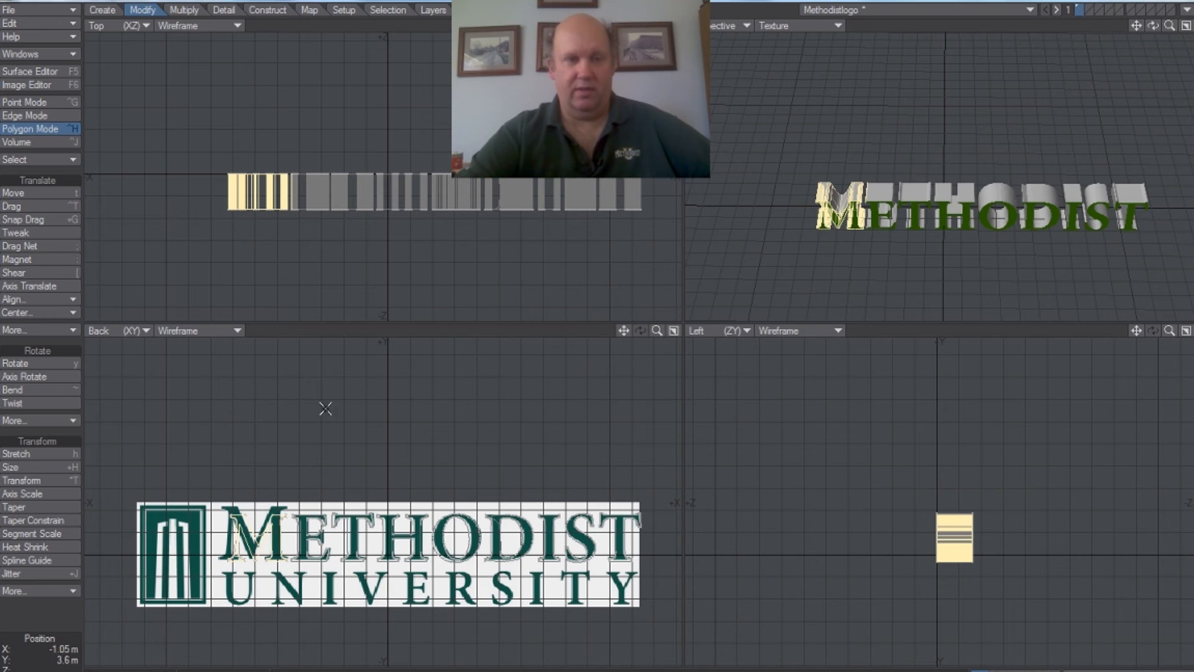
pyautogui.scroll(2, 307, 161)
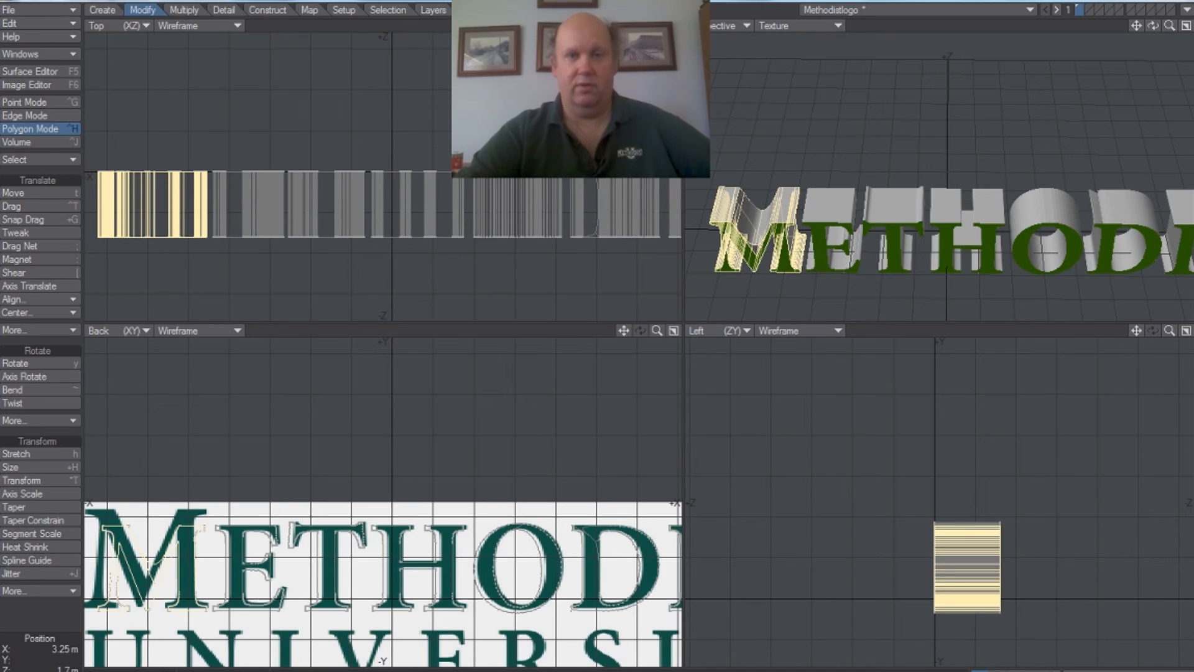
pyautogui.moveTo(657, 25); pyautogui.dragTo(612, 27)
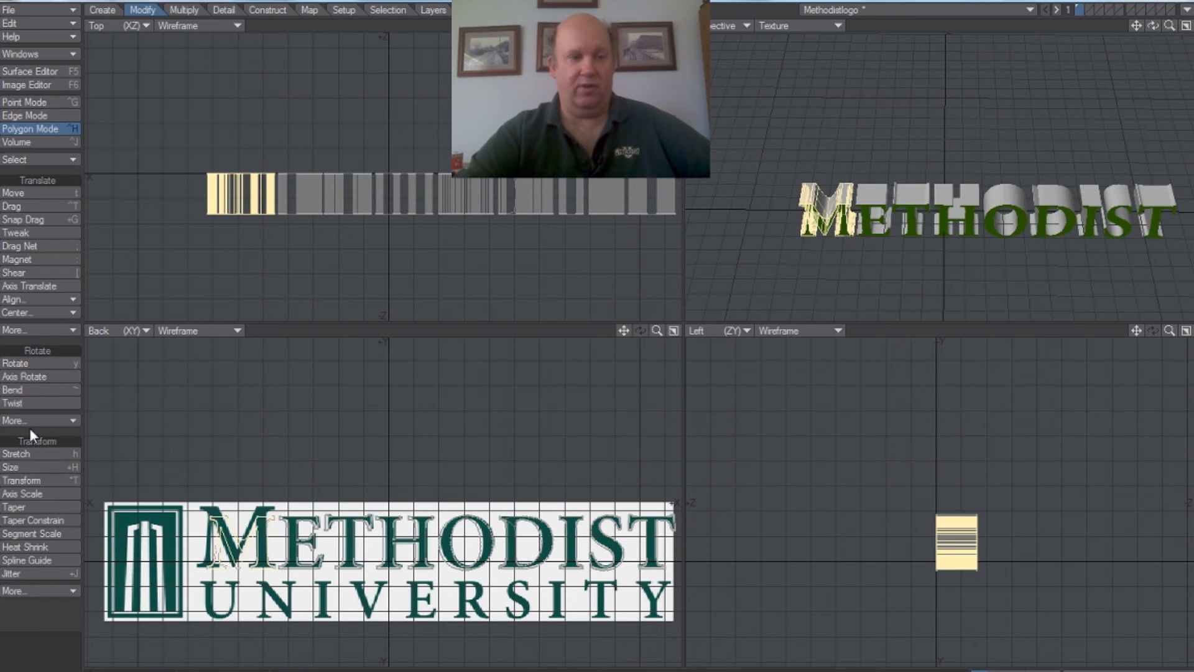
pyautogui.click(25, 455)
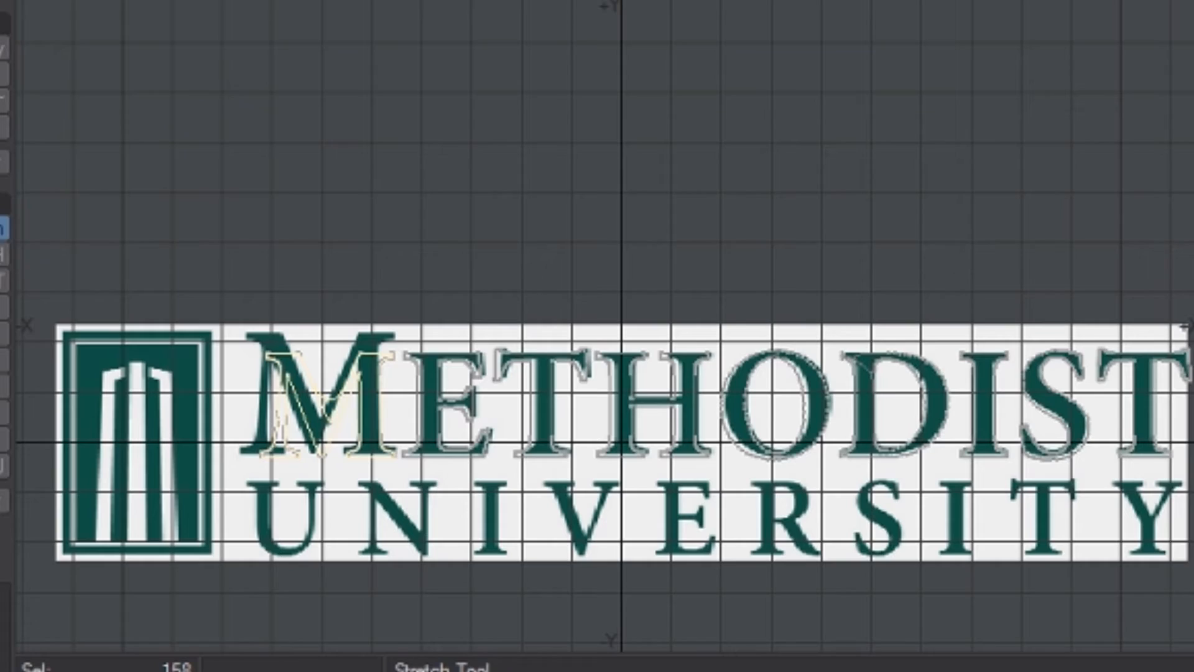
pyautogui.click(3, 255)
pyautogui.moveTo(398, 269); pyautogui.dragTo(441, 269)
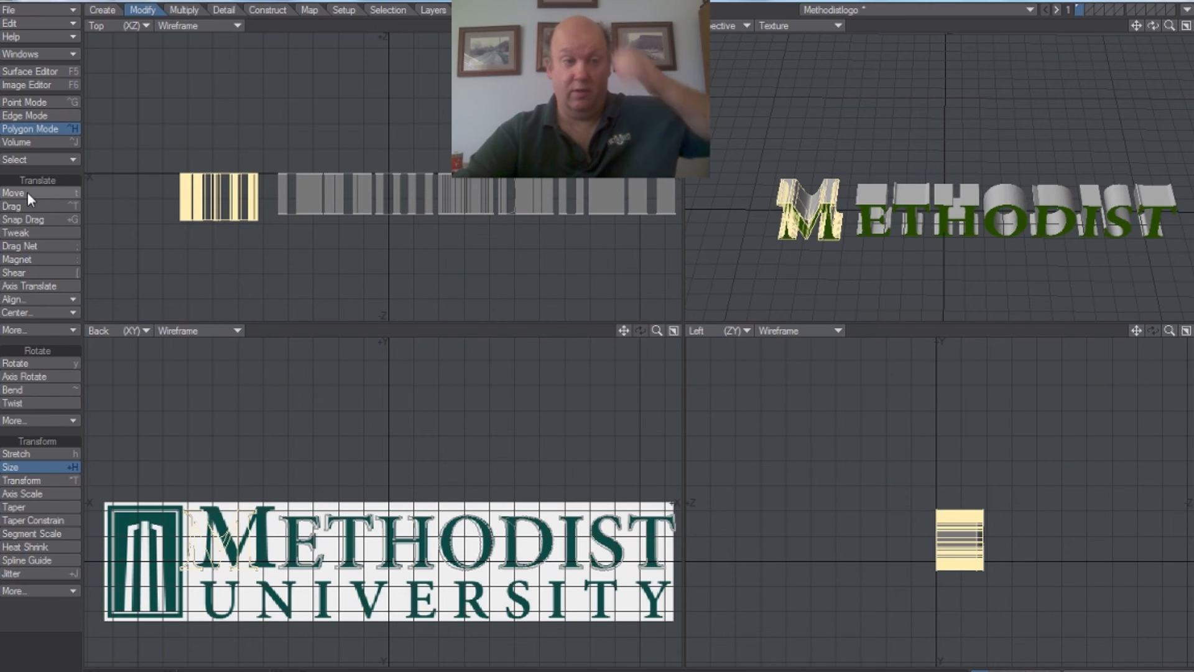
pyautogui.click(27, 192)
pyautogui.moveTo(134, 388); pyautogui.dragTo(152, 383)
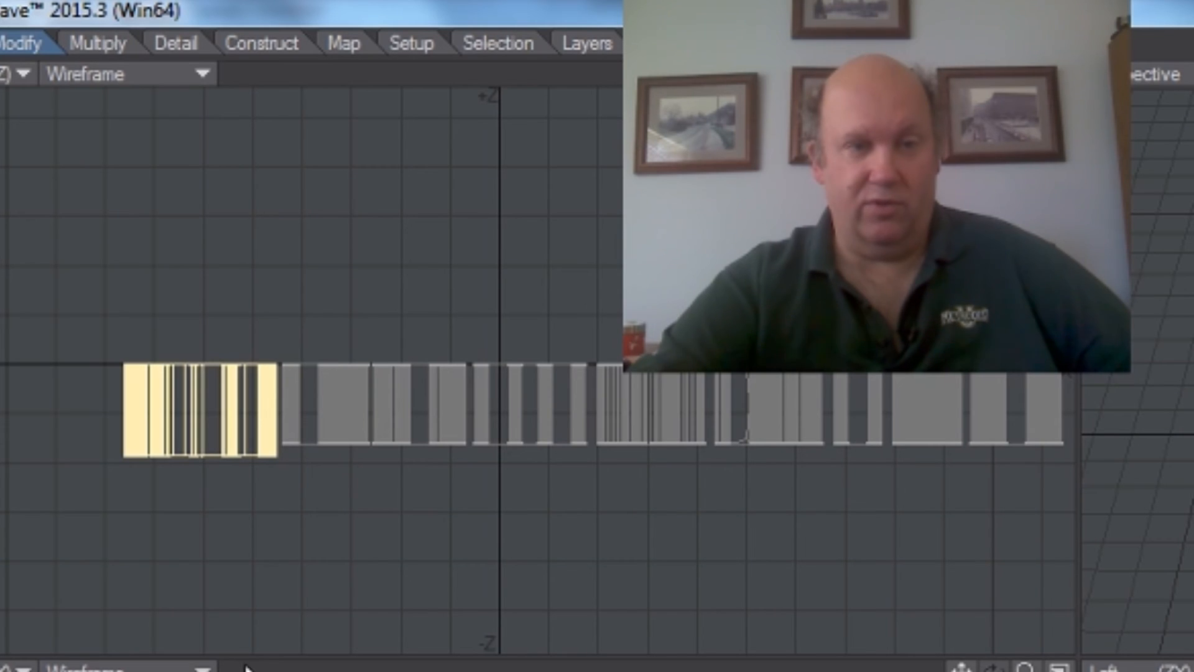
# Step: Stretch the M to about 102% in width and 88% in depth to match the other letters' depth, then deselect it
pyautogui.moveTo(214, 520); pyautogui.dragTo(211, 509)
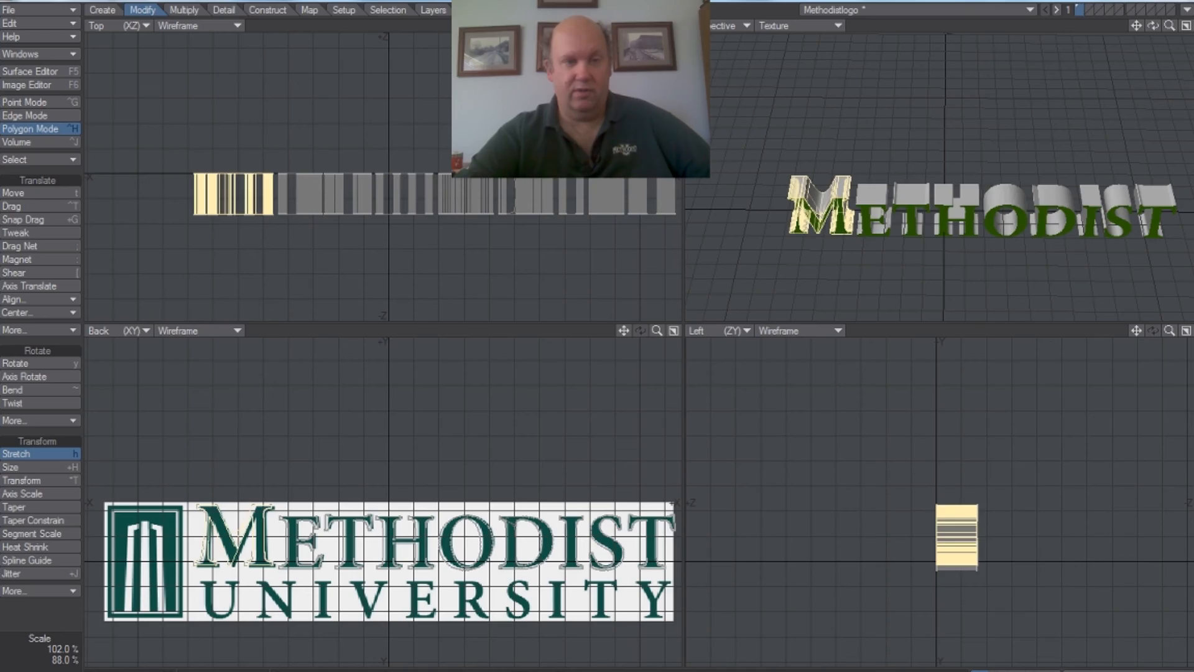
pyautogui.moveTo(392, 567); pyautogui.dragTo(391, 567)
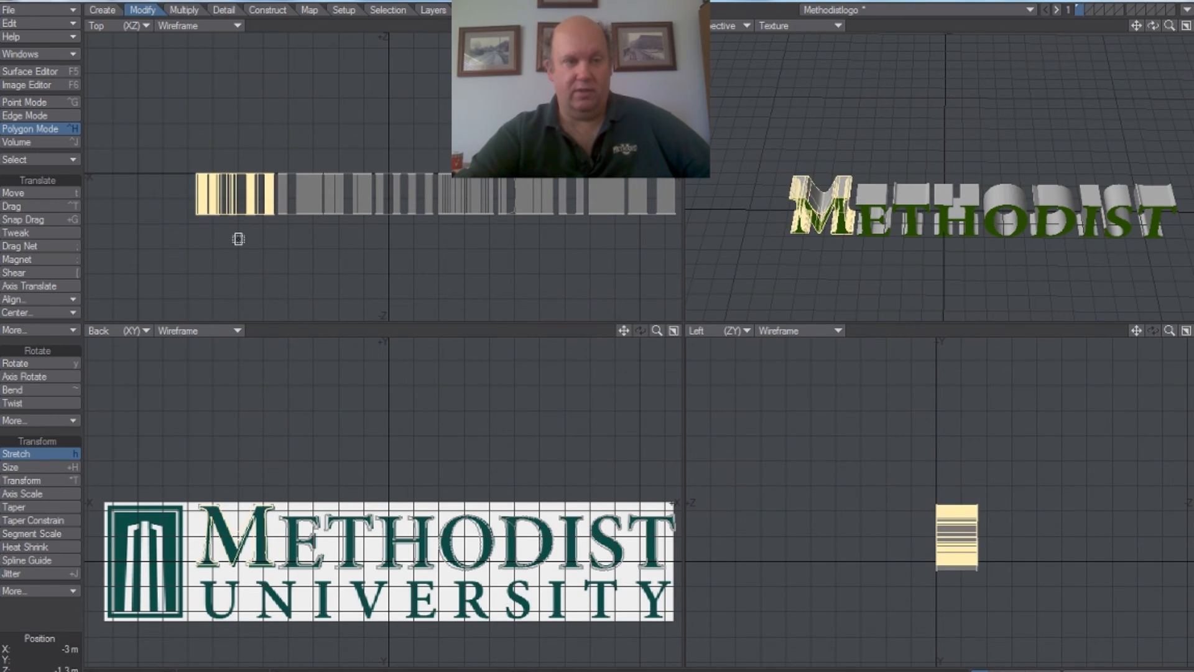
pyautogui.click(34, 452)
pyautogui.moveTo(252, 284)
pyautogui.mouseDown(button='right')
pyautogui.moveTo(332, 186)
pyautogui.moveTo(126, 232)
pyautogui.moveTo(271, 259)
pyautogui.mouseUp(button='right')
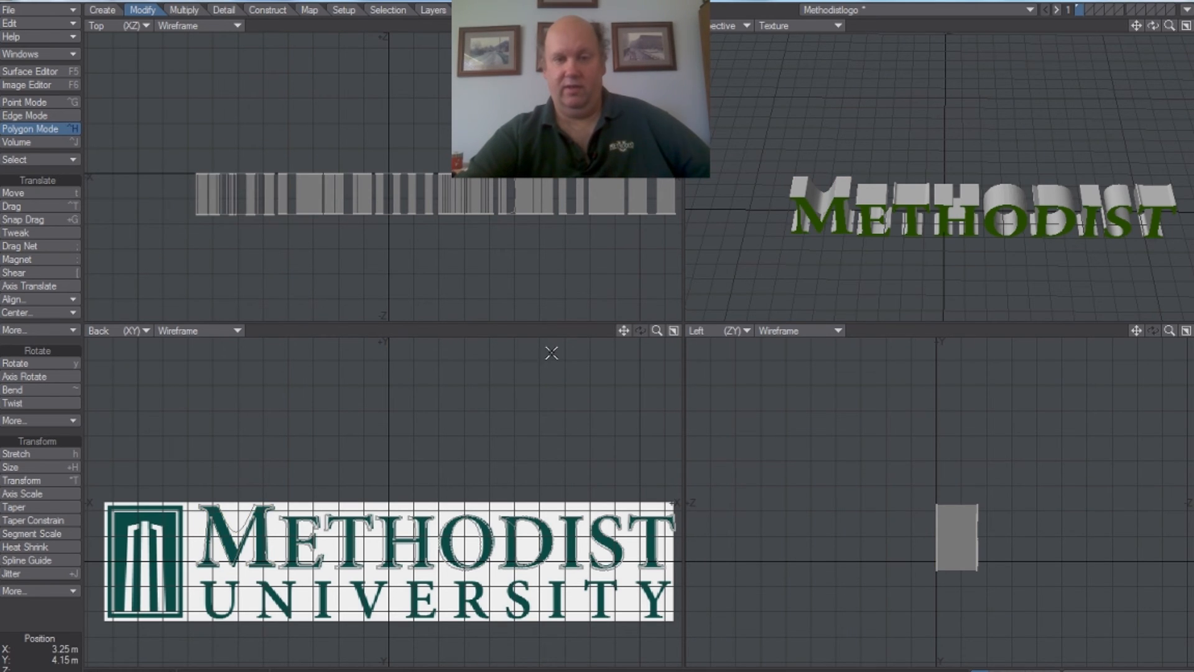
pyautogui.moveTo(623, 331); pyautogui.dragTo(612, 283)
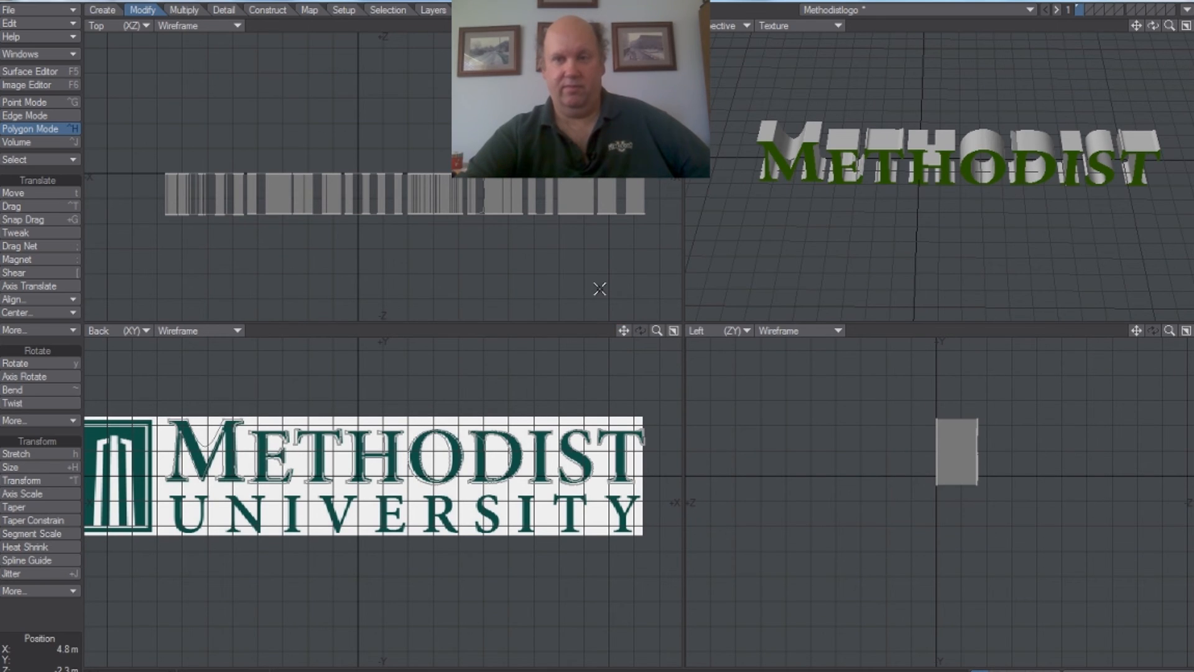
# Step: Start a new text object reading UNIVERSITY and place it below the template image at about X -1.3 m, Y -2.65 m
pyautogui.click(112, 11)
pyautogui.click(51, 320)
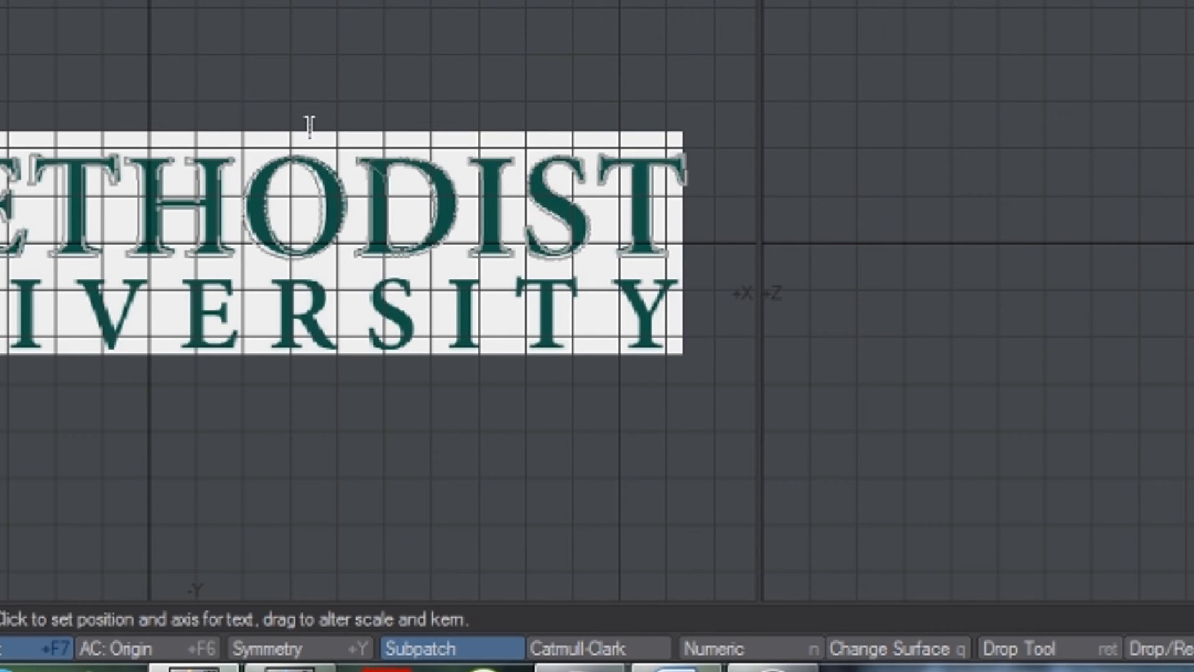
pyautogui.click(723, 650)
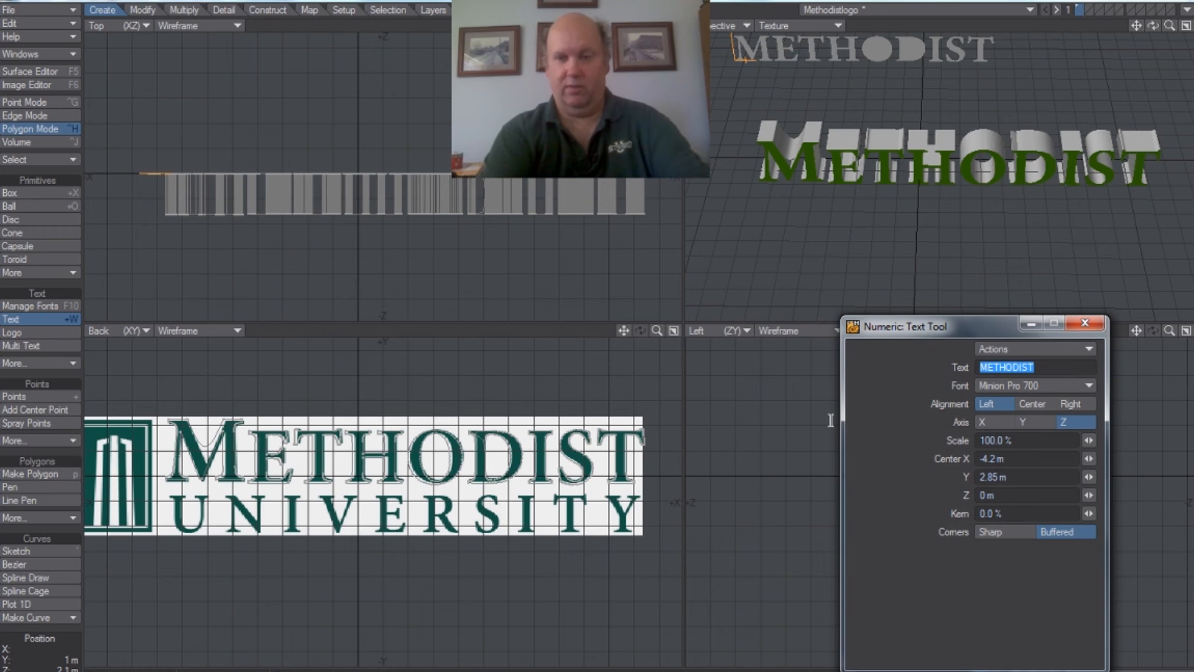
pyautogui.write('UNIVERSITY')
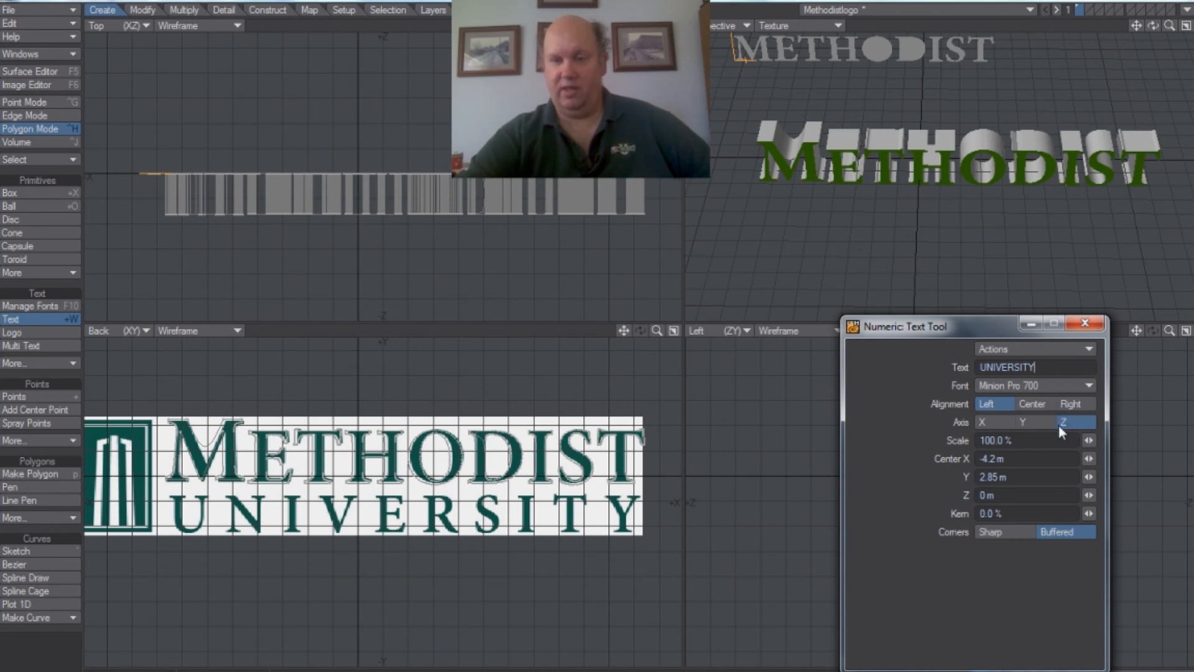
pyautogui.click(293, 607)
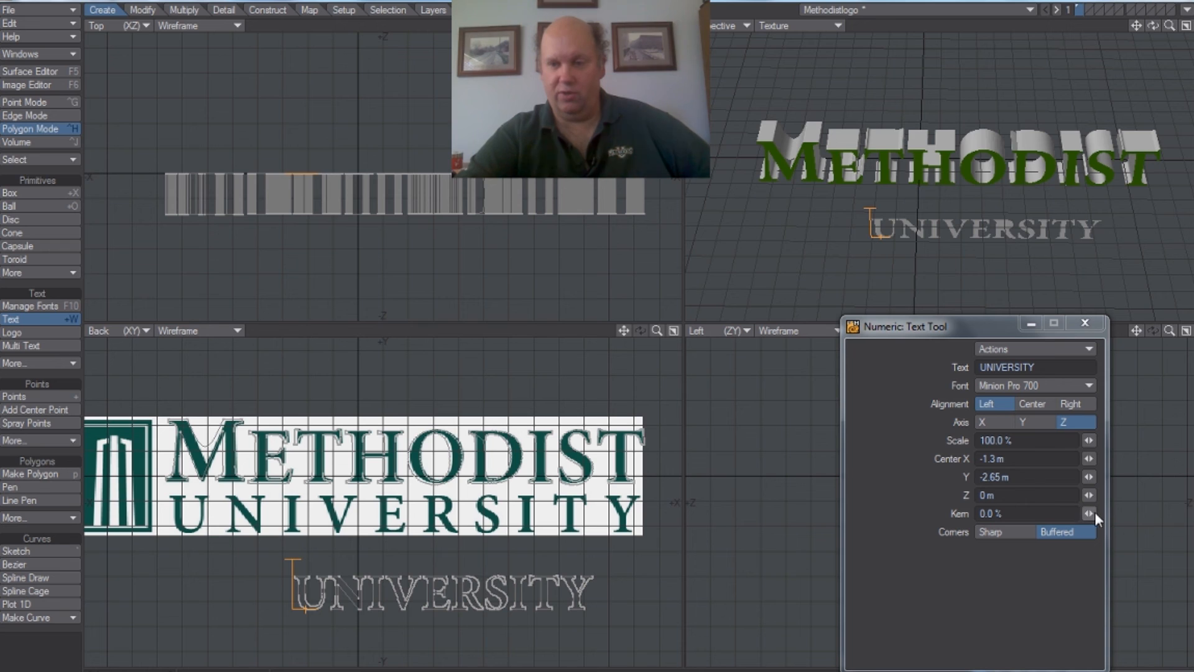
# Step: Set the UNIVERSITY text's kerning to 38%, reposition it at about X -3.55 m, Y -2.5 m, and finish the text
pyautogui.moveTo(1092, 513); pyautogui.dragTo(1166, 512)
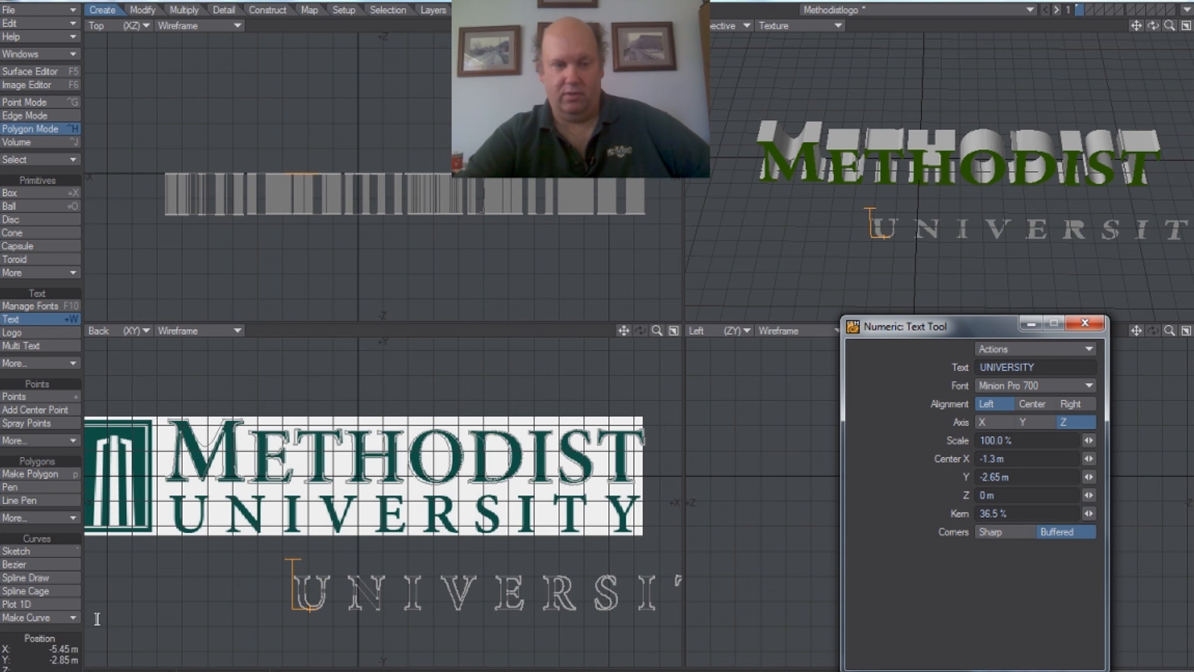
pyautogui.click(179, 596)
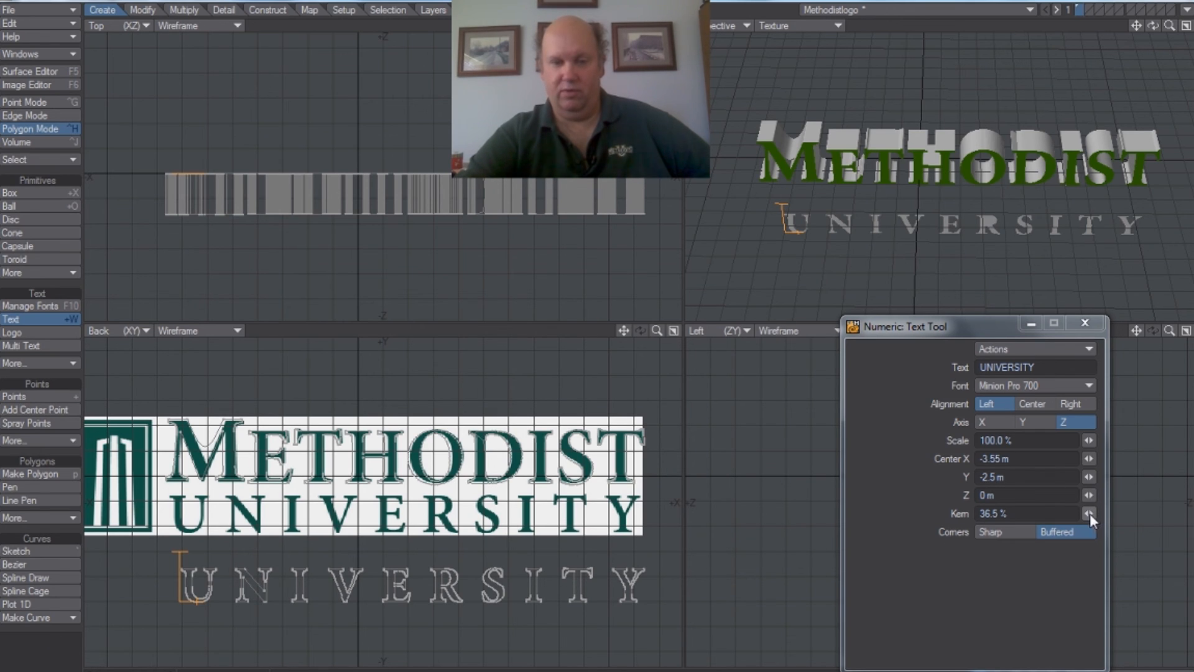
pyautogui.moveTo(1089, 513); pyautogui.dragTo(1091, 514)
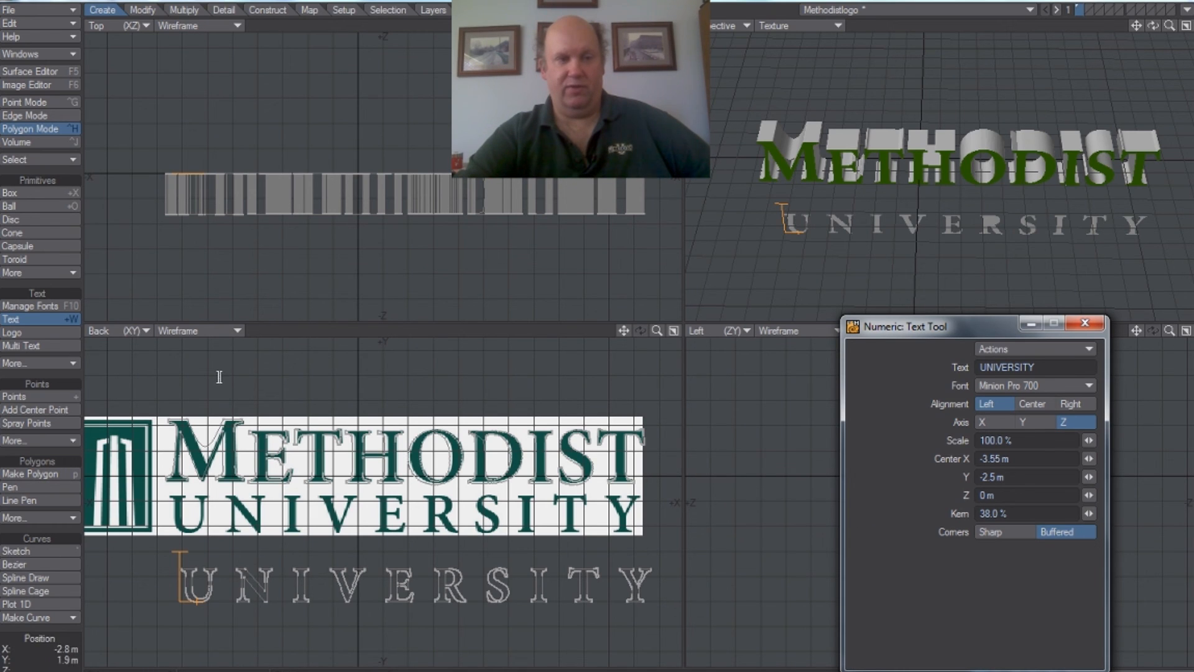
pyautogui.click(36, 323)
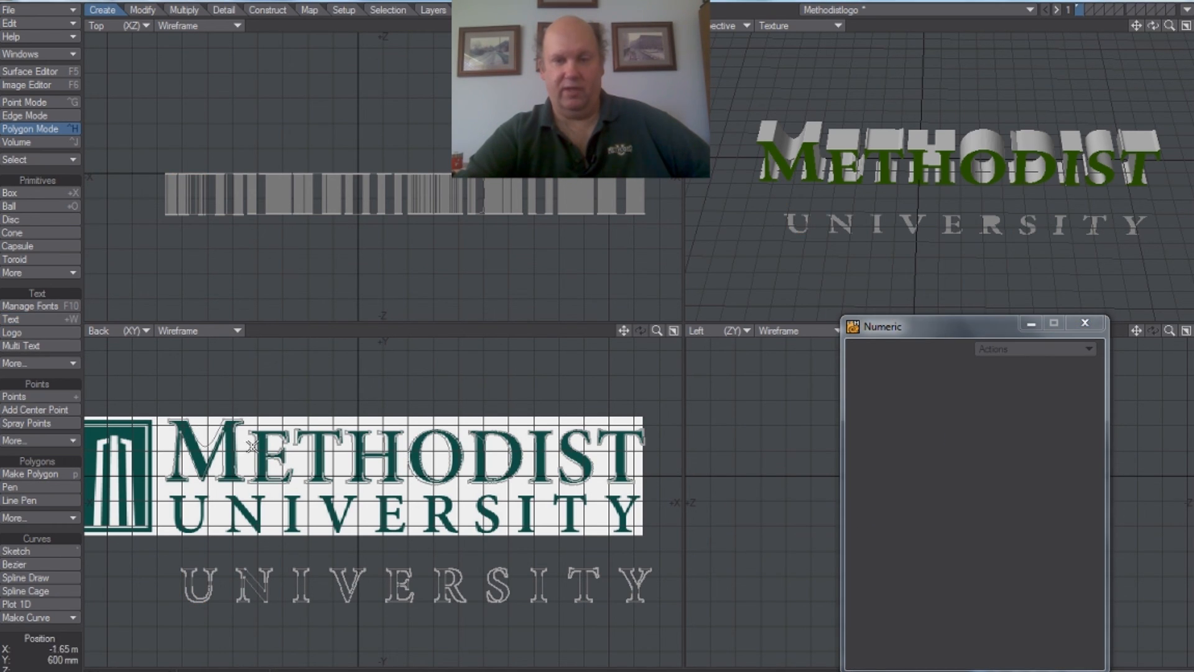
pyautogui.click(1085, 323)
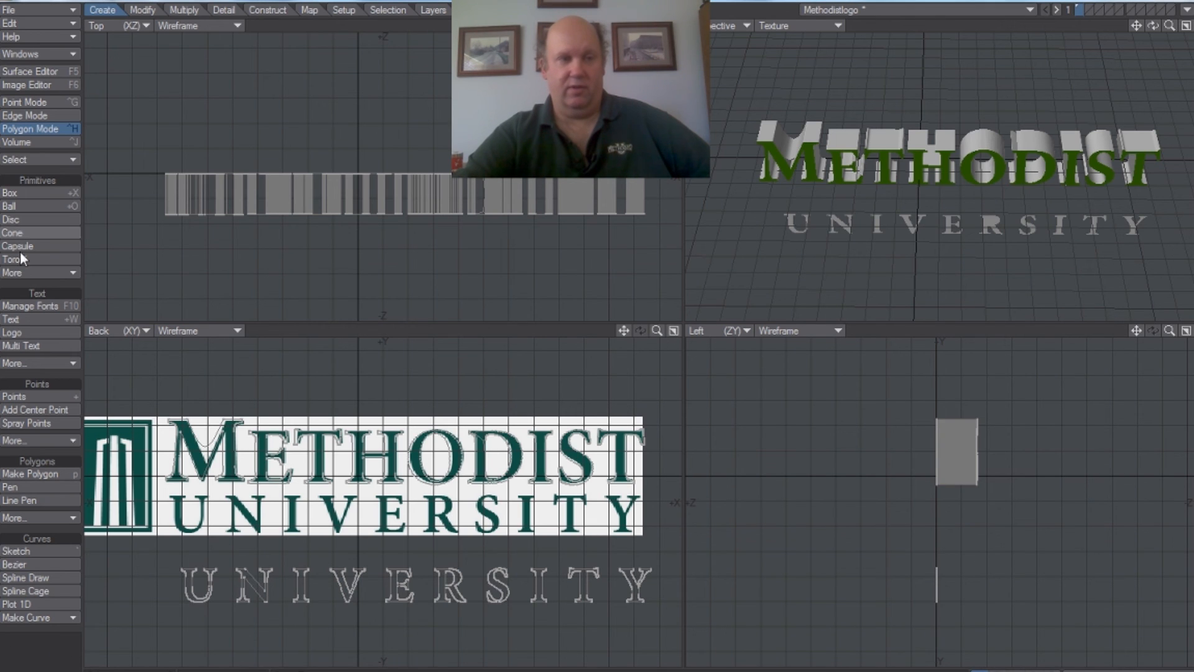
pyautogui.click(142, 11)
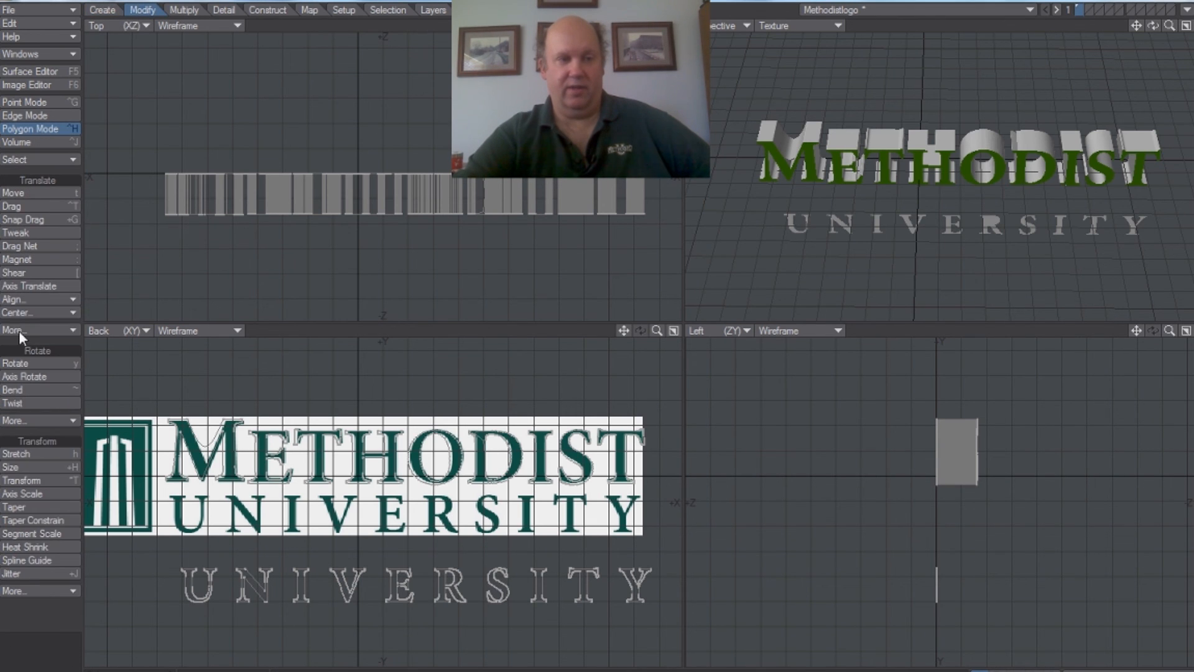
pyautogui.click(18, 193)
pyautogui.moveTo(265, 591)
pyautogui.mouseDown()
pyautogui.moveTo(246, 537)
pyautogui.moveTo(262, 594)
pyautogui.mouseUp()
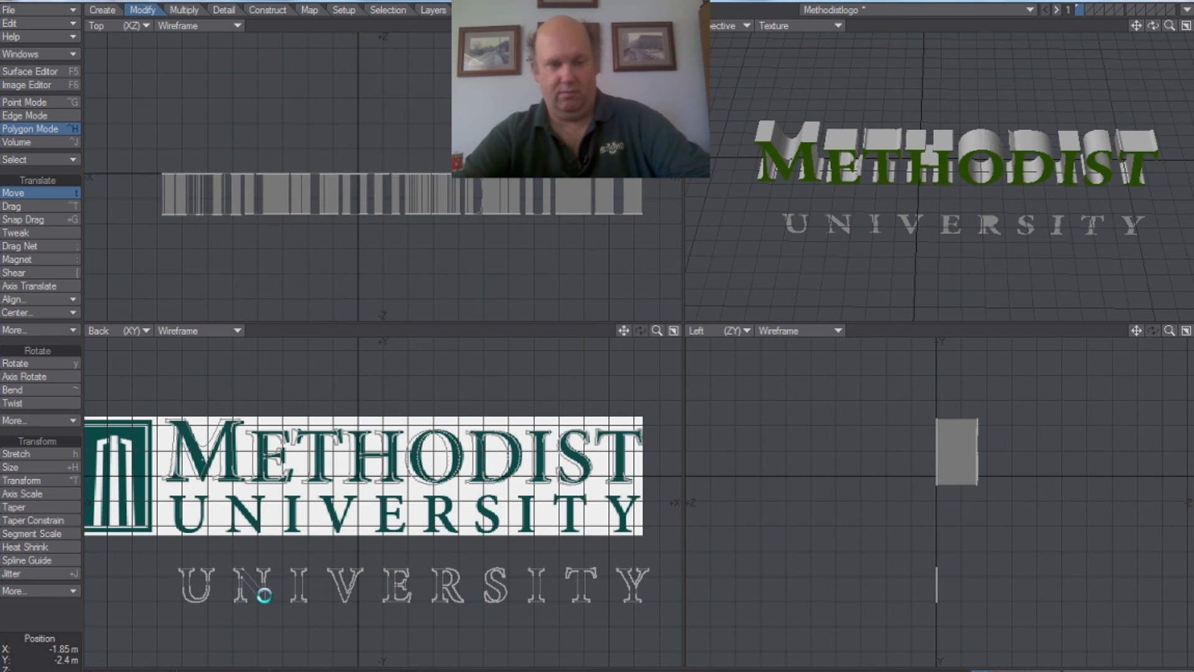
pyautogui.click(8, 196)
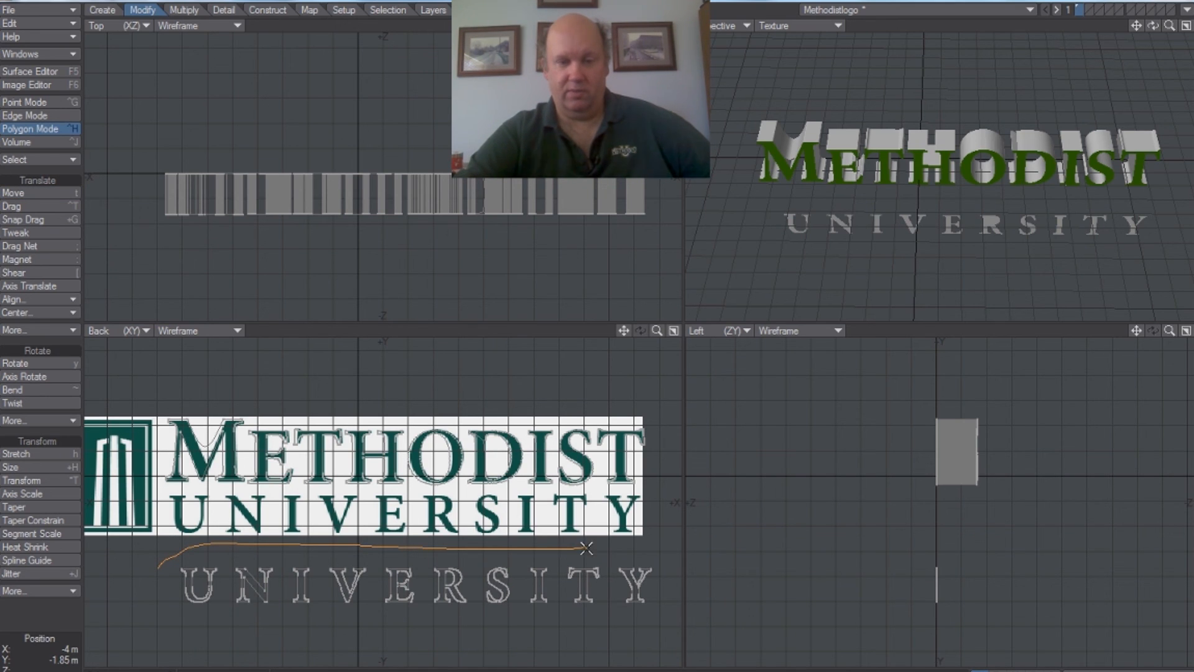
# Step: Select all the UNIVERSITY letter polygons and move them about -200 mm in X and 1.4 m in Y onto the template's UNIVERSITY lettering
pyautogui.moveTo(678, 582)
pyautogui.mouseDown(button='right')
pyautogui.moveTo(424, 647)
pyautogui.moveTo(175, 619)
pyautogui.moveTo(160, 568)
pyautogui.mouseUp(button='right')
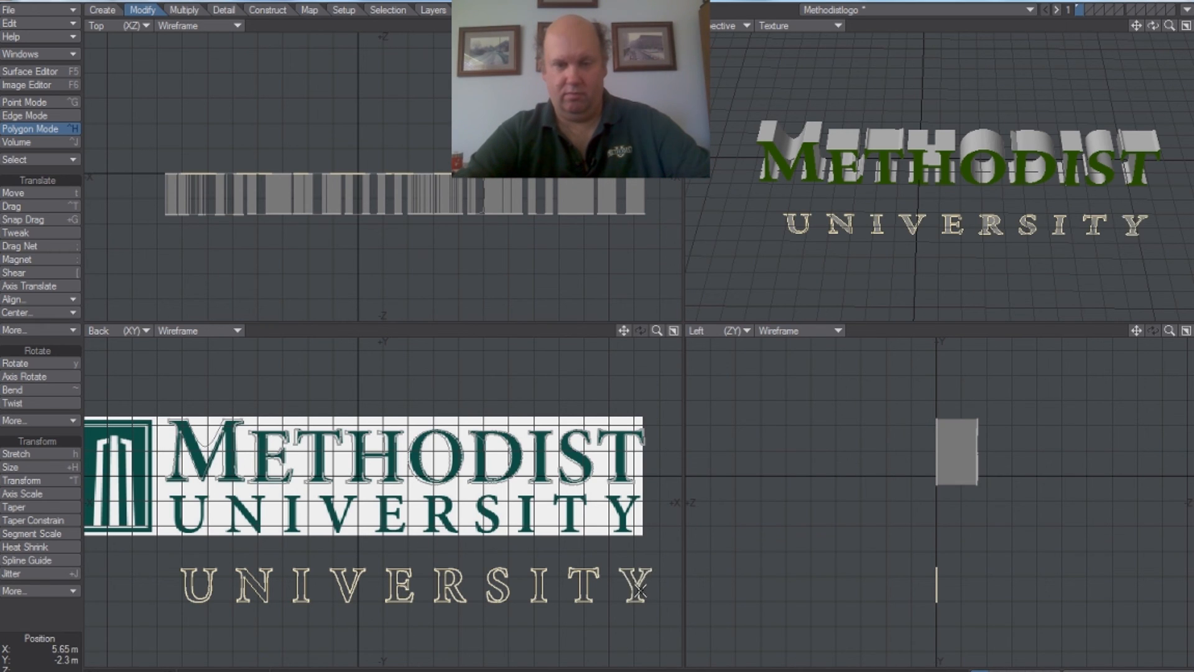
pyautogui.click(26, 194)
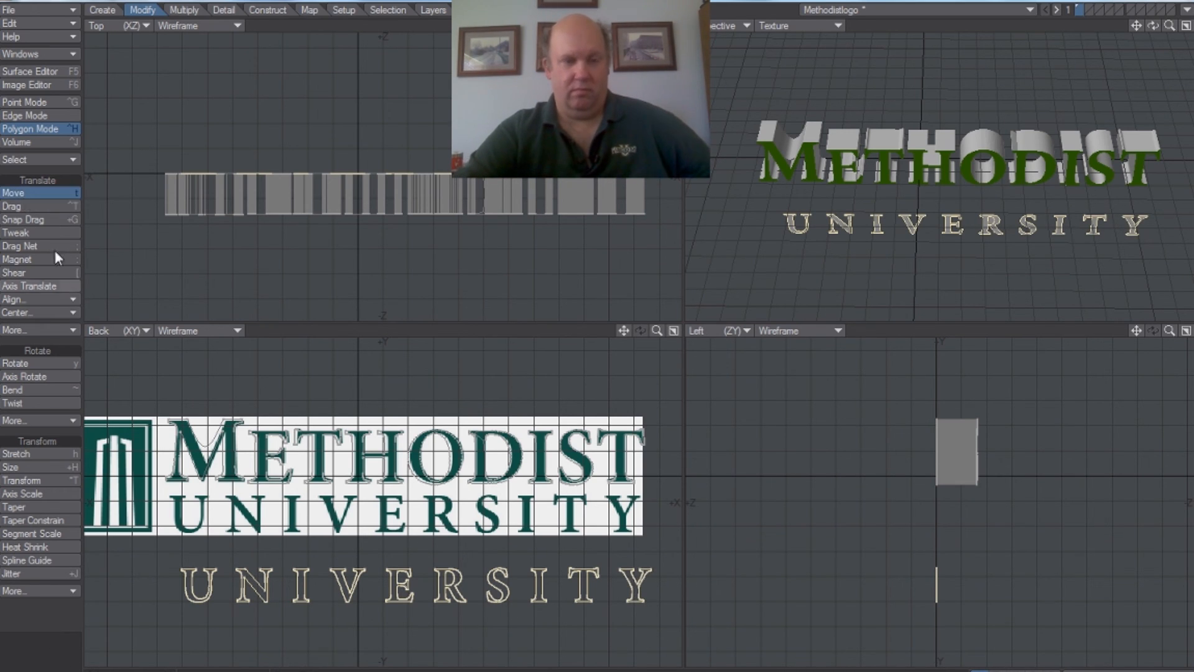
pyautogui.moveTo(226, 571); pyautogui.dragTo(219, 500)
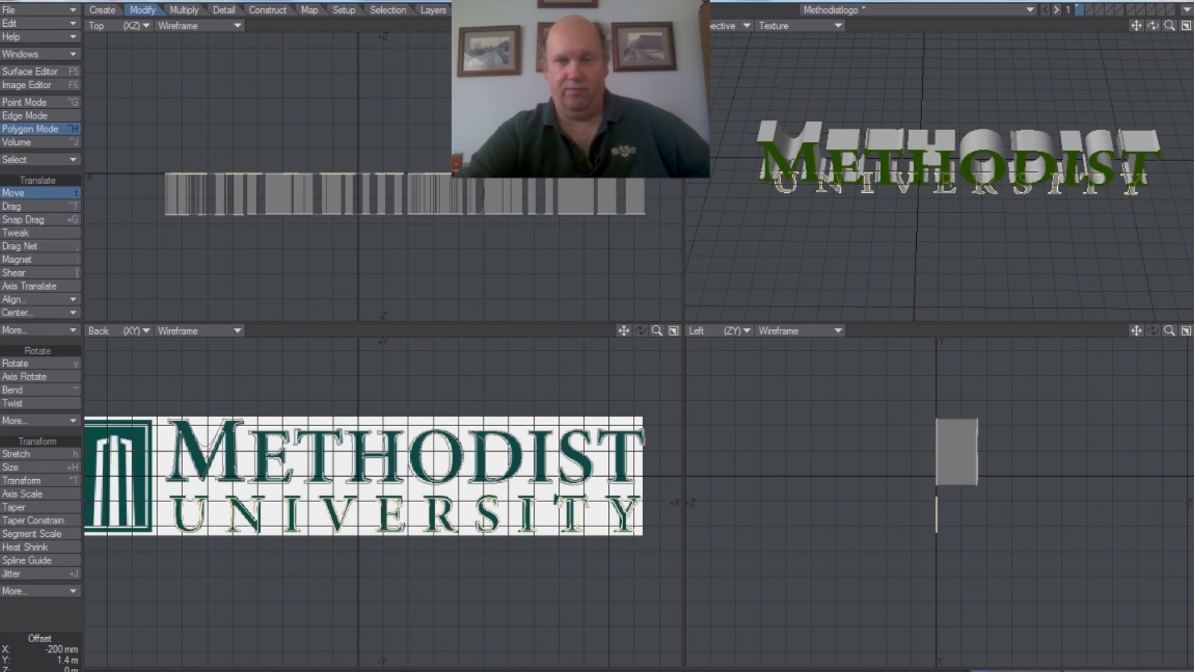
pyautogui.moveTo(1153, 34); pyautogui.dragTo(1161, 49)
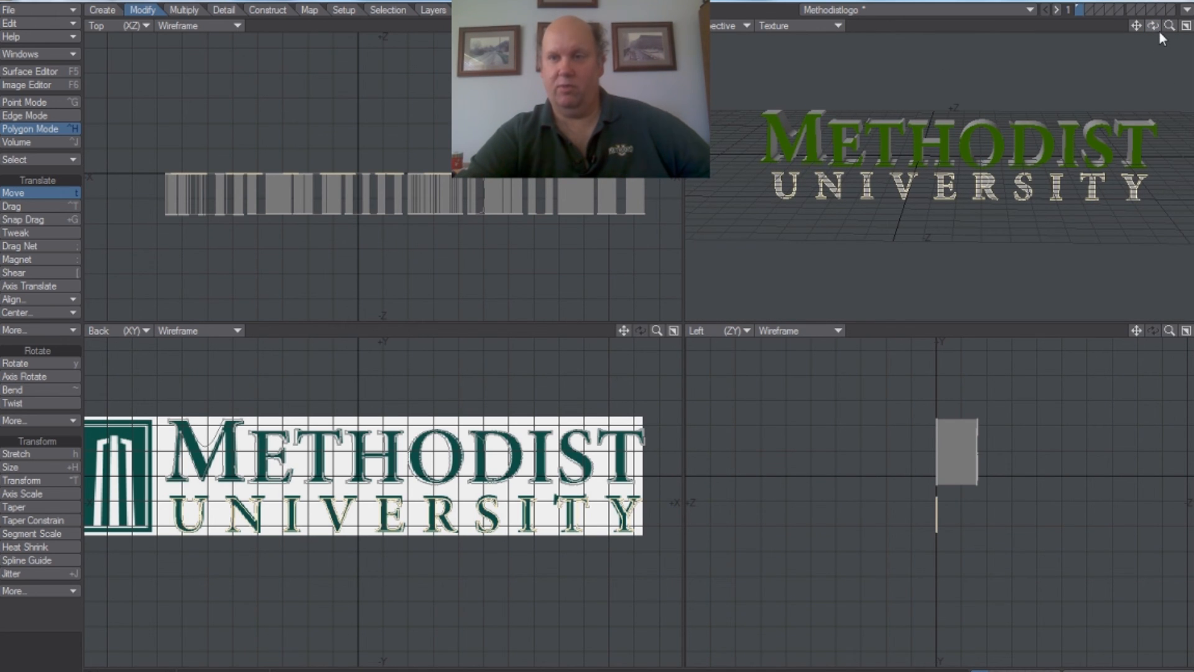
pyautogui.moveTo(1162, 49); pyautogui.dragTo(1166, 55)
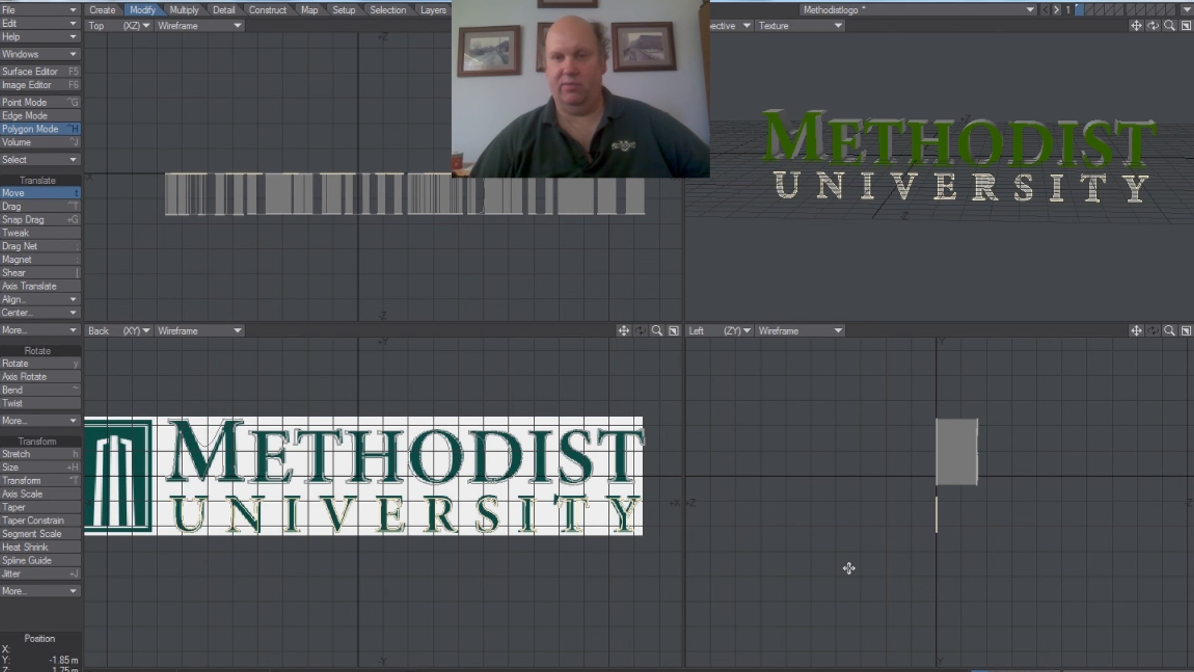